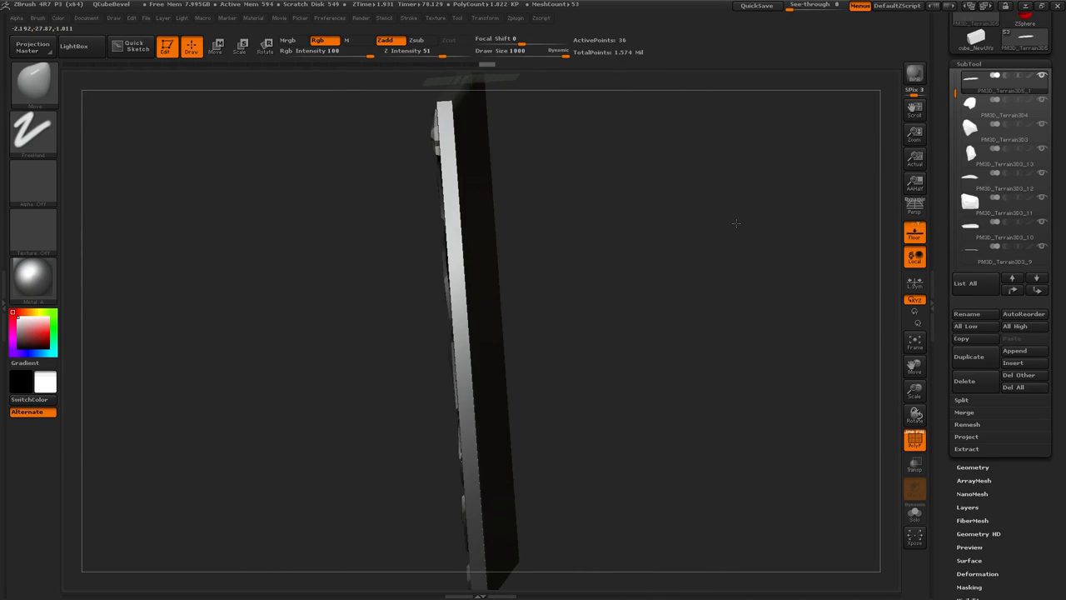
- Examine the rock wall from the front and inspect individual stone subtools, including a close-up of one in the middle
alt+drag(595, 149, 649, 240)
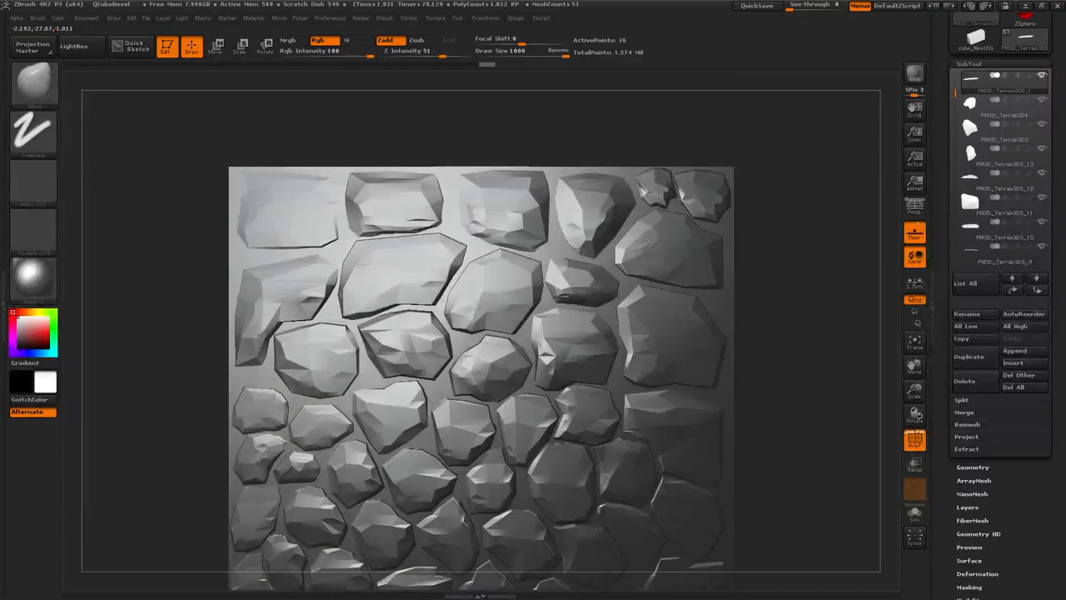
alt+drag(795, 291, 790, 357)
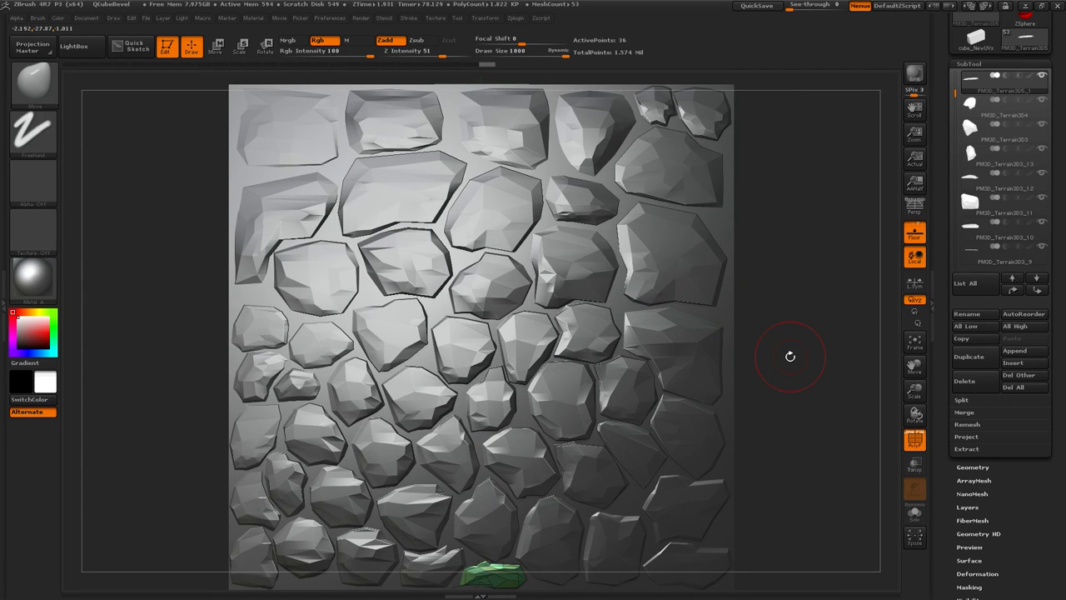
alt+click(562, 250)
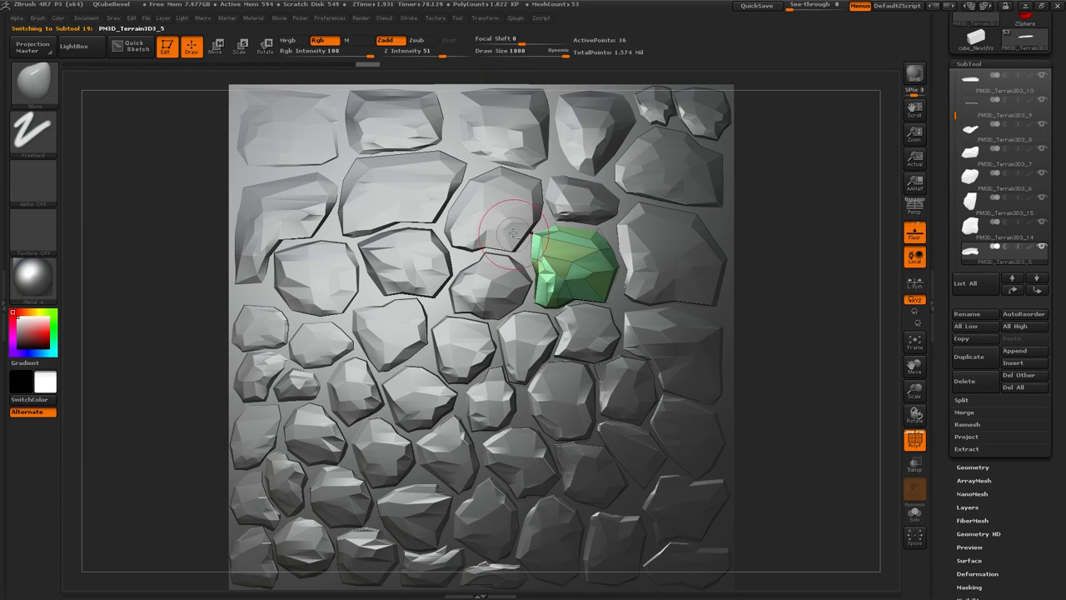
alt+click(494, 213)
alt+click(489, 284)
alt+click(462, 345)
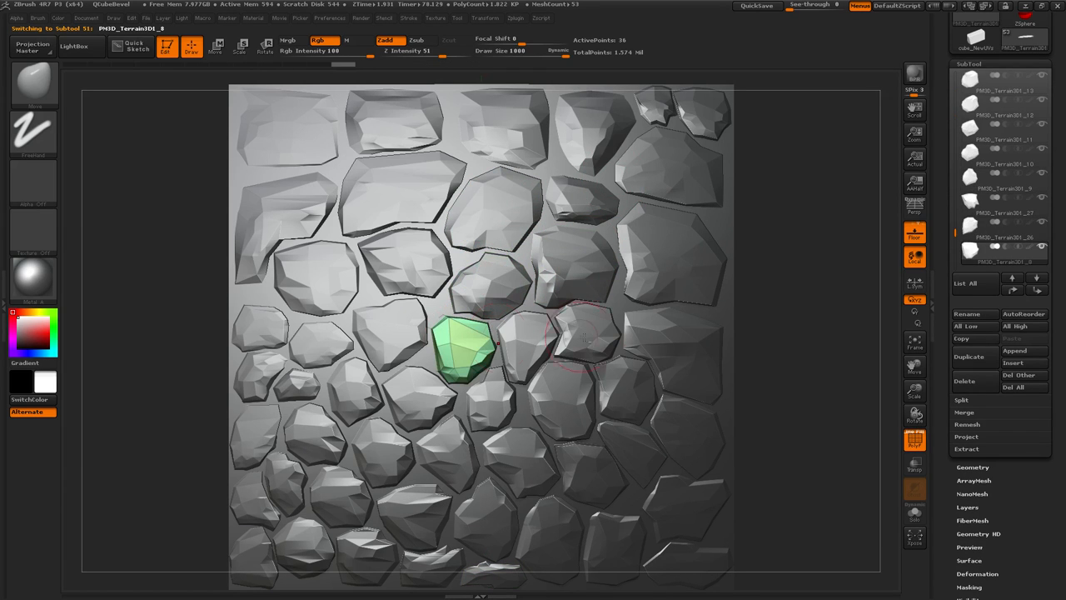
key(f)
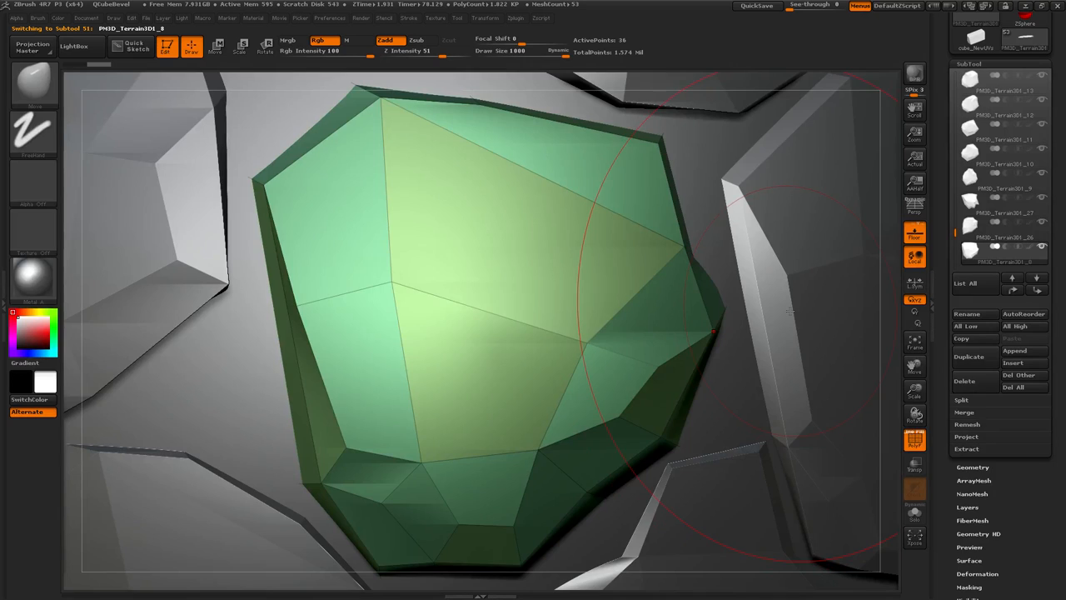
key(f)
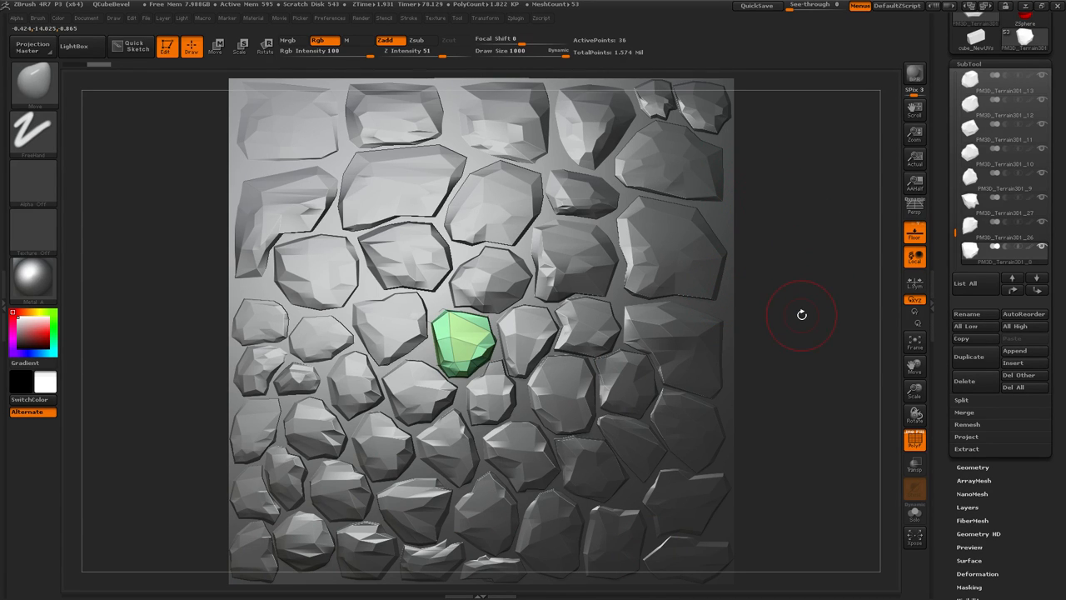
mouse_move(802, 313)
mouse_down()
mouse_move(741, 331)
mouse_move(788, 329)
mouse_up()
- Review the KeyShot option in the External Renderer section of the render settings
click(409, 17)
click(359, 18)
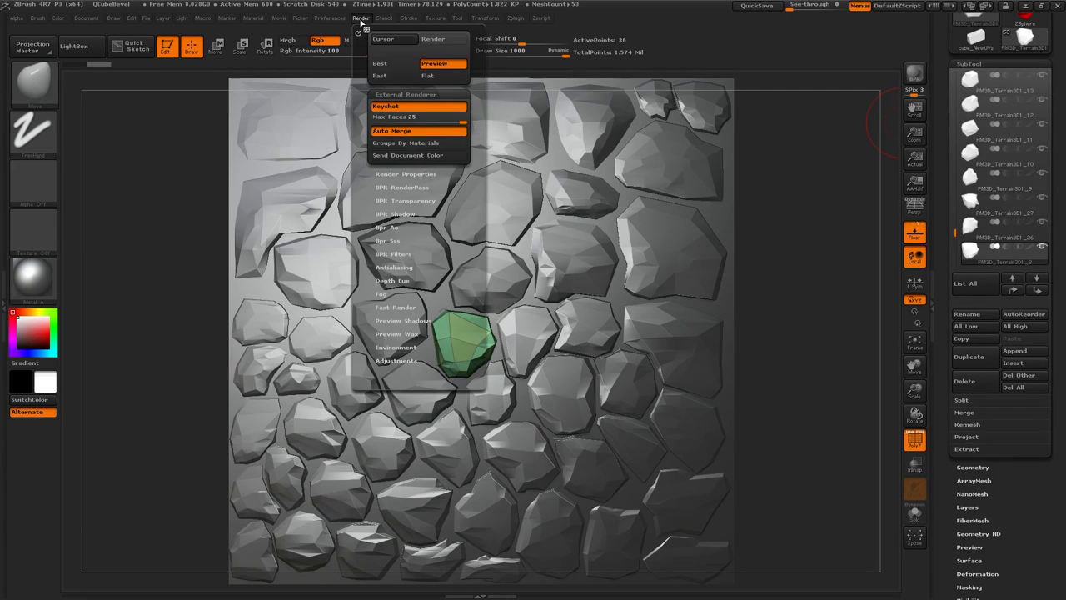
click(417, 94)
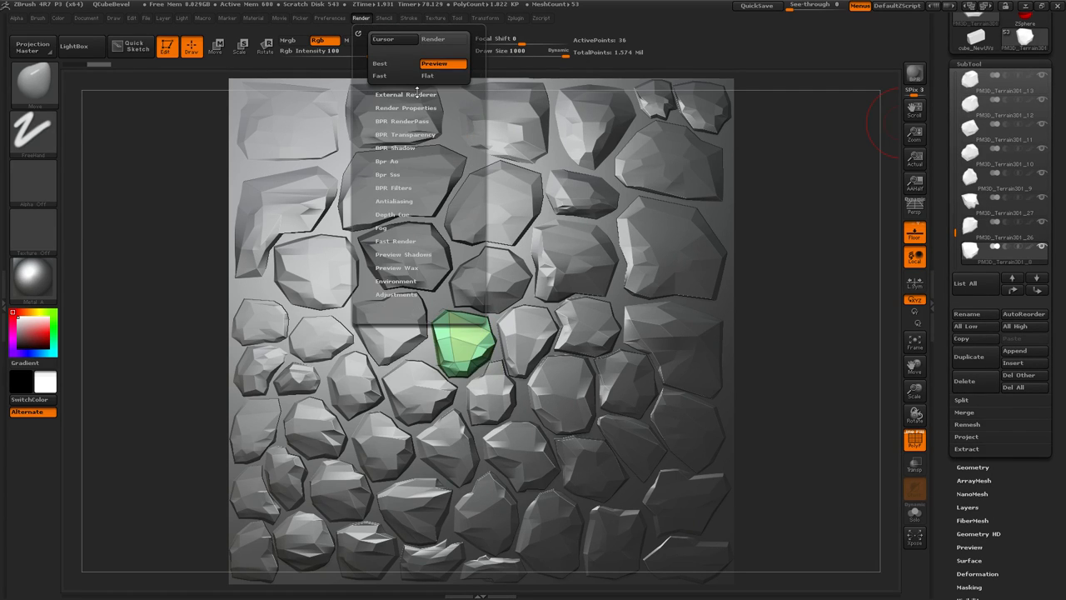
click(363, 18)
click(405, 94)
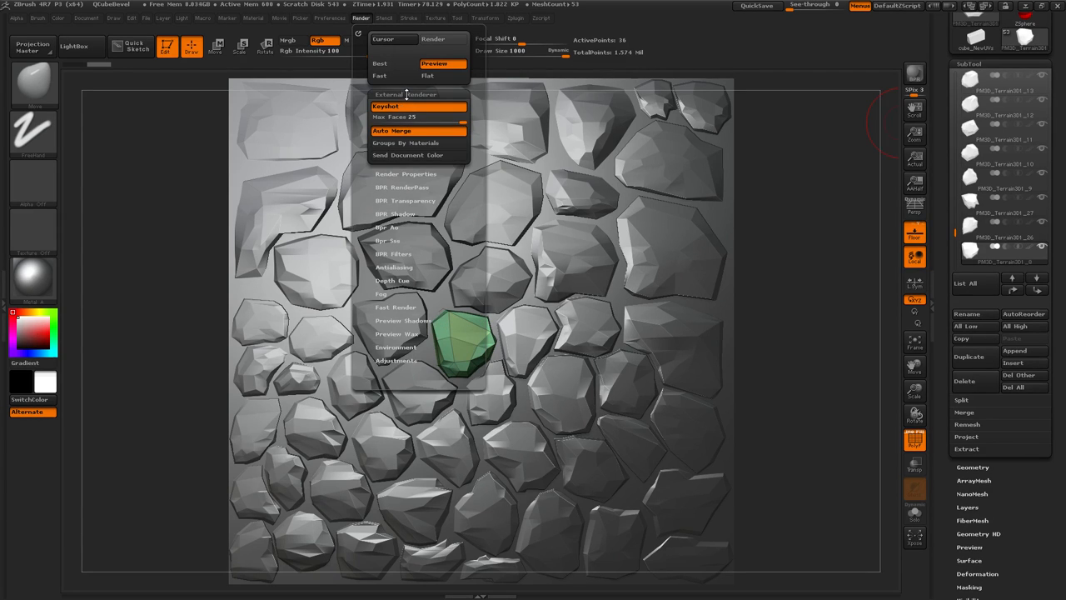
click(416, 108)
click(415, 109)
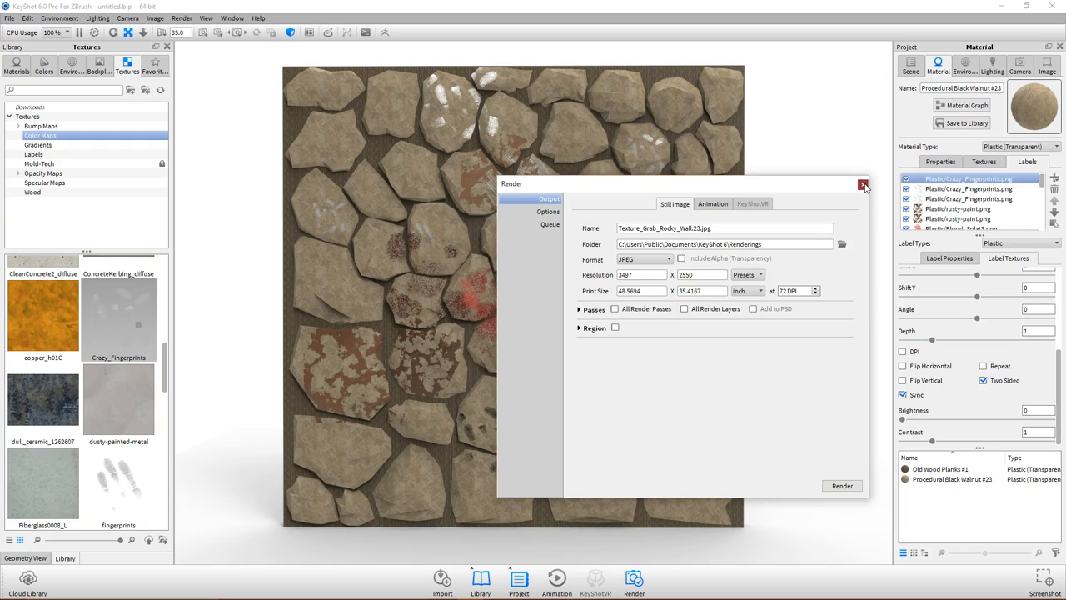
- Close KeyShot's Render dialog and view its materials library, returning to ZBrush when done
click(863, 185)
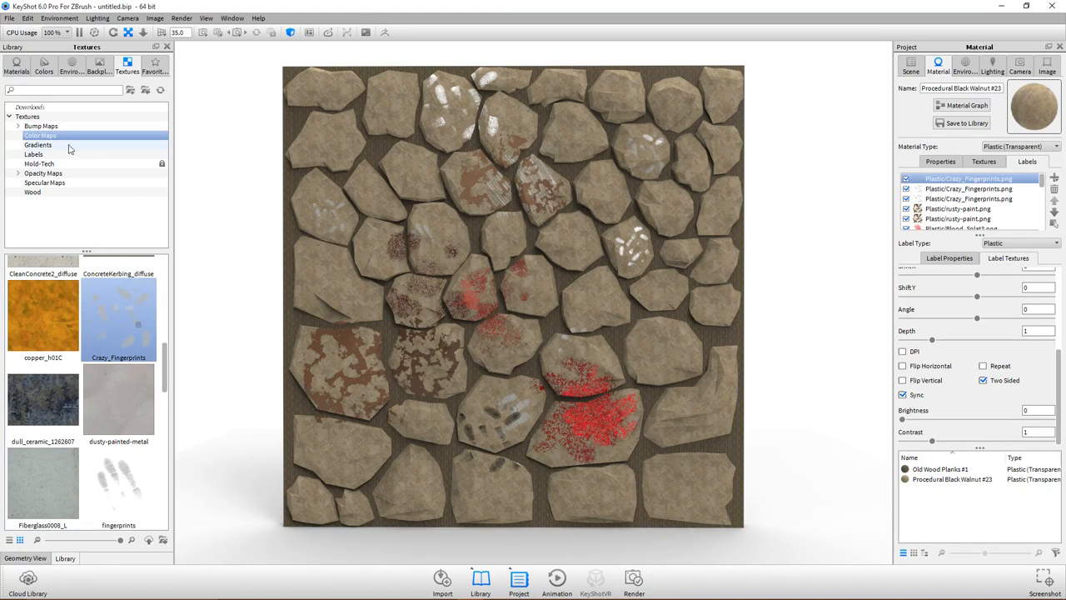
click(17, 65)
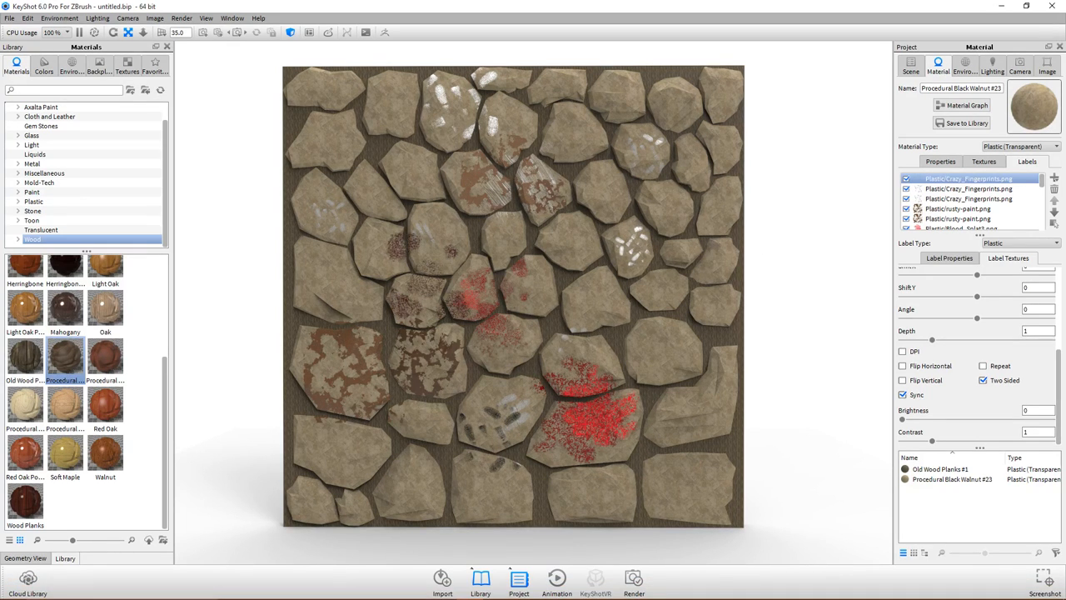
click(338, 591)
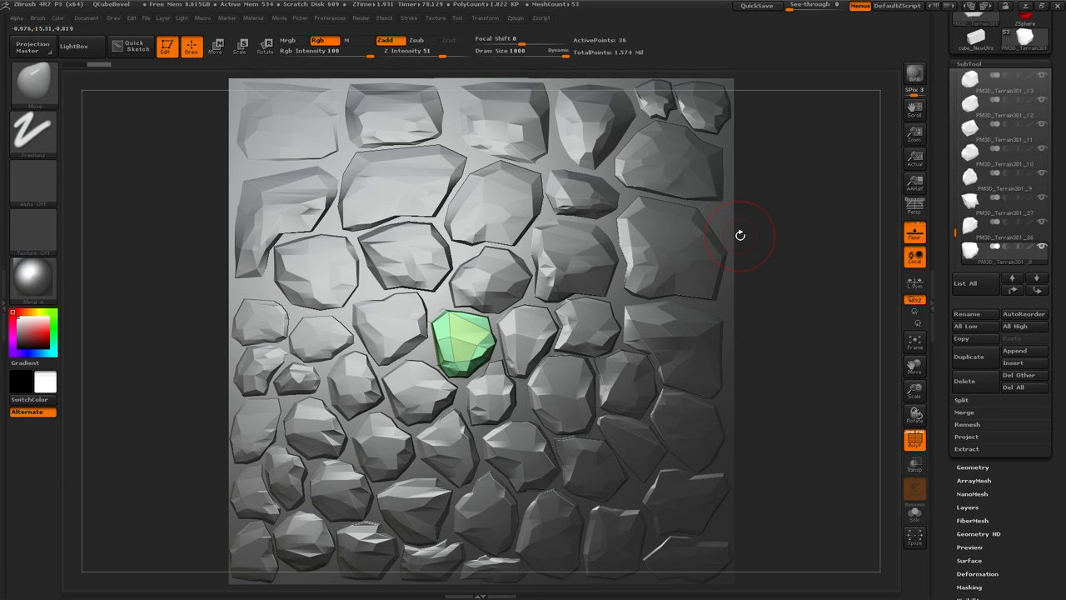
- Quick-save the project and isolate the Rocky_Wall_Template subtool in Solo mode
click(757, 7)
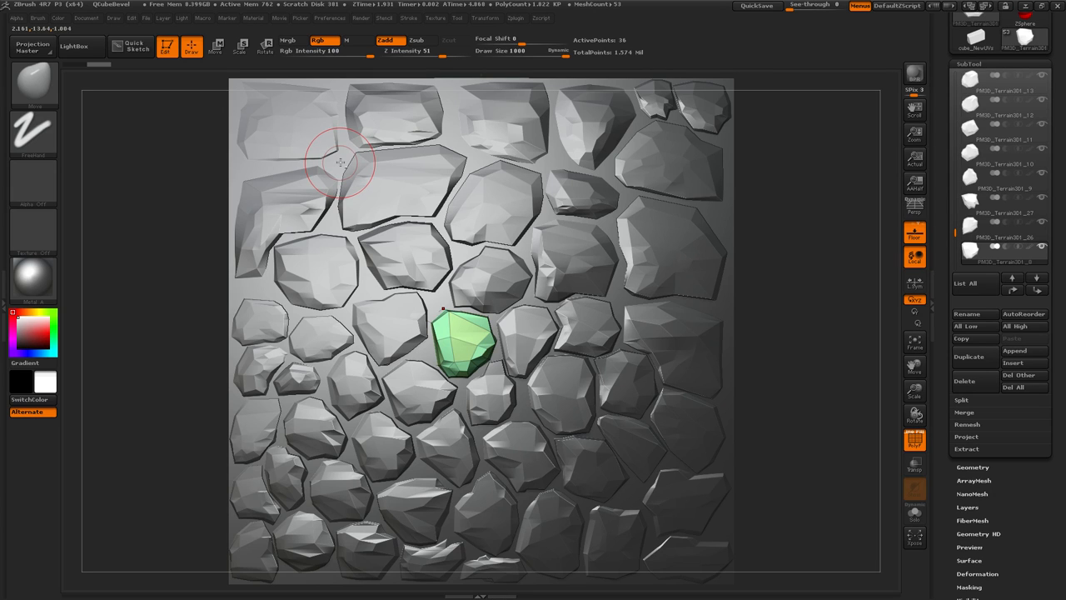
alt+click(341, 162)
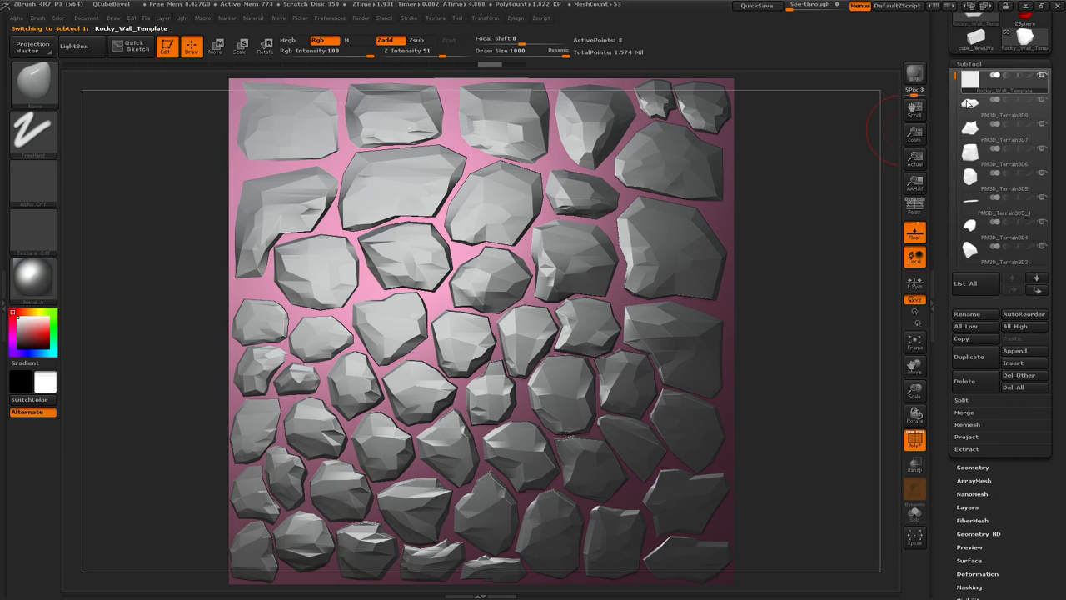
mouse_move(981, 100)
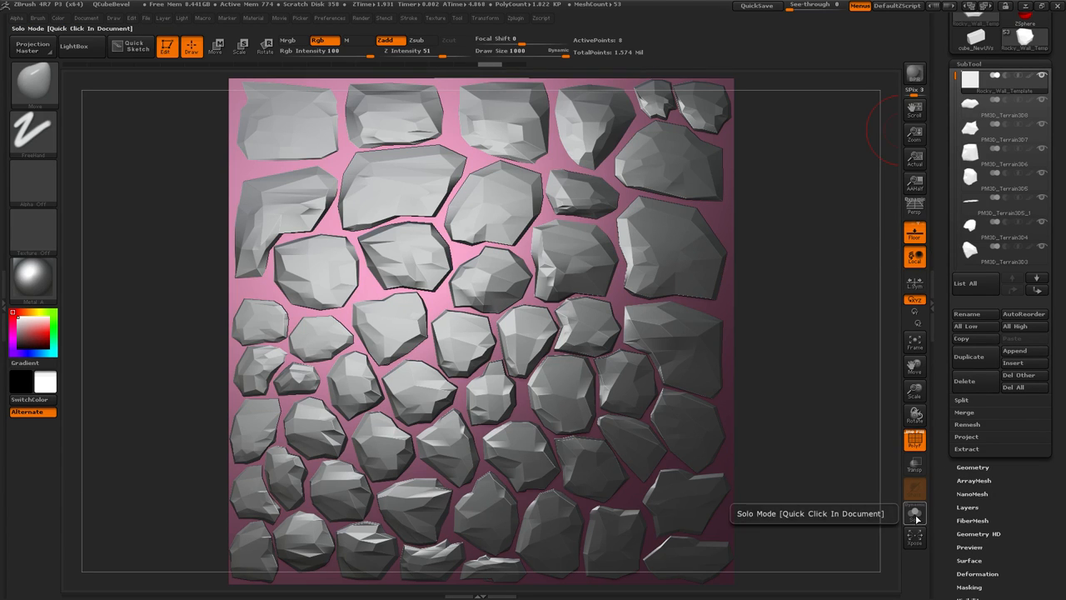
click(916, 514)
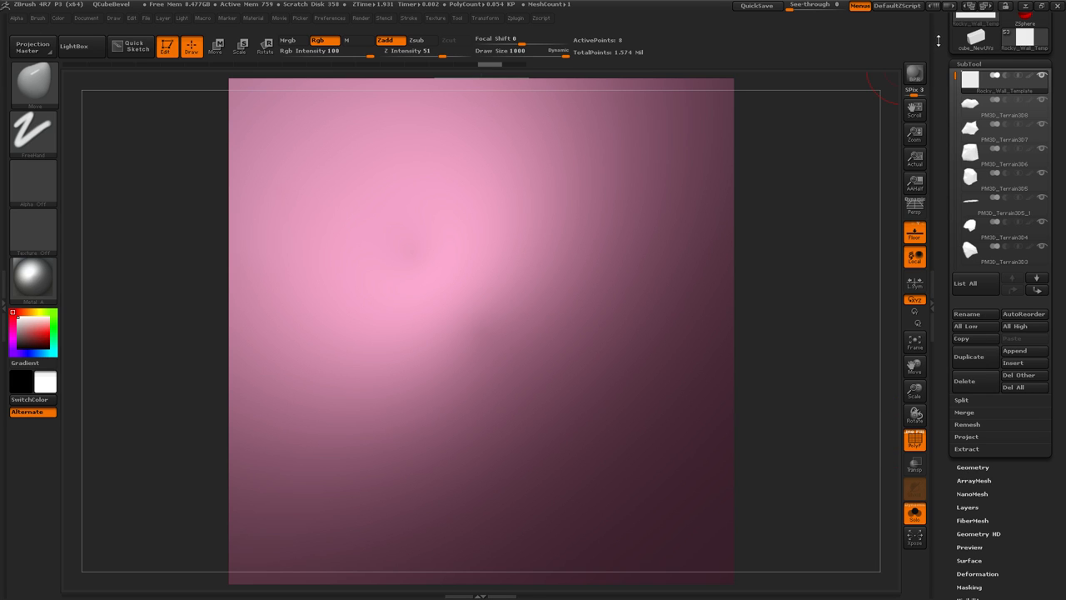
- Make a PolyMesh3D copy of the Rocky_Wall_Template subtool and keep the copy as the active tool
scroll(1000, 66, up, 3)
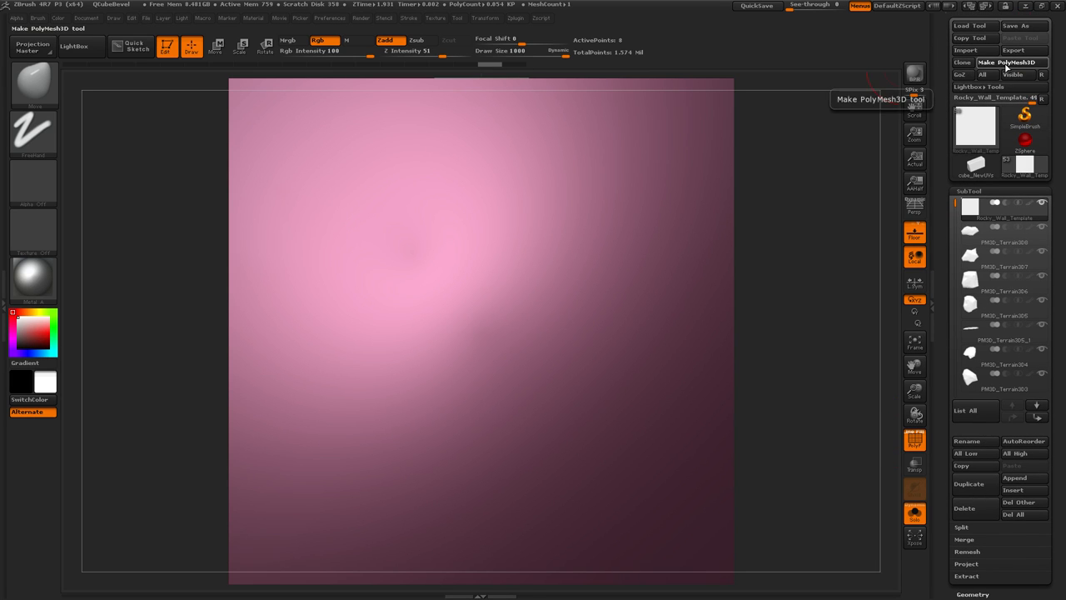
click(1007, 64)
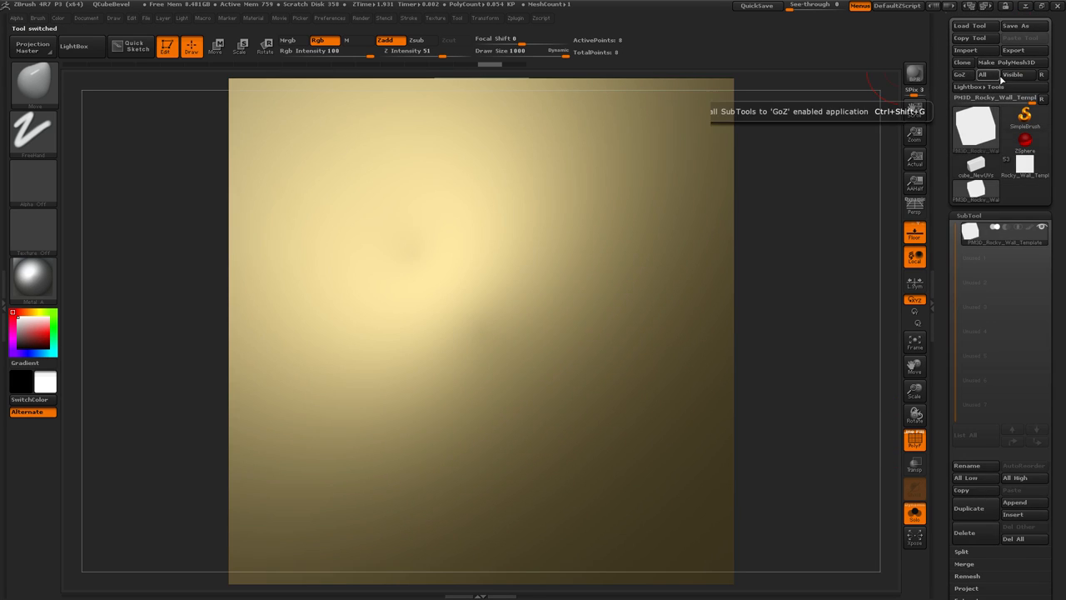
click(1017, 172)
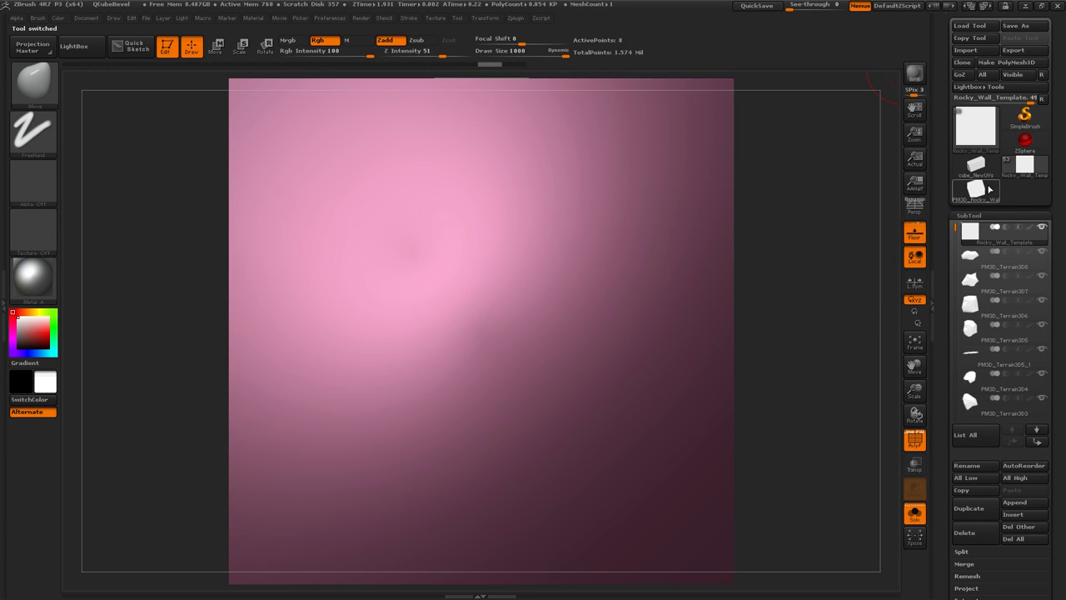
click(981, 191)
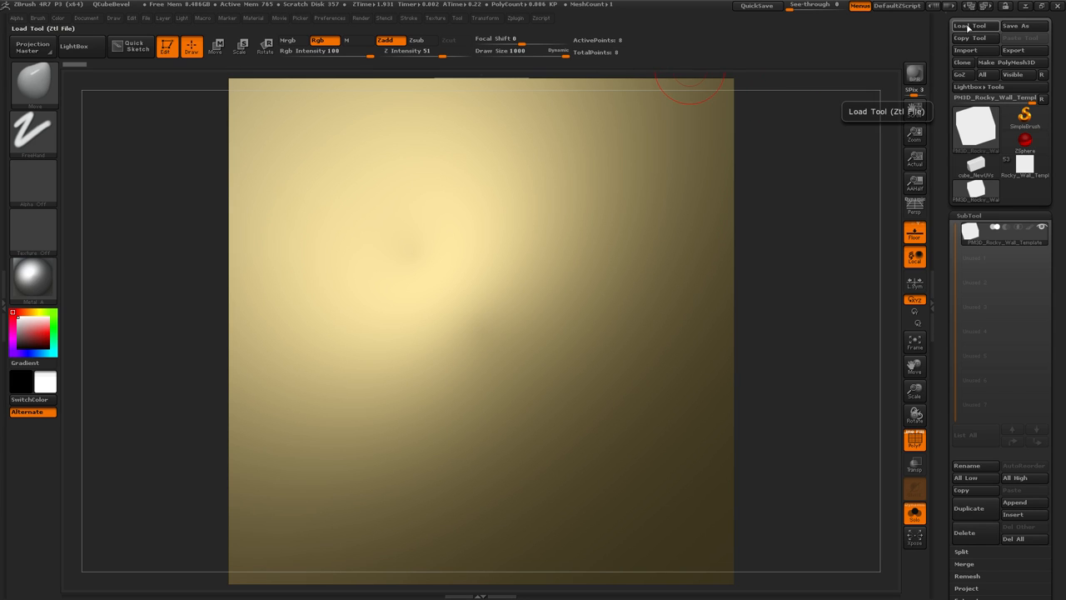
- Switch to Photoshop to work on the Untitled-3 screenshot of the rendered rock wall
key(alt+Tab)
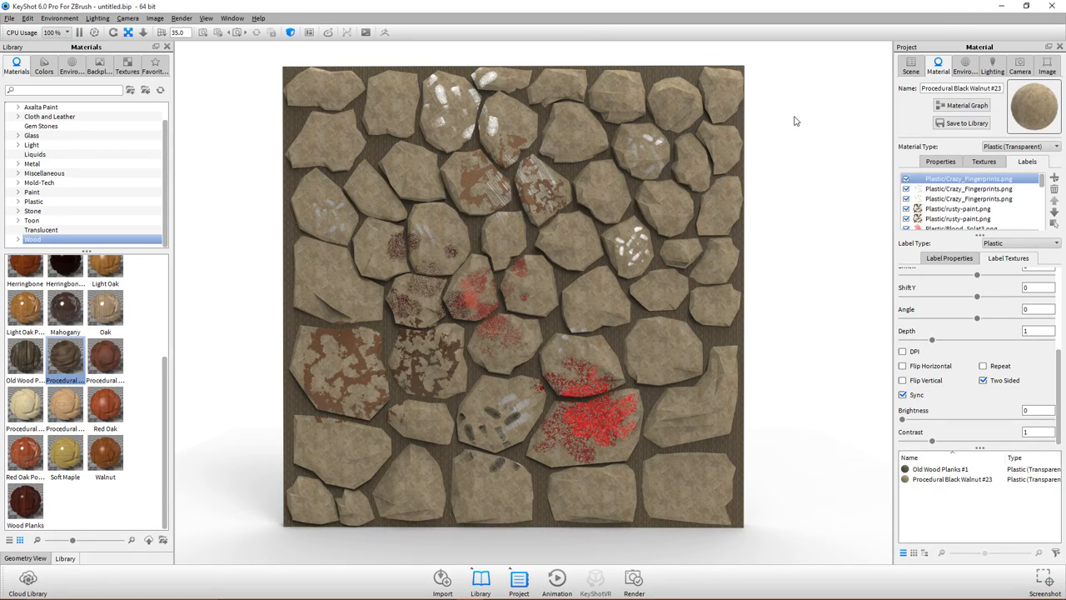
key(alt+Tab)
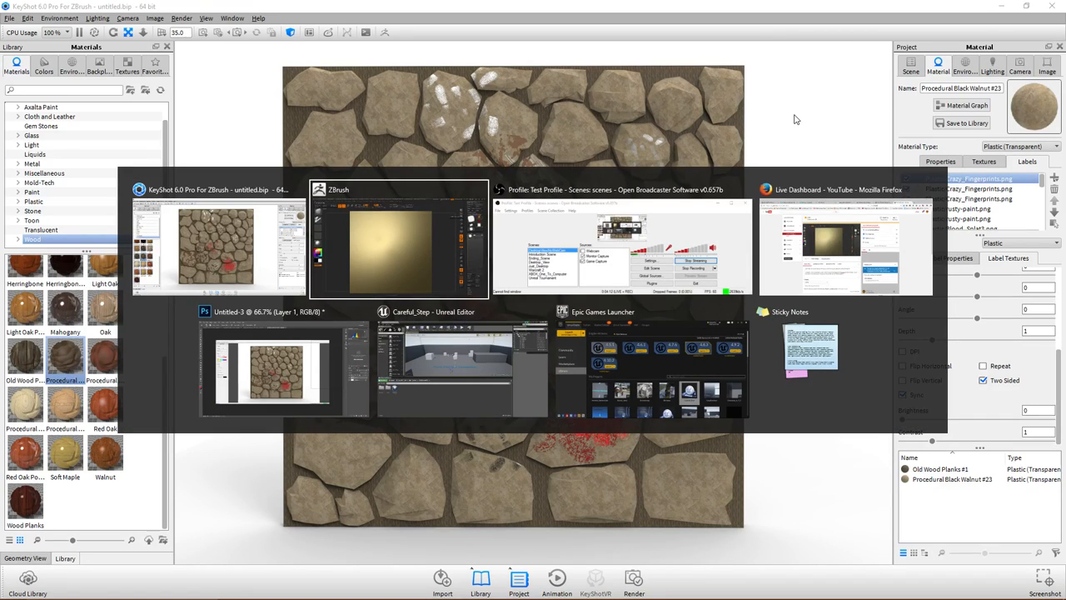
click(283, 340)
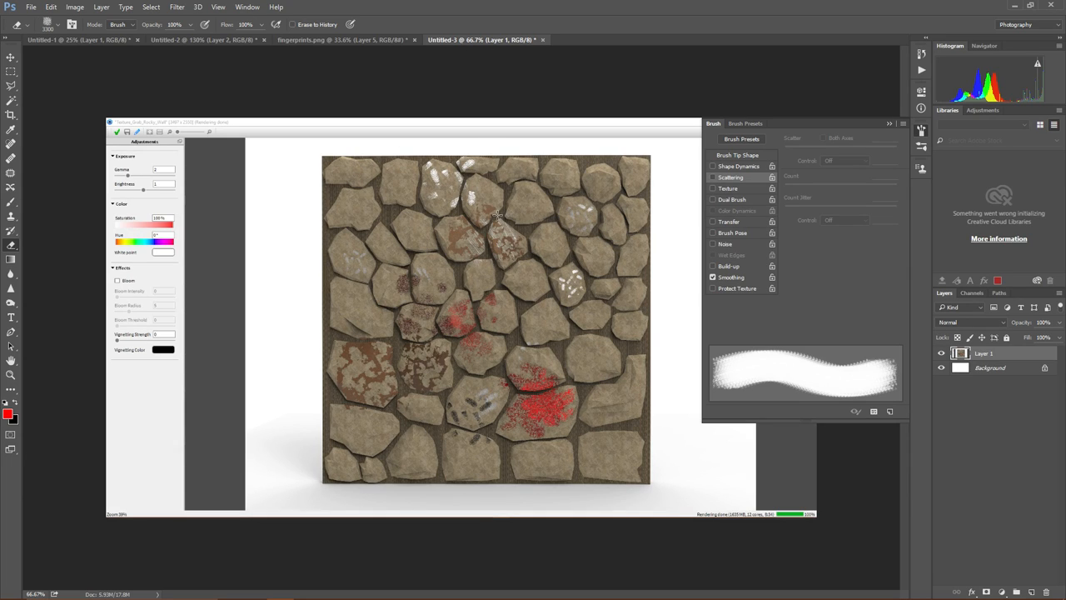
alt+scroll(505, 249, up, 4)
alt+scroll(514, 246, down, 2)
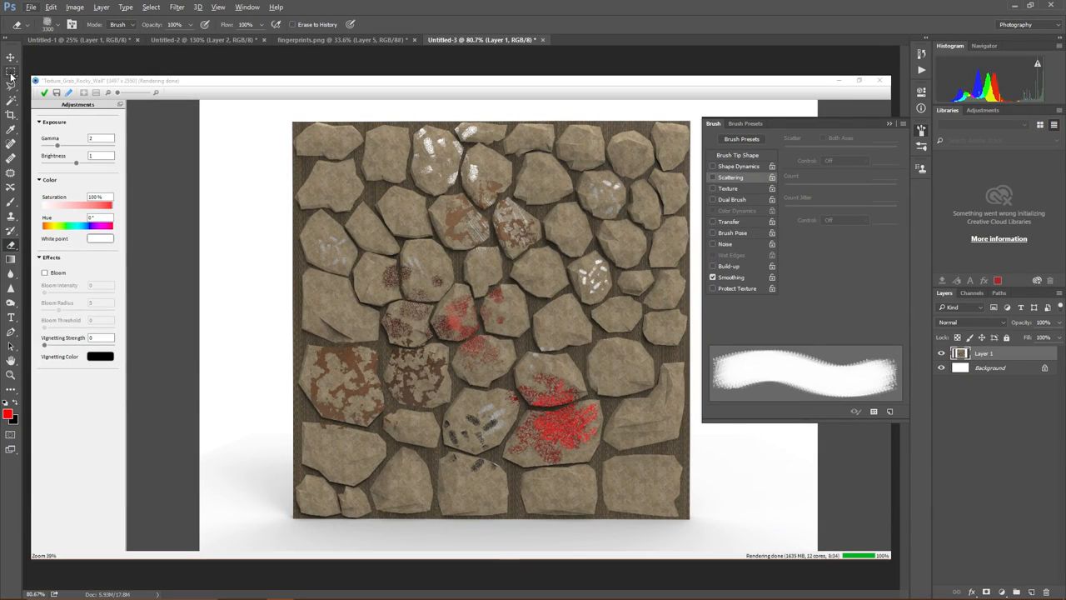
- Select only the square rock wall with the Rectangular Marquee, fitting it corner to corner and excluding the white background
click(11, 71)
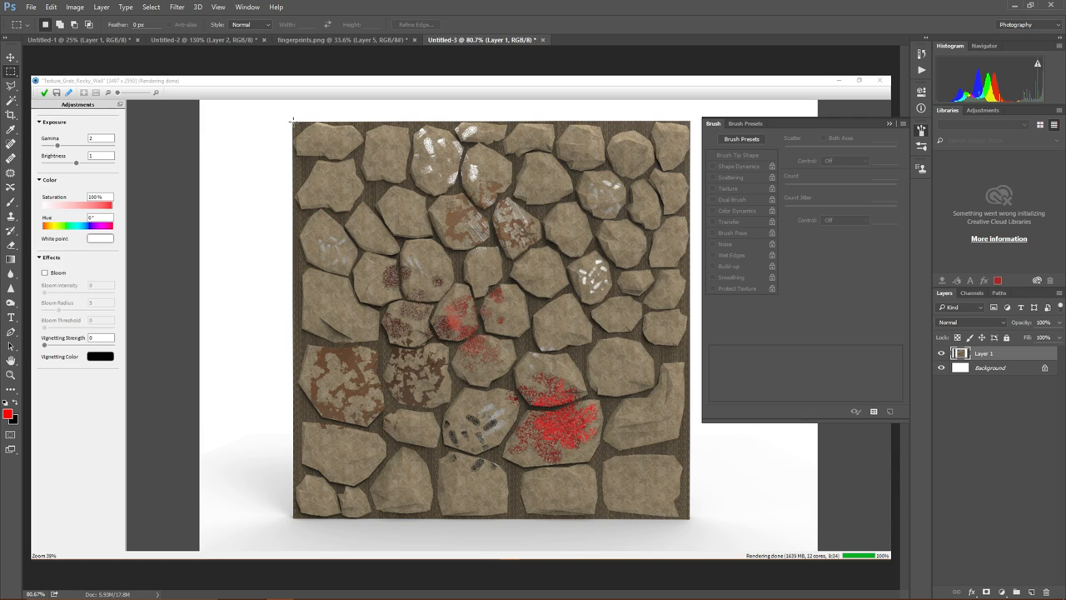
drag(294, 123, 689, 520)
alt+scroll(695, 518, up, 1)
alt+scroll(699, 517, up, 18)
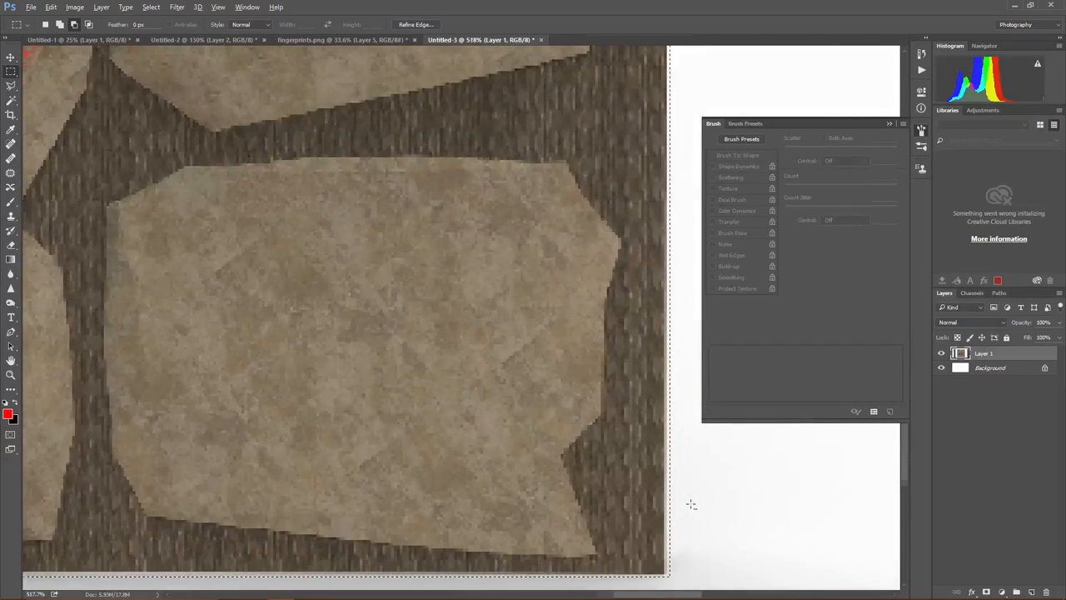
key(ctrl+d)
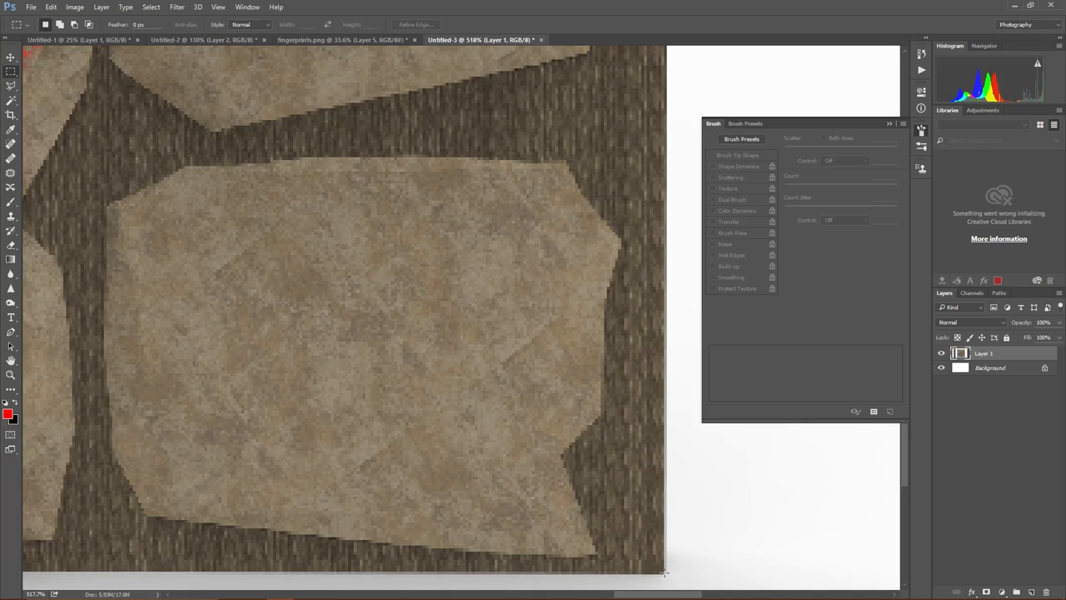
drag(663, 573, 335, 243)
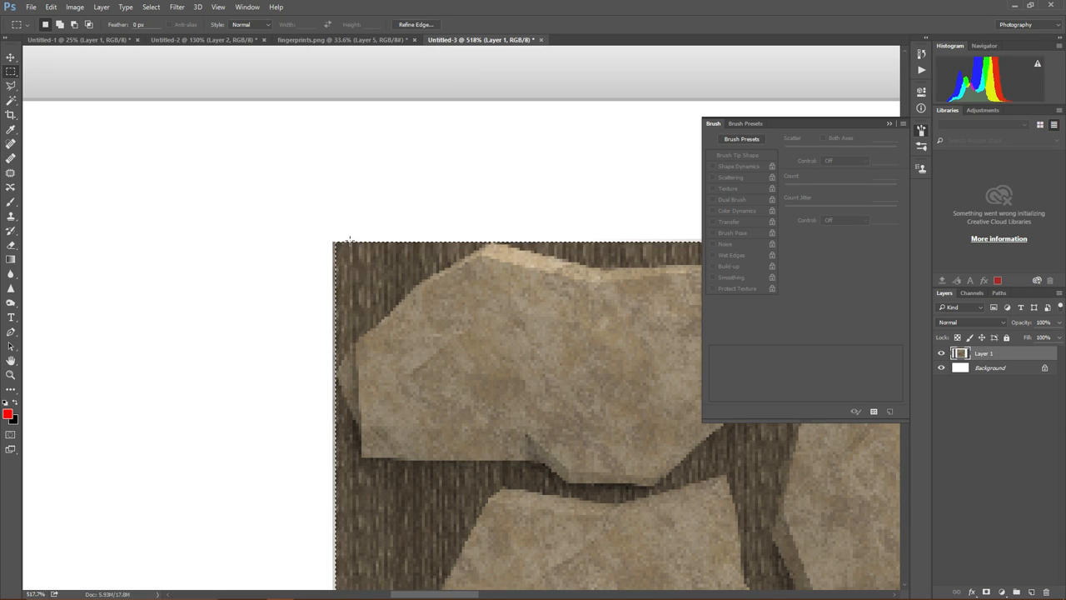
- Create a new document at the default size and paste the copied rock wall texture into it
key(alt+f)
key(Escape)
key(ctrl+n)
key(Return)
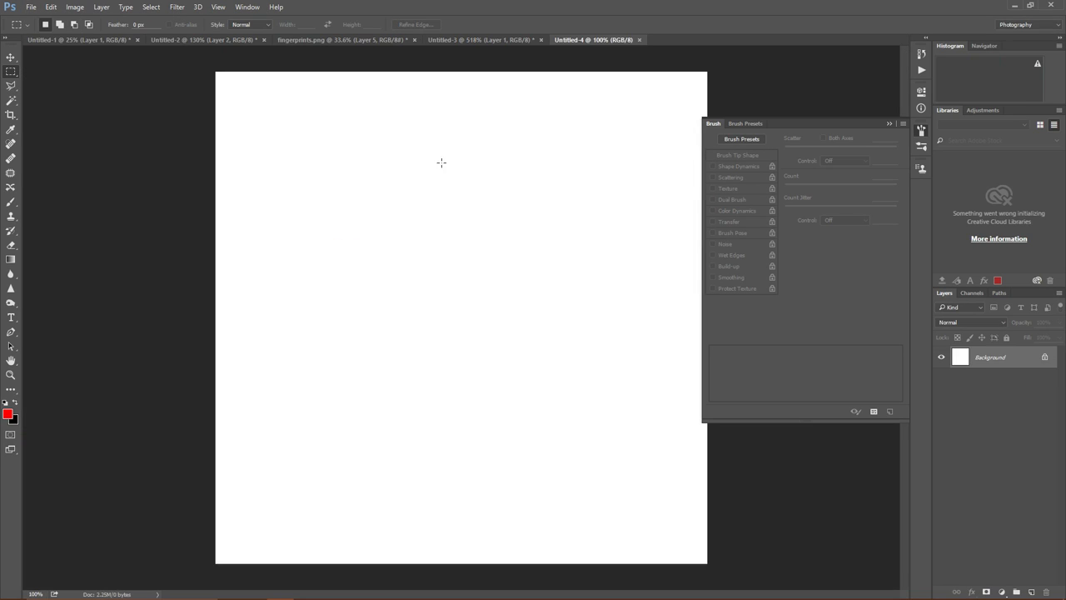
key(ctrl+v)
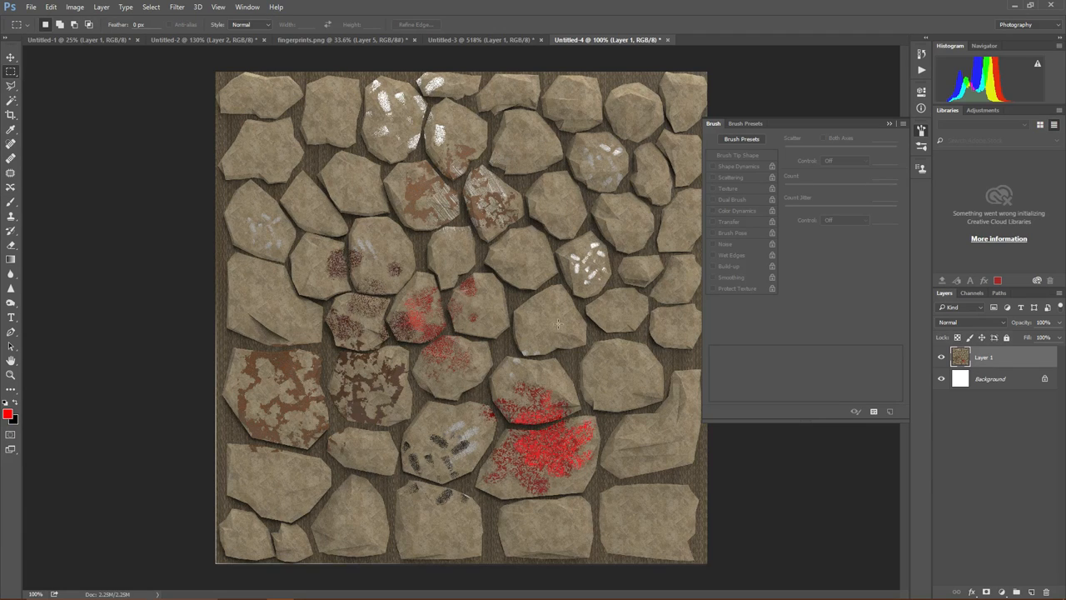
- Switch to ZBrush and turn off subdivision smoothing in the wall template polymesh's geometry settings
key(alt+Tab)
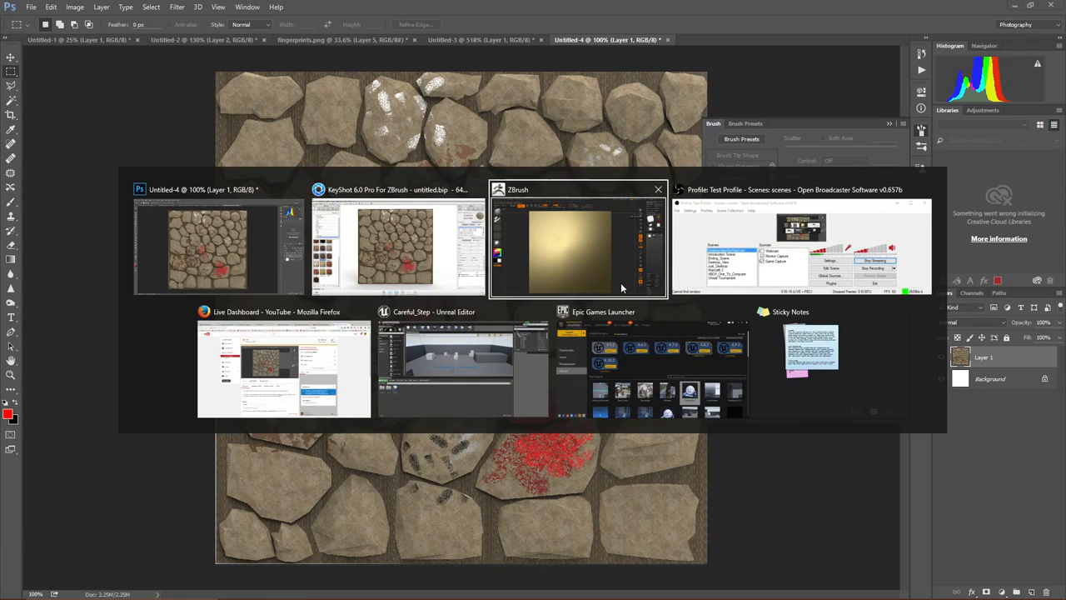
click(530, 291)
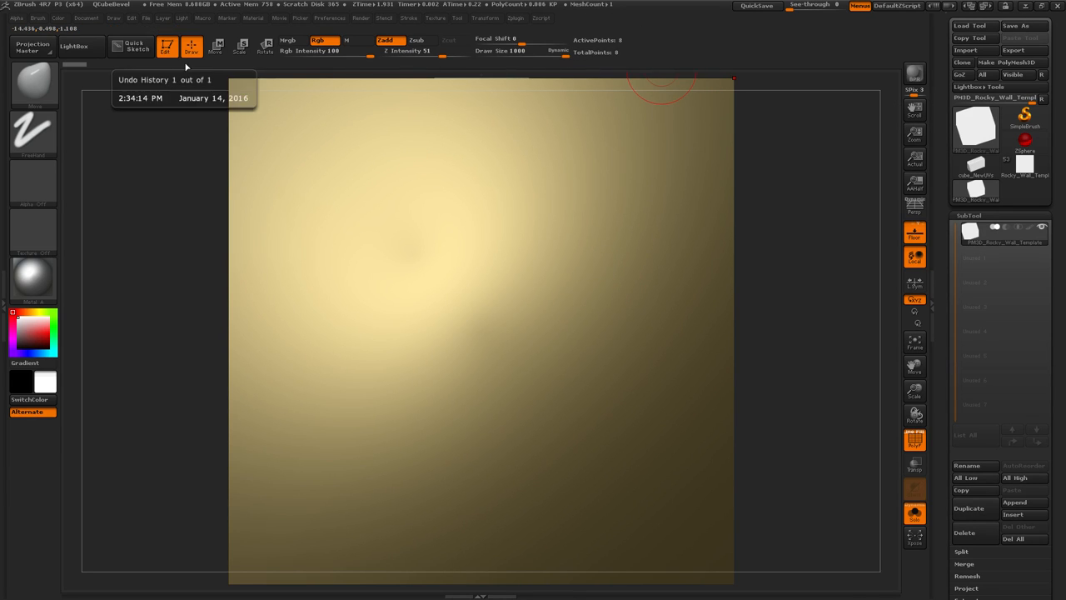
click(87, 18)
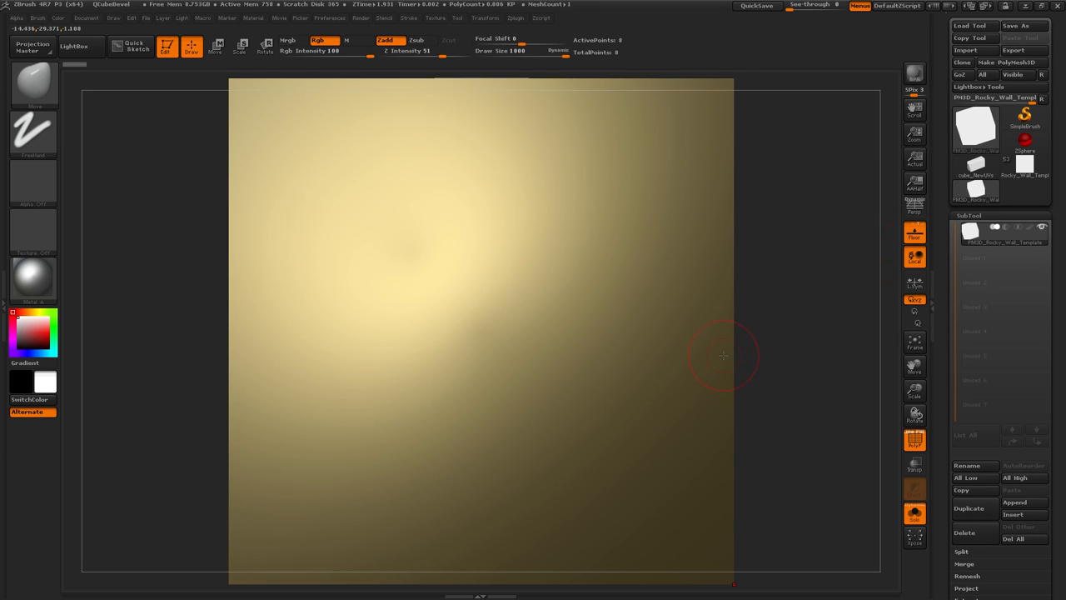
mouse_move(791, 308)
mouse_down()
mouse_move(722, 311)
mouse_move(781, 309)
mouse_up()
scroll(941, 380, down, 3)
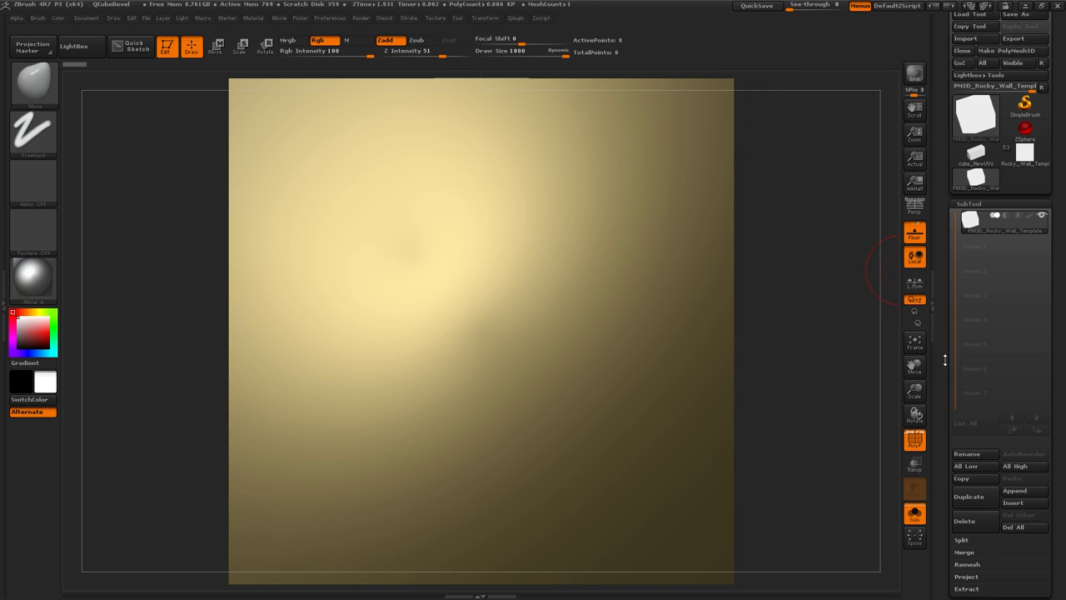
click(960, 499)
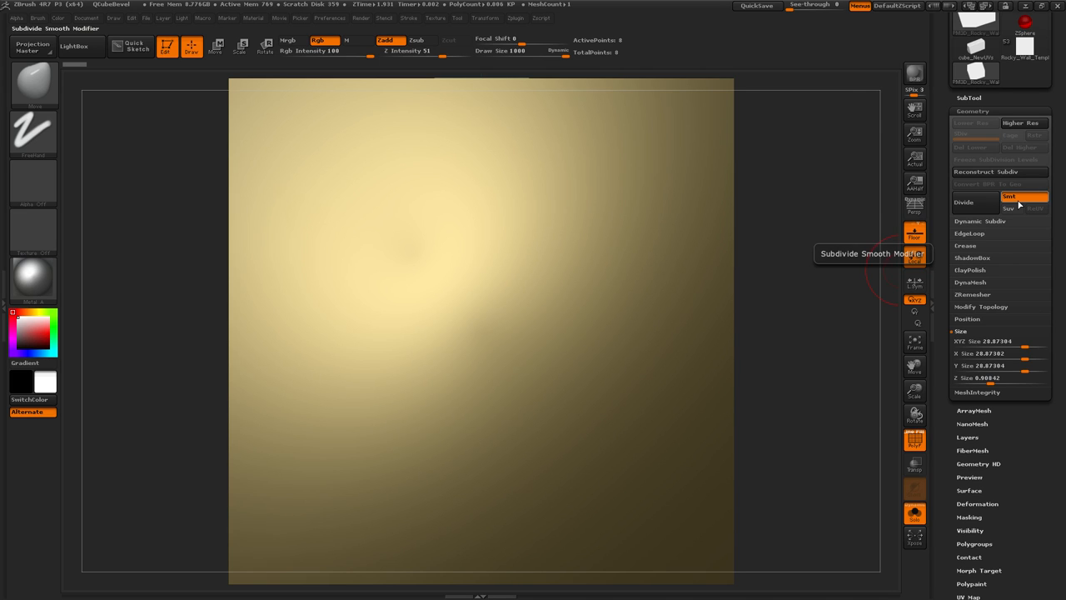
click(1020, 200)
- Subdivide the wall template polymesh repeatedly up to subdivision level 11, with its polyframe shown
click(987, 205)
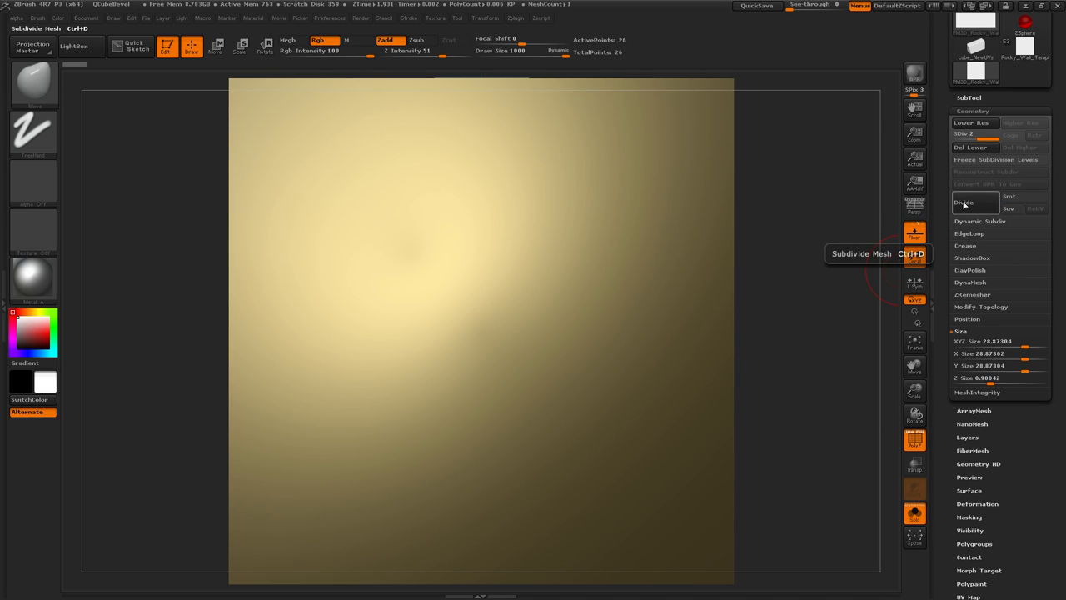
click(987, 205)
key(shift+f)
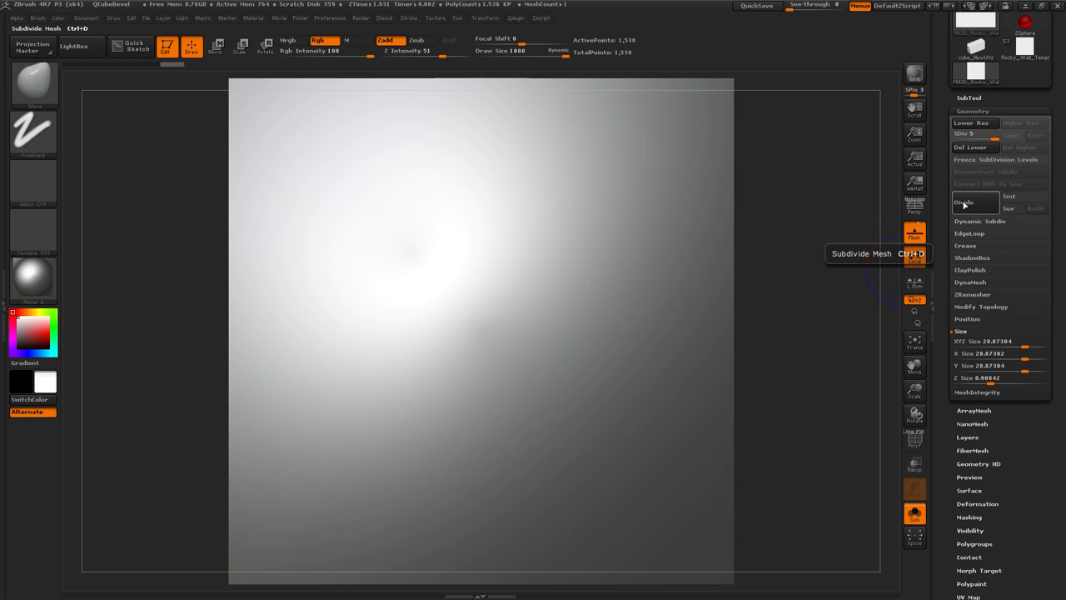
click(988, 205)
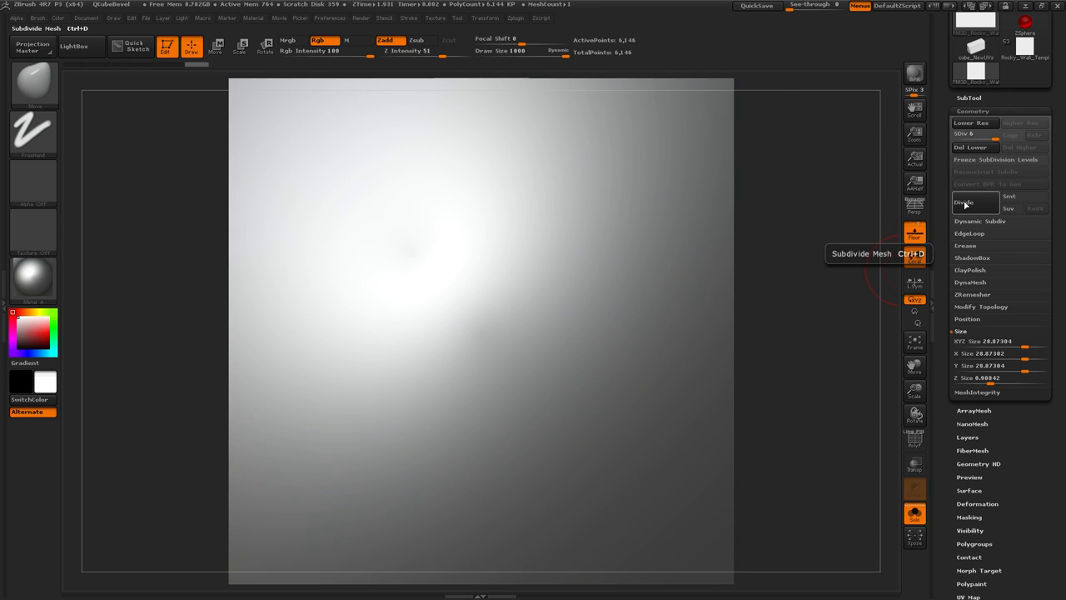
mouse_move(828, 214)
mouse_down()
mouse_move(771, 240)
mouse_move(812, 235)
mouse_up()
key(shift+f)
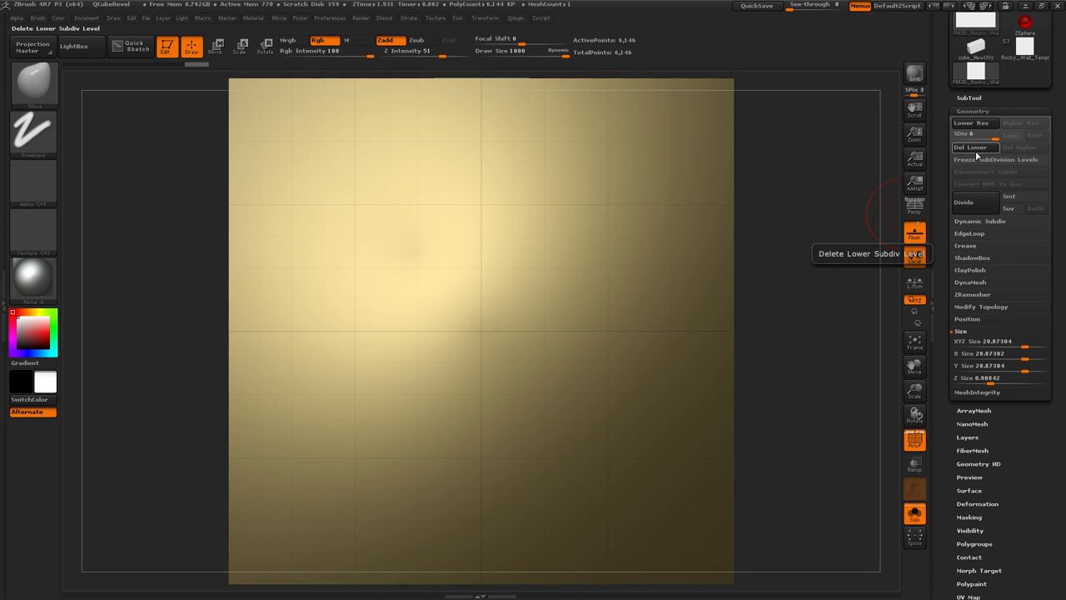
click(964, 209)
click(964, 208)
click(964, 208)
click(964, 208)
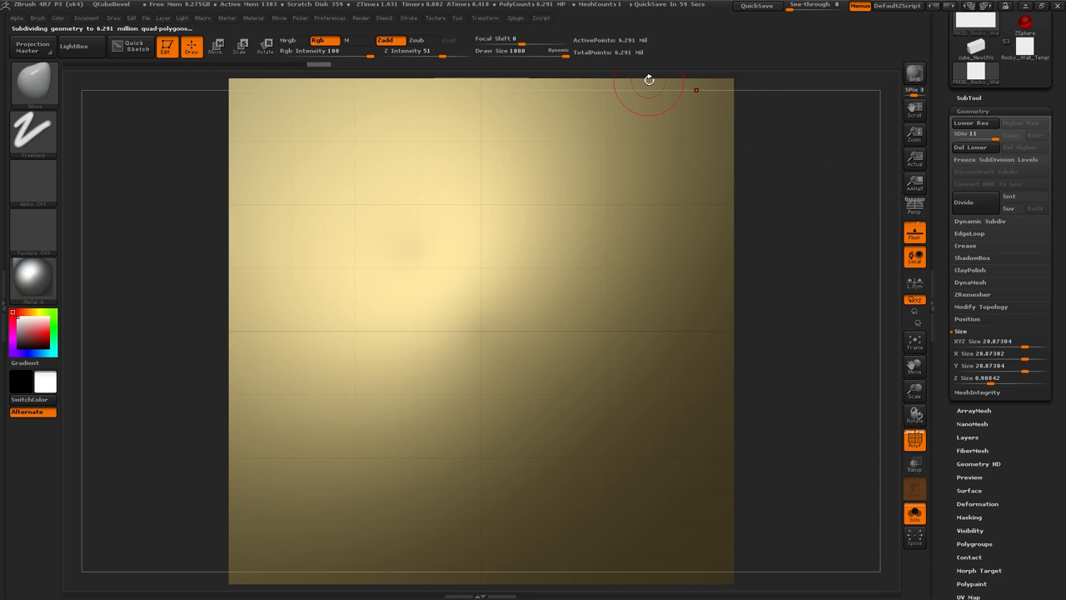
- Send the framed wall polymesh to Photoshop through ZAppLink, enabling polygon colorize, with Double Sided on and Fade off
key(shift)
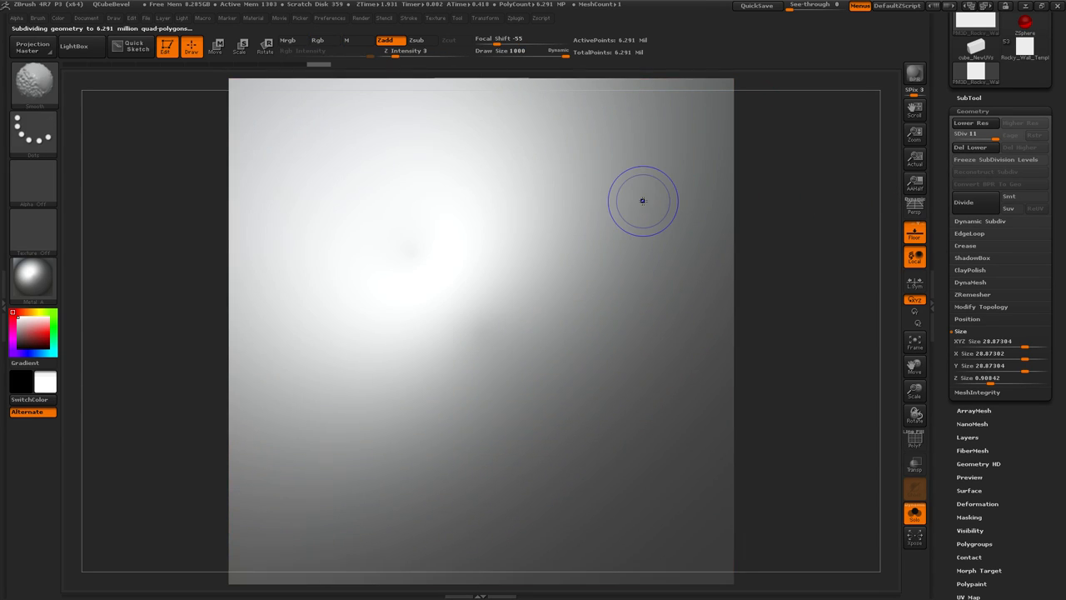
key(shift+f)
mouse_move(757, 228)
ctrl+right_down()
mouse_move(904, 454)
mouse_move(848, 365)
mouse_move(718, 218)
ctrl+right_up()
key(f)
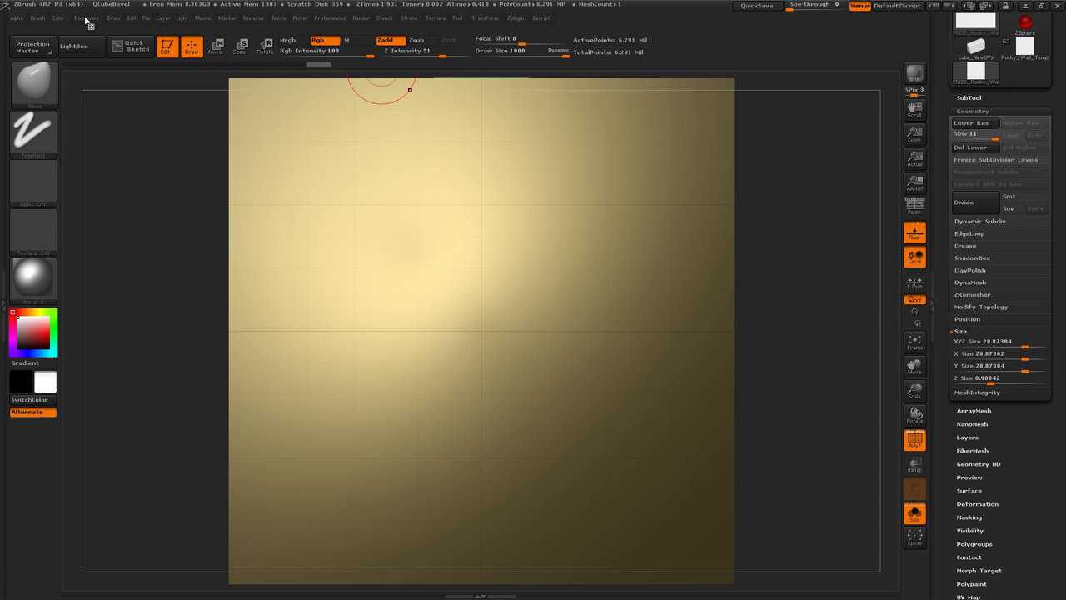
mouse_move(781, 291)
mouse_down()
mouse_move(691, 297)
mouse_move(773, 291)
mouse_up()
click(90, 22)
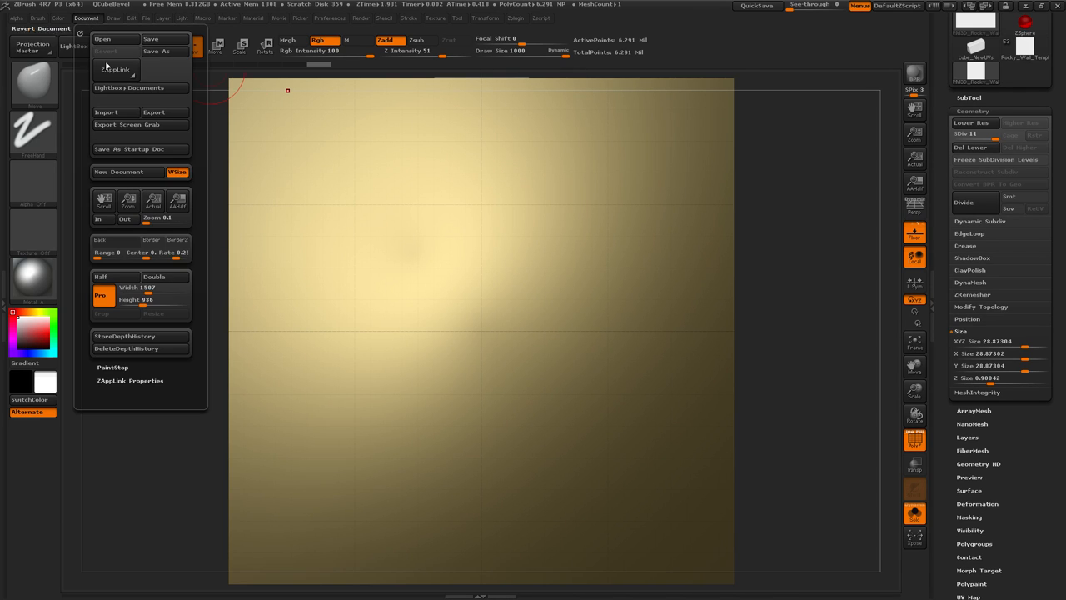
click(115, 73)
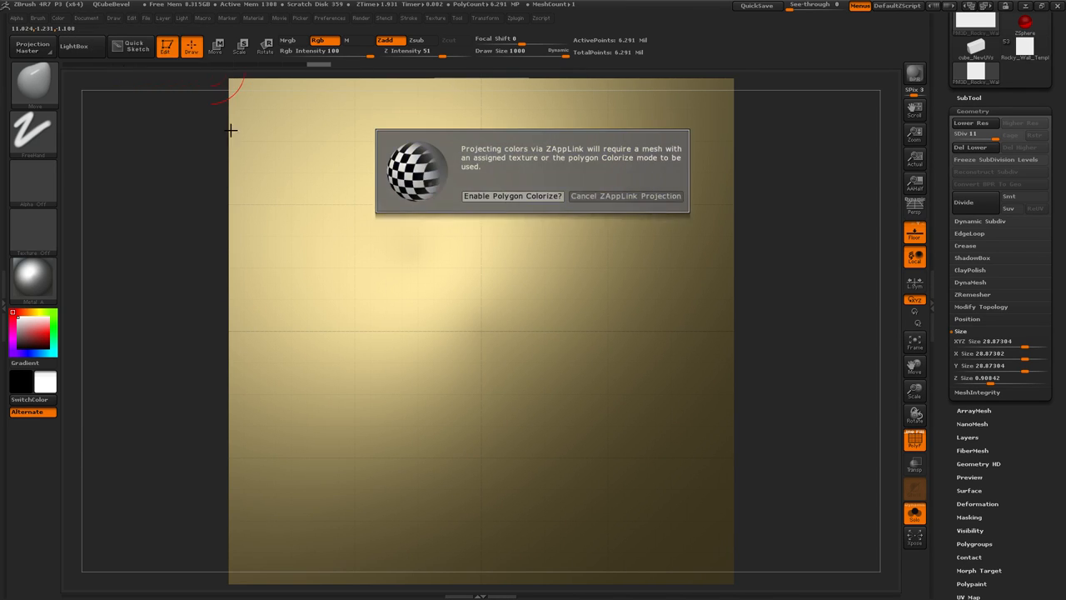
click(535, 198)
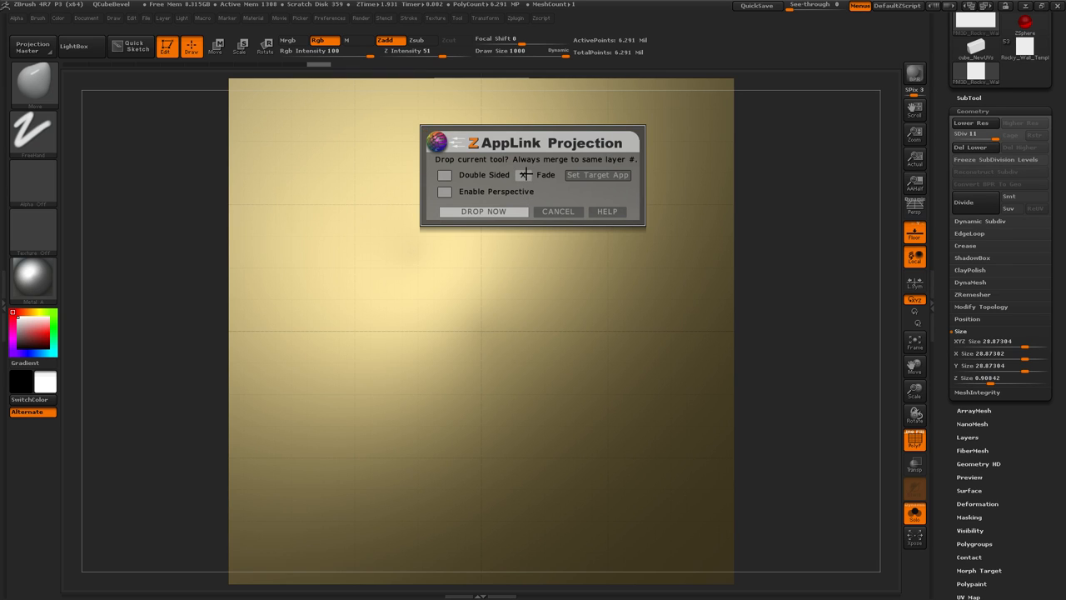
click(522, 175)
click(446, 177)
click(496, 212)
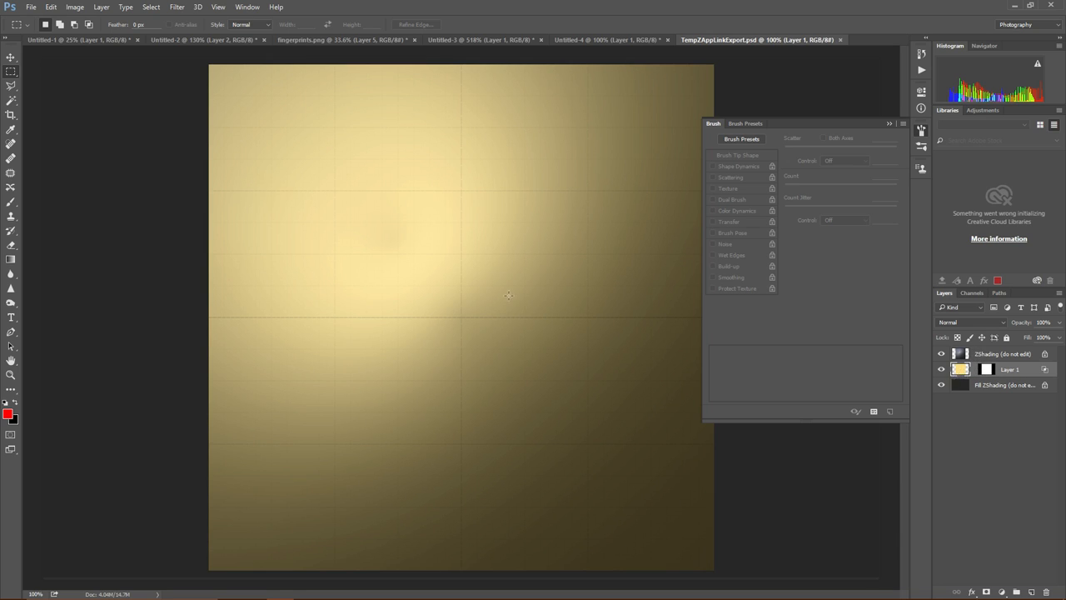
click(11, 201)
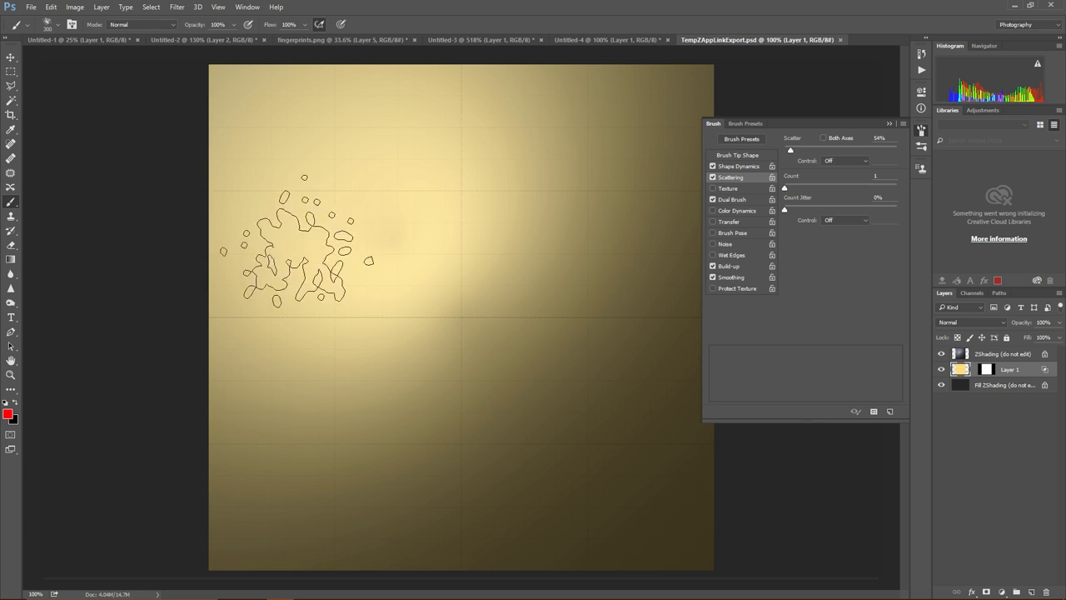
mouse_move(471, 256)
mouse_down()
mouse_move(513, 262)
mouse_move(500, 334)
mouse_move(424, 298)
mouse_up()
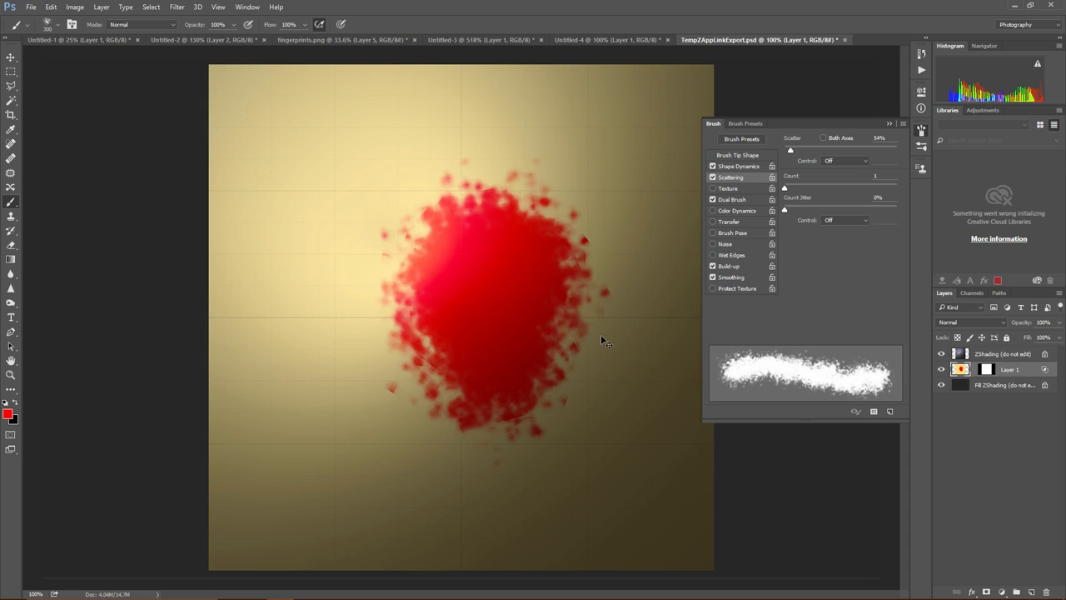
key(ctrl+z)
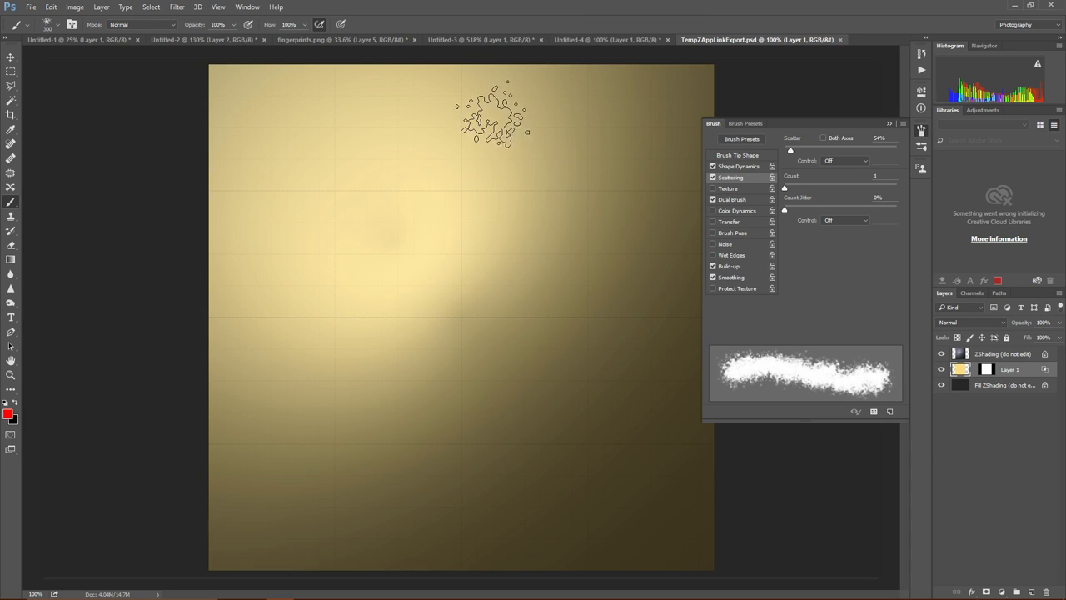
- Copy the whole rock wall texture from Untitled-4 and paste it as a new layer above Layer 1 in TempZAppLinkExport.psd
click(588, 39)
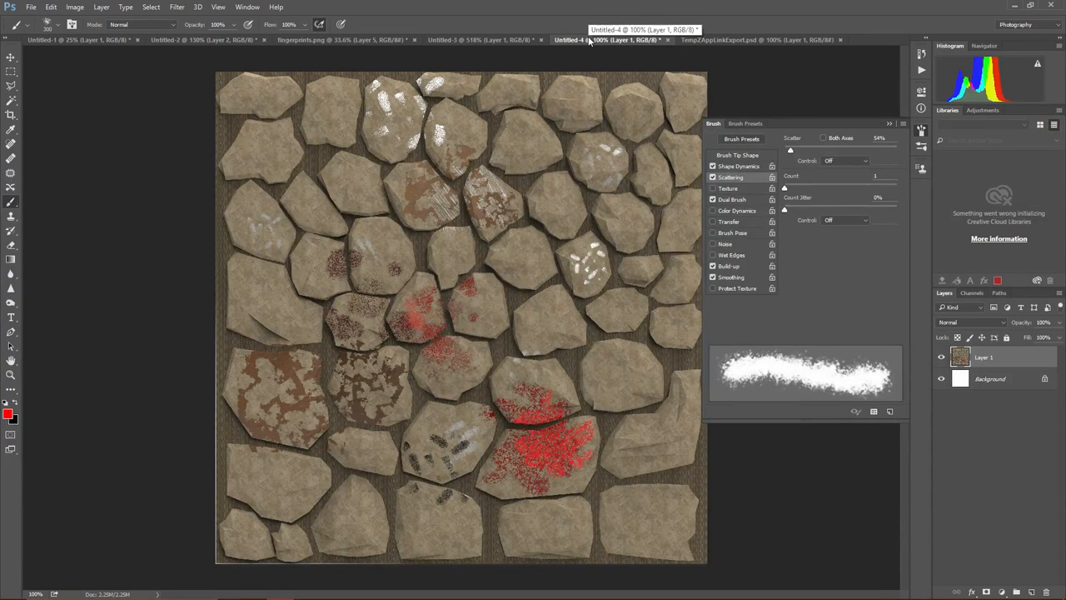
key(ctrl+a)
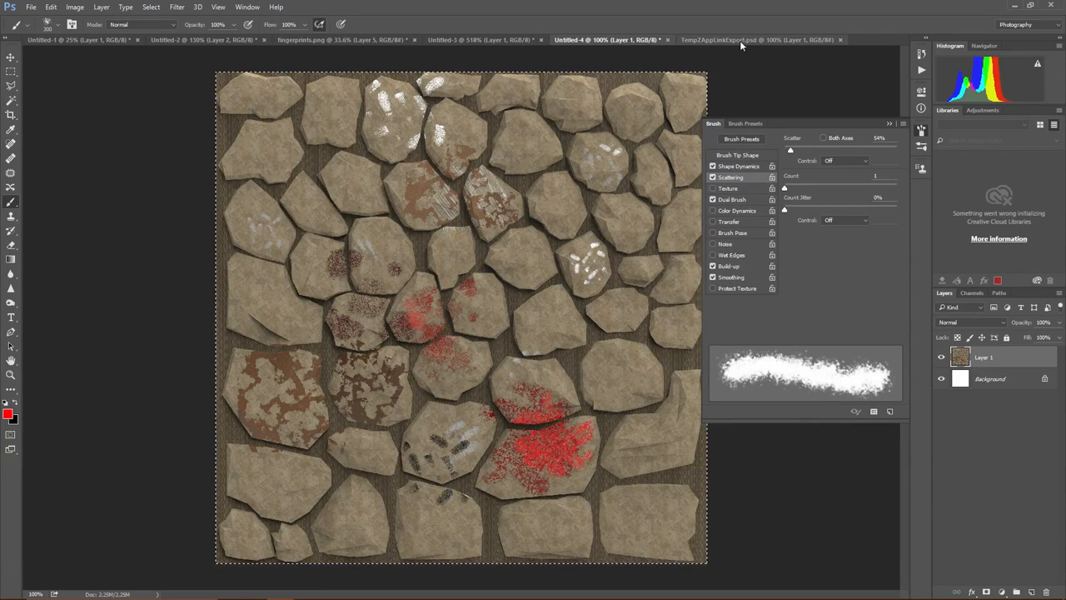
click(692, 39)
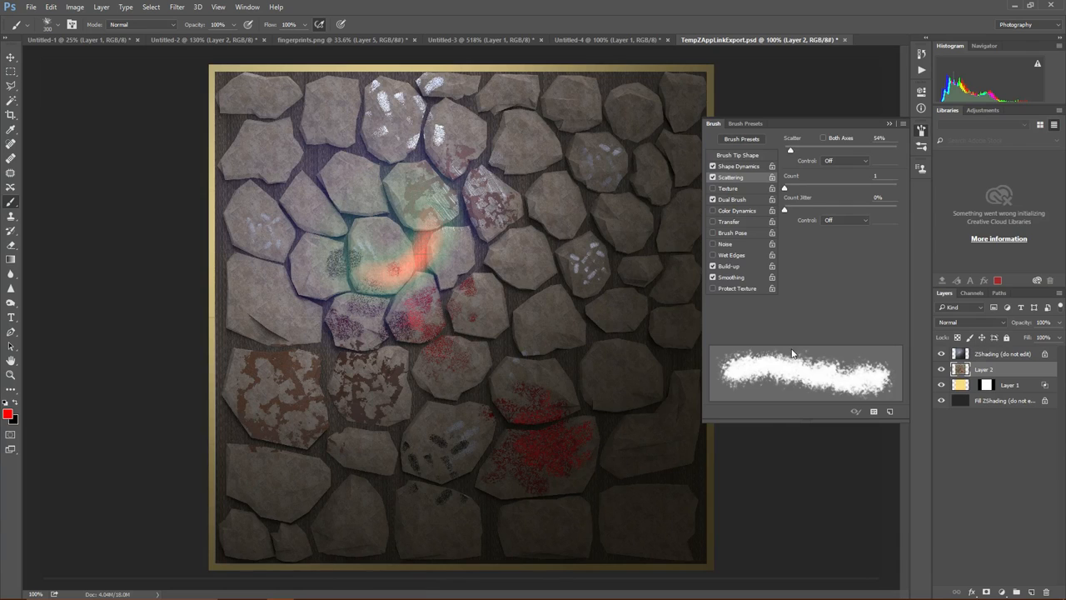
- Compare the pasted rock texture with the ZShading layer hidden and shown
click(942, 354)
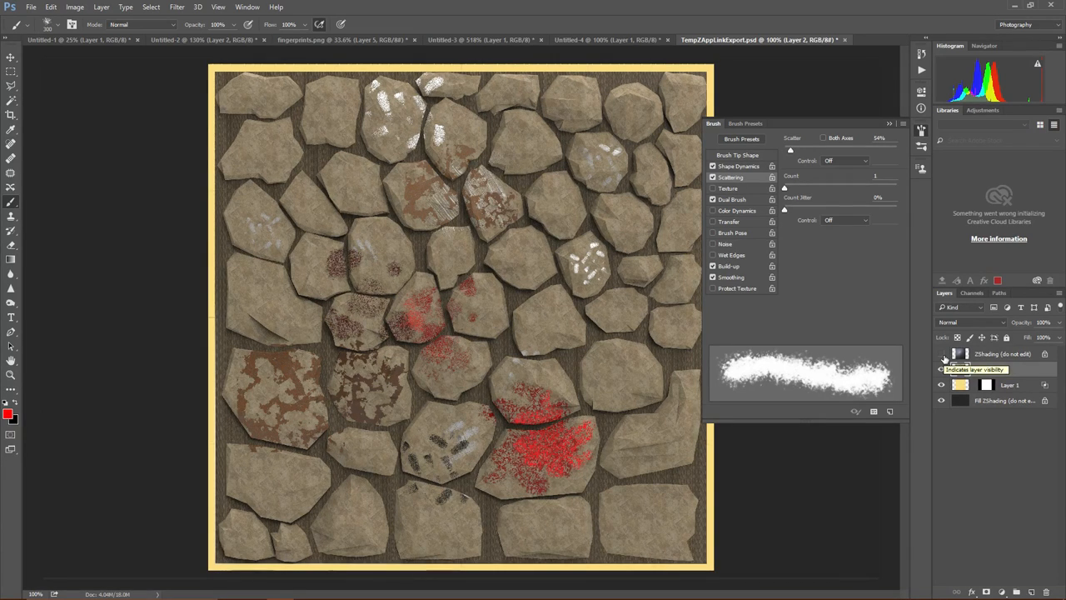
click(942, 354)
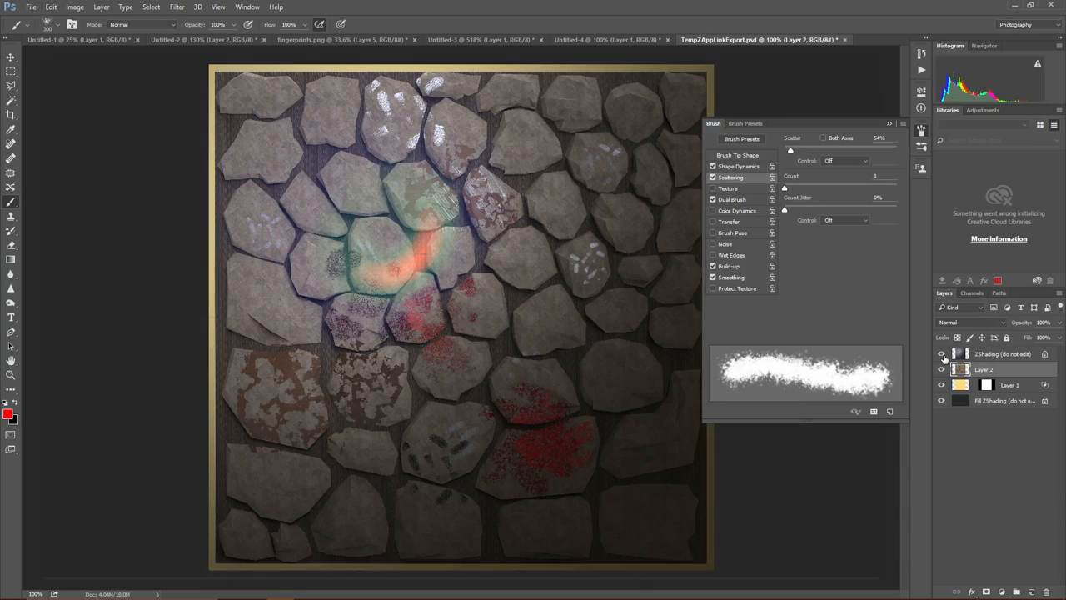
click(942, 354)
click(942, 354)
- Scale the pasted rock layer proportionally about its centre to 103.16%, fitting its upper-left corner to the exported plane
key(ctrl+t)
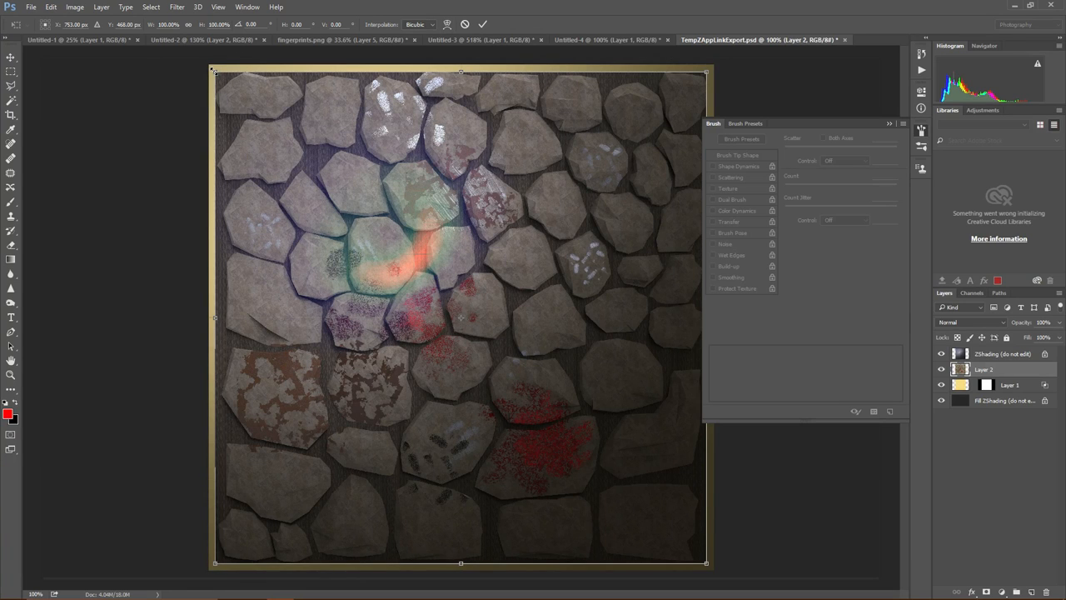
alt+shift+drag(212, 70, 205, 62)
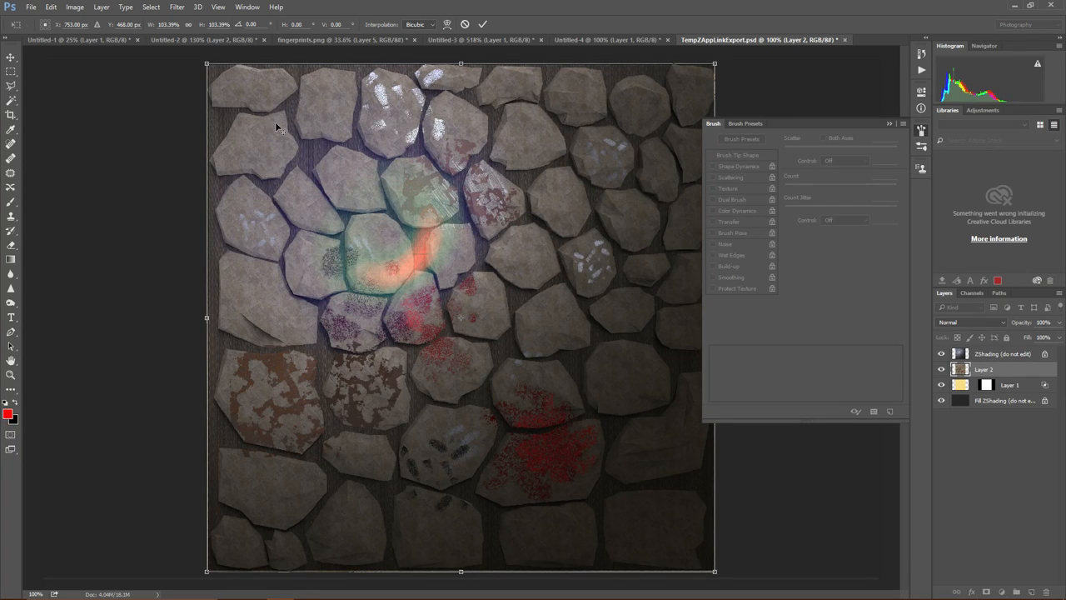
alt+scroll(169, 82, up, 18)
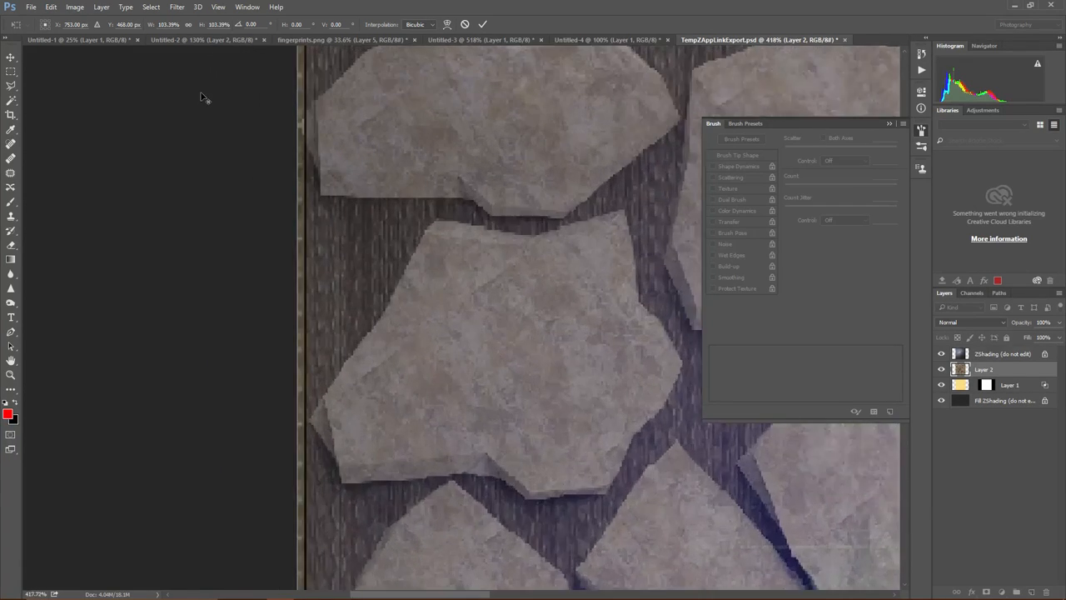
drag(299, 123, 280, 324)
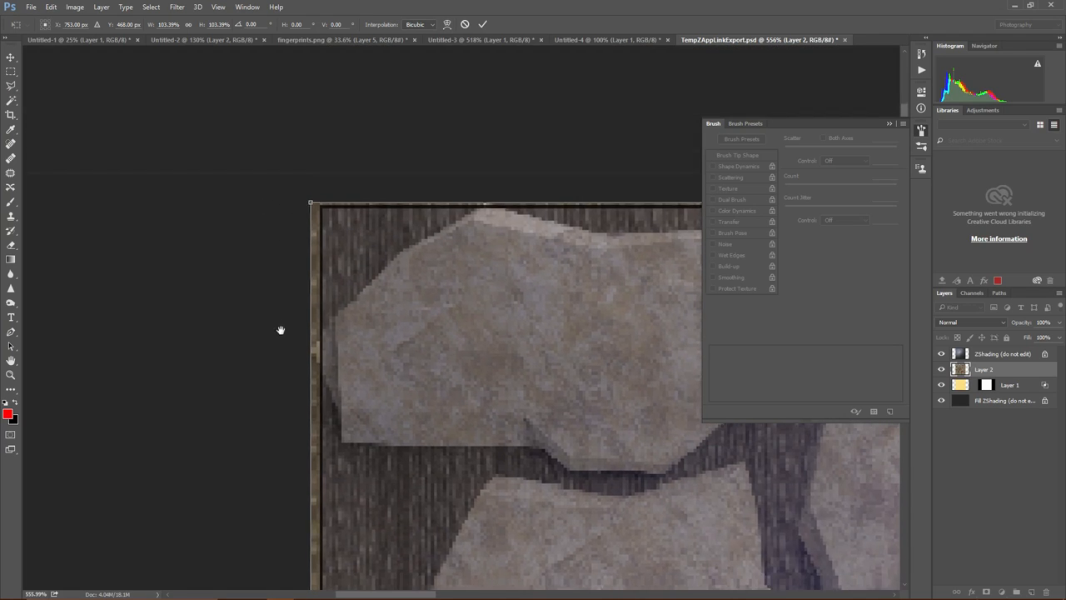
alt+scroll(280, 272, up, 8)
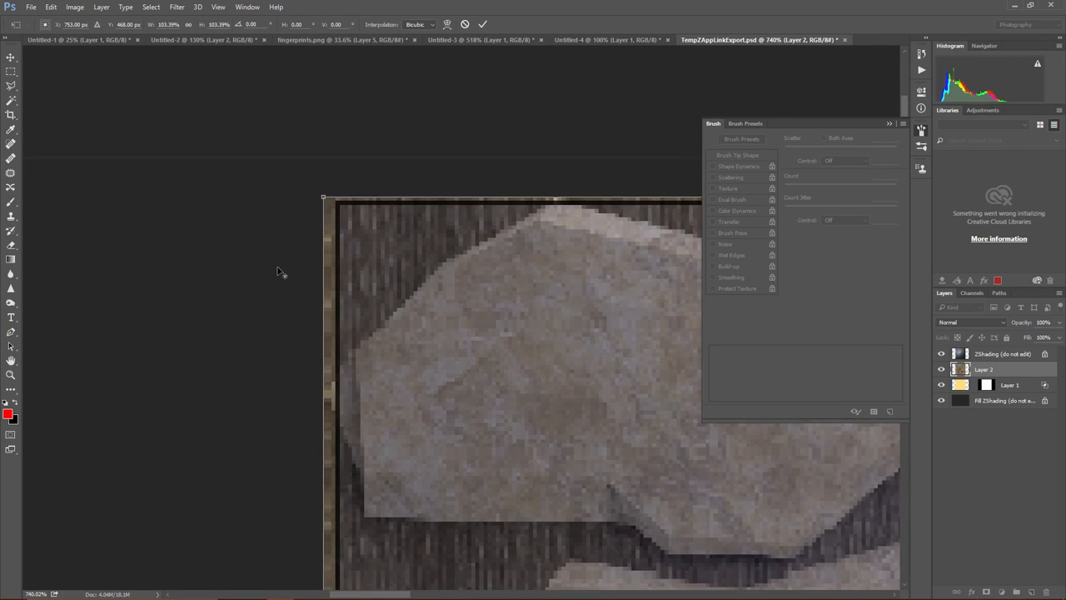
mouse_move(349, 156)
mouse_down()
mouse_move(364, 174)
mouse_move(354, 164)
mouse_up()
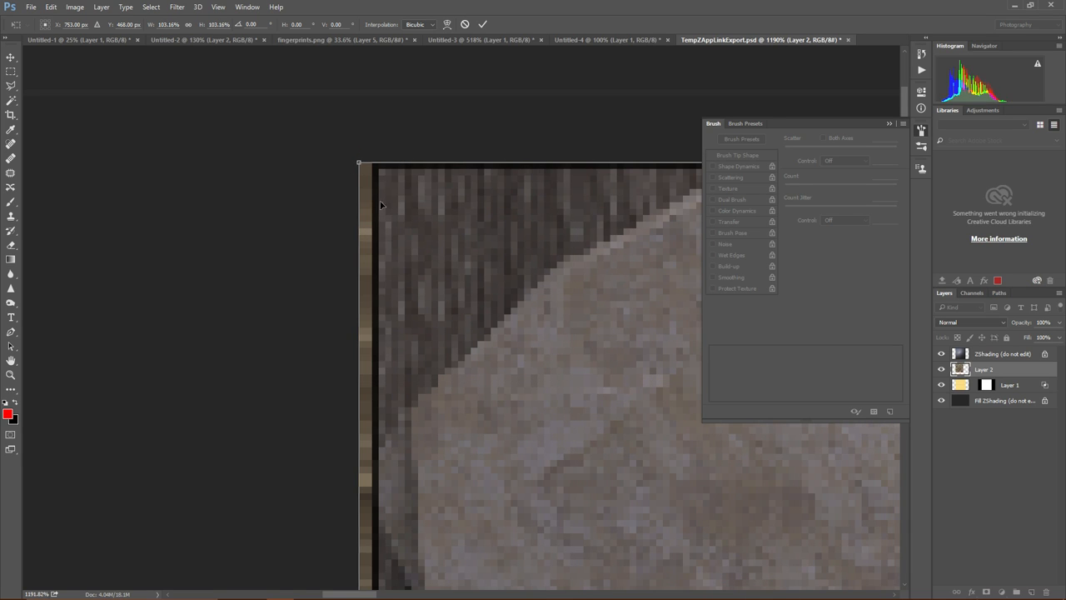
- Nudge the rock layer horizontally to X 752 px, aligning its right edge with the plane's edge
drag(463, 208, 141, 220)
drag(328, 234, 328, 316)
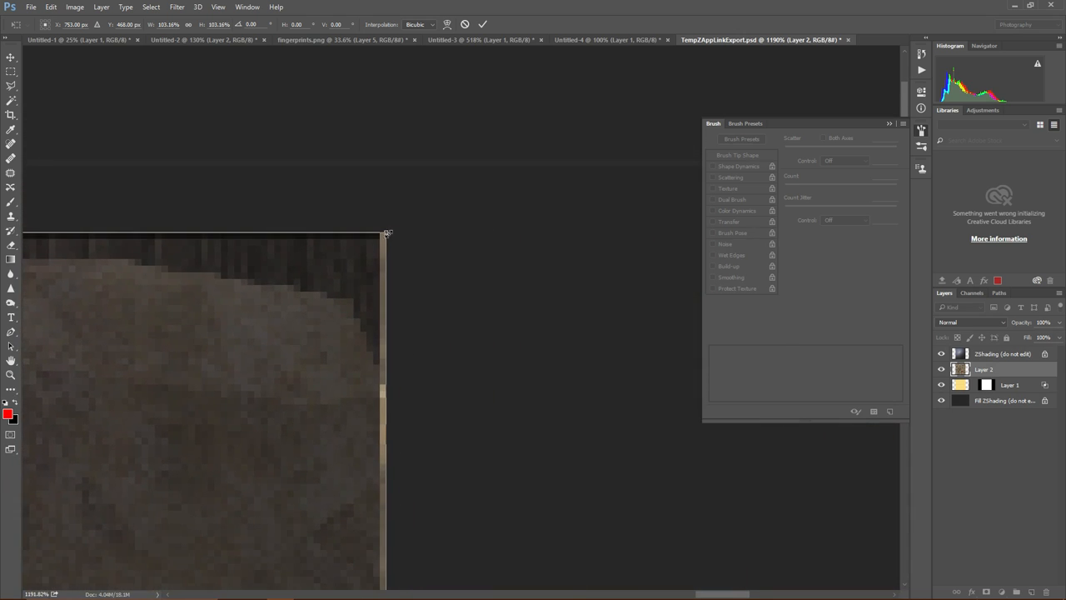
key(Right)
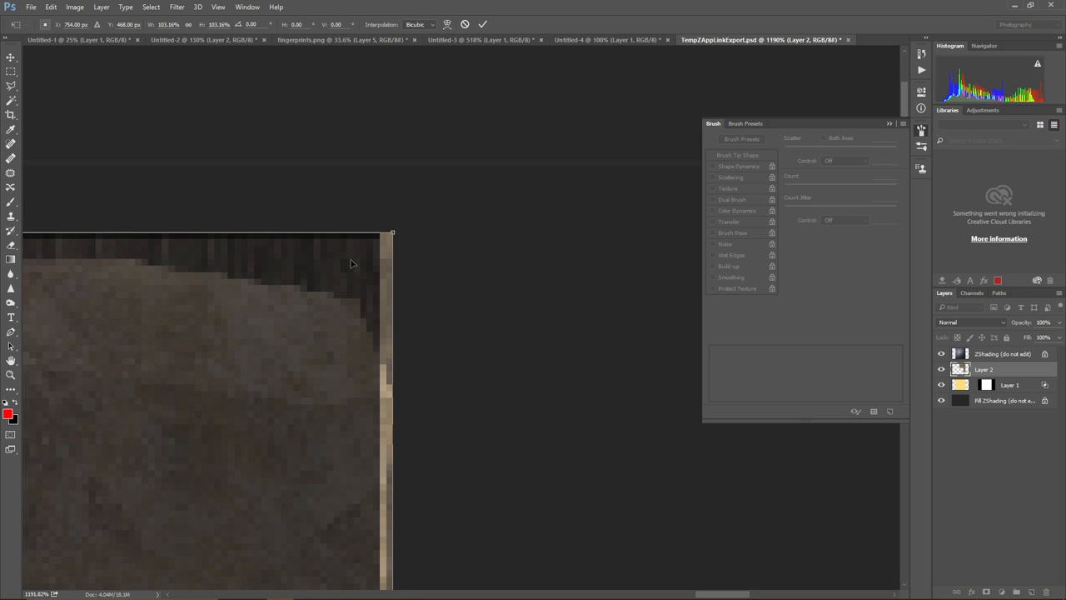
key(Left)
key(Left)
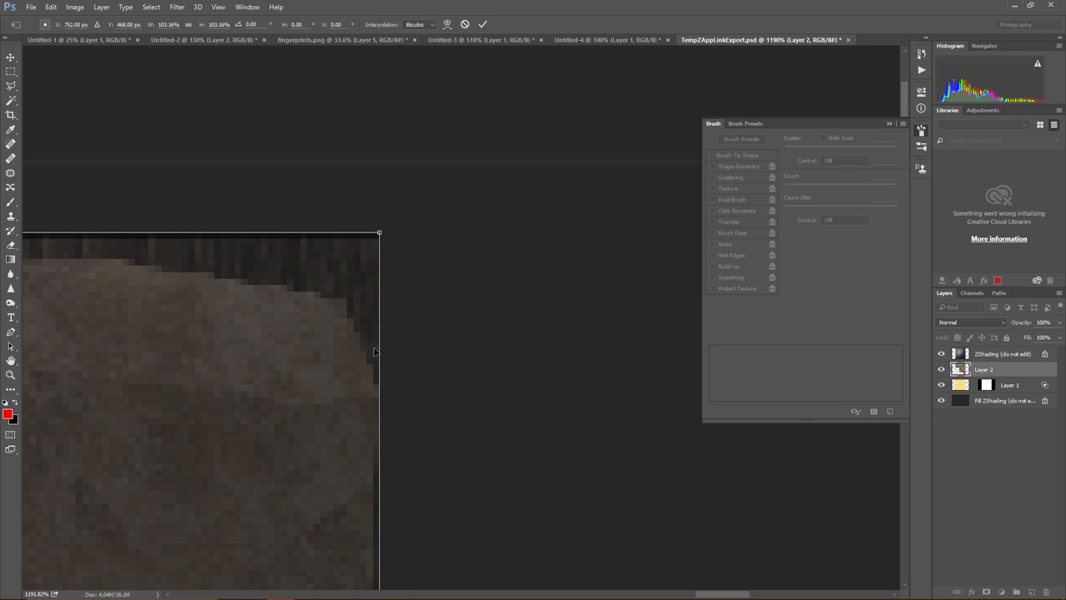
- Nudge the rock layer vertically to Y 466 px, aligning its bottom edge with the plane's lower edge
drag(452, 495, 503, 347)
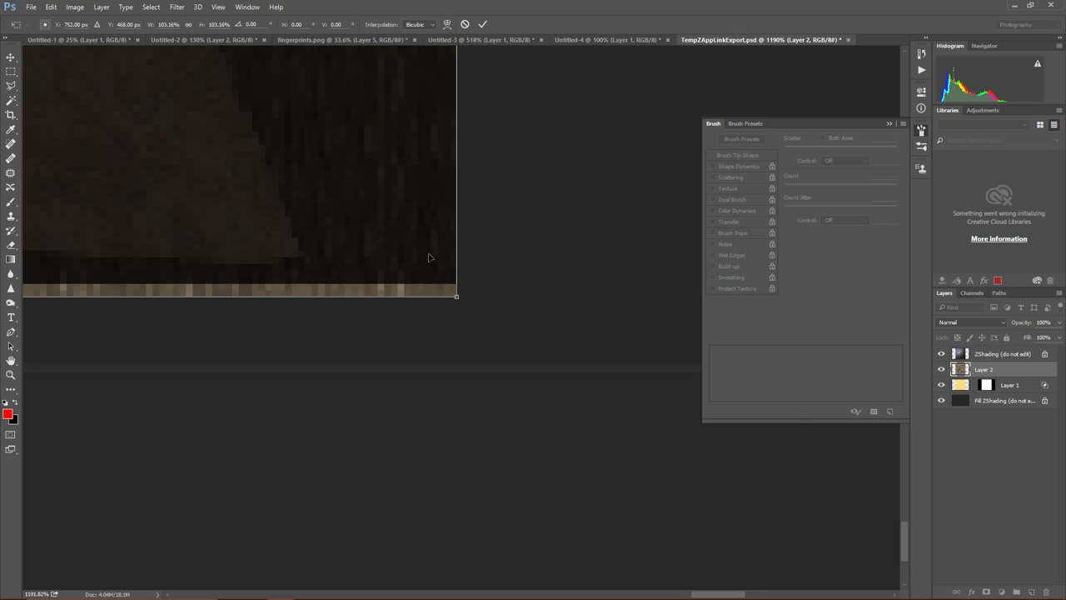
key(Down)
key(Up)
key(Up)
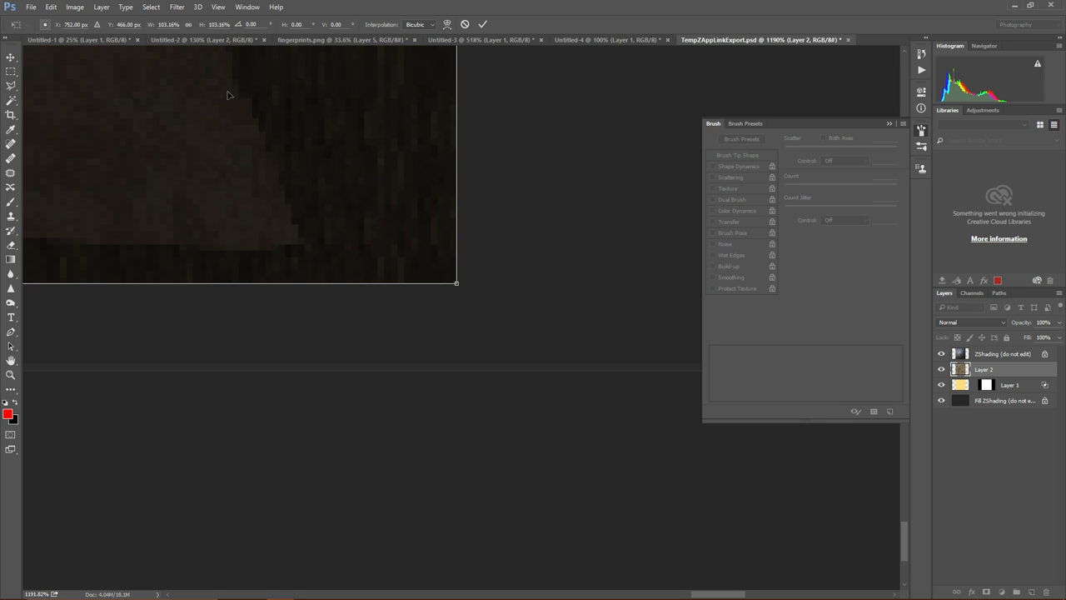
- Nudge the rock layer down to Y 467 px at the plane's lower-left corner and apply the transform
drag(182, 143, 730, 290)
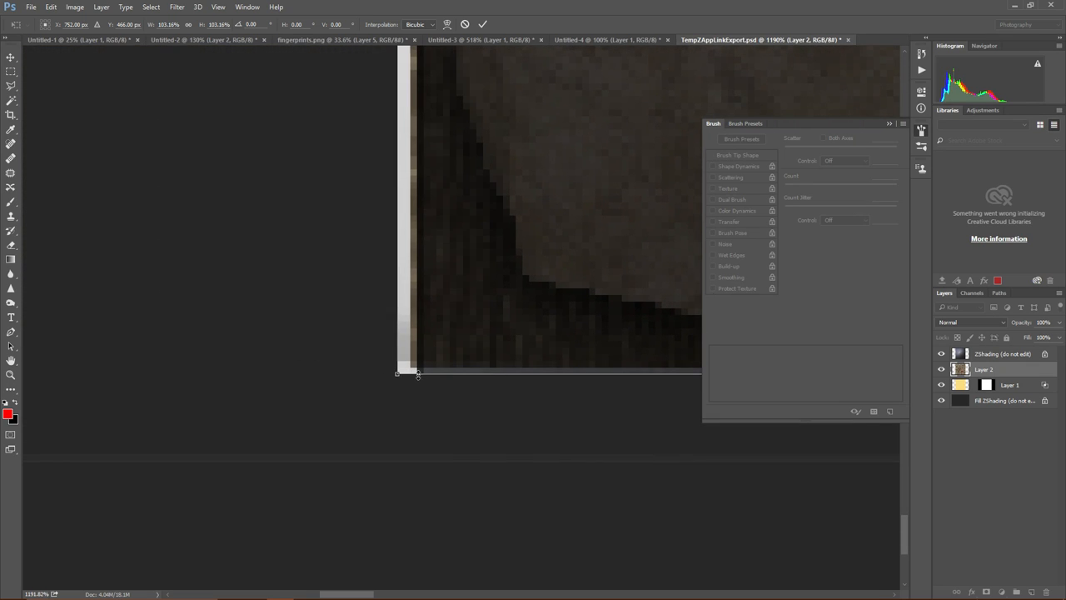
drag(534, 403, 205, 409)
drag(617, 405, 242, 408)
drag(695, 398, 672, 408)
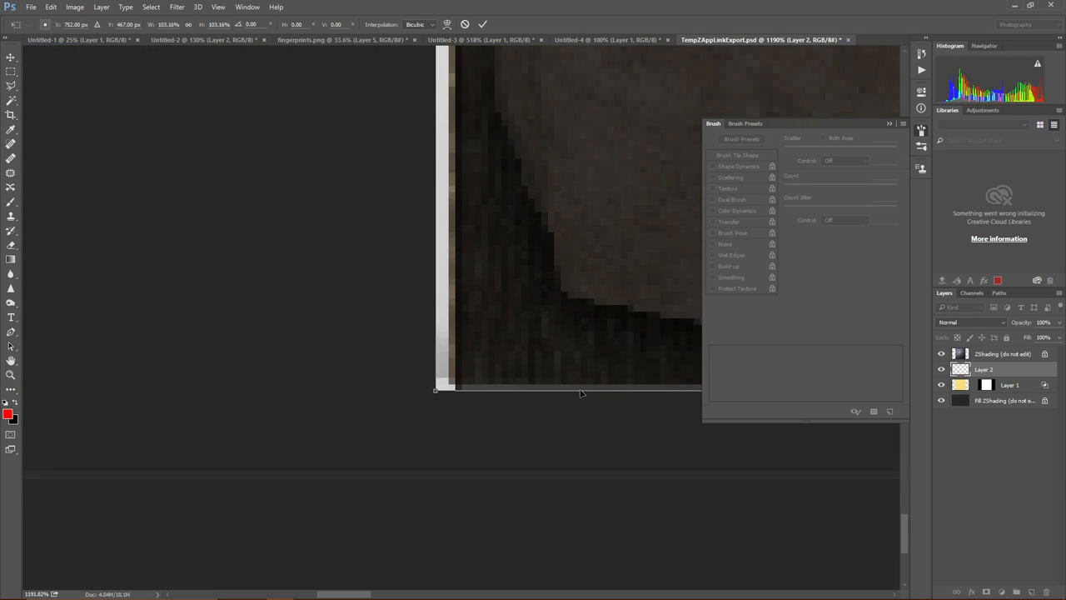
key(Down)
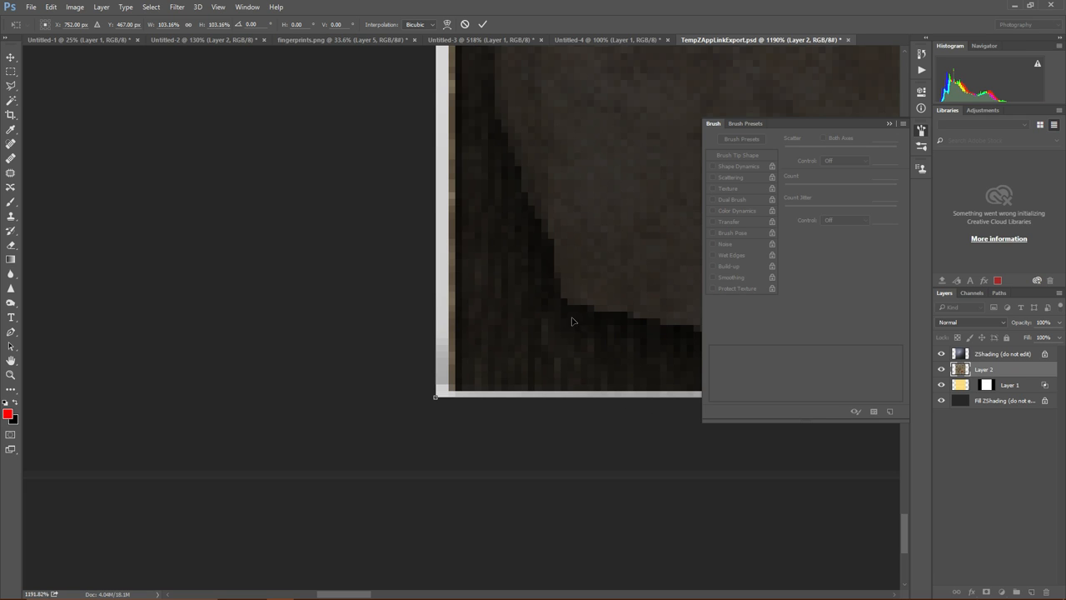
drag(501, 139, 487, 237)
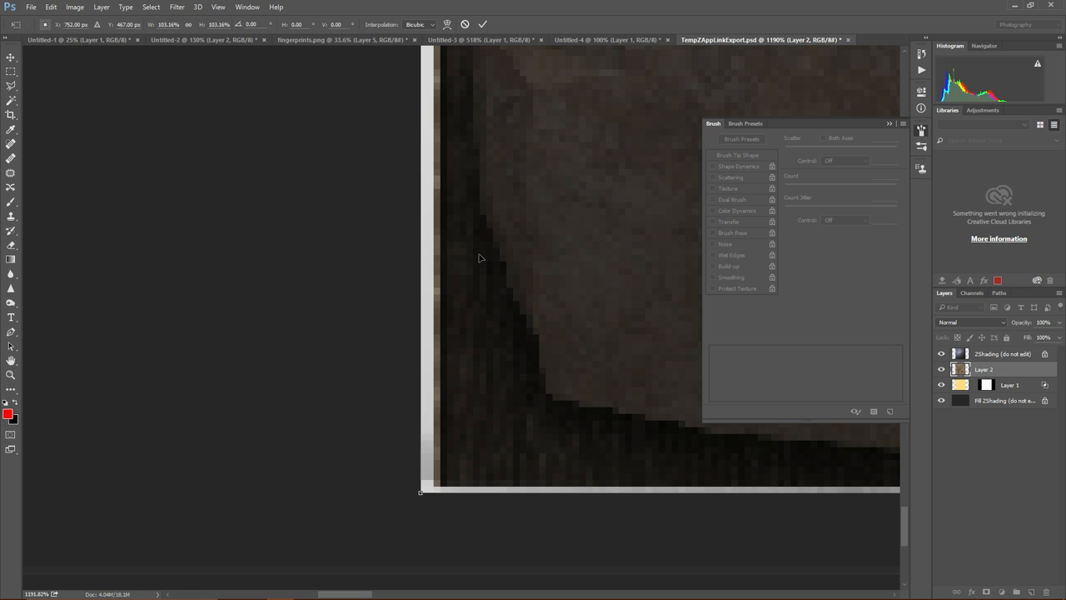
key(b)
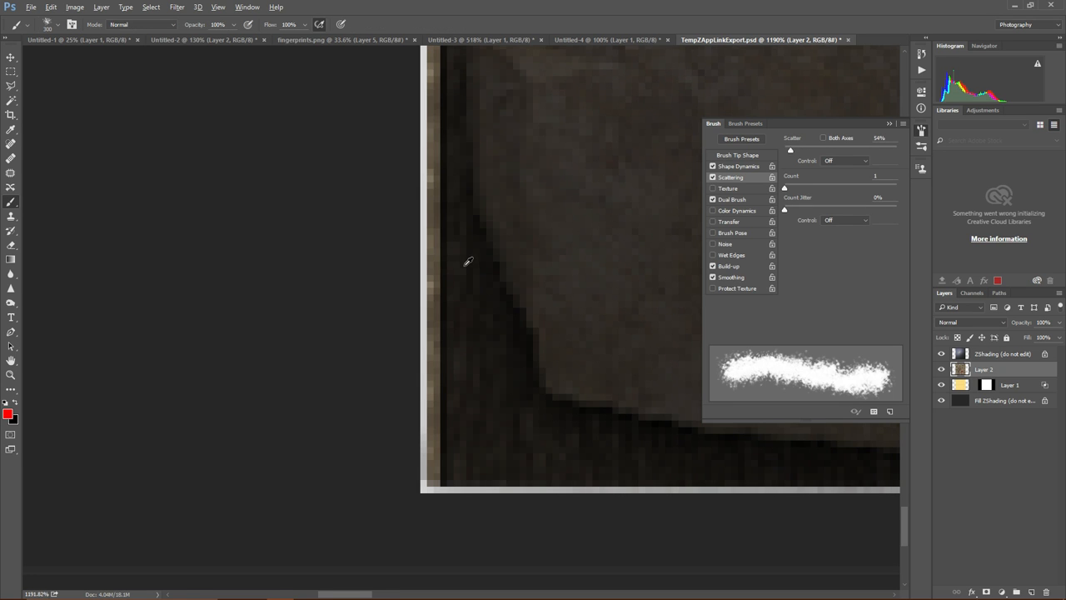
alt+scroll(469, 261, down, 10)
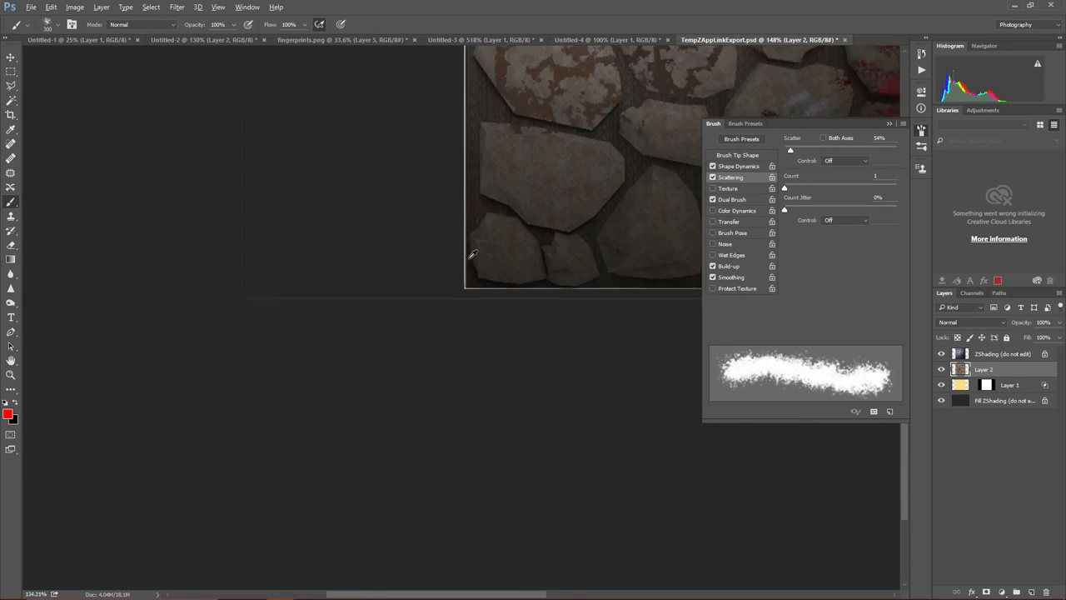
alt+scroll(472, 255, down, 3)
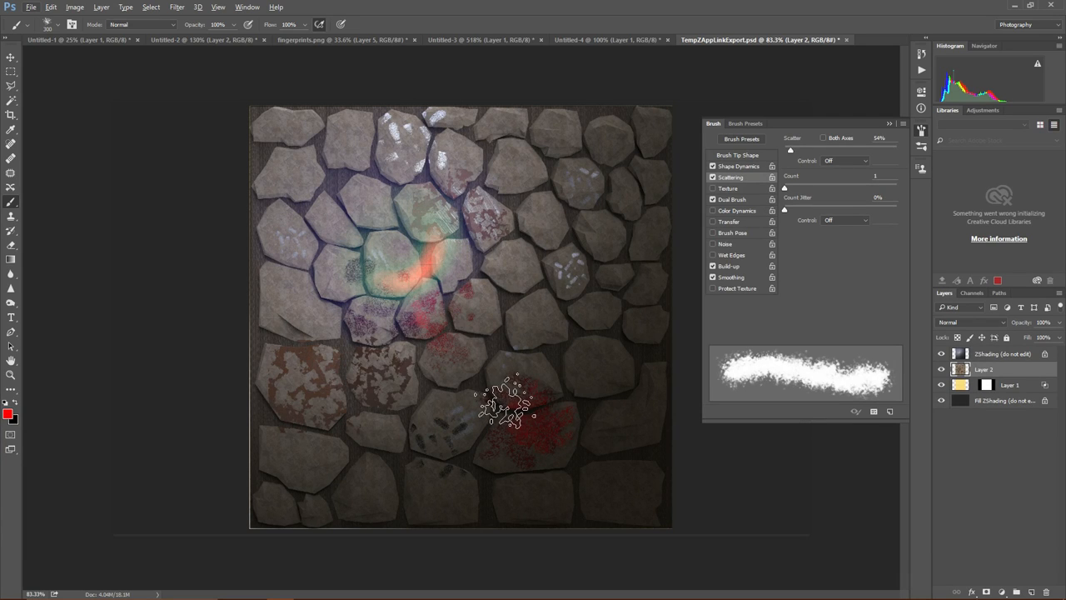
- Inspect the rock layer's edges against the exported plane, from the lower-left corner up and across to the upper-right corner
key(ctrl+t)
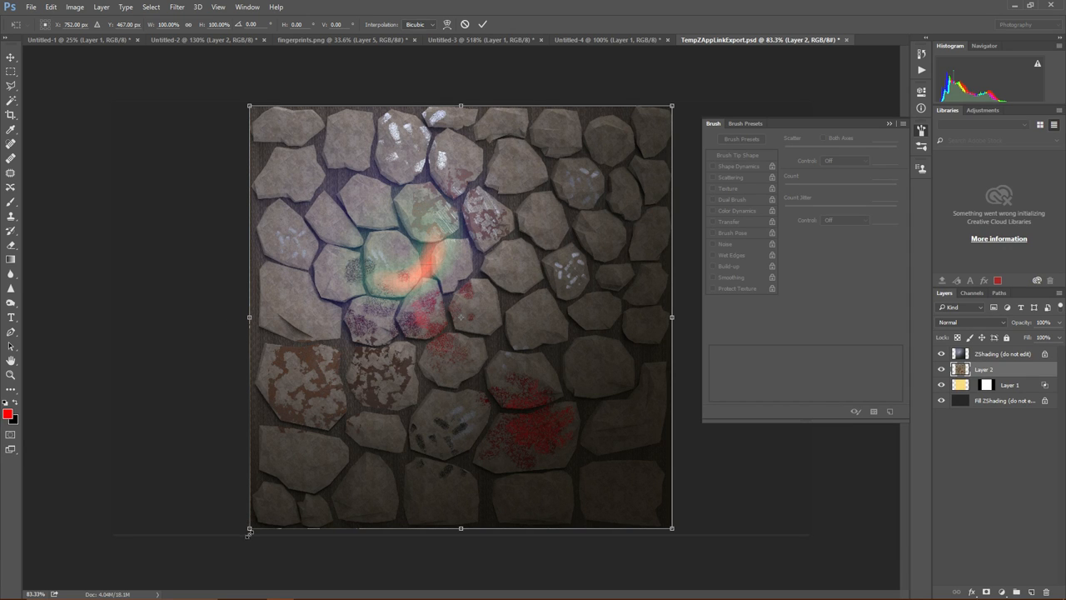
alt+scroll(249, 534, up, 5)
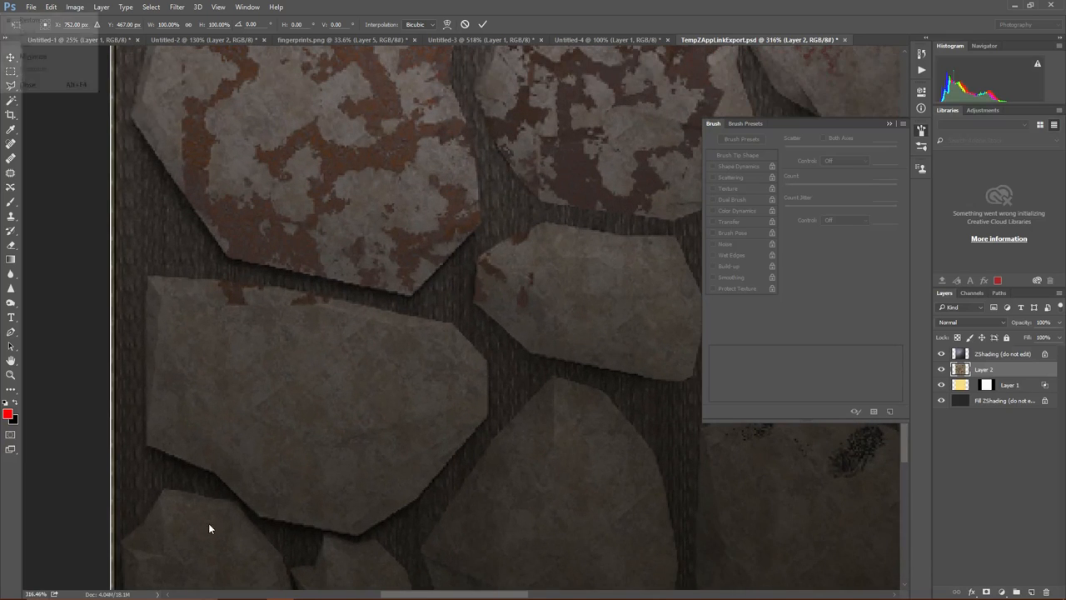
drag(189, 492, 333, 419)
drag(280, 550, 352, 398)
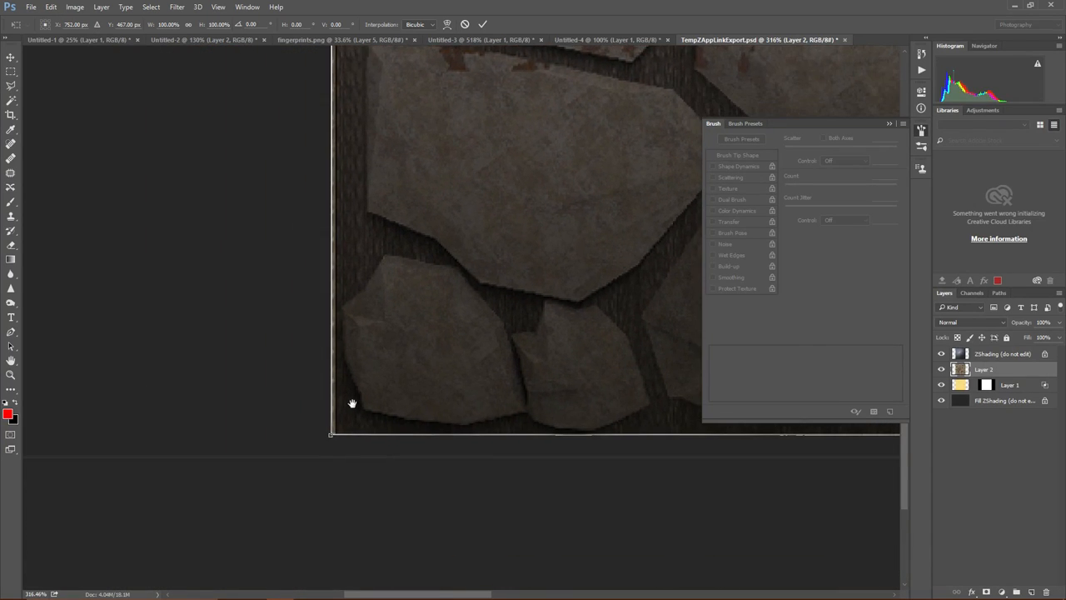
alt+scroll(349, 467, up, 2)
alt+scroll(348, 466, up, 4)
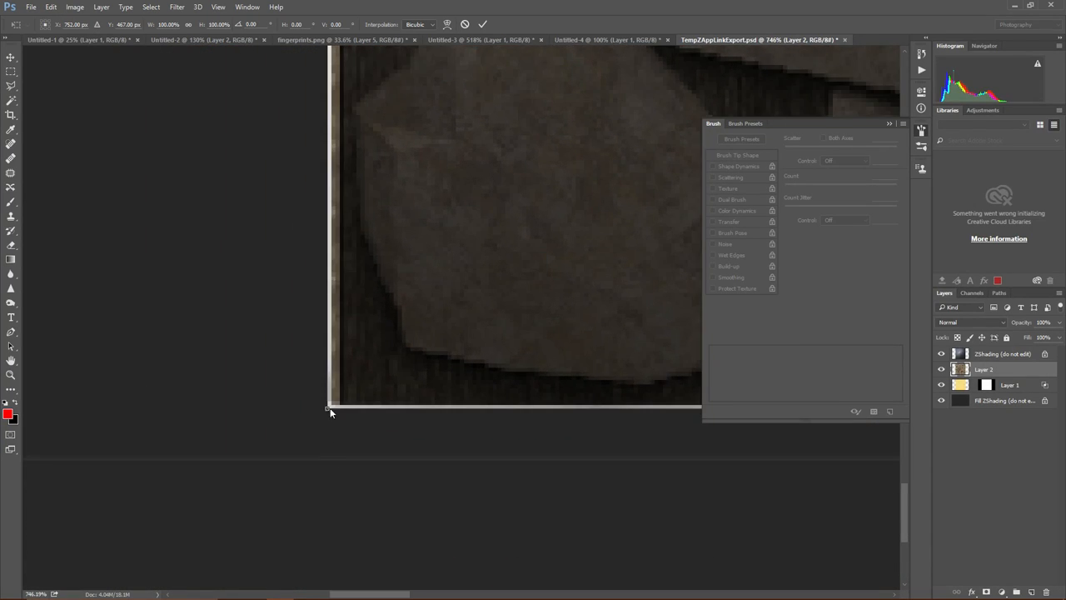
mouse_move(324, 408)
mouse_down()
mouse_move(303, 424)
mouse_move(326, 410)
mouse_up()
drag(338, 187, 407, 436)
drag(330, 158, 381, 442)
drag(479, 75, 446, 556)
drag(571, 474, 117, 421)
drag(583, 416, 117, 421)
drag(583, 437, 108, 413)
drag(583, 429, 88, 402)
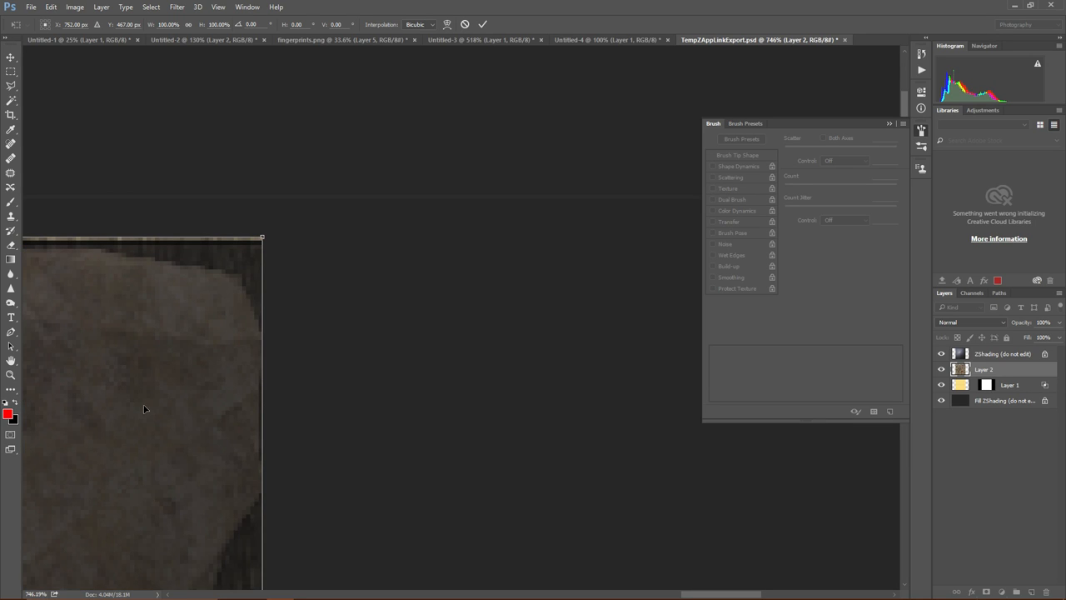
key(b)
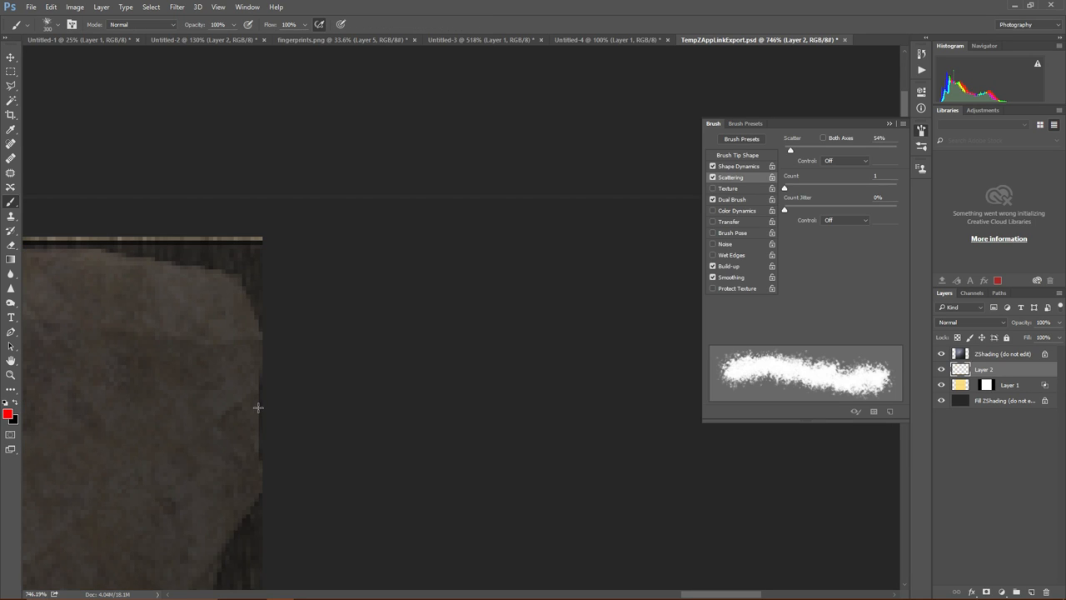
- Merge the rock layer down into Layer 1, preserving the underlying layer mask
alt+scroll(265, 398, down, 3)
key(f)
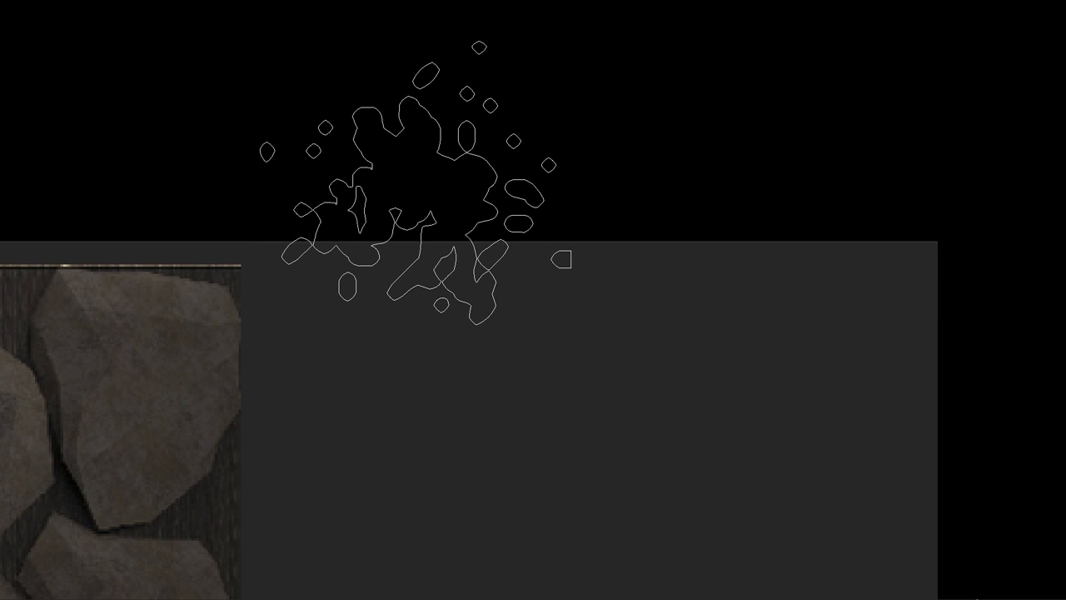
key(f)
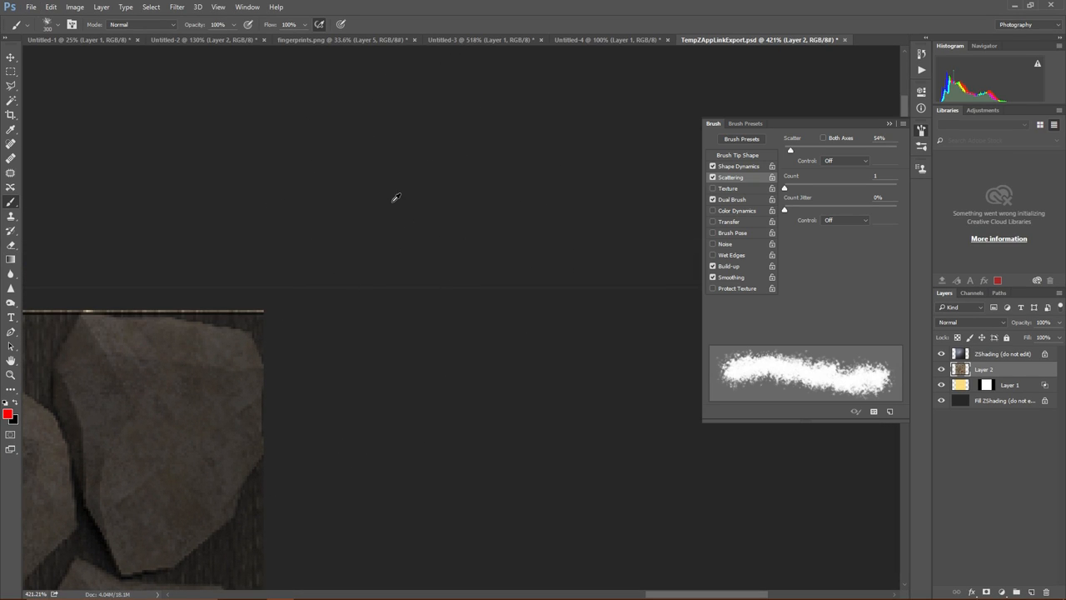
alt+scroll(402, 202, down, 5)
alt+scroll(405, 200, down, 8)
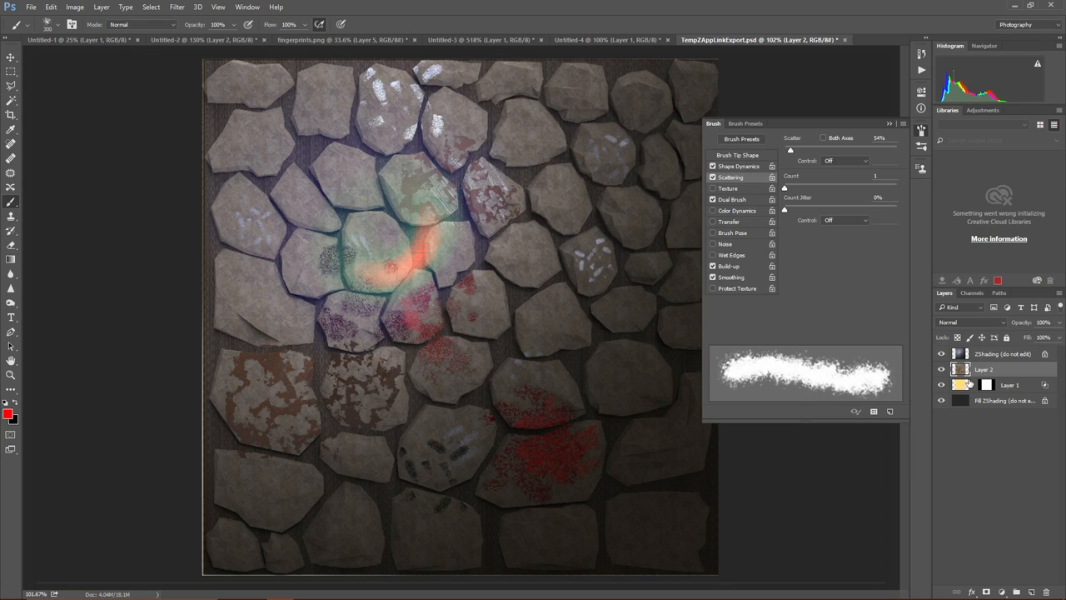
key(ctrl+e)
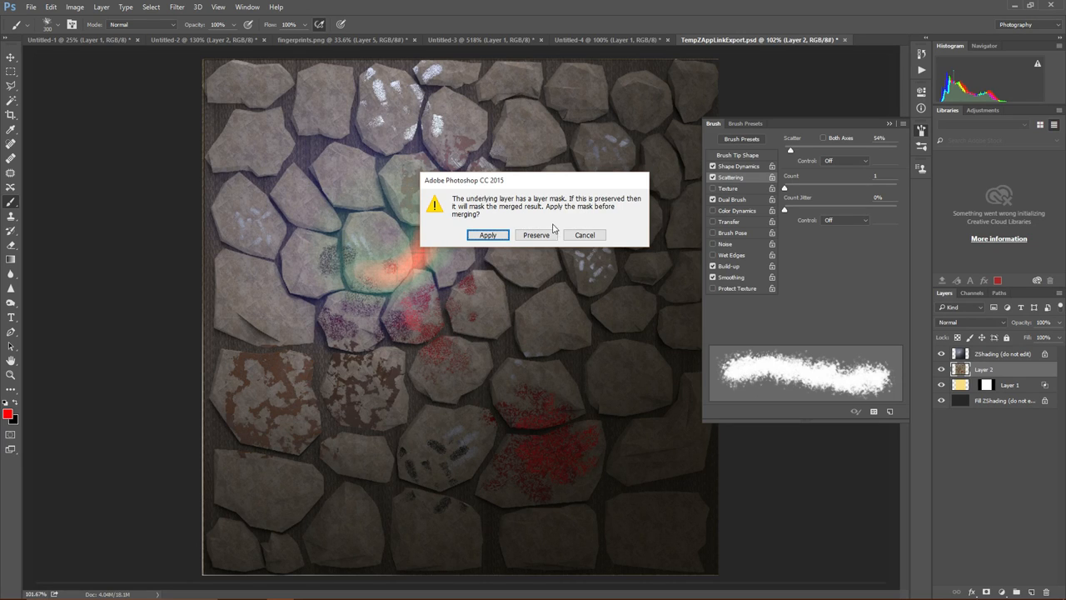
click(534, 235)
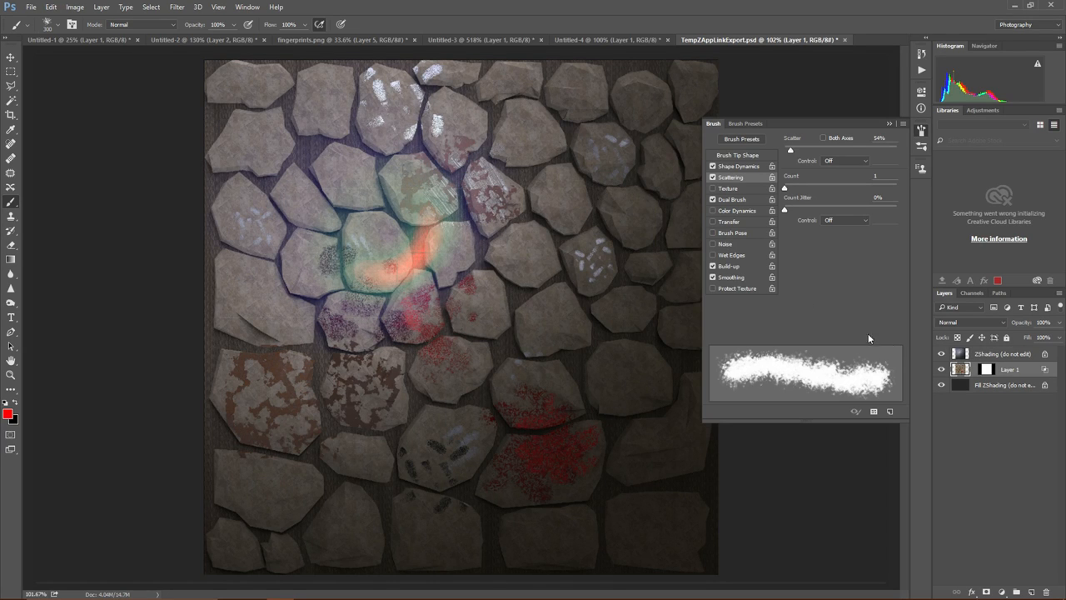
- Compare the merged rock wall with the ZShading layer hidden and shown, and save the document with ZShading shown
click(941, 353)
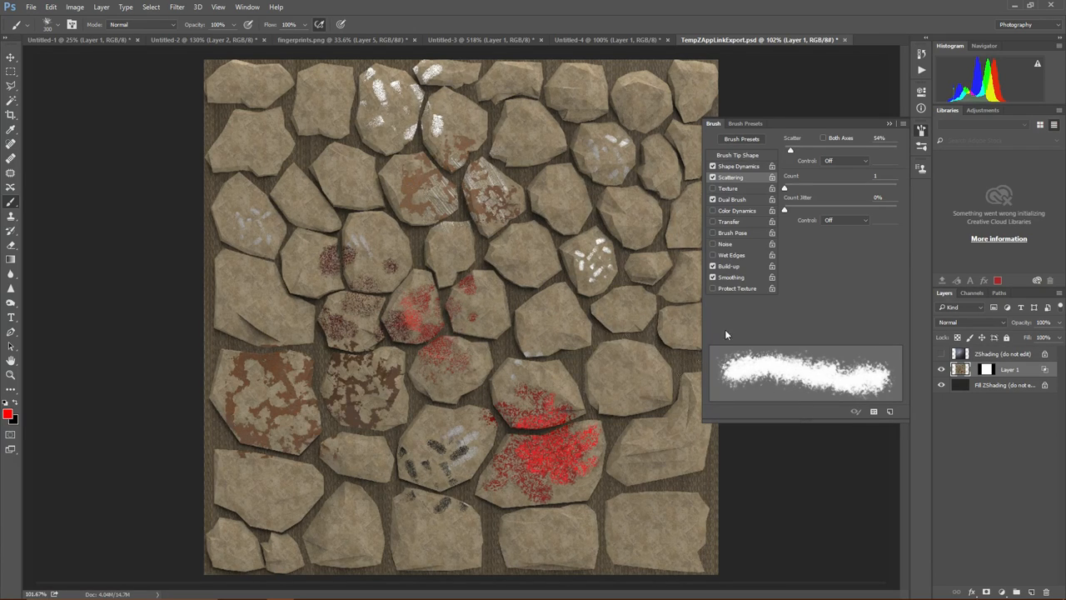
click(942, 355)
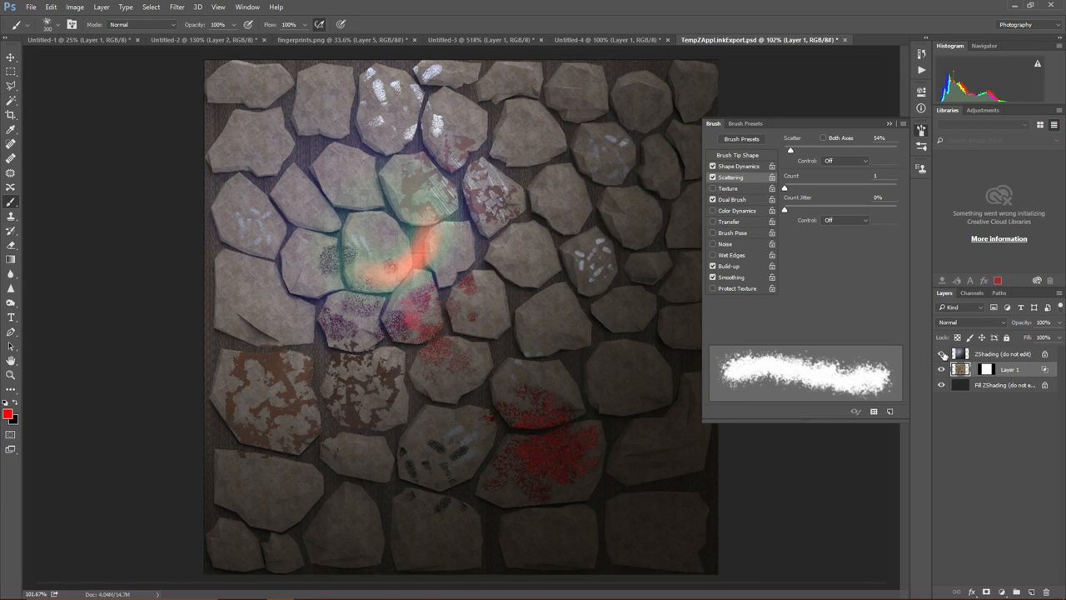
click(942, 354)
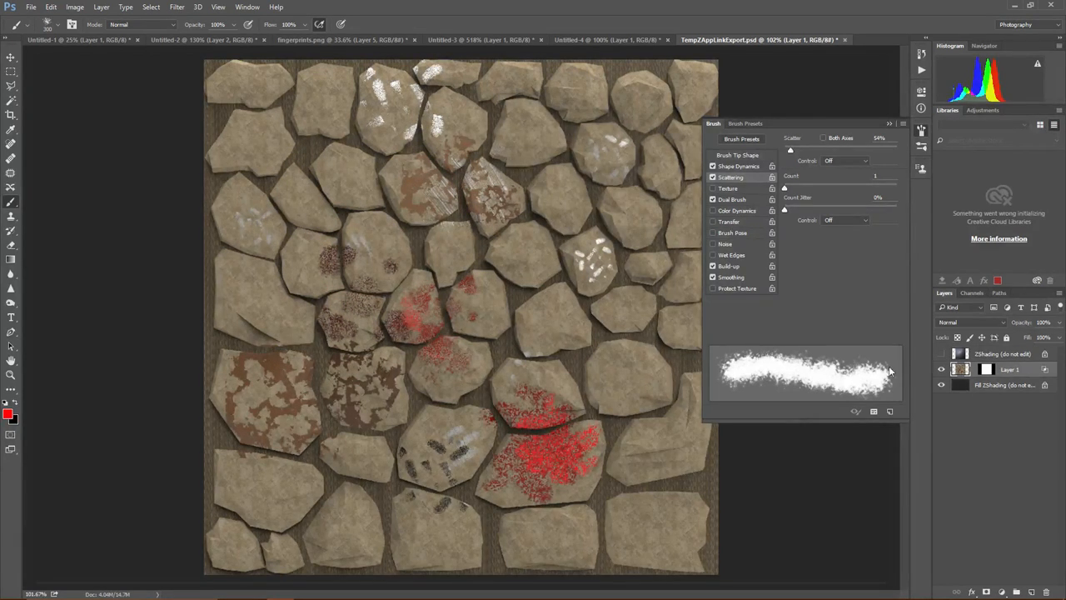
click(942, 355)
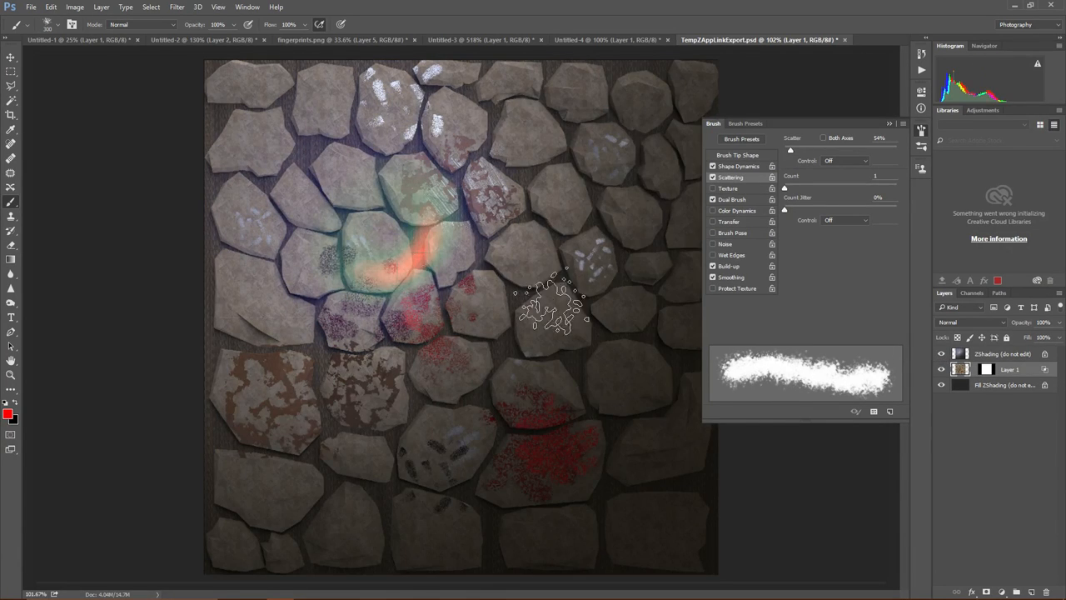
click(32, 7)
click(49, 125)
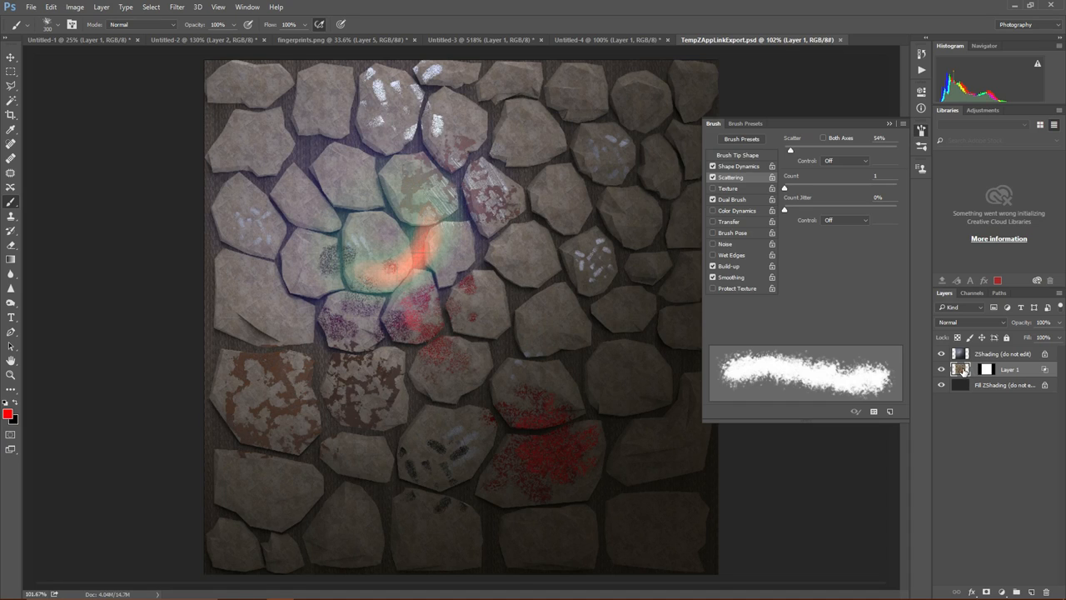
- Add two empty layers above Layer 1 and delete both again
key(ctrl+shift+n)
key(Return)
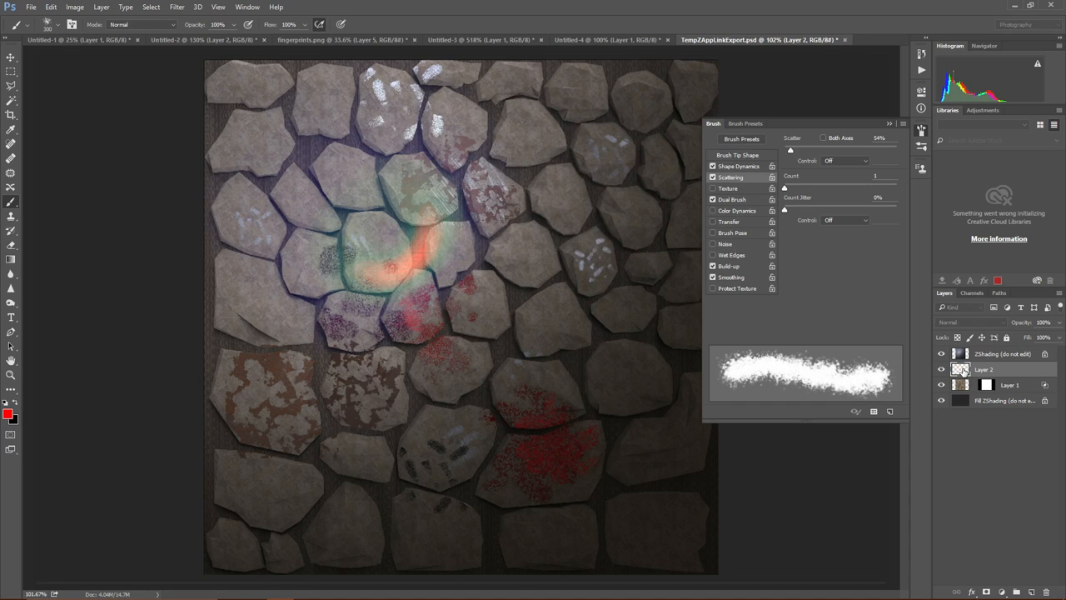
key(ctrl+shift+n)
key(Return)
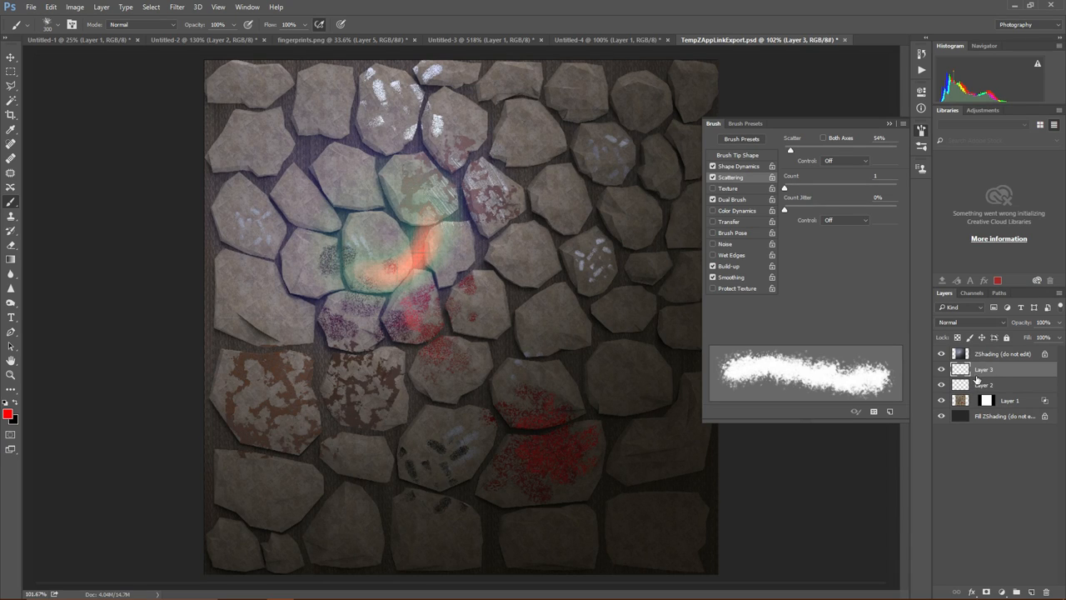
click(31, 8)
click(452, 5)
shift+click(1019, 388)
key(Delete)
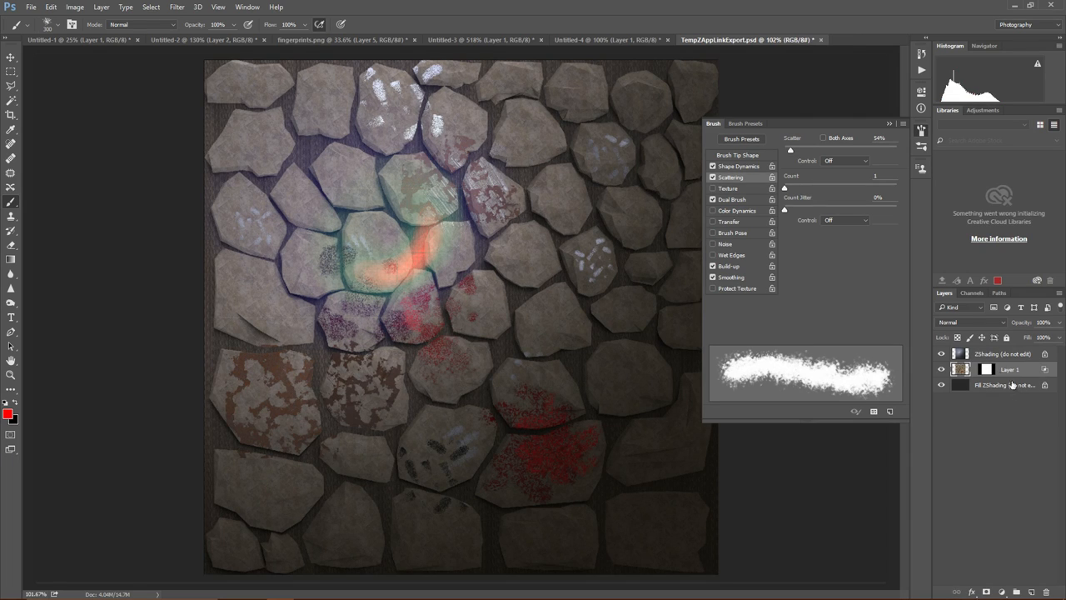
- Save TempZAppLinkExport.psd and switch back to ZBrush
click(31, 7)
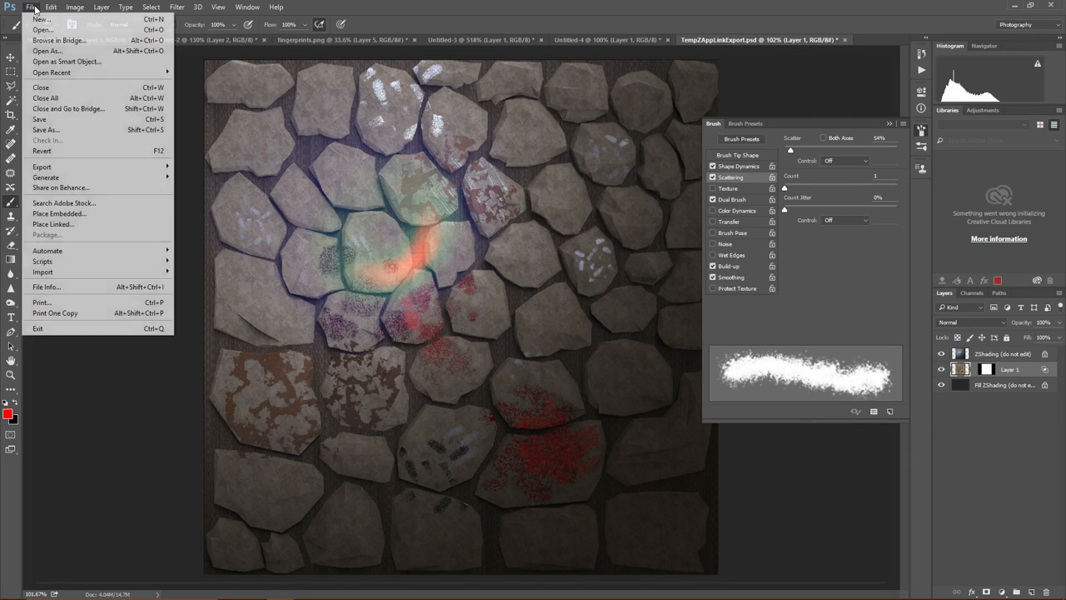
click(61, 123)
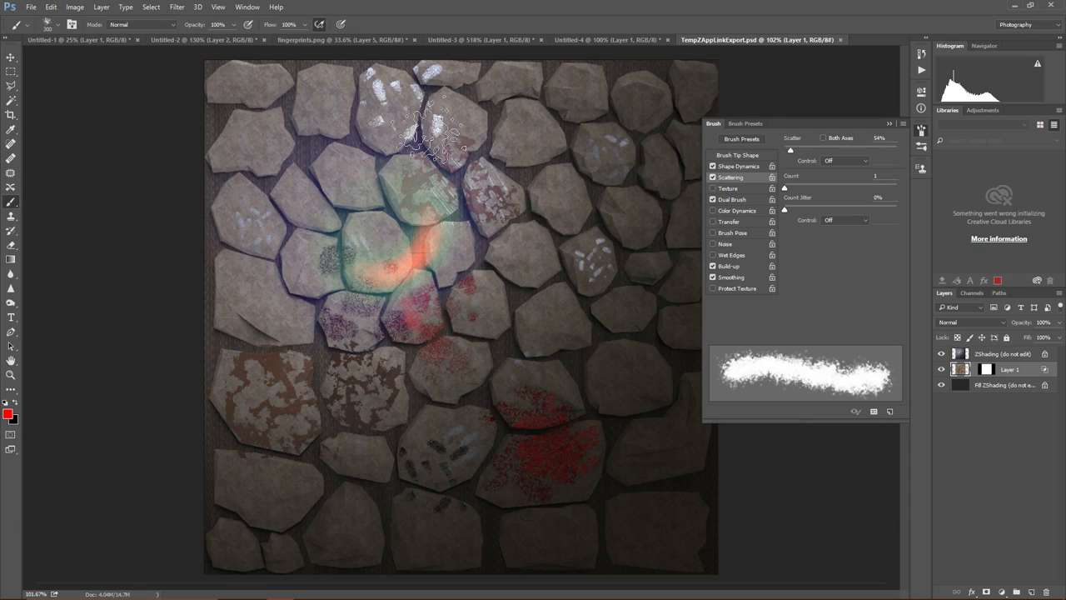
click(1015, 6)
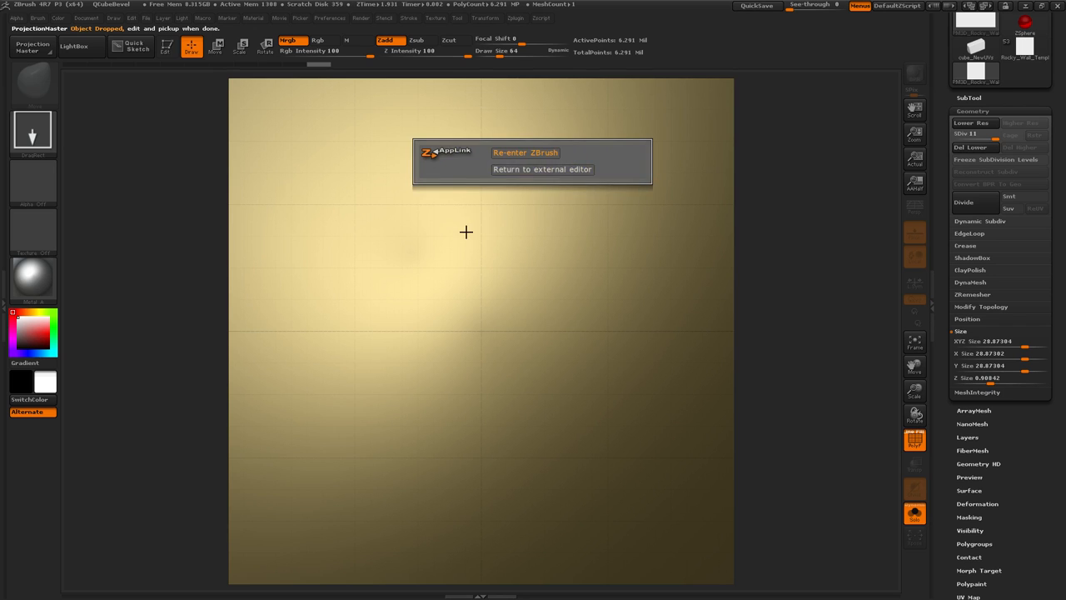
- Re-enter ZBrush, pick up the edited ZAppLink projection on the plane, and turn off the polyframe display
click(518, 154)
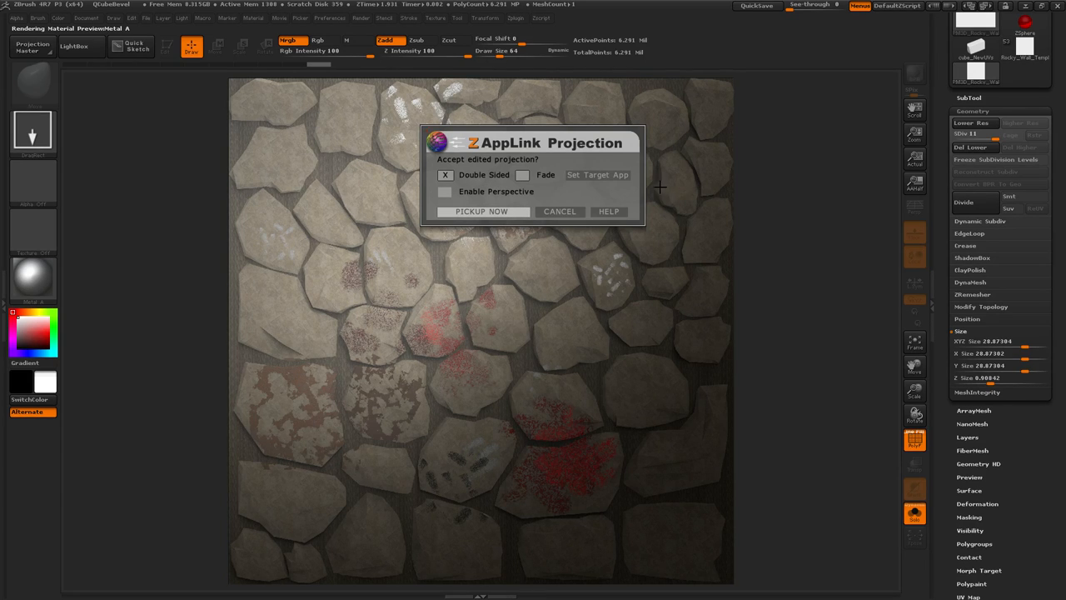
click(520, 210)
click(483, 212)
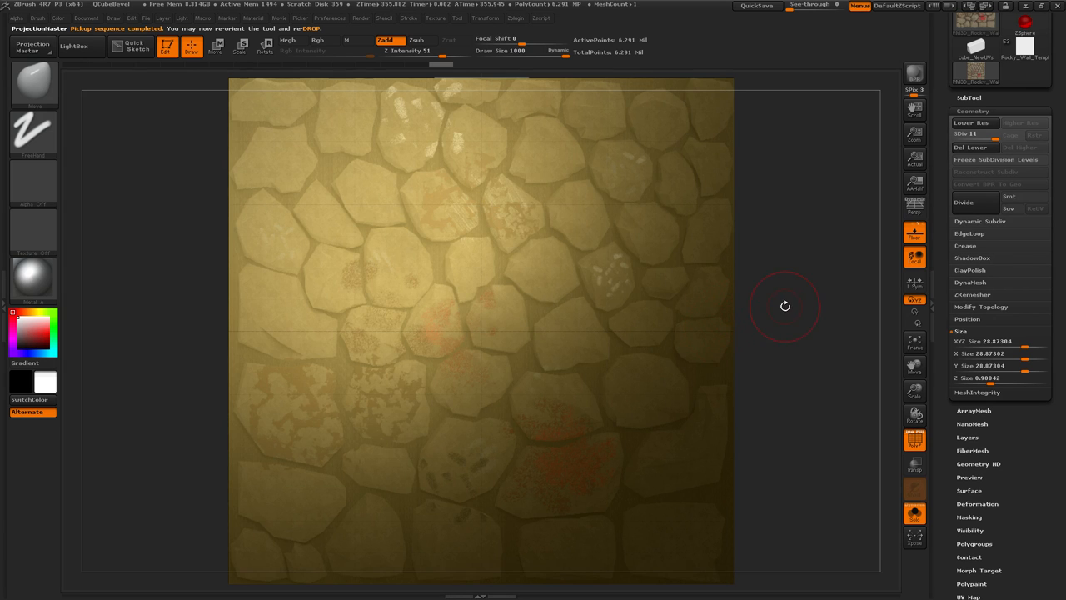
mouse_move(778, 307)
mouse_down()
mouse_move(714, 314)
mouse_move(795, 315)
mouse_move(778, 309)
mouse_up()
key(shift+g)
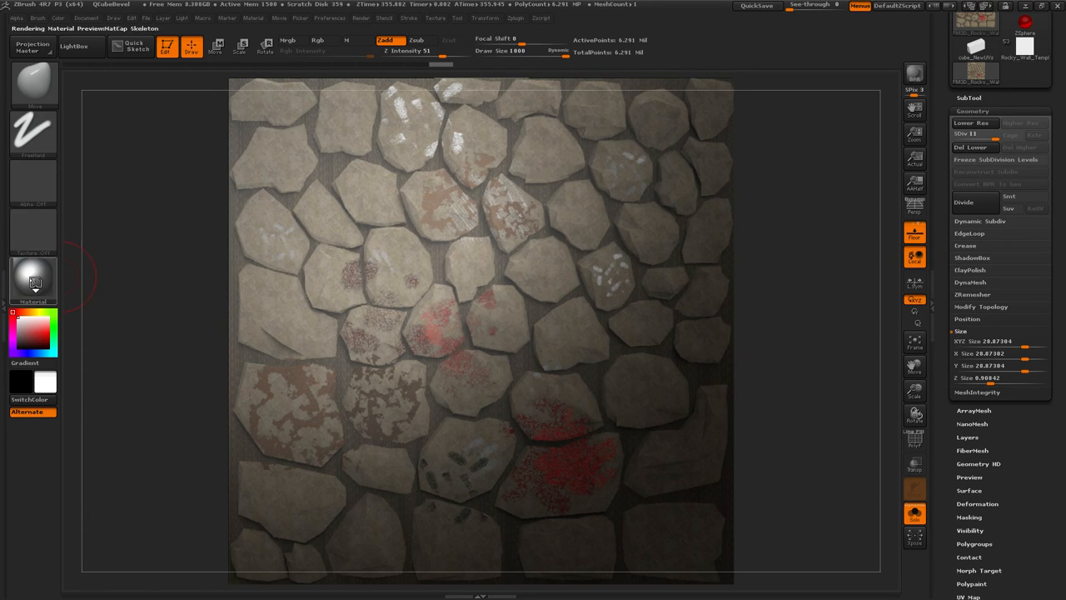
- Try the ReflectedMap material on the rock wall plane
click(35, 282)
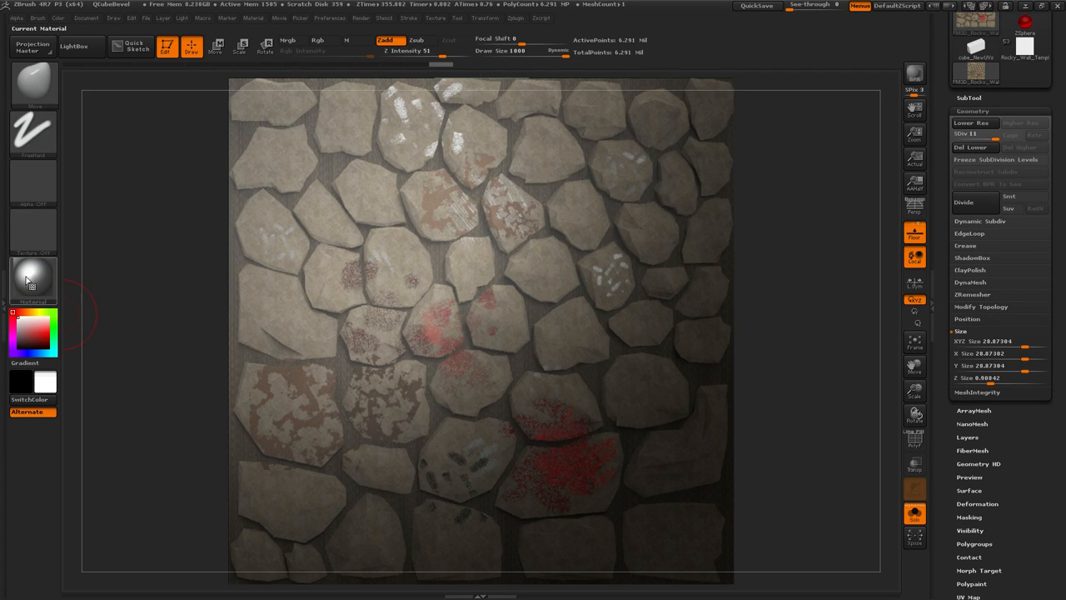
mouse_move(26, 282)
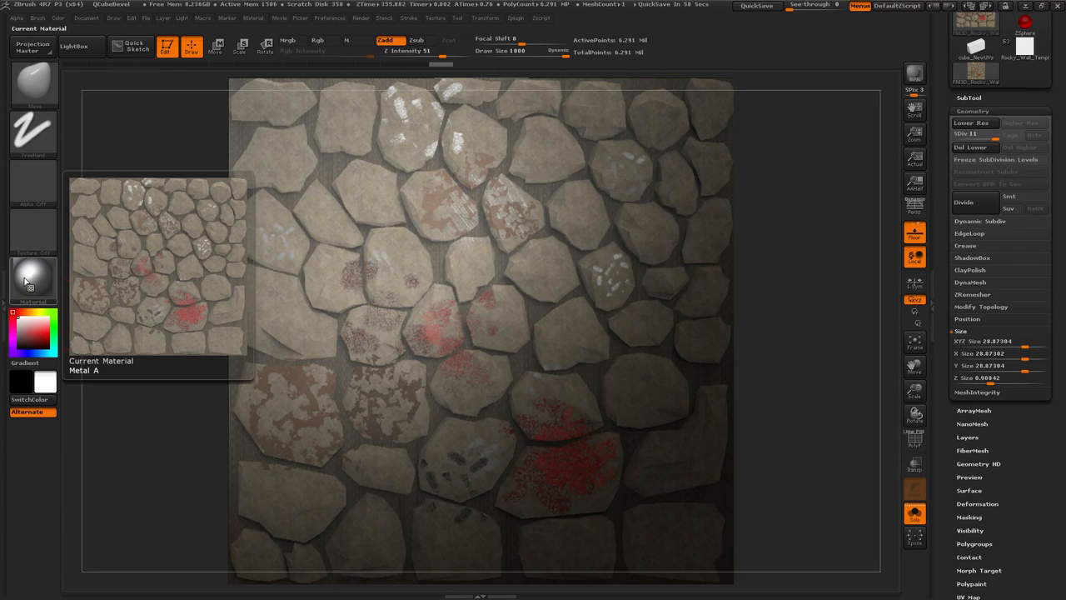
click(25, 282)
mouse_move(293, 502)
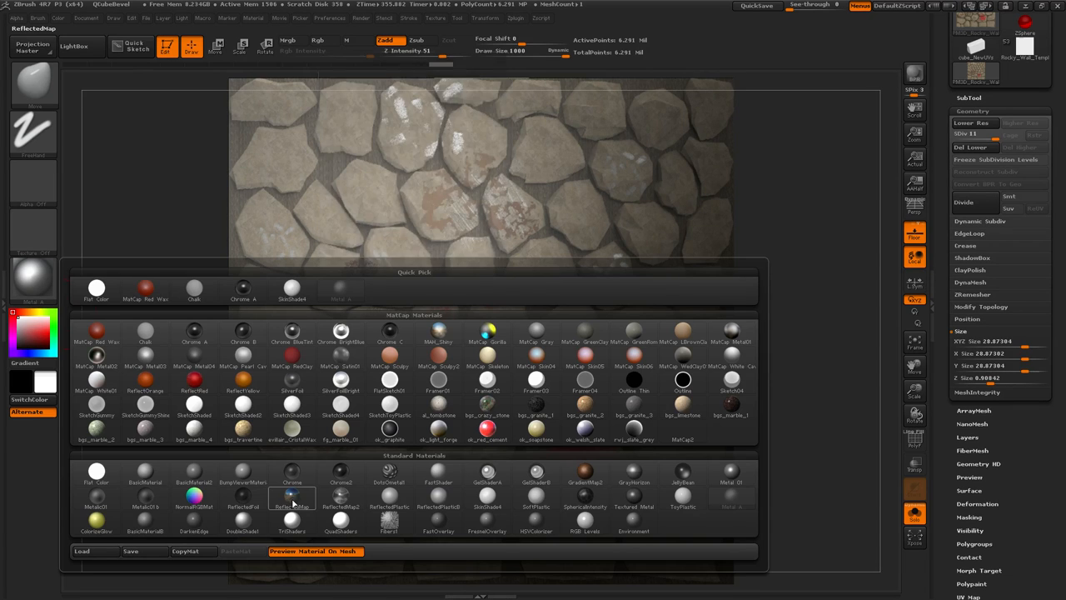
click(292, 502)
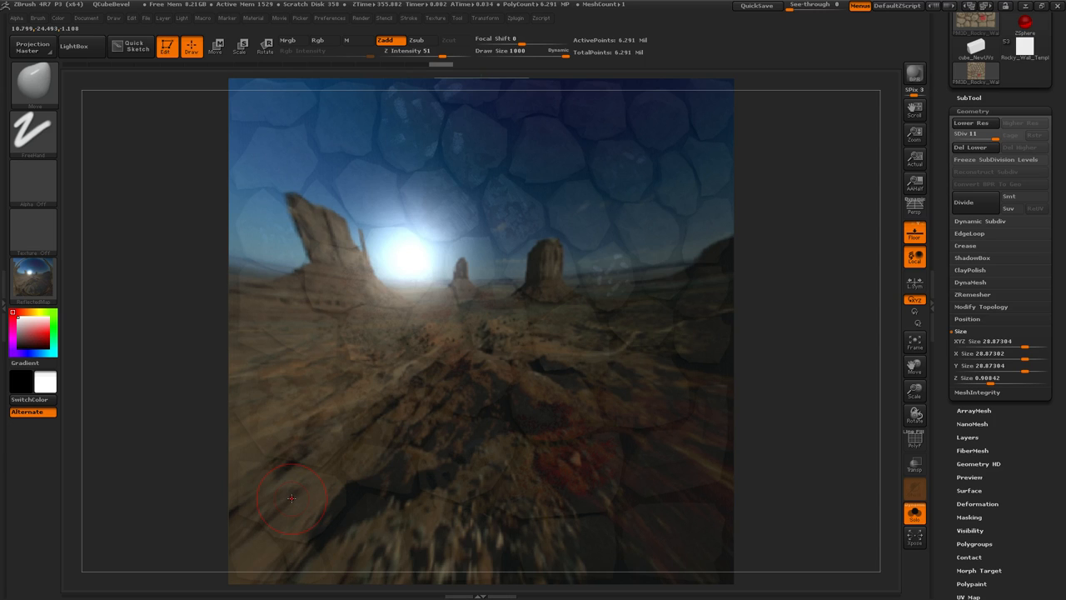
- Try the al_tombstone material on the rock wall plane, followed by MatCap Gorilla
click(41, 285)
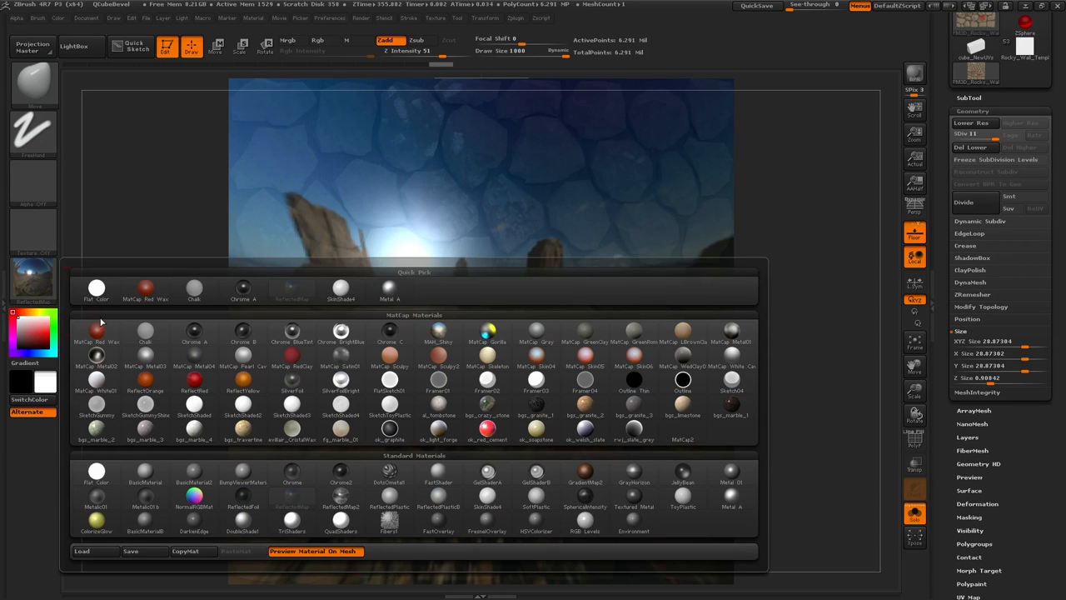
click(440, 414)
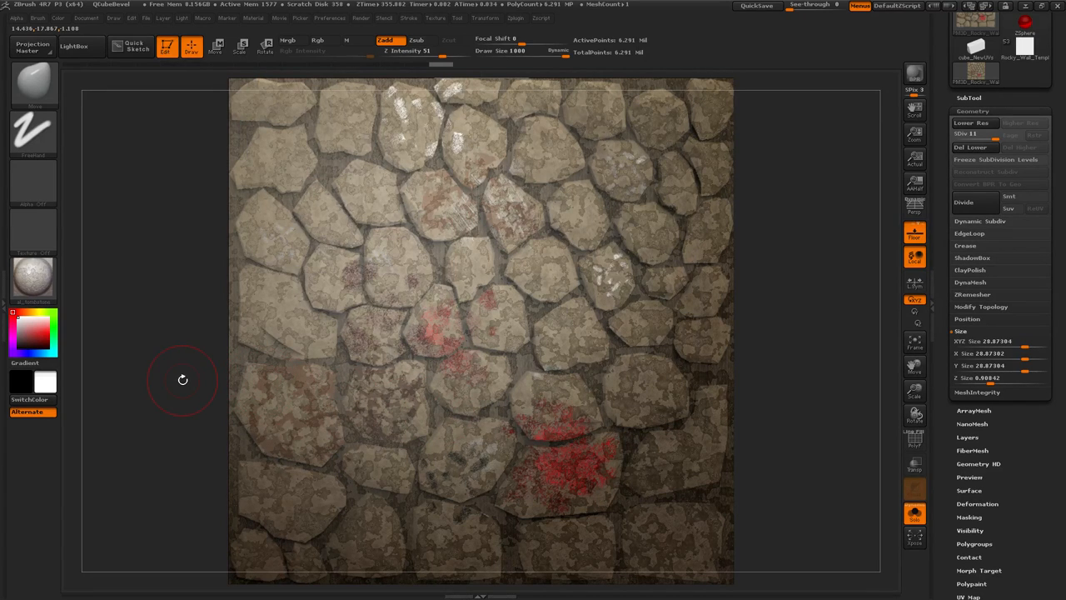
click(42, 288)
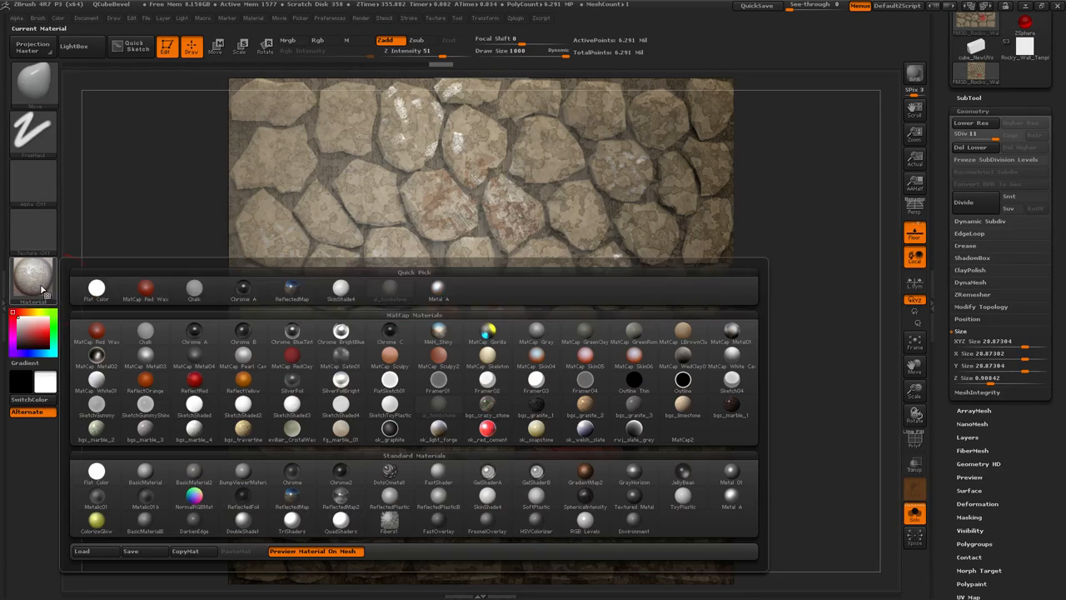
click(478, 335)
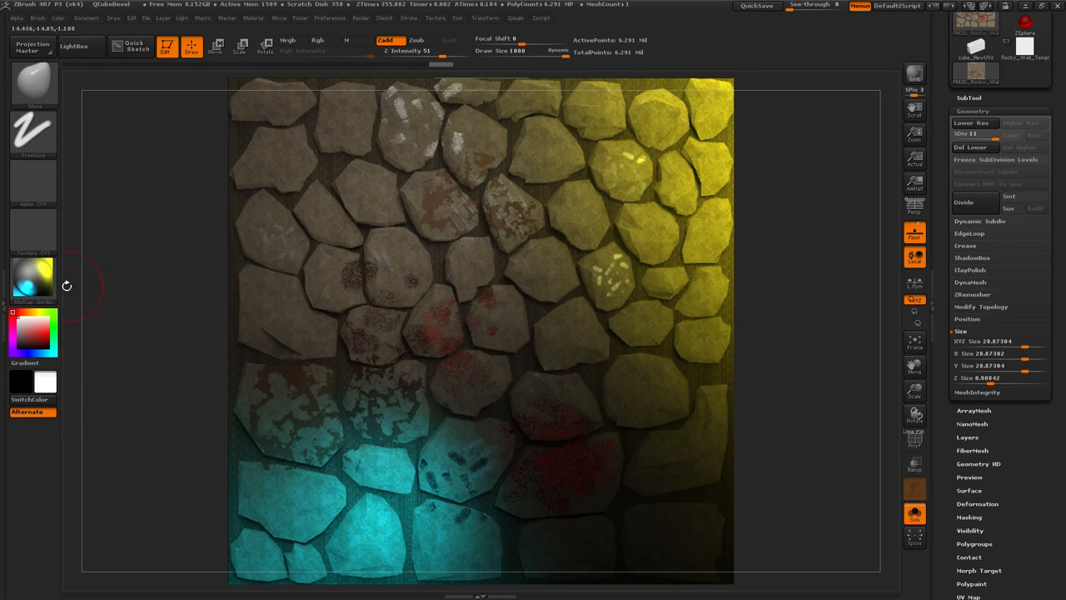
- Apply the standard Flat Color material to the rock wall and inspect the plane at an angle
click(38, 285)
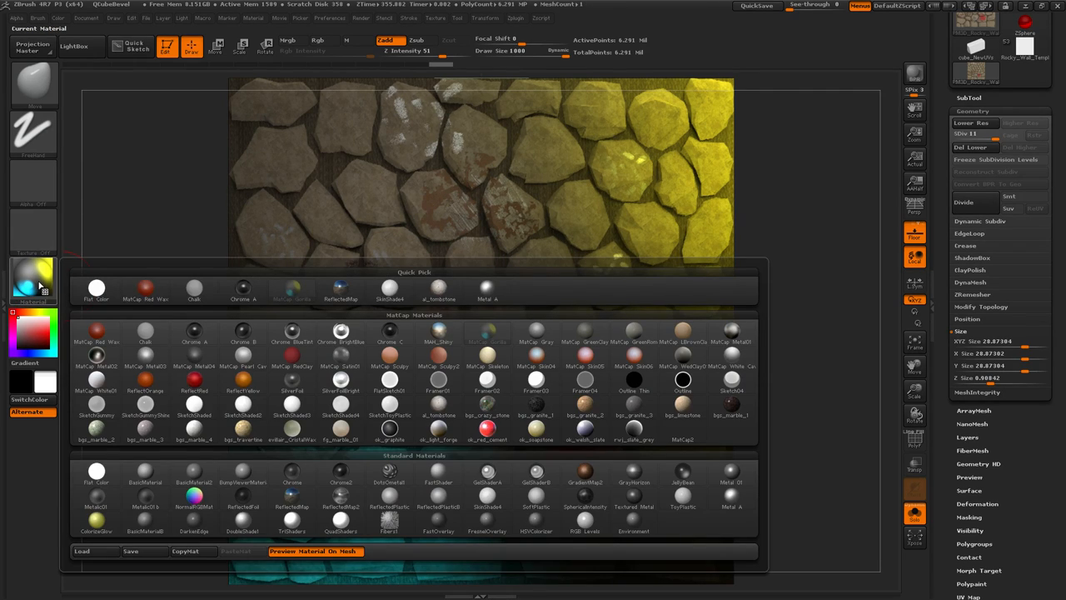
click(97, 473)
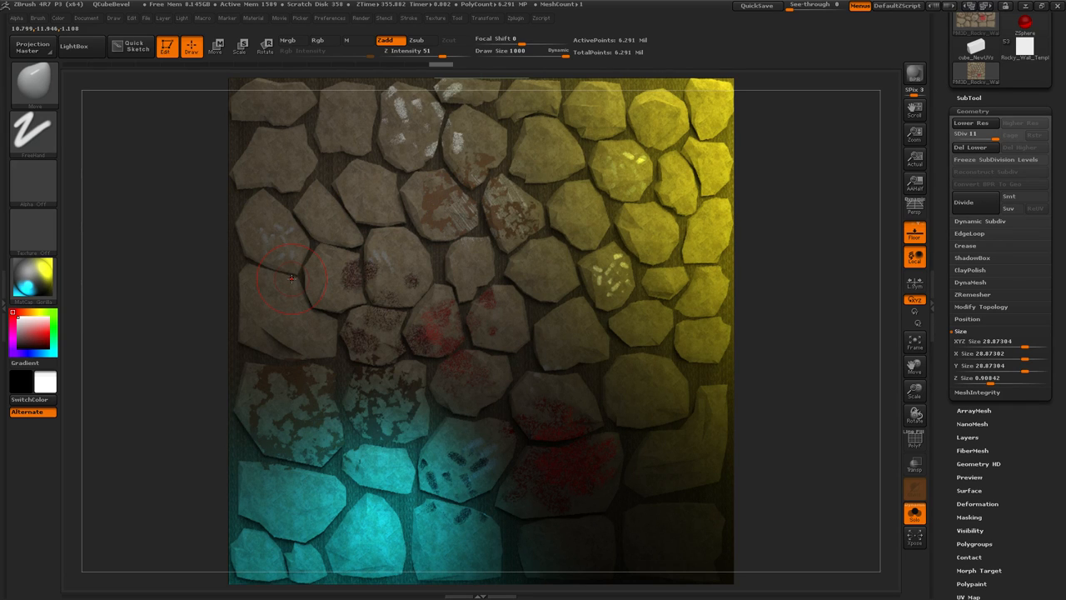
click(33, 277)
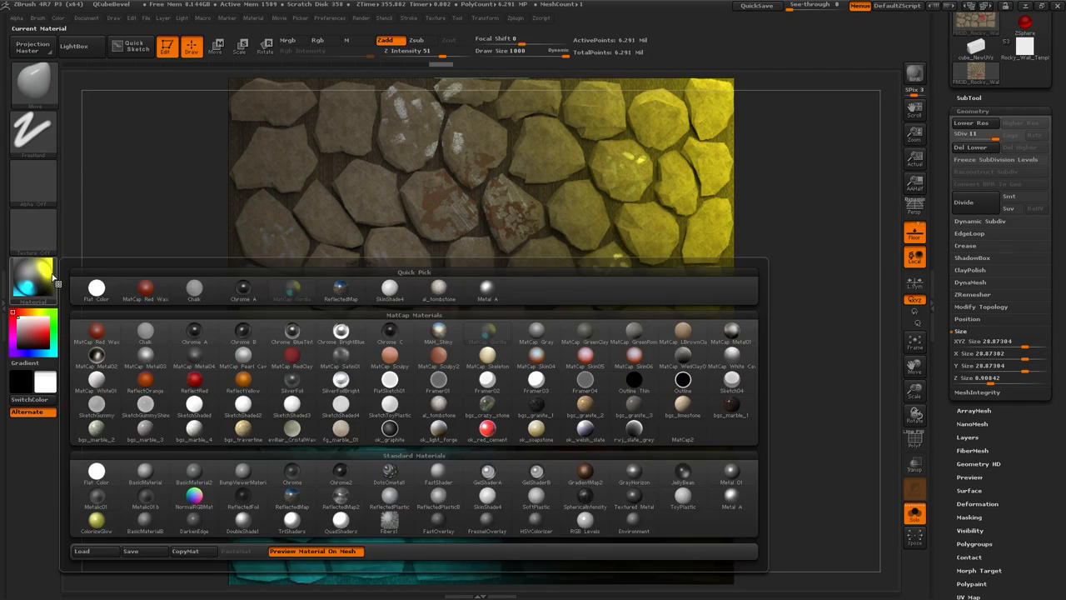
click(97, 473)
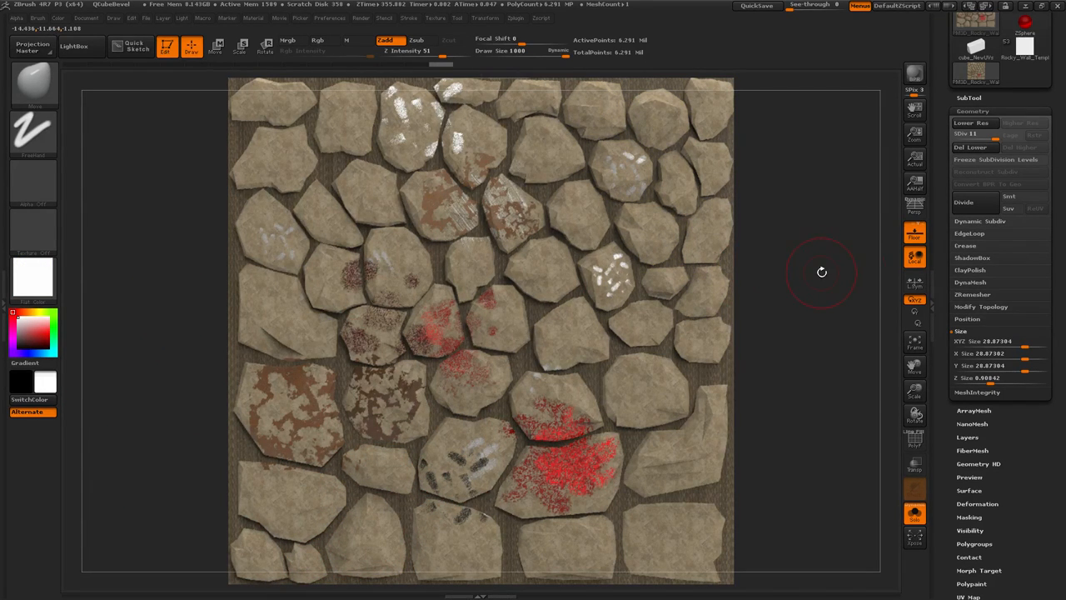
mouse_move(807, 211)
mouse_down()
mouse_move(790, 214)
mouse_move(786, 244)
mouse_move(679, 244)
mouse_move(813, 271)
mouse_move(759, 287)
mouse_move(677, 284)
mouse_move(718, 270)
mouse_move(673, 276)
mouse_move(723, 254)
mouse_up()
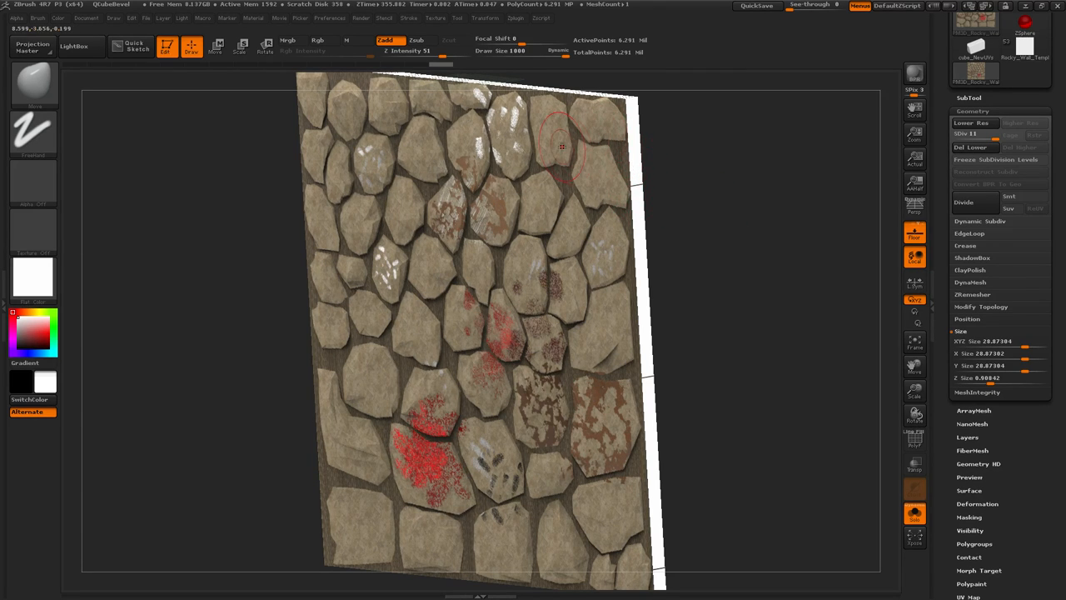
drag(692, 198, 683, 145)
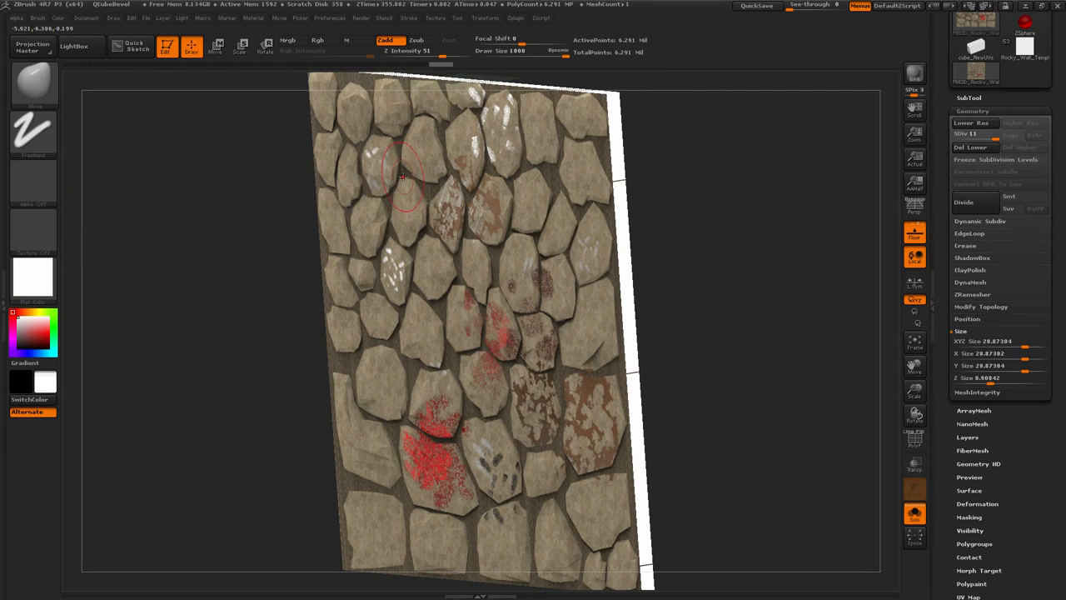
- Try a colour-only stroke across the upper stones with the Move brush, with Rgb on and Zadd off, and undo it
click(328, 40)
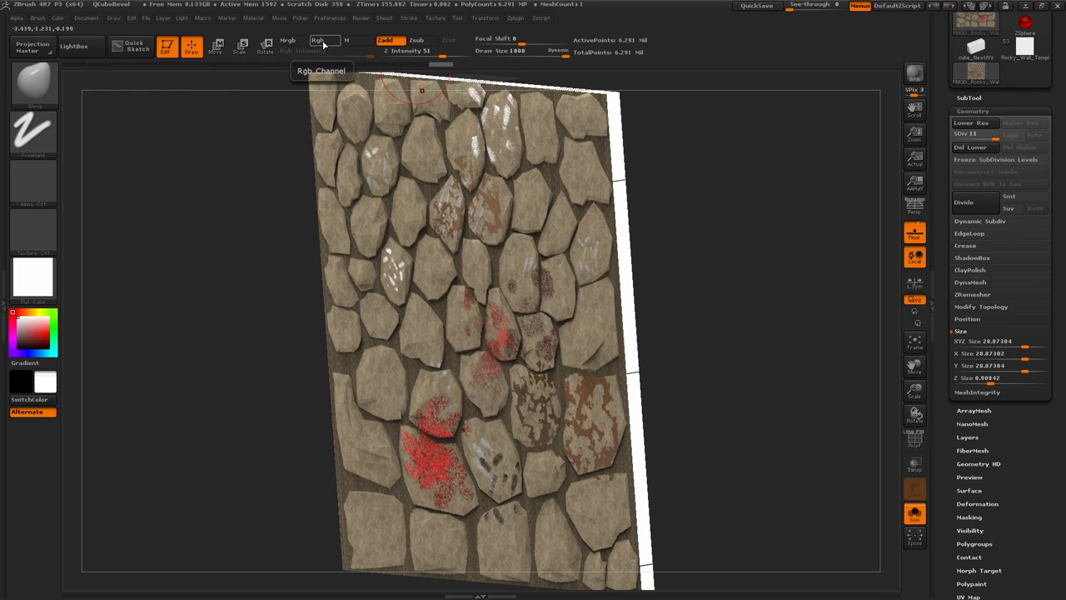
click(391, 42)
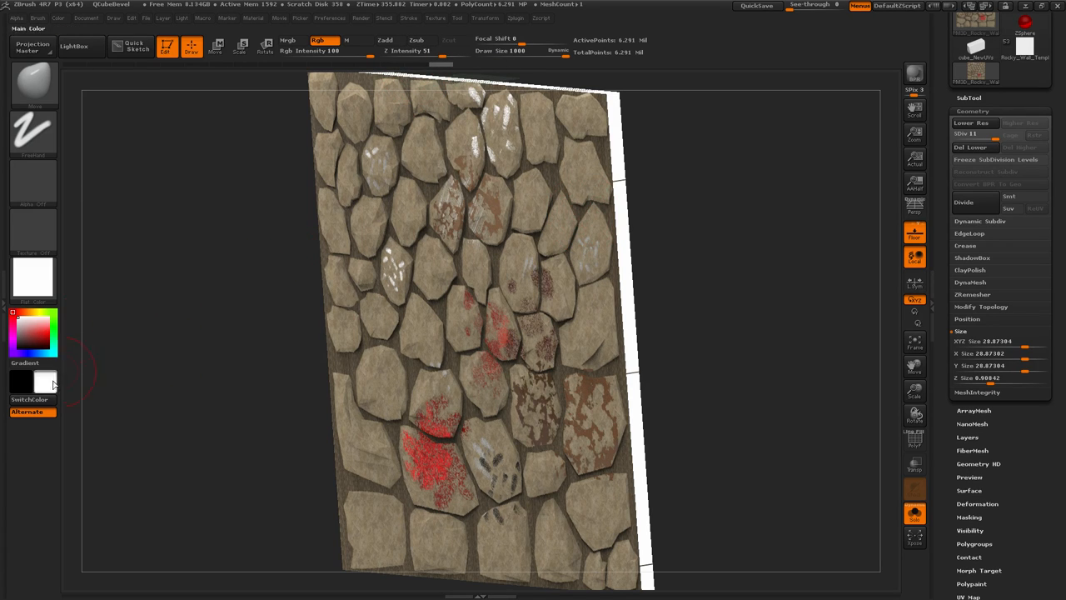
drag(583, 162, 542, 173)
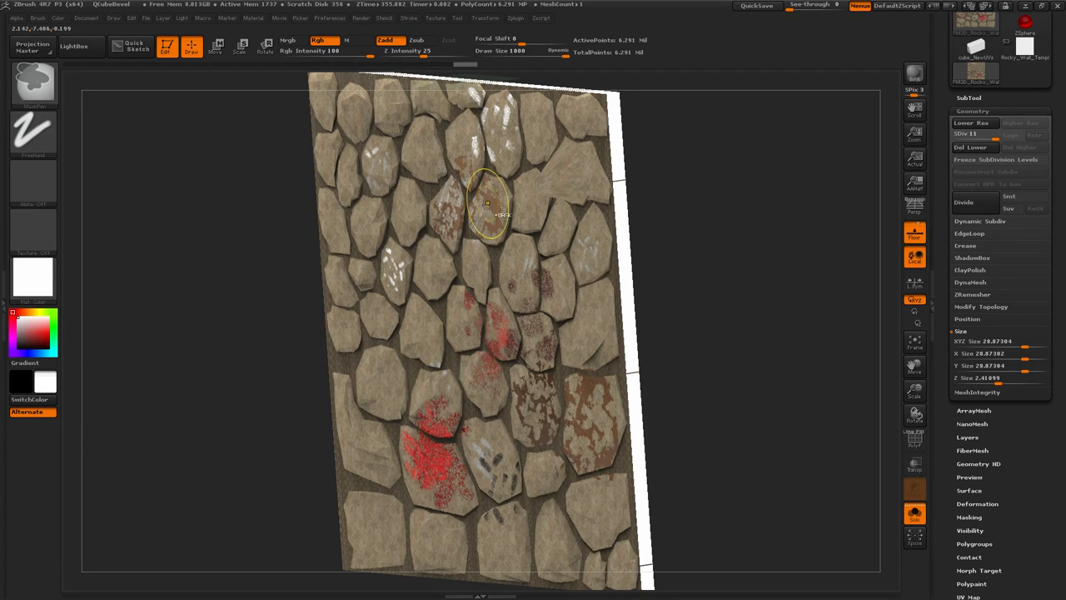
key(ctrl+z)
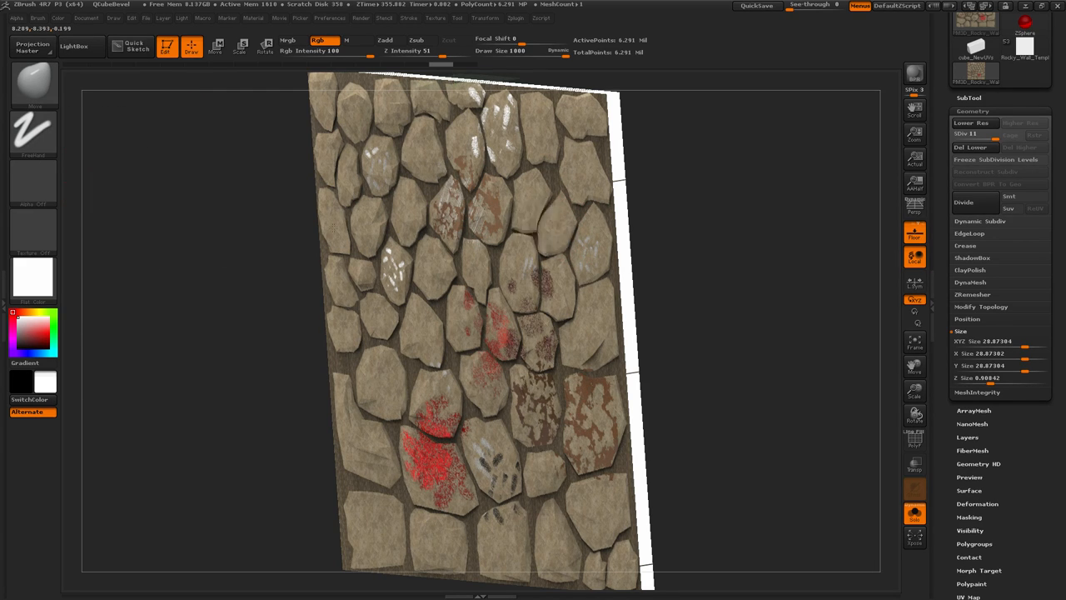
key(ctrl)
key(ctrl+z)
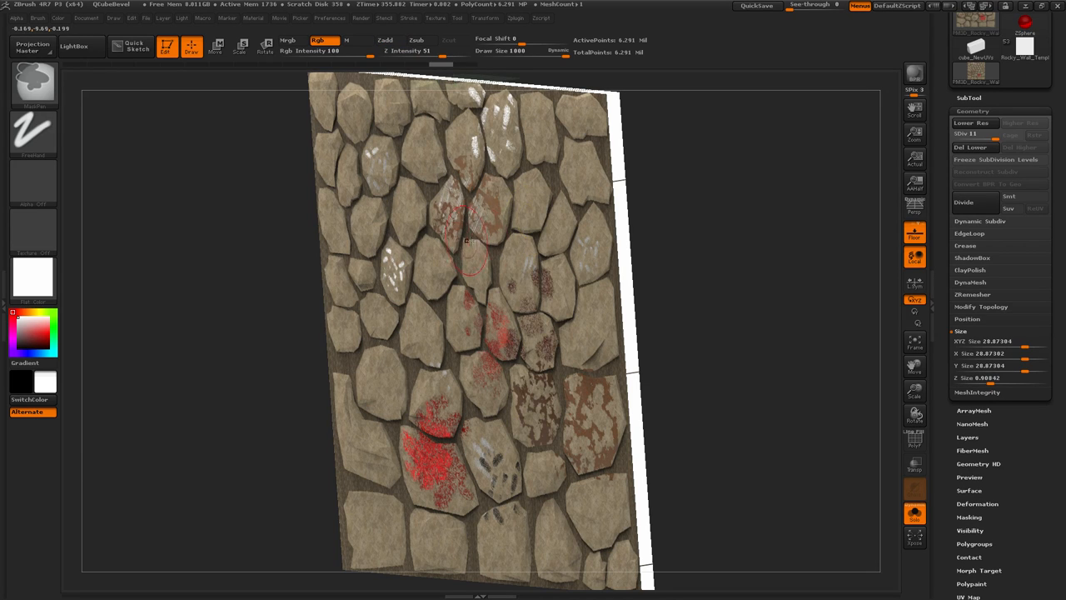
- Switch to the ClayBuildup brush and set it to paint colour only, with Rgb on at intensity 100 and Zadd off
key(b)
key(c)
key(b)
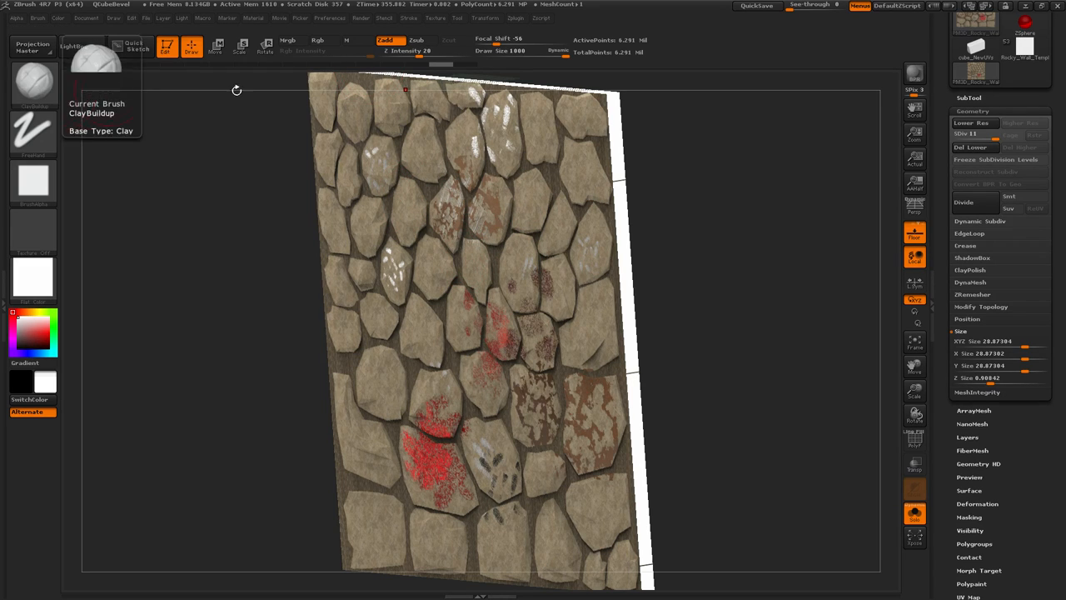
click(317, 40)
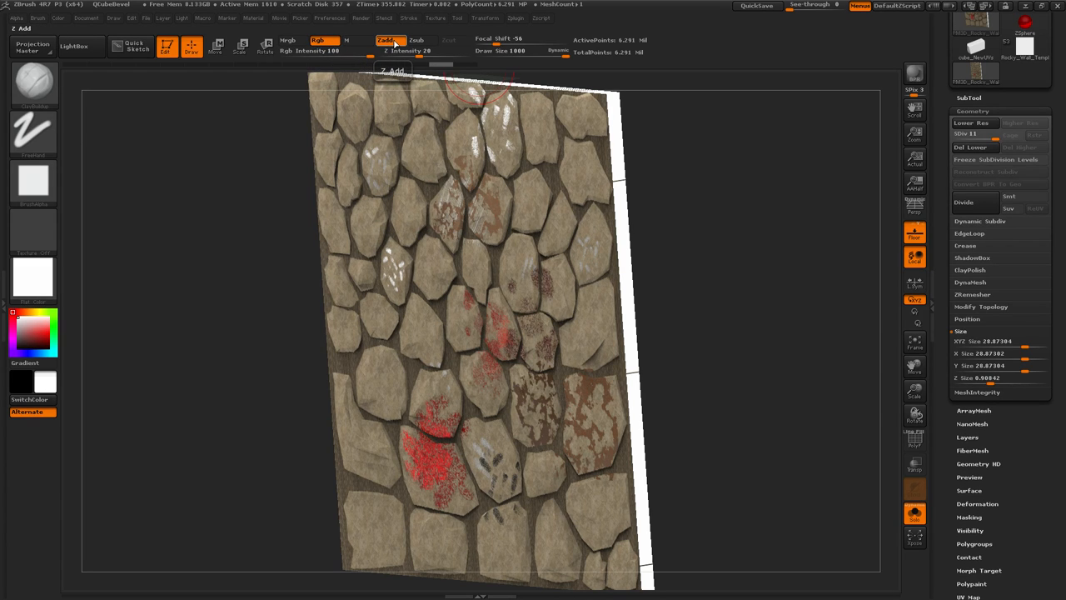
click(386, 40)
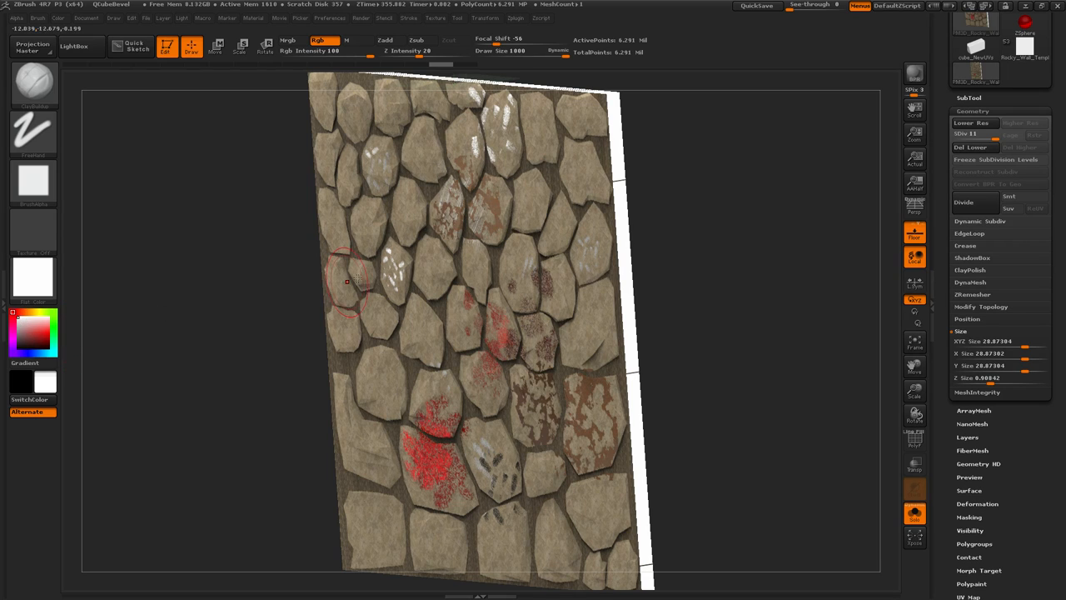
- Paint a large white zigzag test stroke over the middle of the wall, check it from the front, and undo it
mouse_move(531, 198)
mouse_down()
mouse_move(449, 205)
mouse_move(454, 350)
mouse_move(498, 398)
mouse_move(438, 449)
mouse_move(341, 435)
mouse_move(583, 437)
mouse_up()
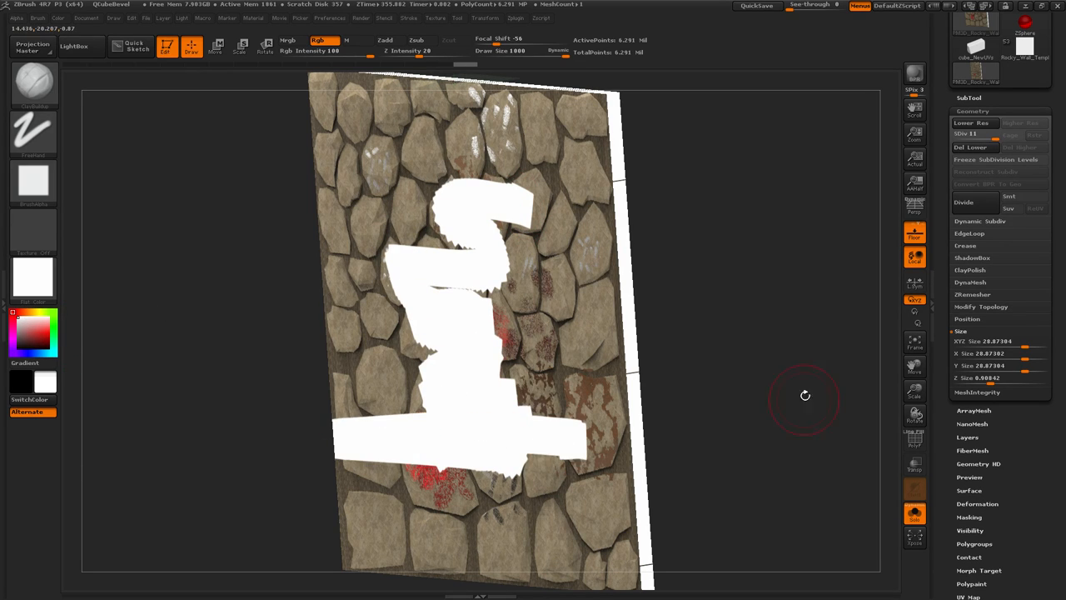
drag(722, 375, 750, 366)
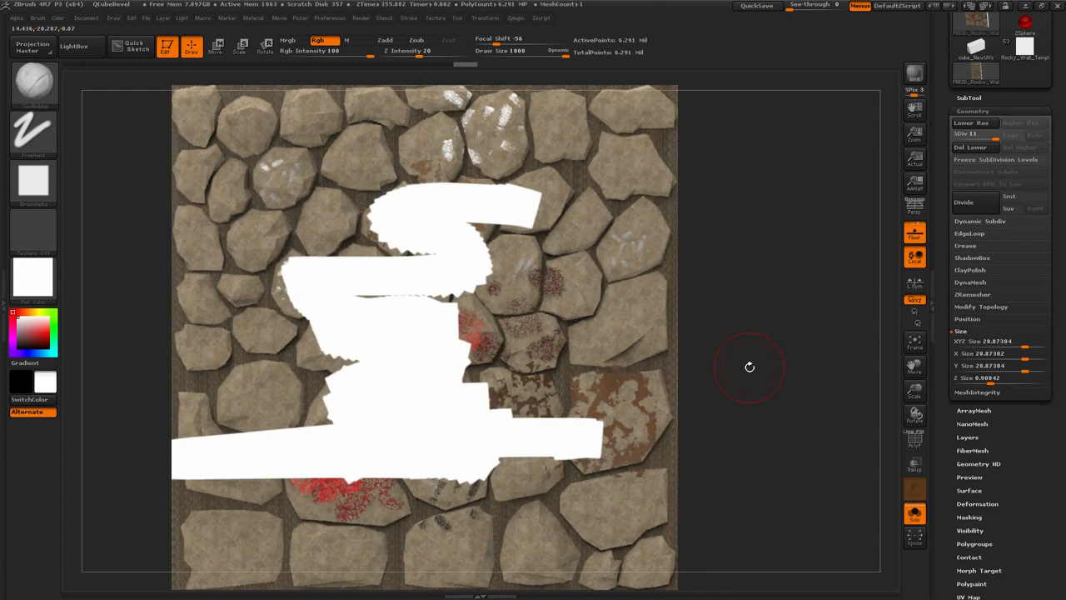
key(ctrl)
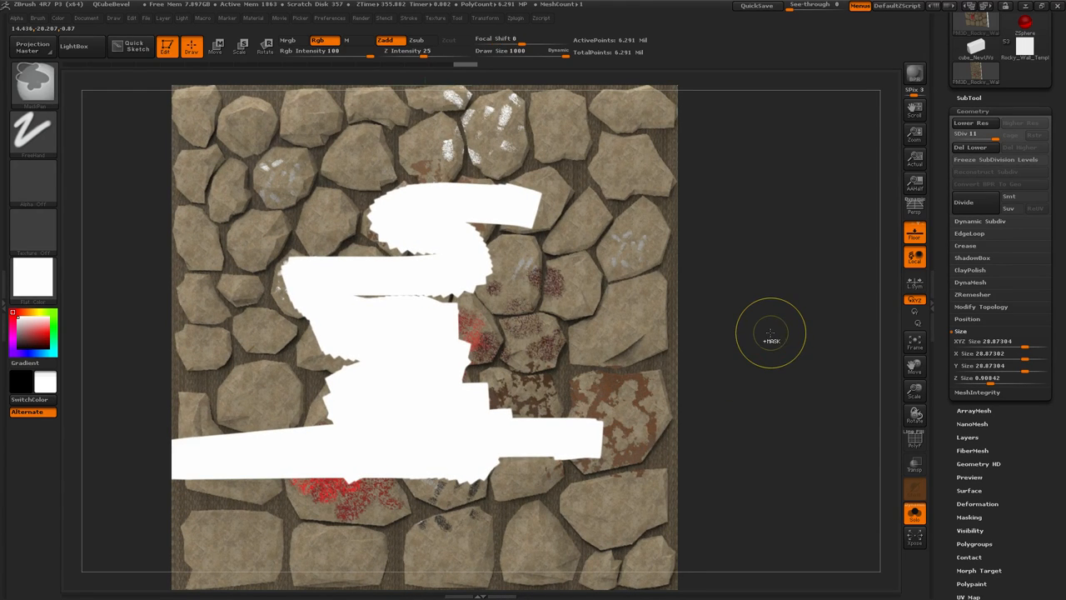
key(ctrl+z)
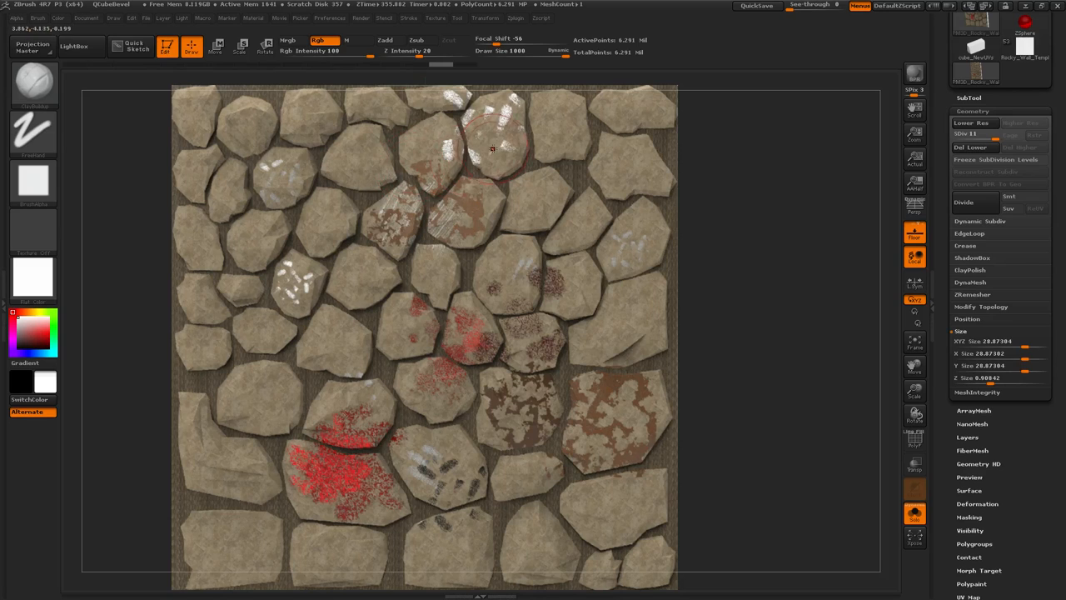
- Set the brush to Draw Size 113 and Focal Shift -86, test a white stroke beside the chalky patch on a stone, and undo it
mouse_move(710, 164)
ctrl+right_down()
mouse_move(737, 246)
mouse_move(741, 433)
ctrl+right_up()
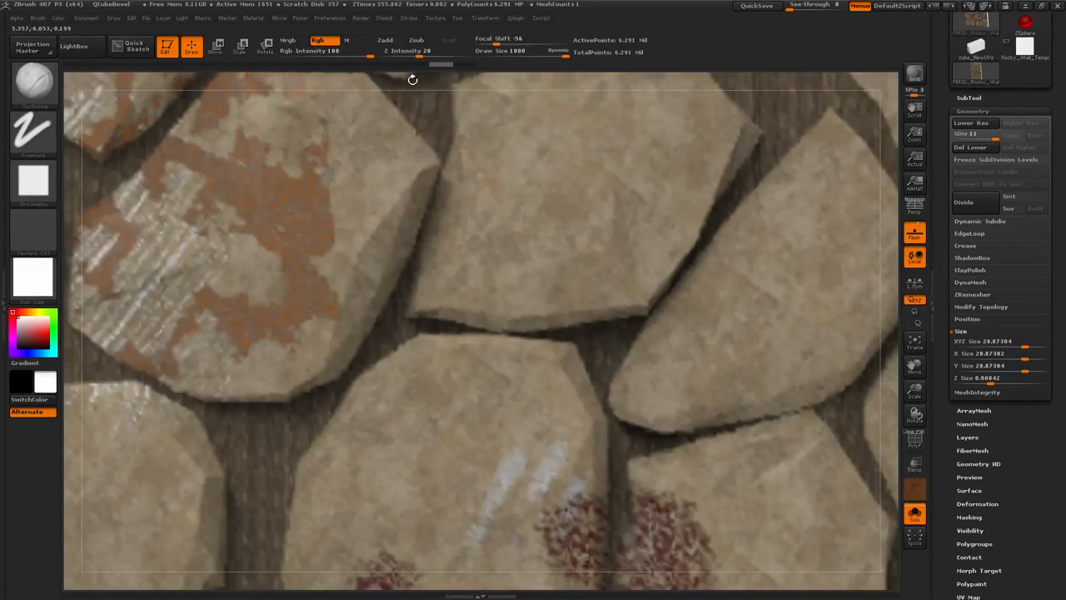
alt+right_drag(445, 154, 608, 313)
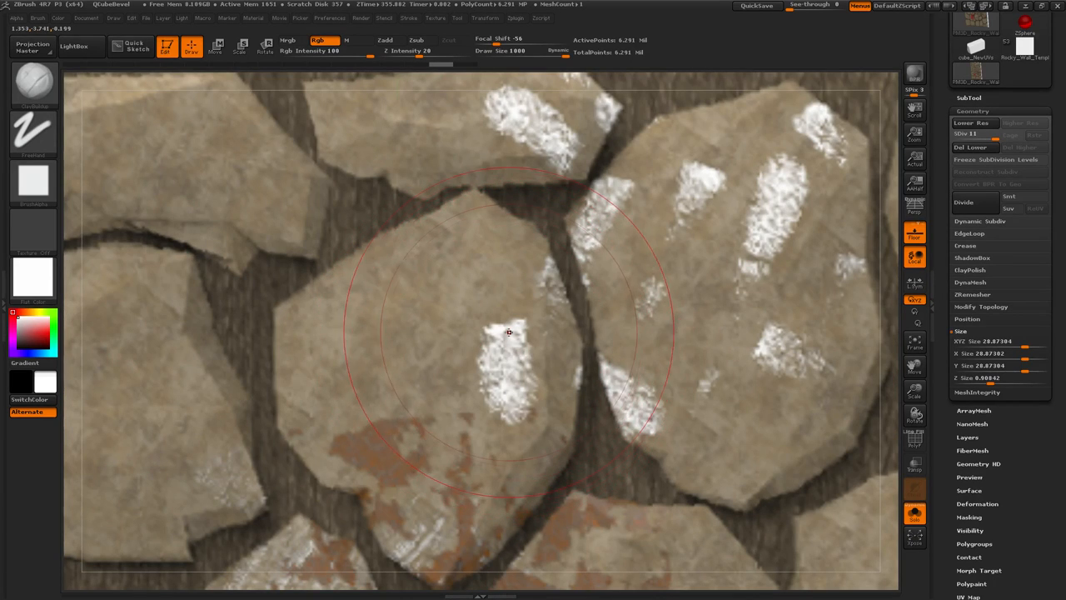
key(bracketleft)
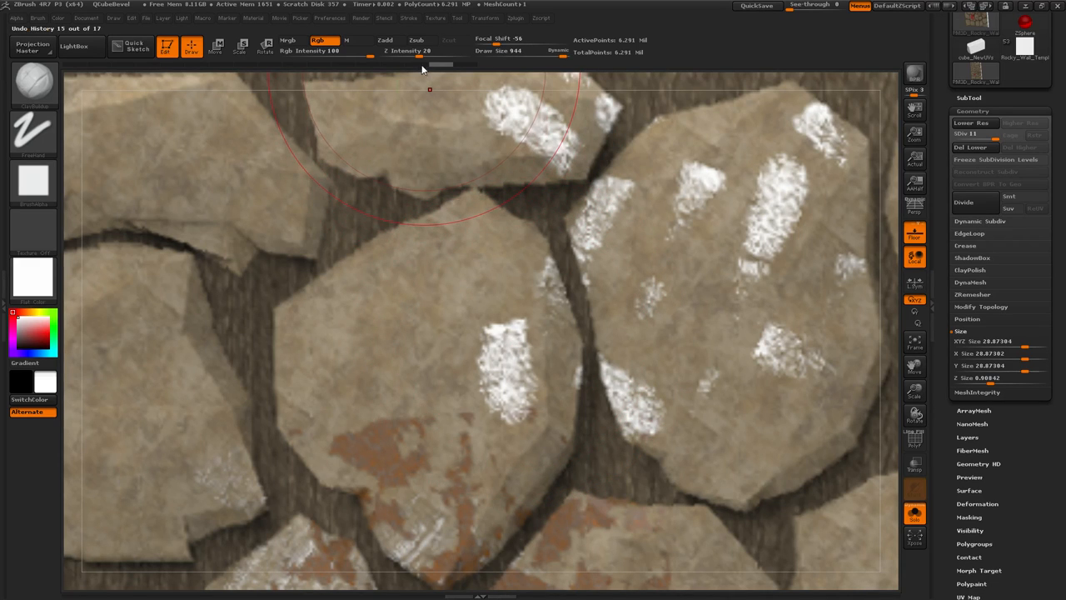
drag(511, 55, 486, 43)
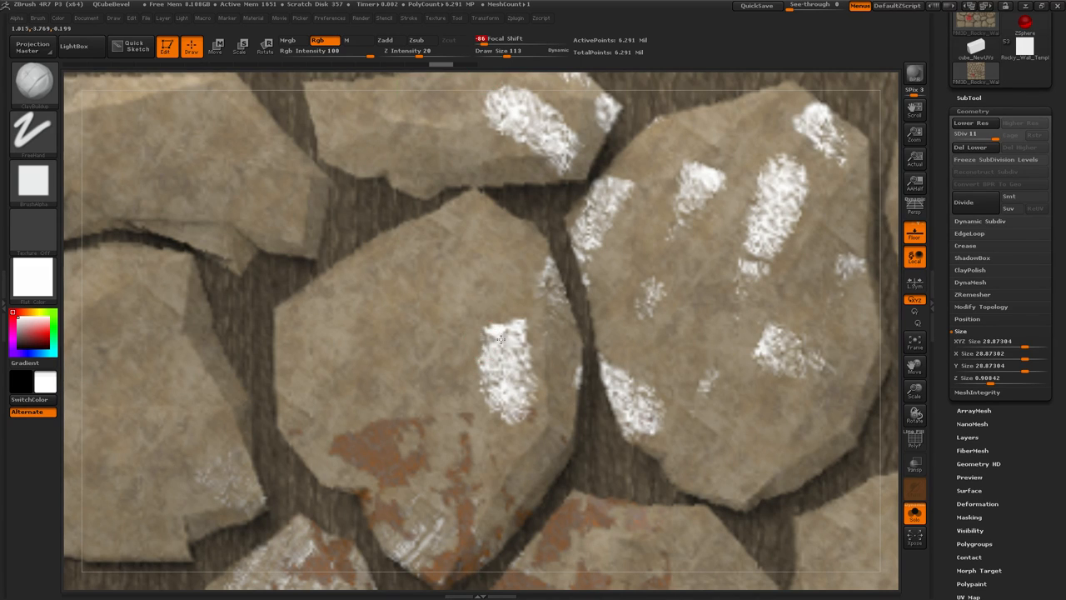
drag(483, 341, 455, 354)
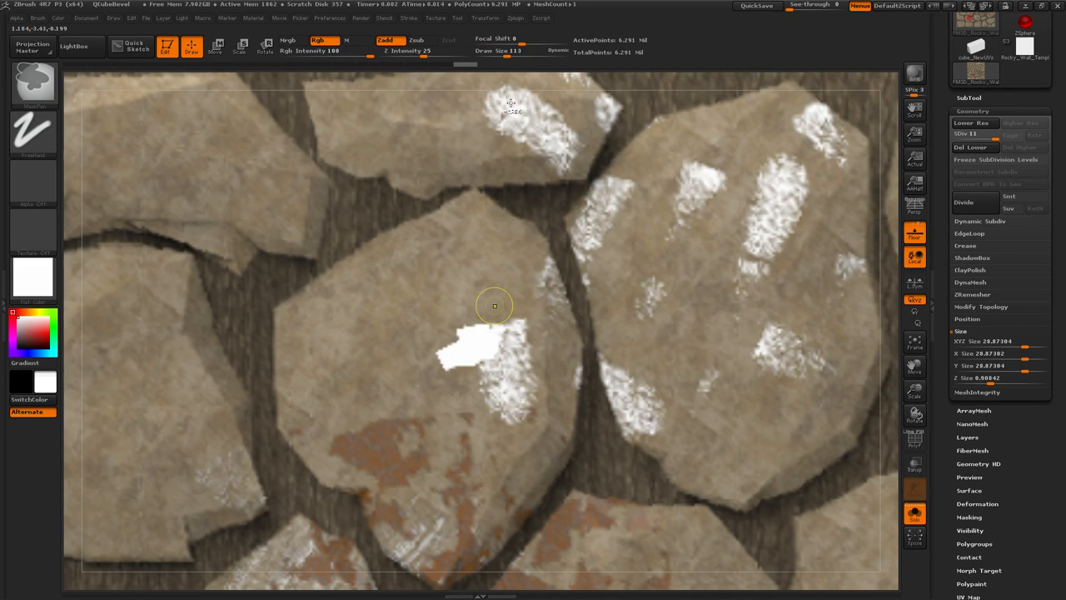
key(ctrl+z)
- Shrink the brush to Draw Size 4 and paint a tiny white smiley beside the chalky patch on the stone
drag(498, 55, 479, 56)
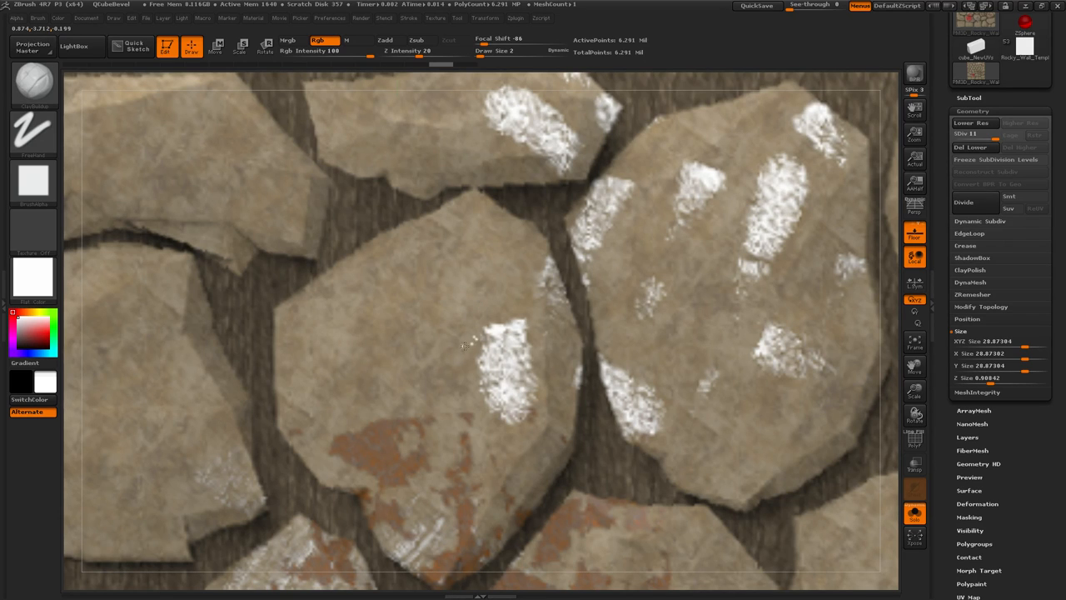
key(ctrl)
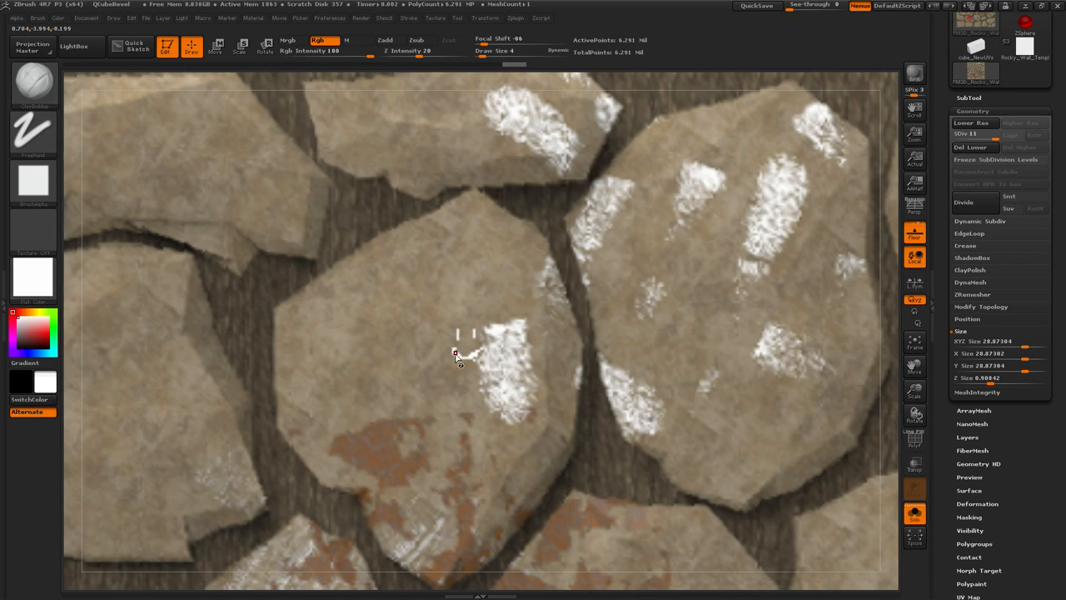
- Increase the Draw Size to 18, scribble thicker white crossing lines beside the smiley, and undo them
key(bracketright)
mouse_move(457, 350)
mouse_down()
mouse_move(417, 333)
mouse_move(375, 373)
mouse_move(364, 348)
mouse_up()
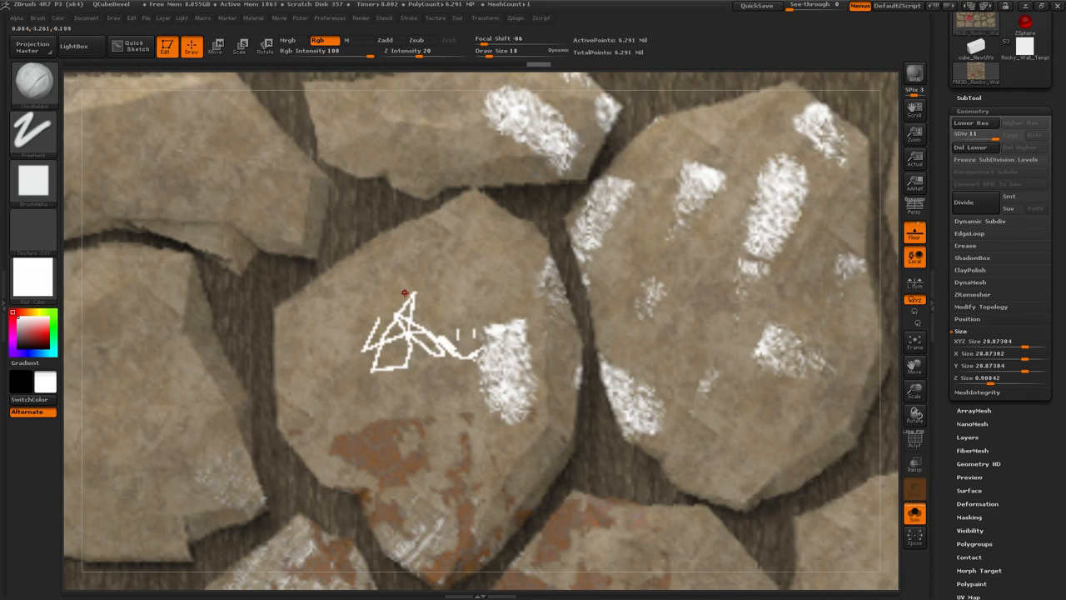
key(ctrl)
key(ctrl+z)
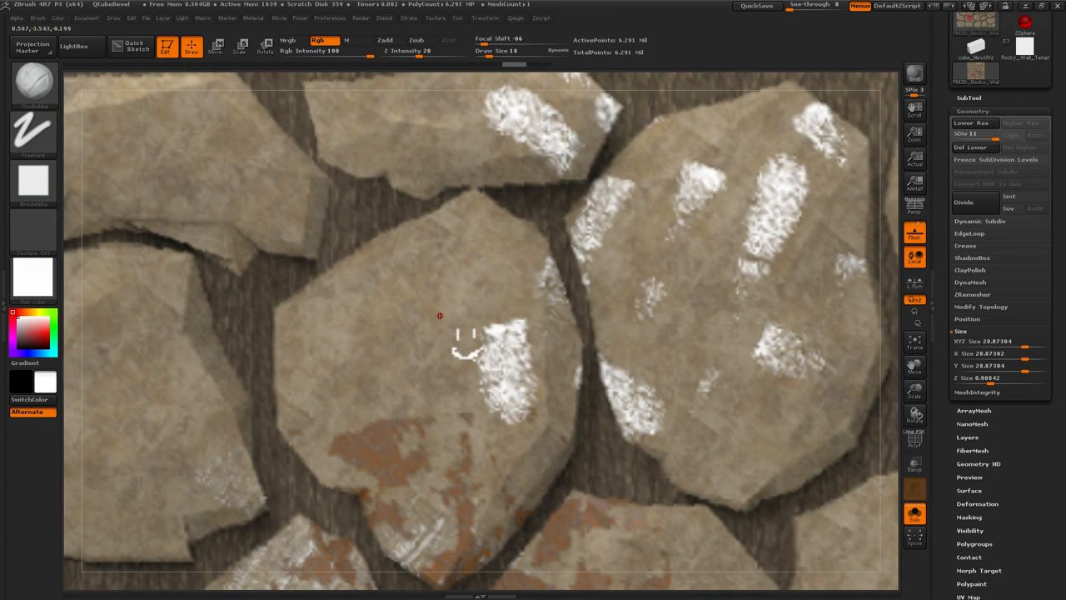
- Scribble white test lines beside the smiley at Draw Size 18, retry at Draw Size 8, and undo both attempts
drag(445, 296, 406, 365)
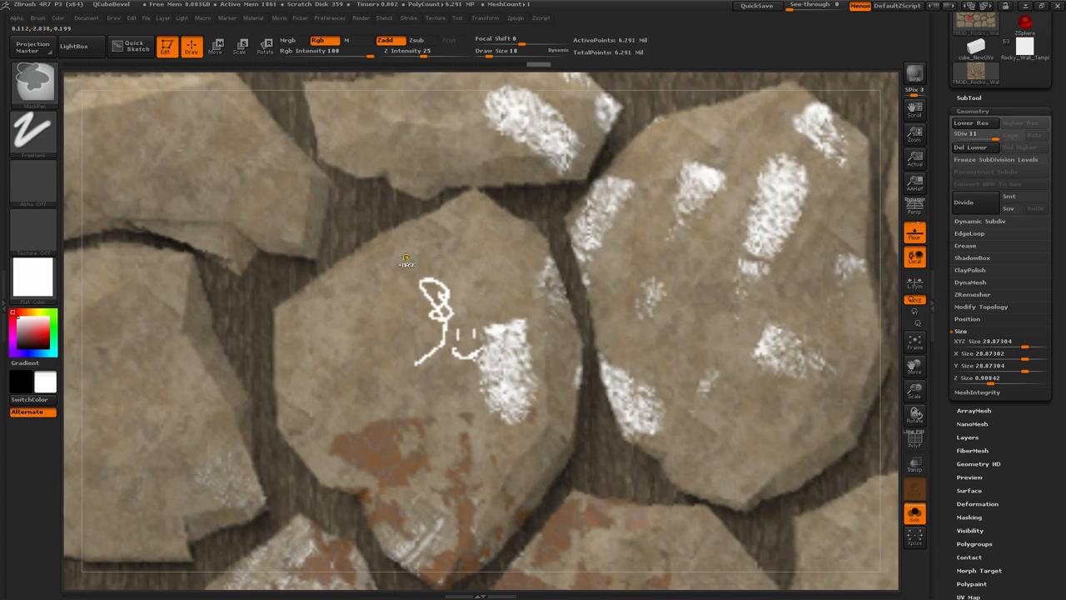
key(ctrl+z)
key(bracketleft)
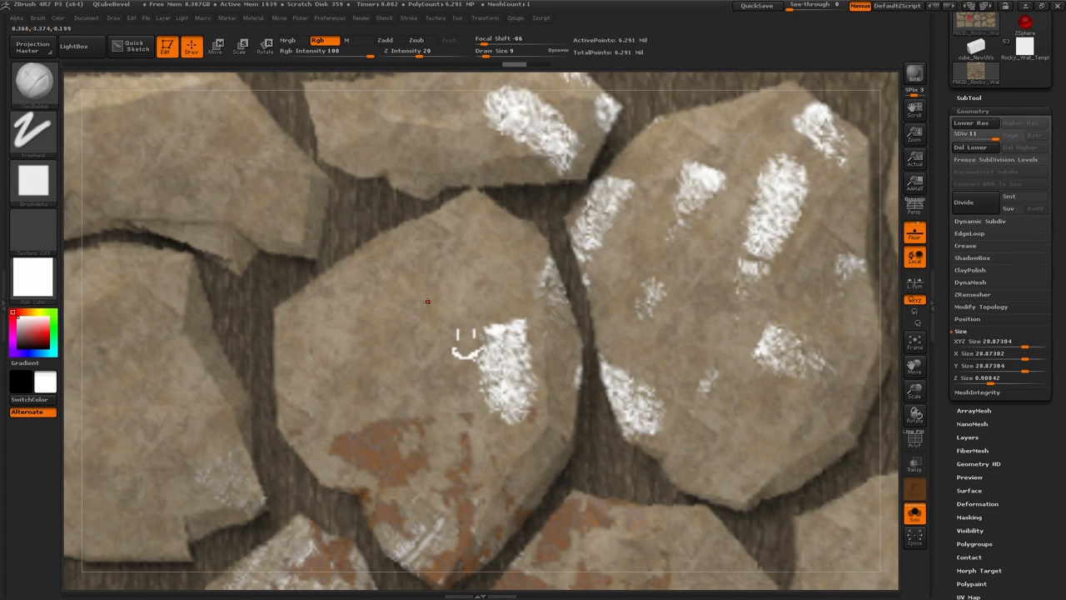
mouse_move(449, 317)
mouse_down()
mouse_move(439, 318)
mouse_move(445, 289)
mouse_move(433, 285)
mouse_up()
key(b)
key(m)
key(t)
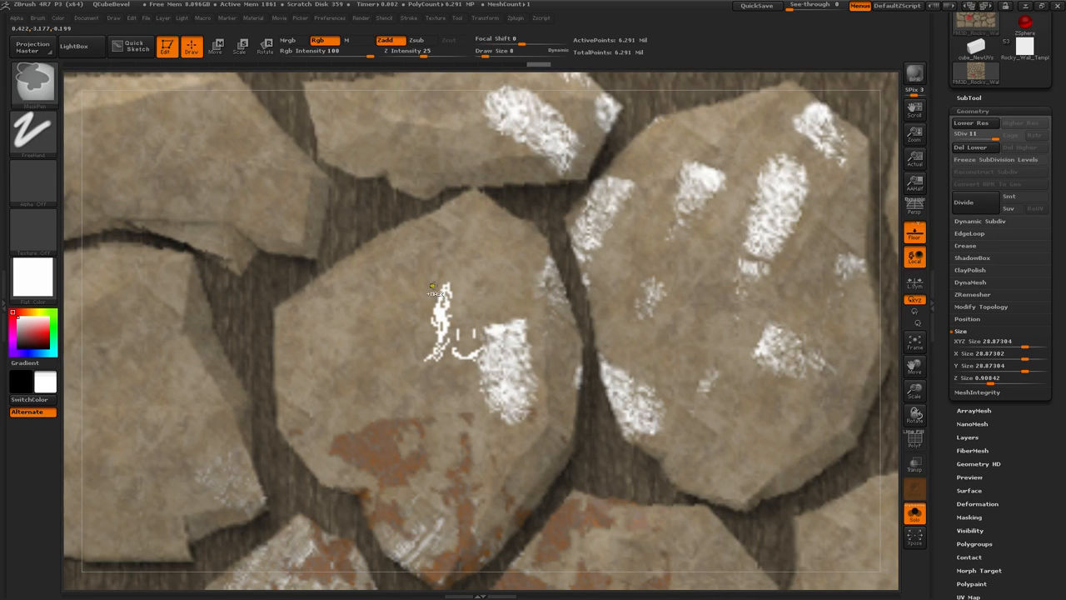
key(ctrl+z)
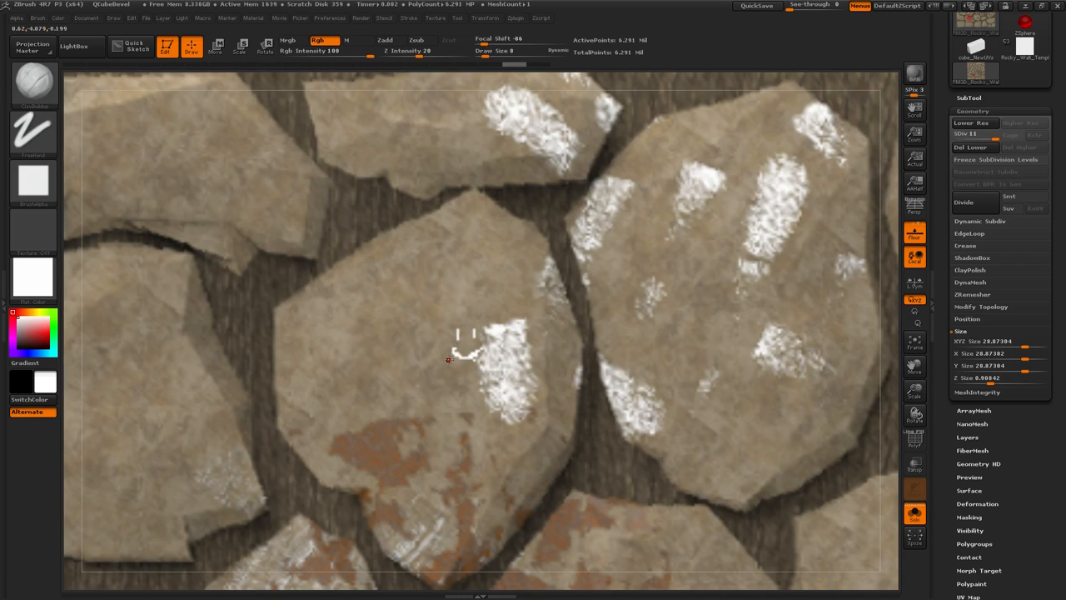
- Undo the tiny white smiley beside the chalky patch and check the whole painted wall from the side and front
key(ctrl)
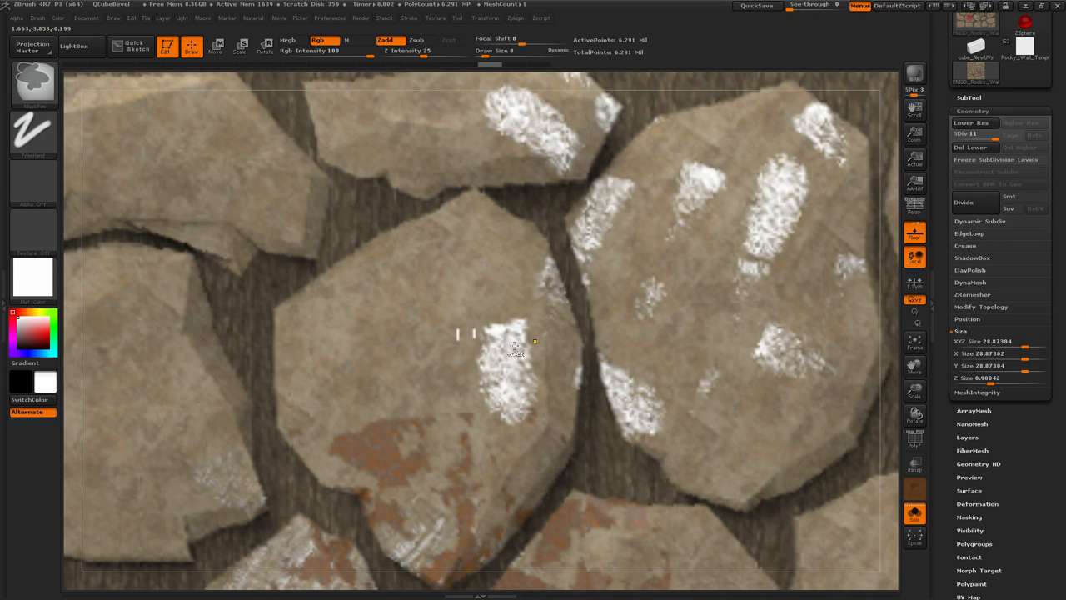
key(ctrl+z)
key(ctrl+z)
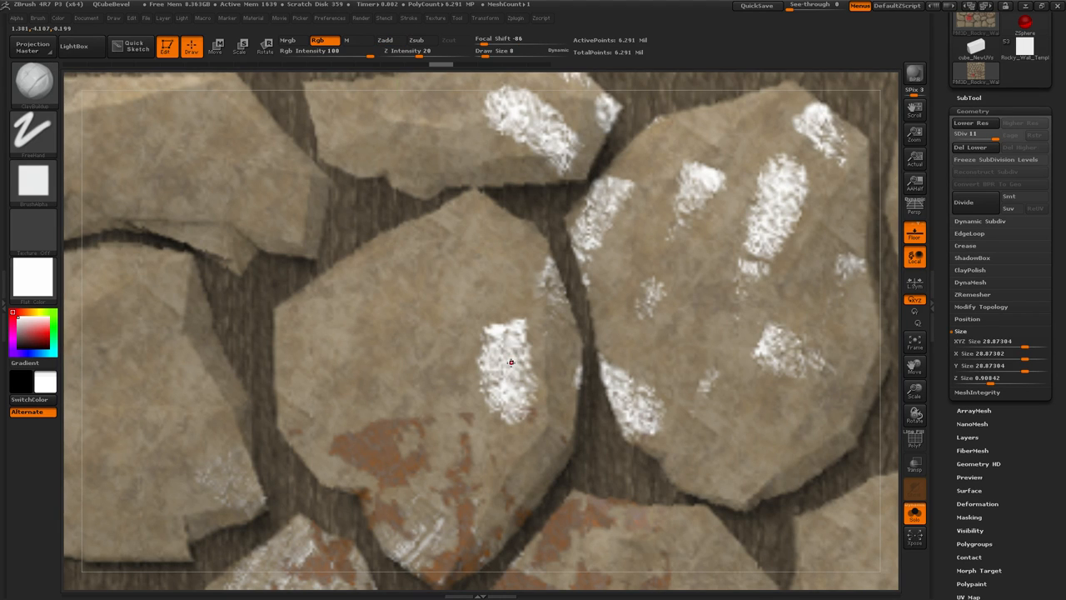
key(f)
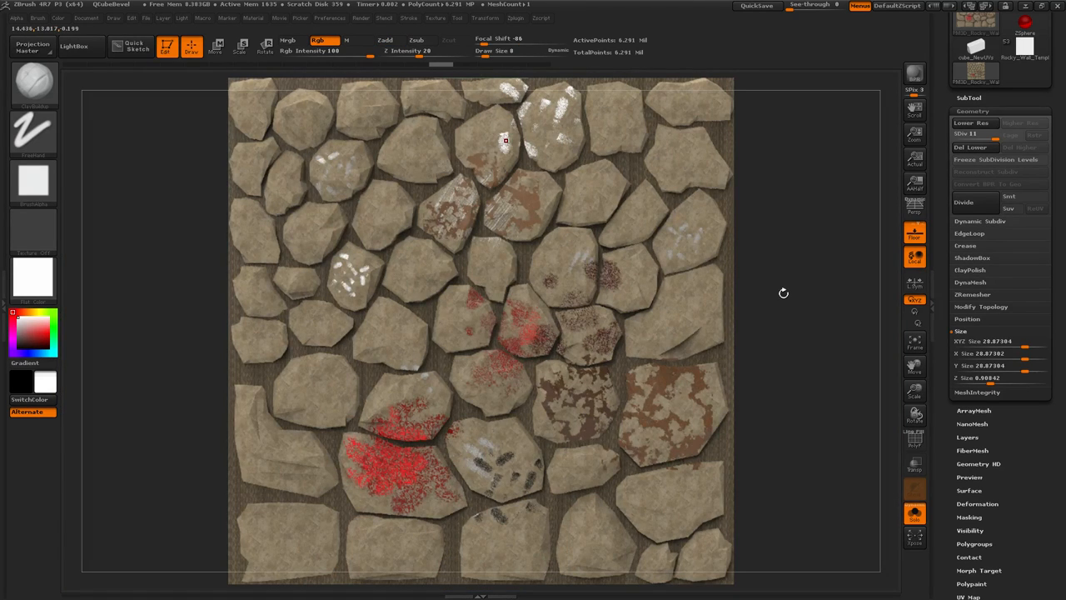
drag(778, 305, 734, 249)
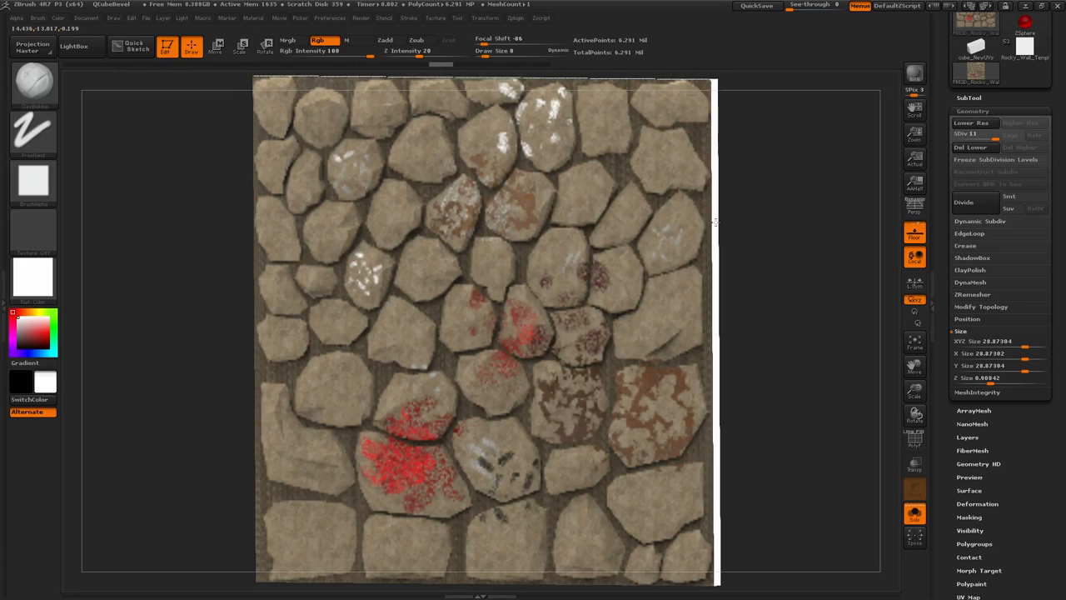
drag(797, 188, 730, 219)
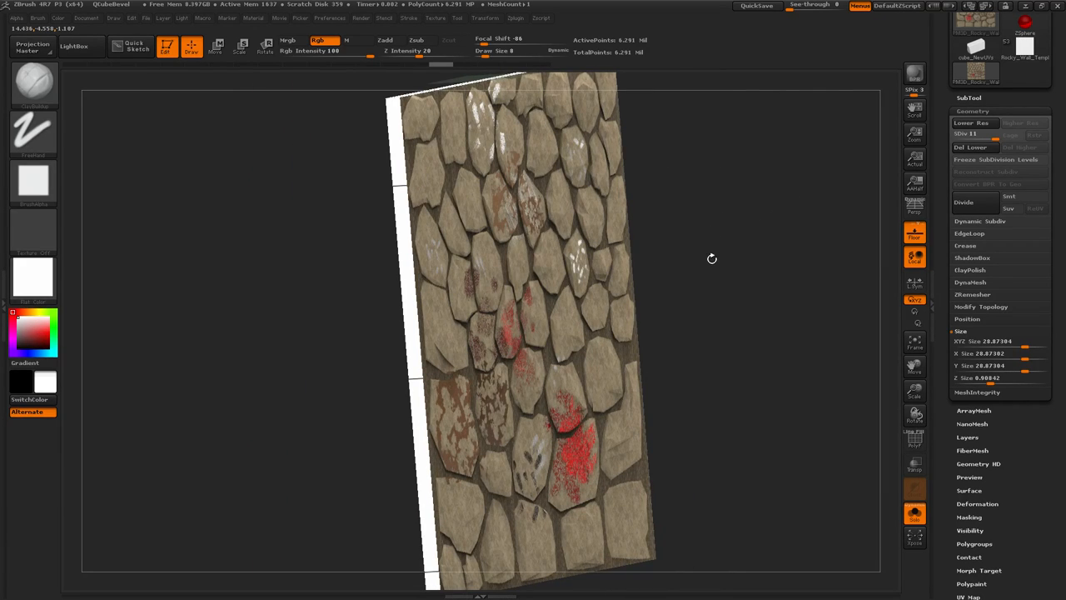
drag(713, 262, 768, 252)
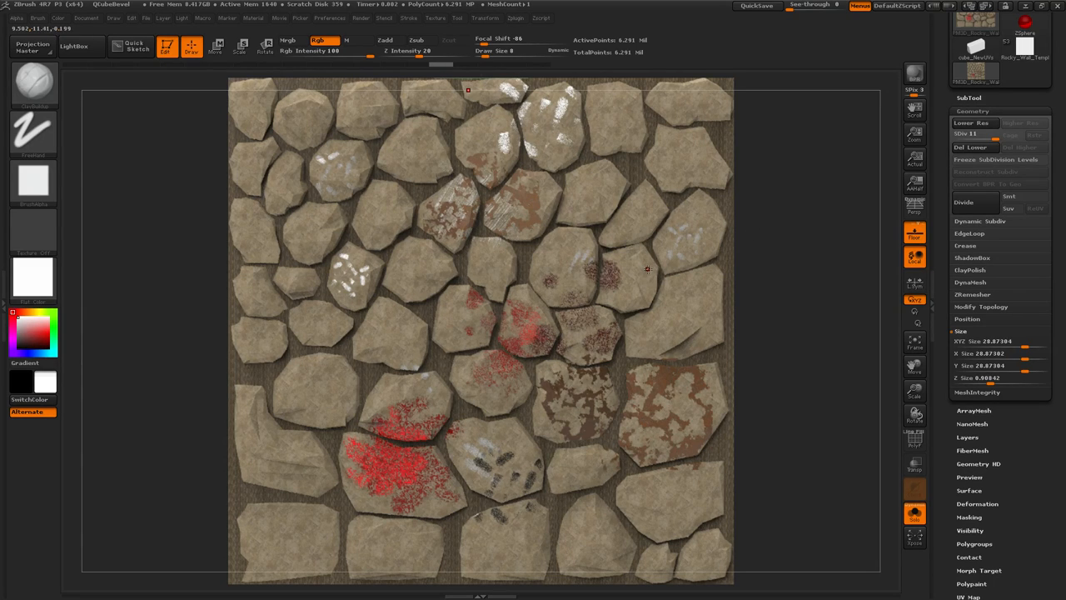
- Compare the wall's colour detail at lower subdivision levels, including 1, 6 and 8, and return it to level 11
drag(993, 138, 951, 144)
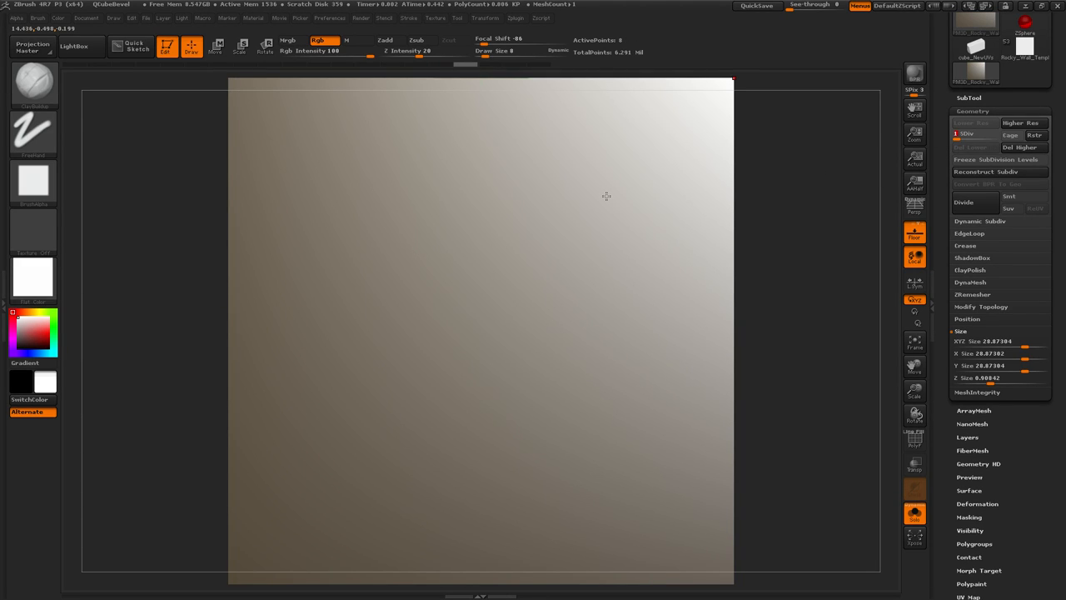
drag(959, 137, 1005, 139)
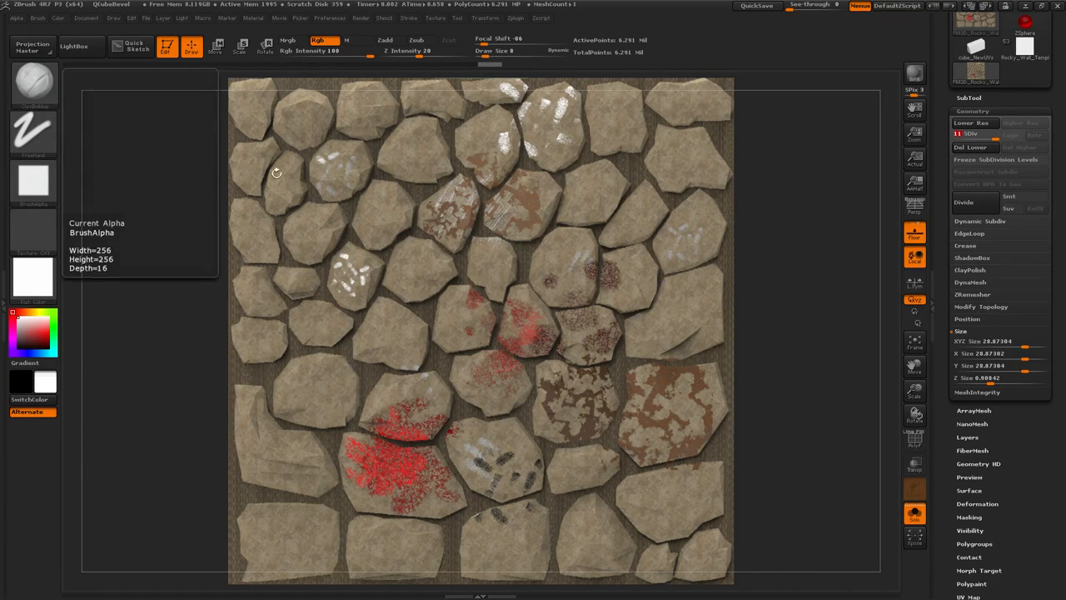
click(970, 148)
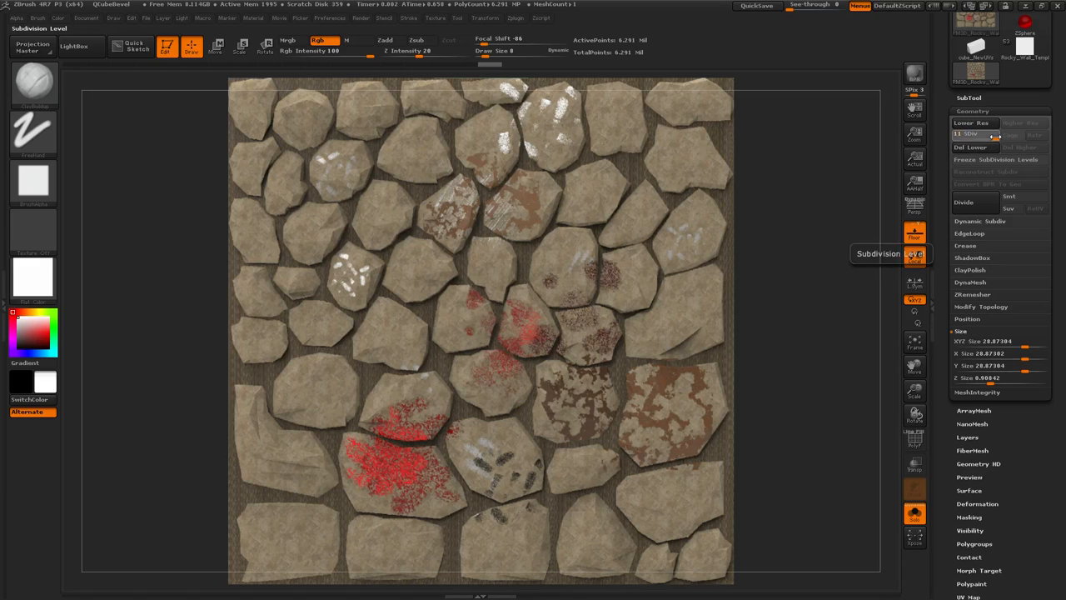
drag(942, 139, 937, 139)
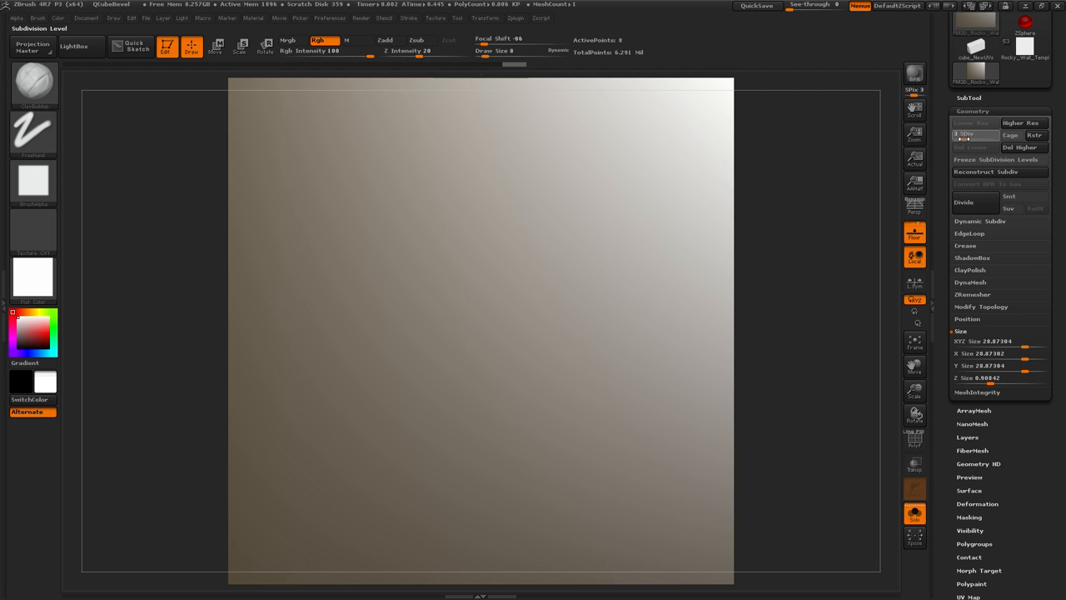
click(964, 138)
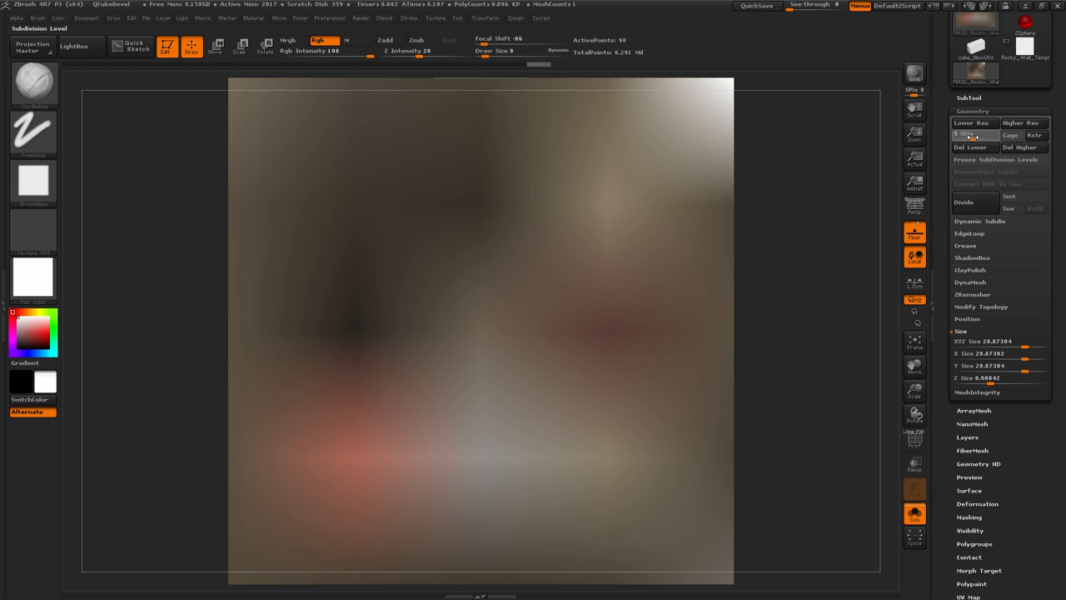
click(977, 138)
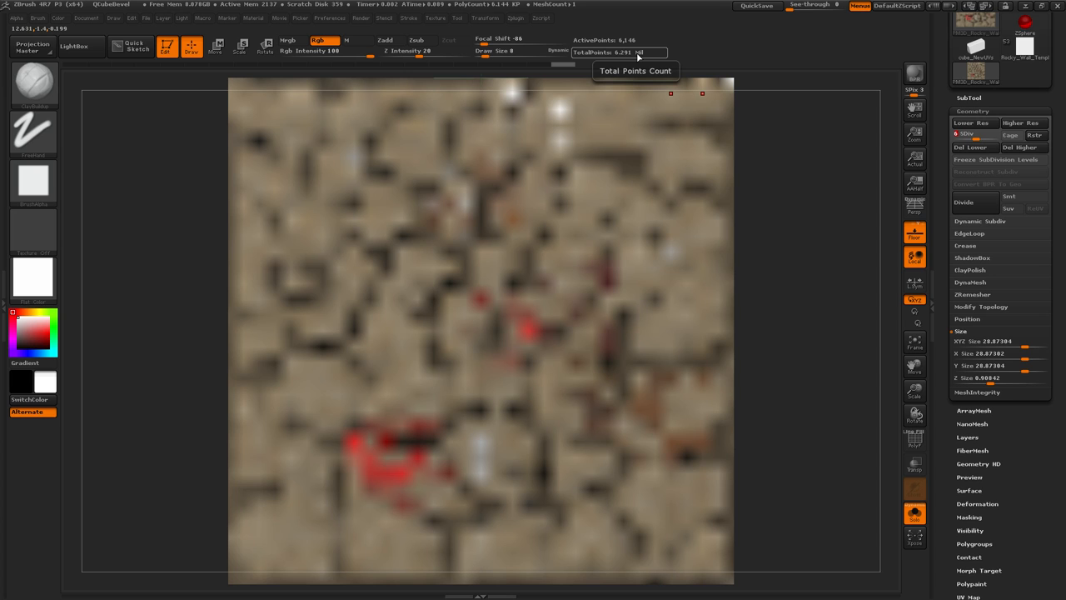
drag(981, 136, 985, 136)
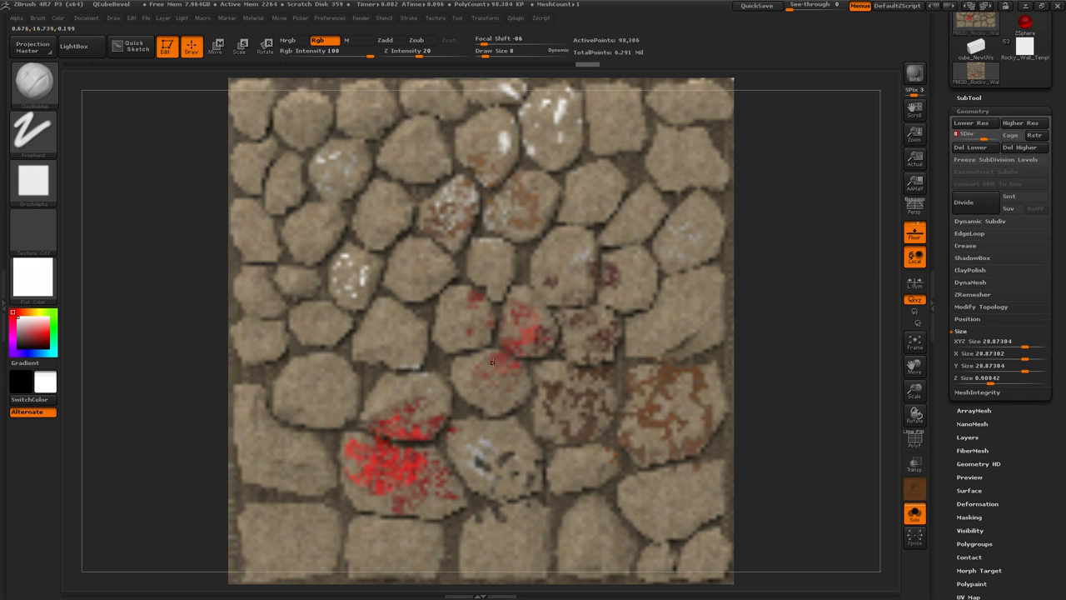
drag(987, 135, 1006, 137)
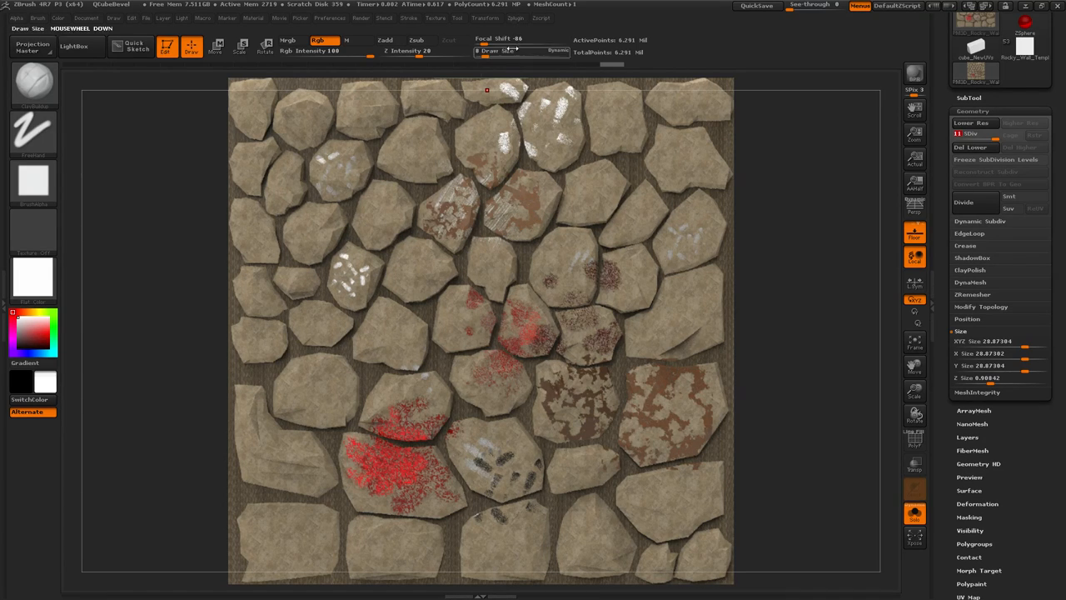
- Review the UV Master options, and preview the wall at subdivision level 6 before restoring level 11
click(515, 19)
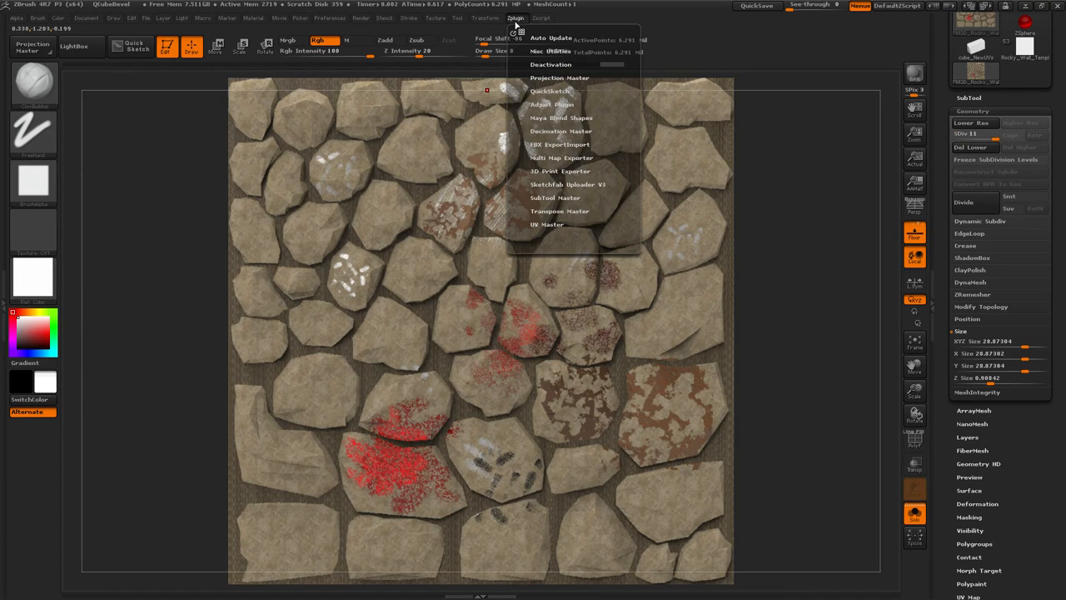
click(536, 224)
scroll(514, 147, down, 5)
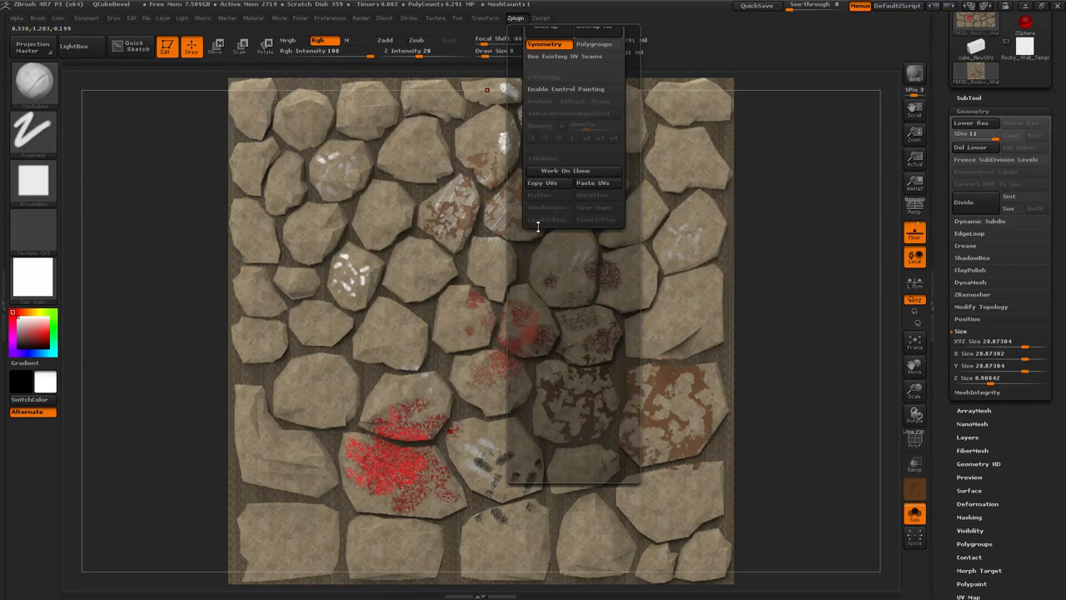
scroll(514, 147, up, 5)
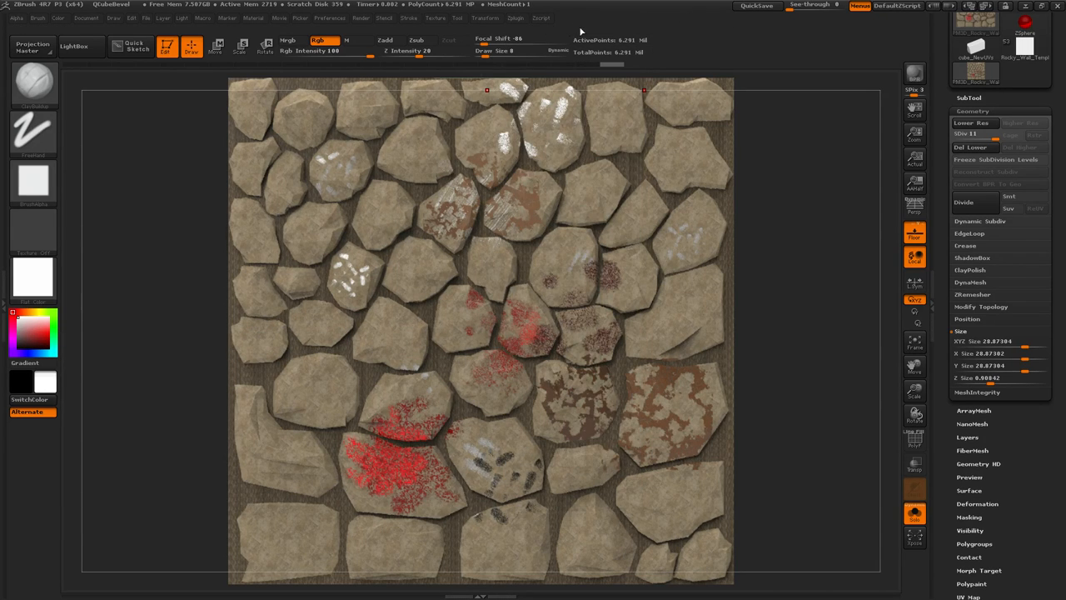
click(518, 19)
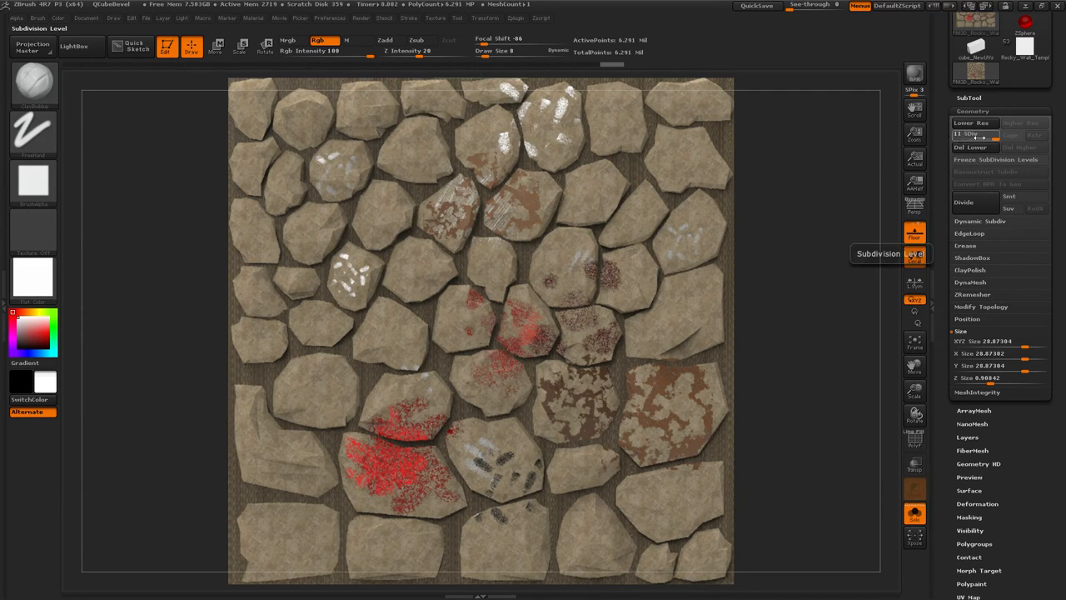
drag(993, 138, 956, 139)
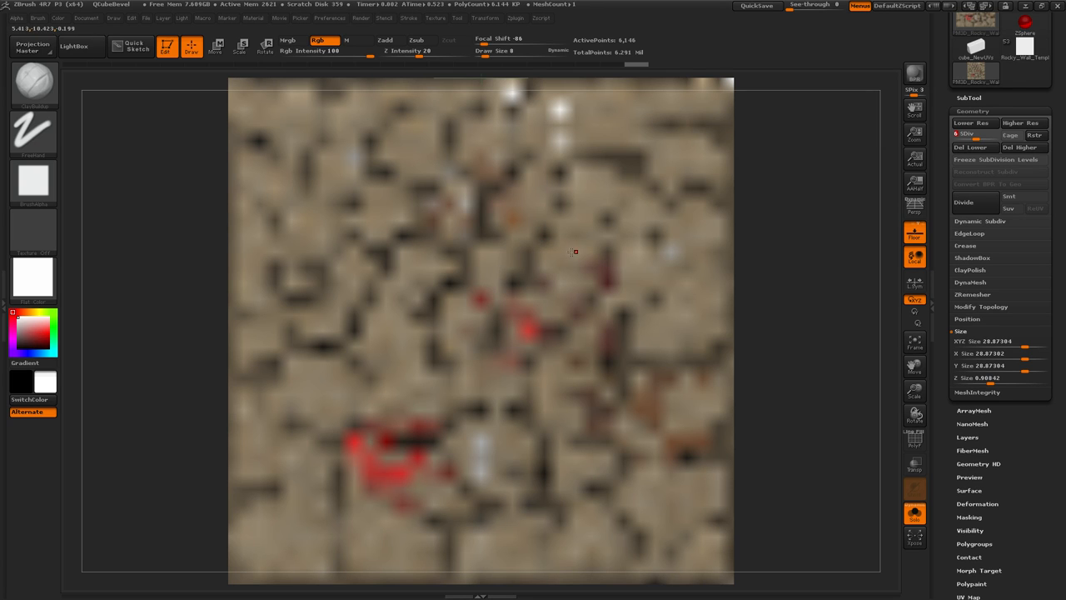
mouse_move(976, 136)
mouse_down()
mouse_move(1012, 137)
mouse_move(993, 137)
mouse_up()
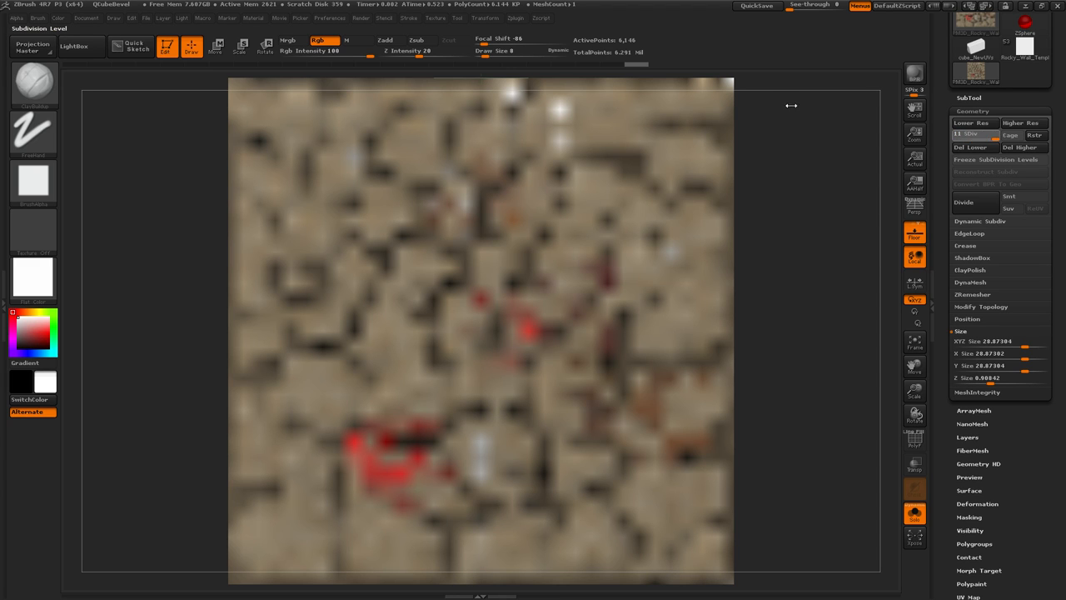
- Create a UV Master working clone of the rock wall and unwrap the clone's UVs with Symmetry on
click(516, 17)
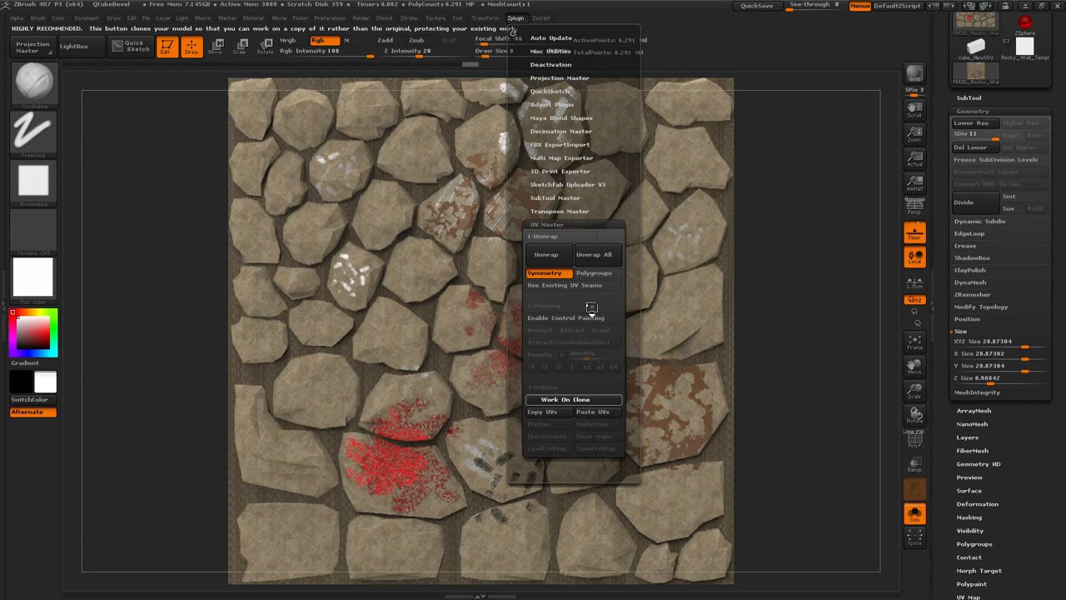
click(574, 399)
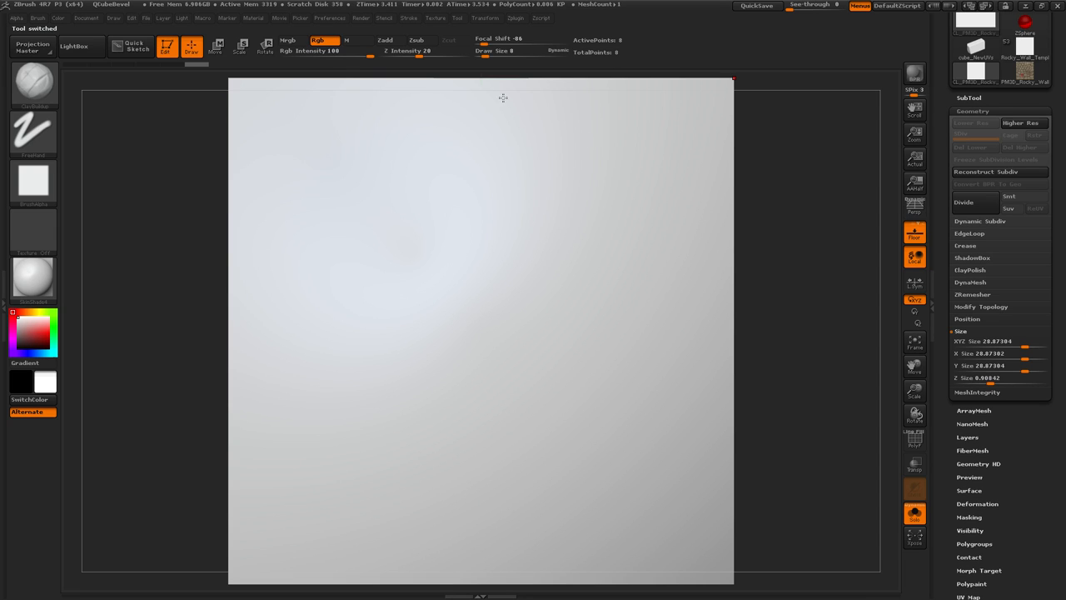
click(516, 19)
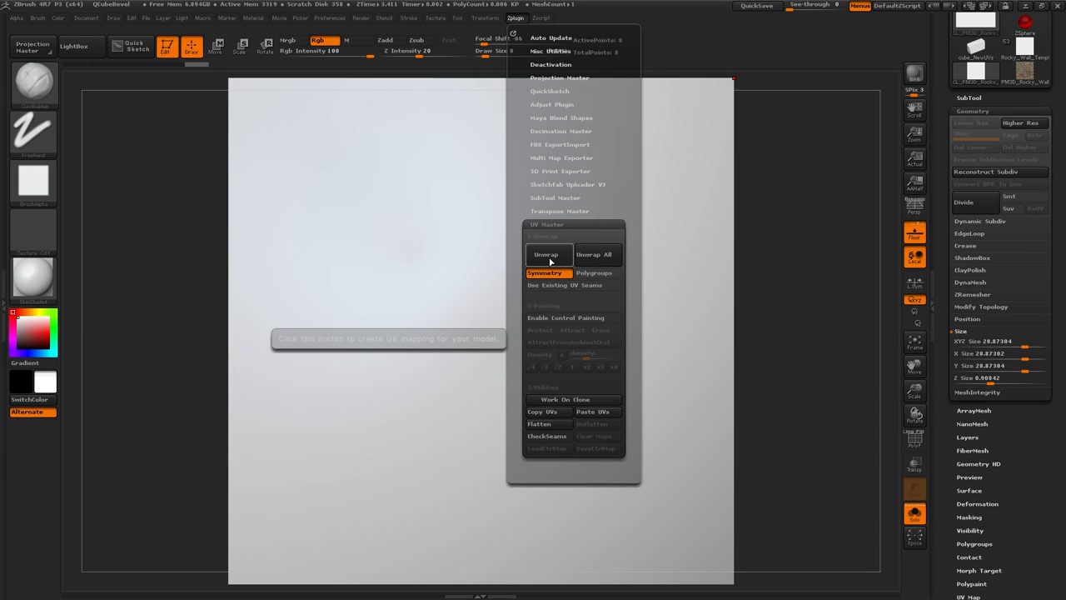
click(548, 258)
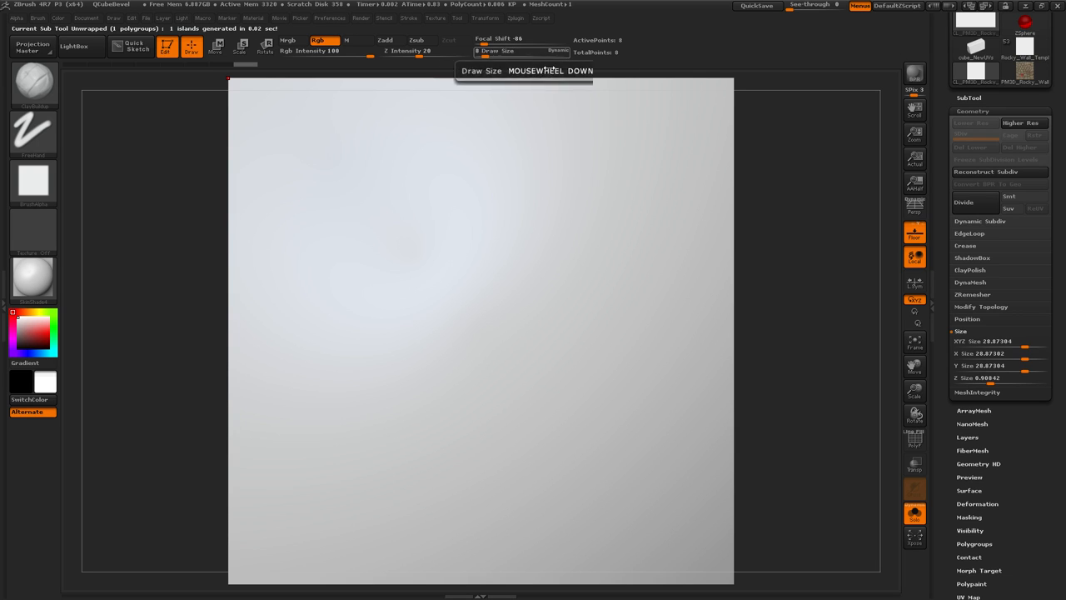
- Copy the unwrapped clone's UVs in UV Master and switch back to the painted PM3D_Rocky_Wall tool
click(516, 18)
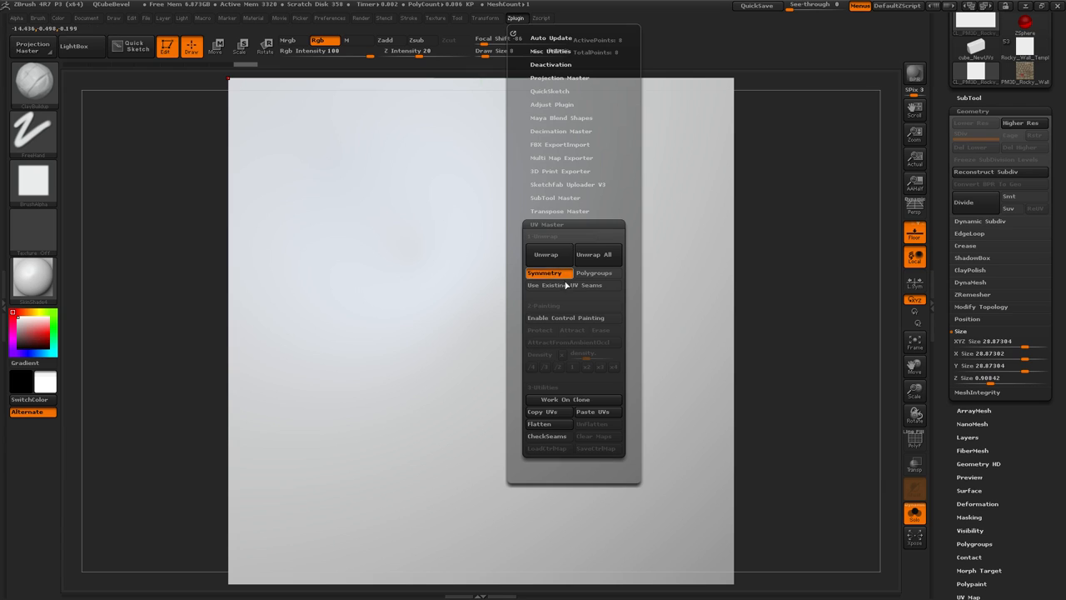
click(553, 411)
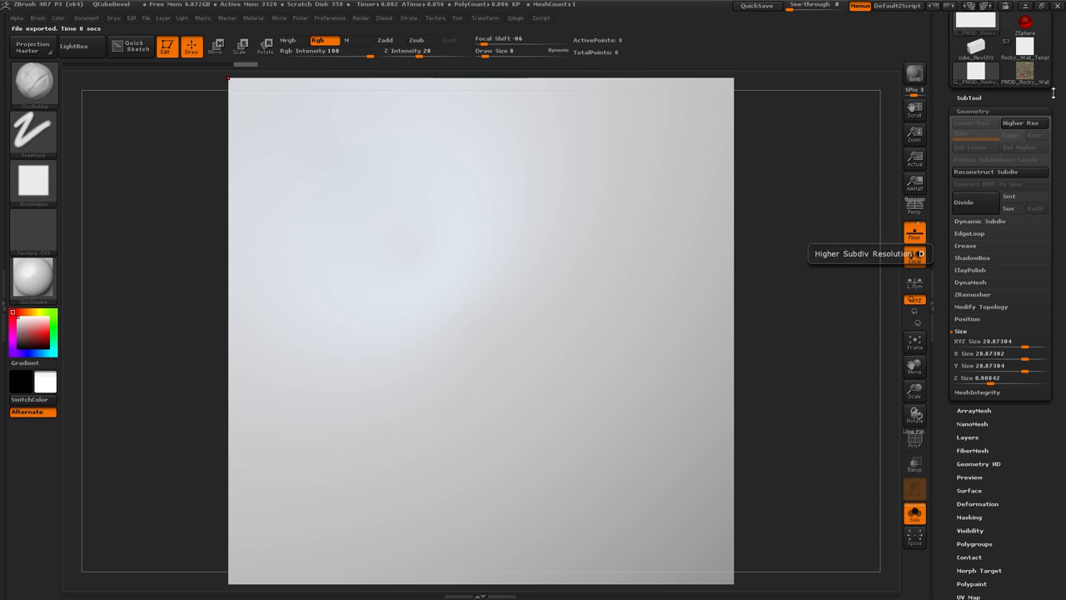
mouse_move(1023, 77)
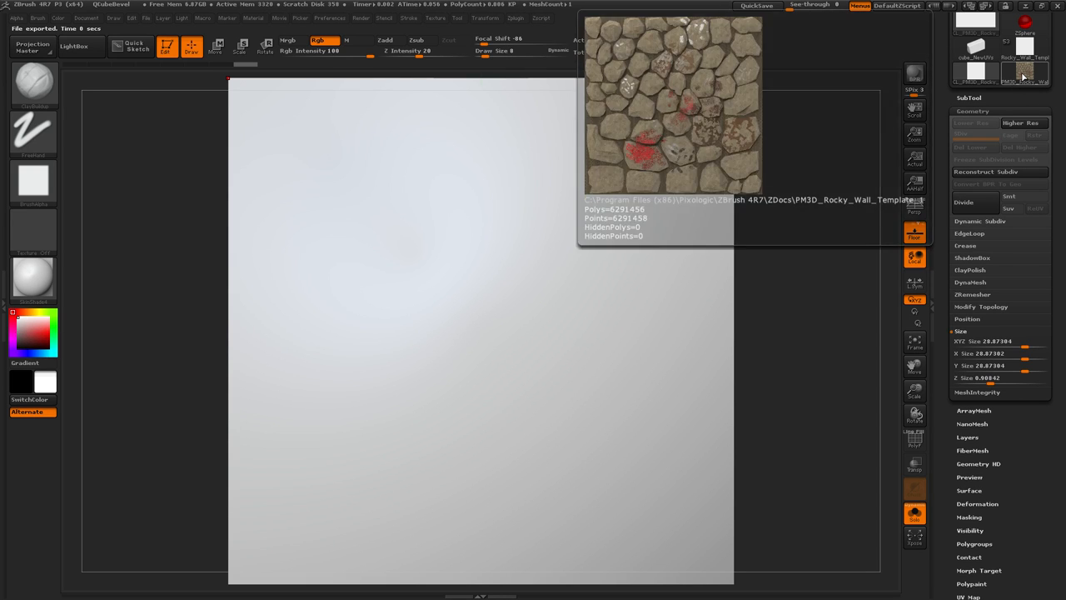
click(1024, 77)
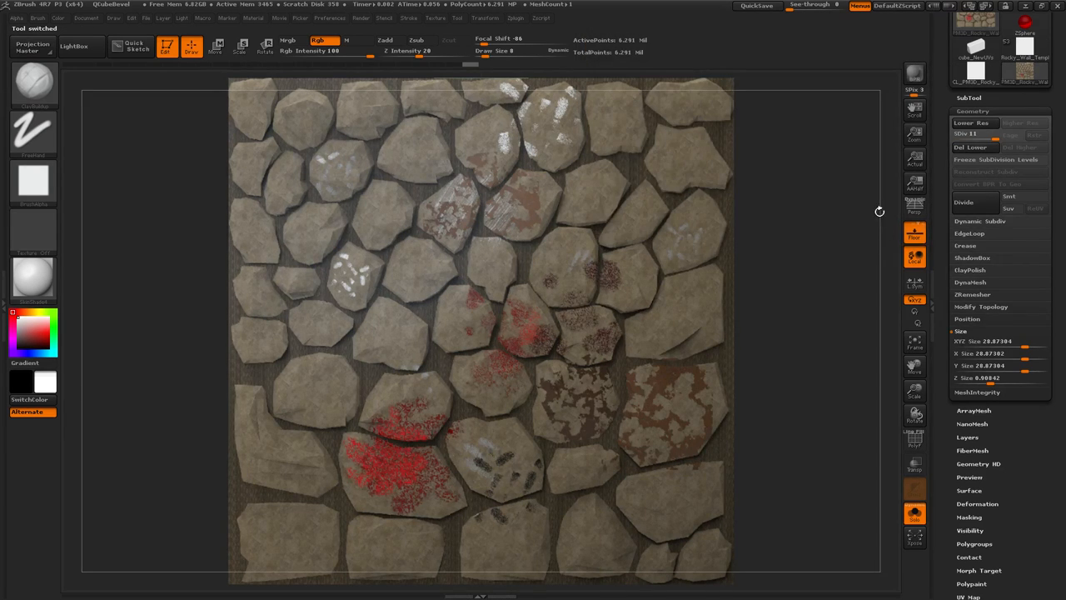
click(516, 18)
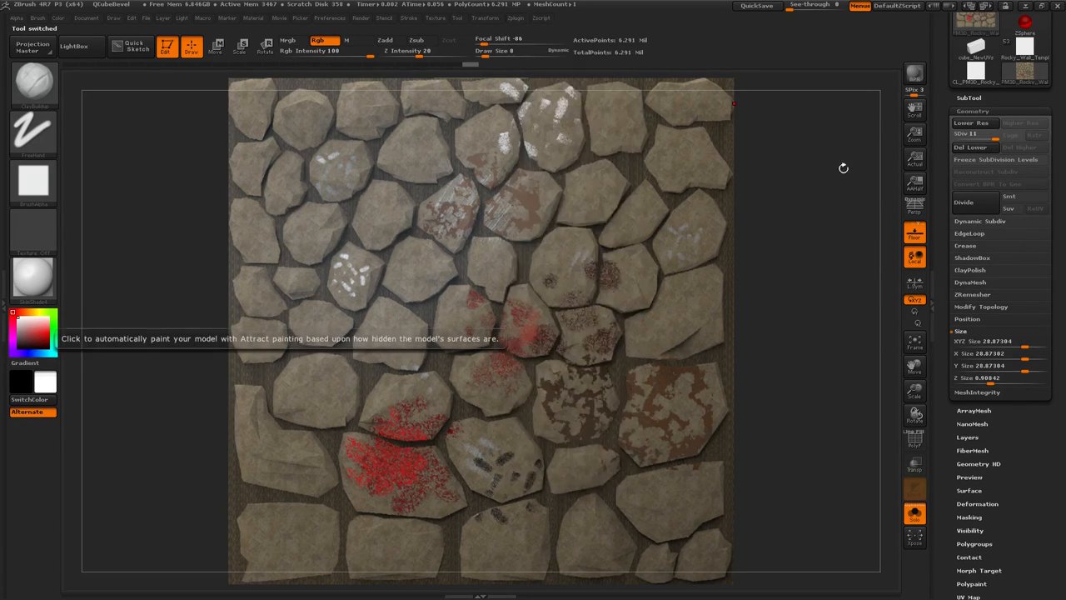
mouse_move(979, 77)
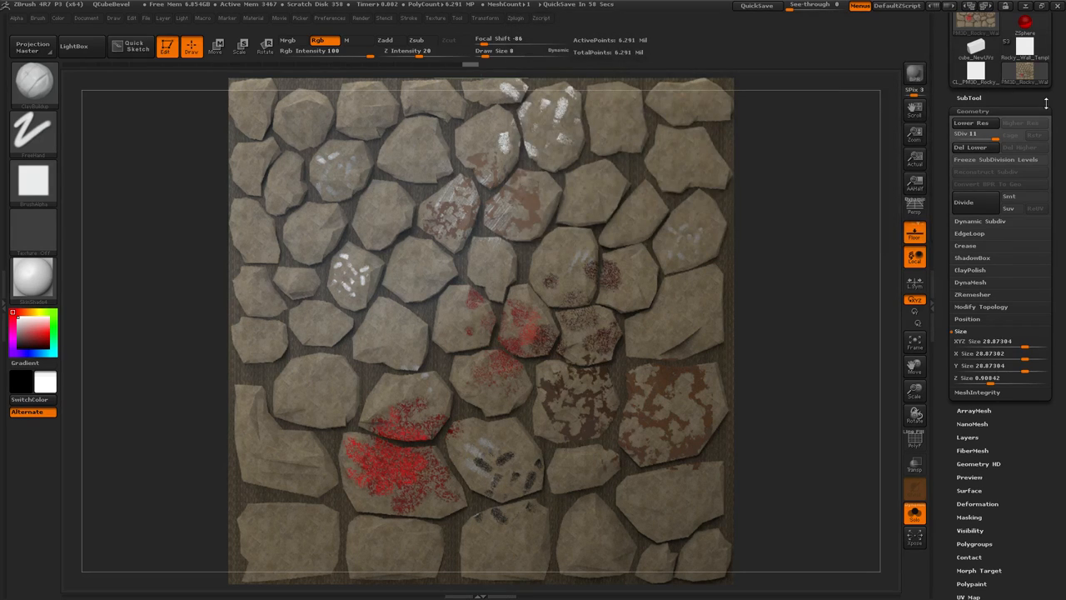
drag(950, 79, 934, 167)
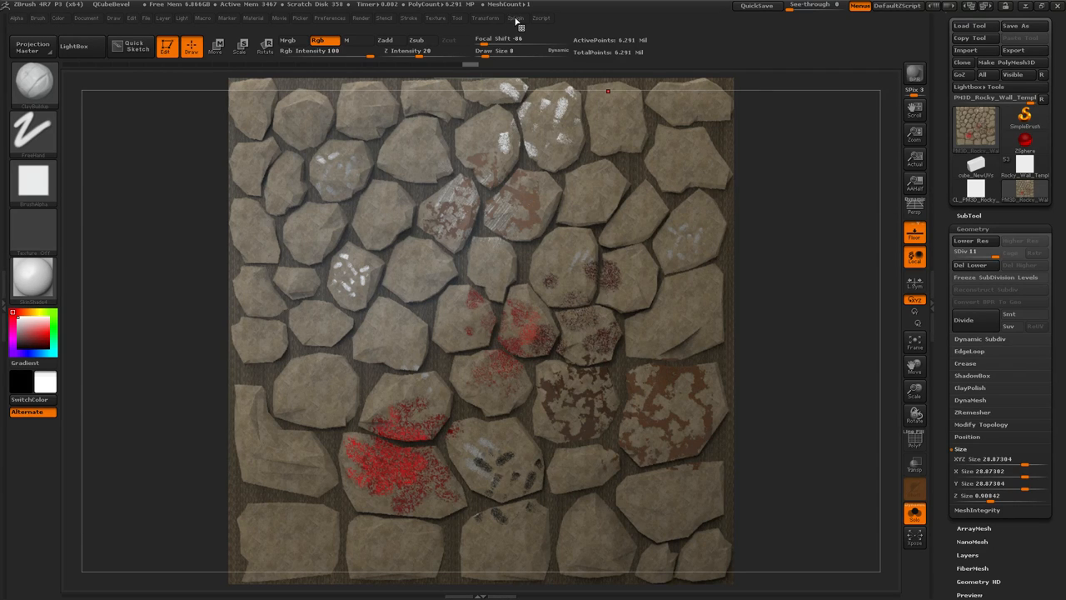
- Paste the copied UVs onto the painted PM3D_Rocky_Wall tool with UV Master
mouse_move(979, 193)
click(515, 19)
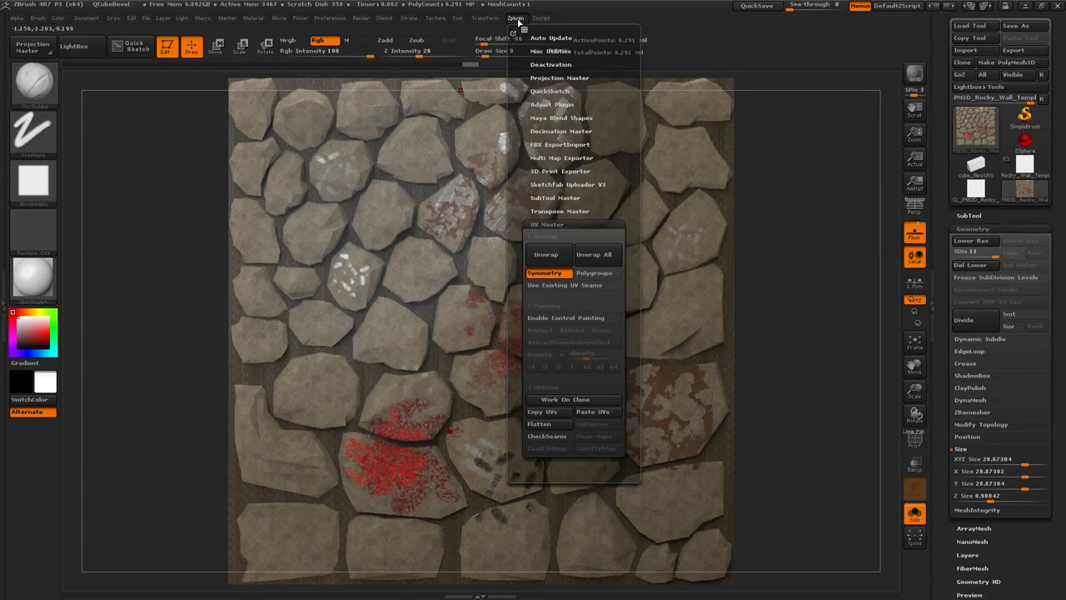
click(602, 413)
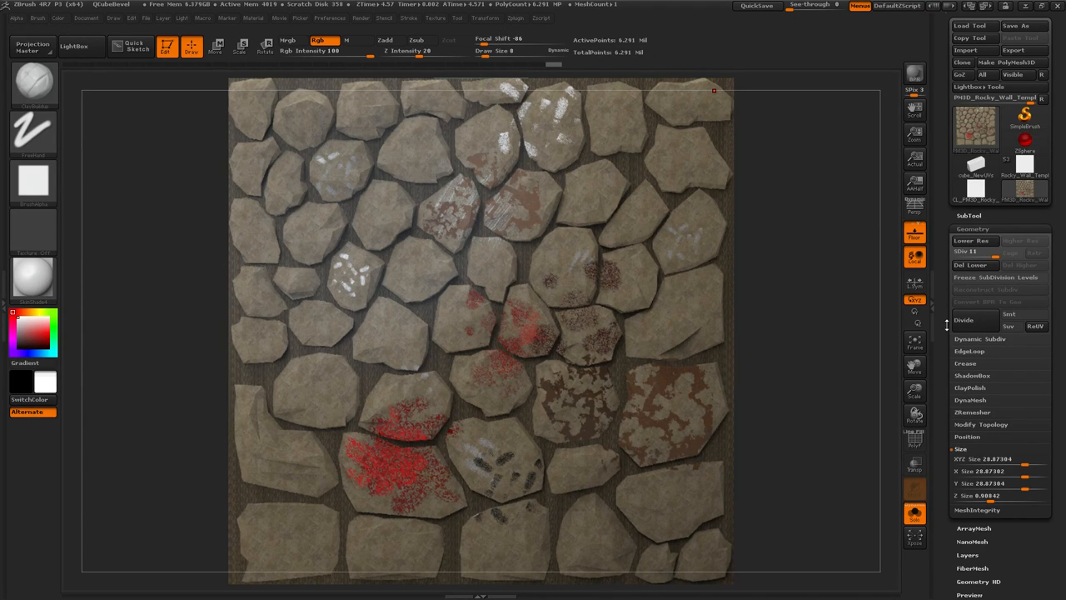
- Create a texture map from the wall's polypaint at a 2048 UV map size, and inspect the textured wall
scroll(942, 393, down, 5)
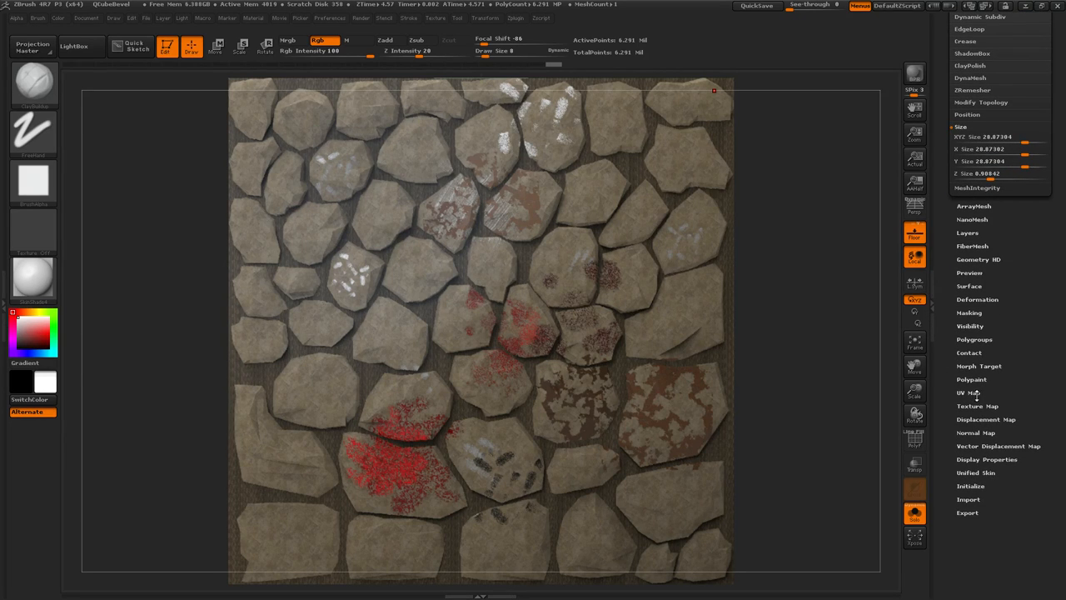
click(973, 392)
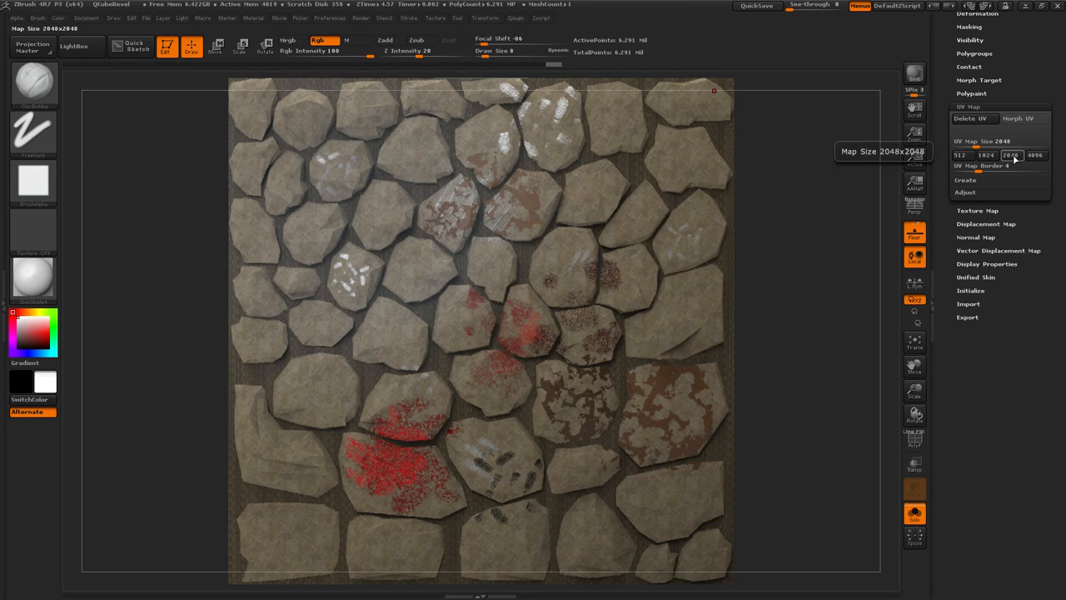
click(981, 210)
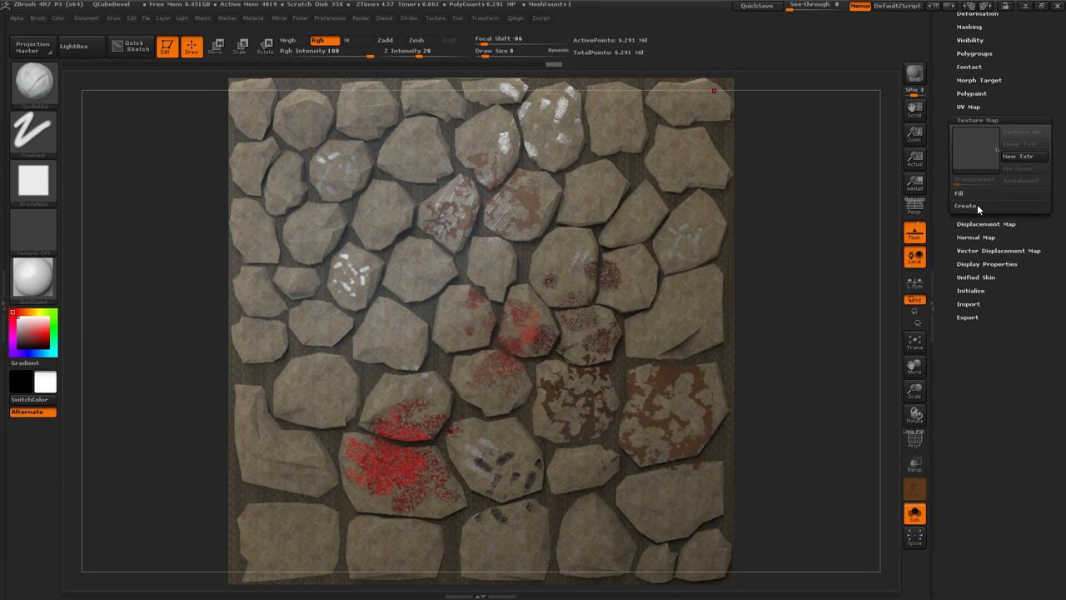
click(966, 206)
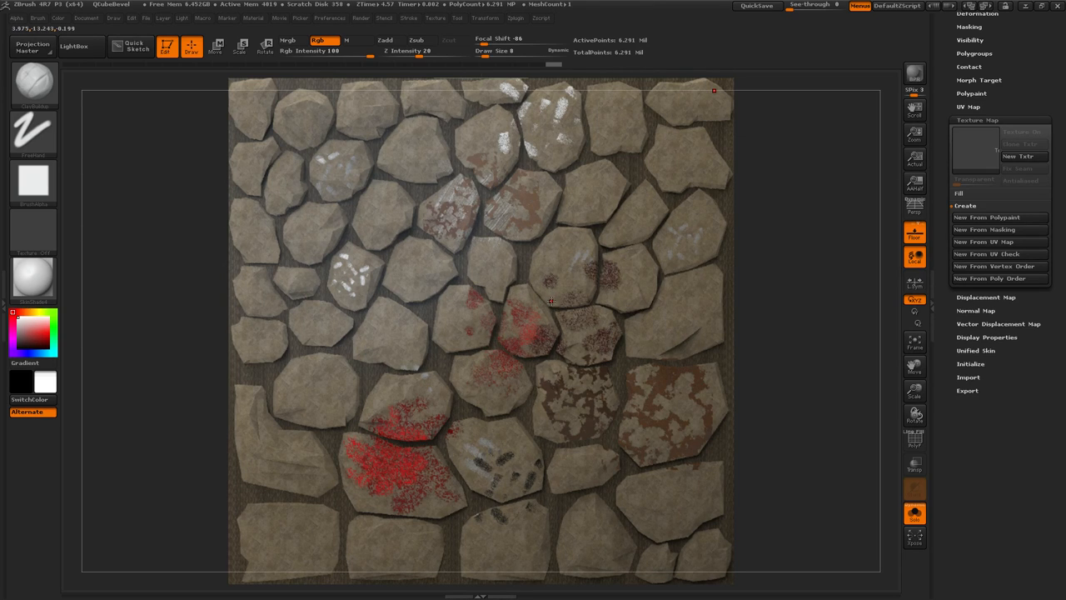
click(975, 221)
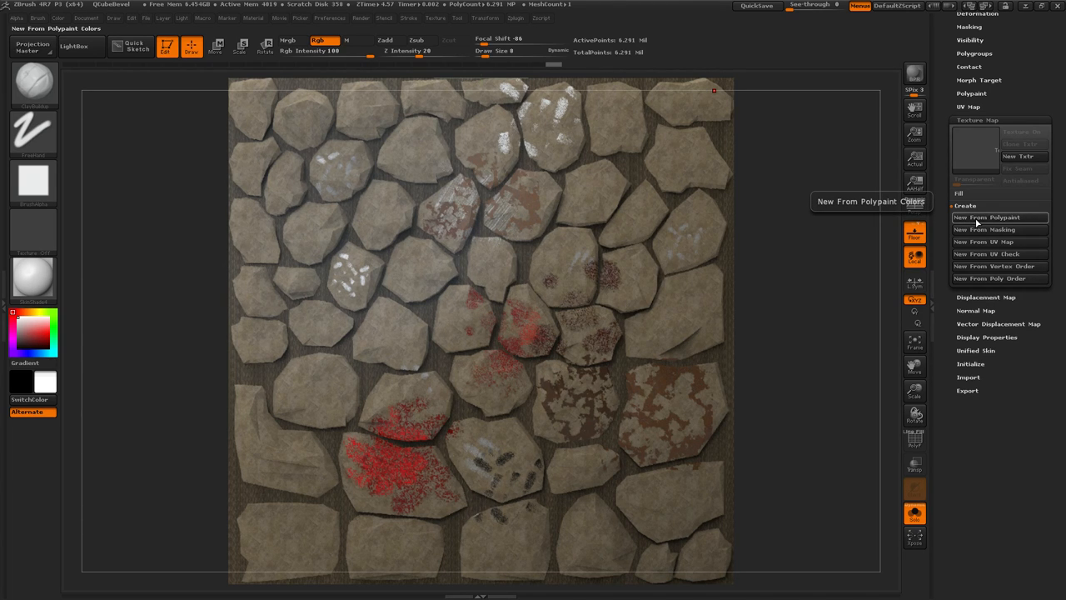
click(985, 150)
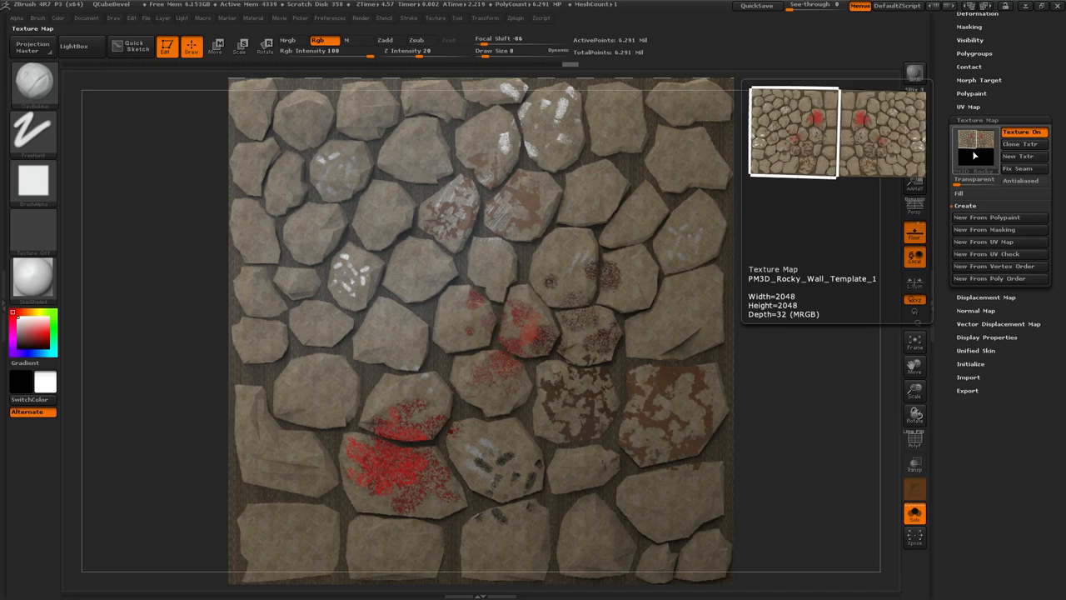
drag(799, 219, 718, 236)
drag(345, 237, 867, 188)
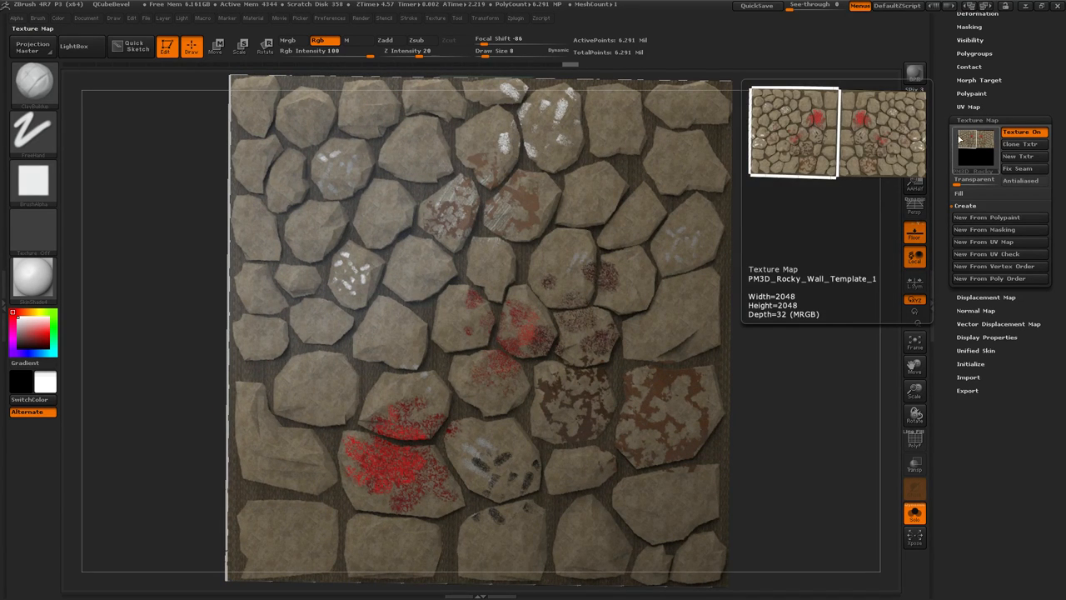
shift+drag(775, 204, 775, 215)
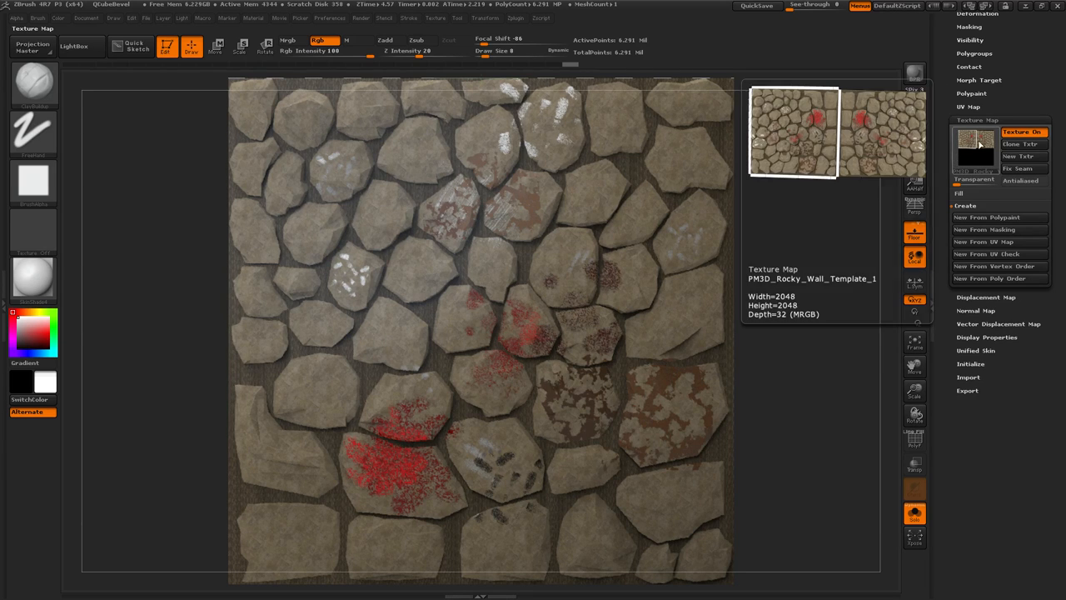
- Lower the textured rock wall to subdivision level 1 and inspect the low-resolution mesh
drag(944, 105, 939, 196)
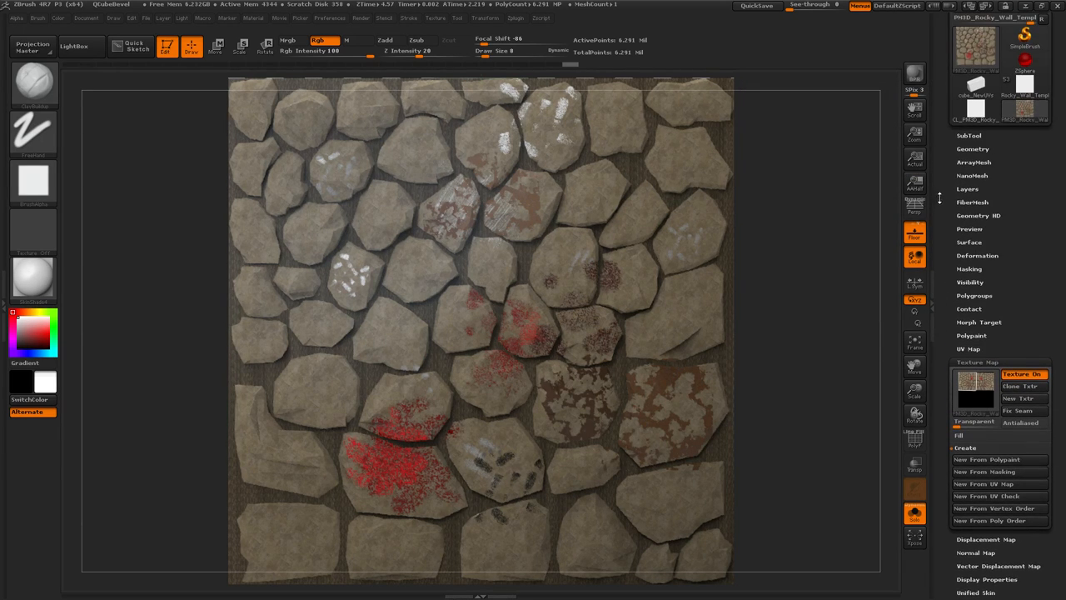
click(974, 149)
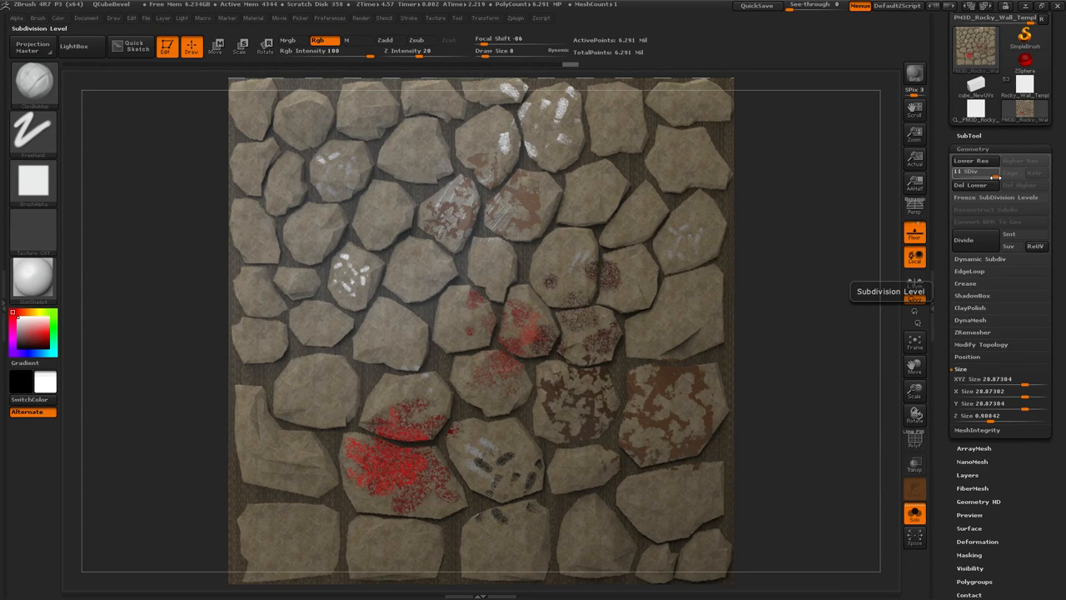
drag(996, 176, 966, 179)
click(958, 184)
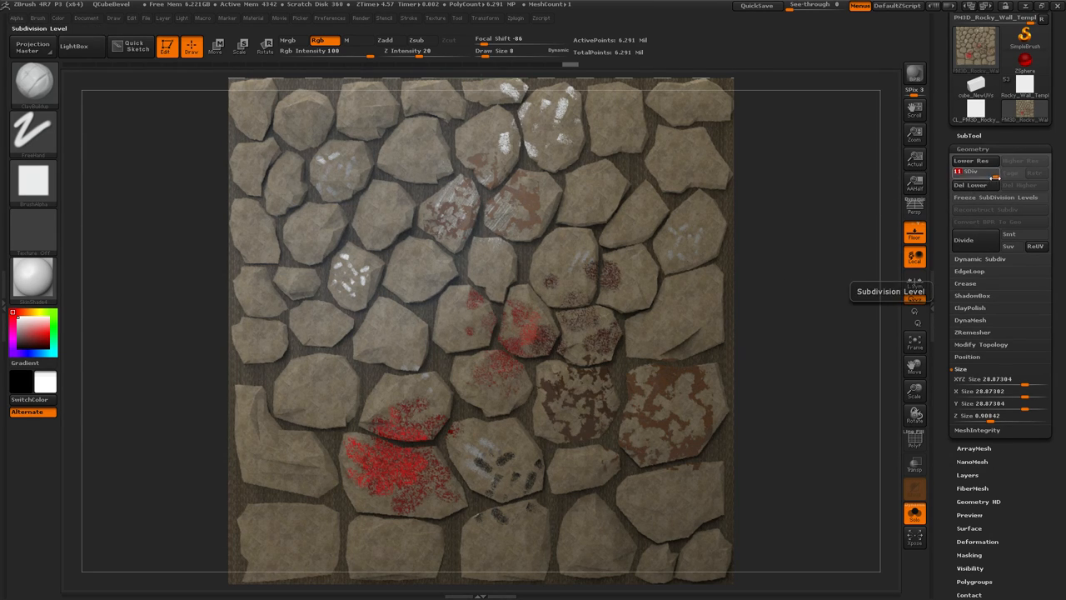
drag(995, 175, 943, 182)
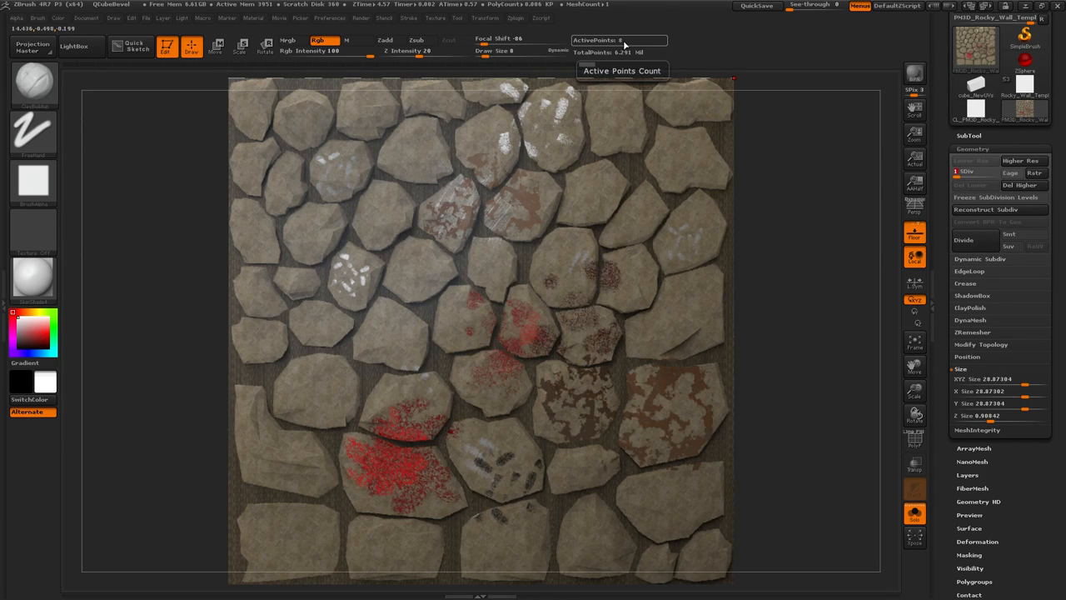
drag(802, 167, 757, 196)
drag(705, 269, 791, 256)
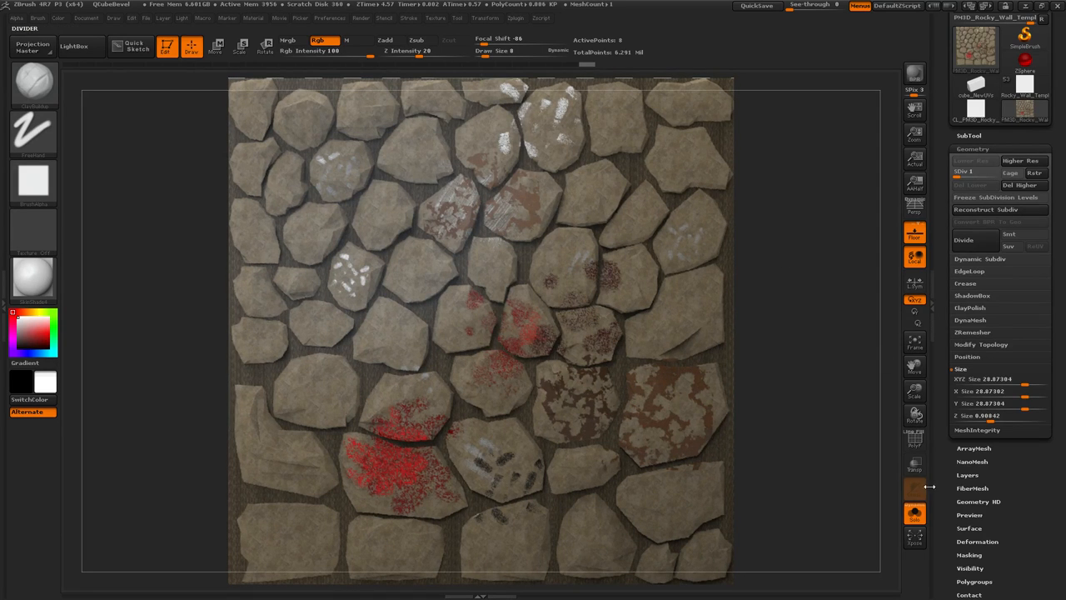
- Compare the level 1 wall with its texture map switched off and back on
drag(947, 486, 946, 401)
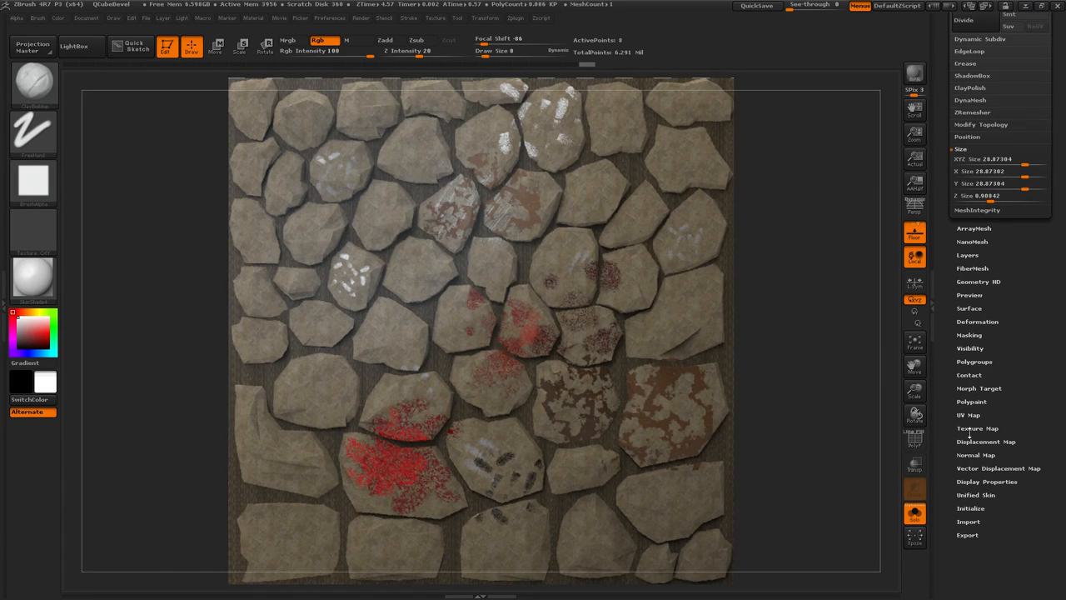
click(977, 428)
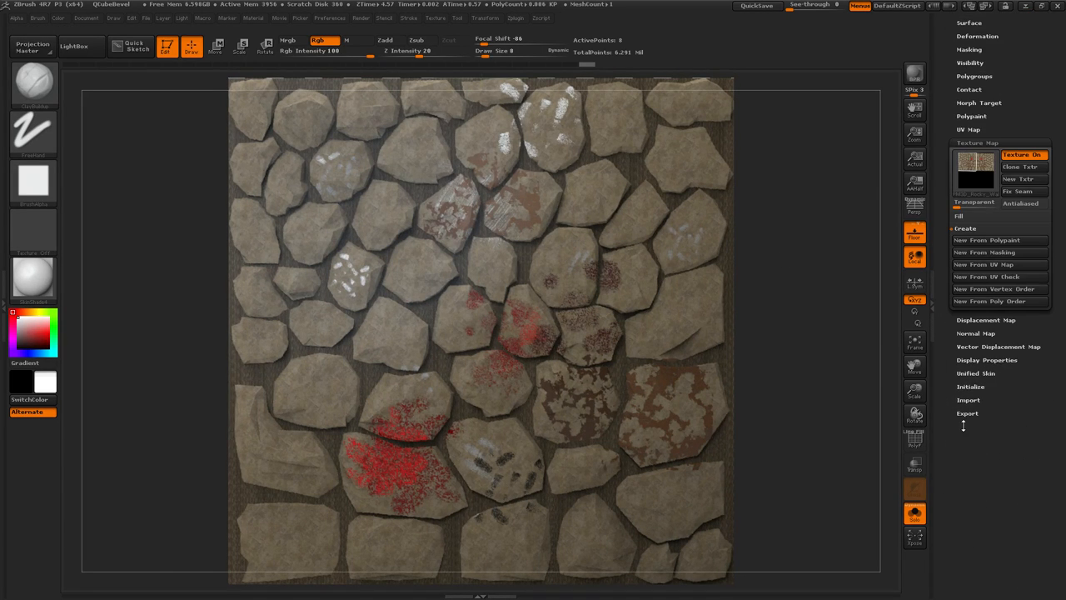
click(1018, 156)
click(1016, 155)
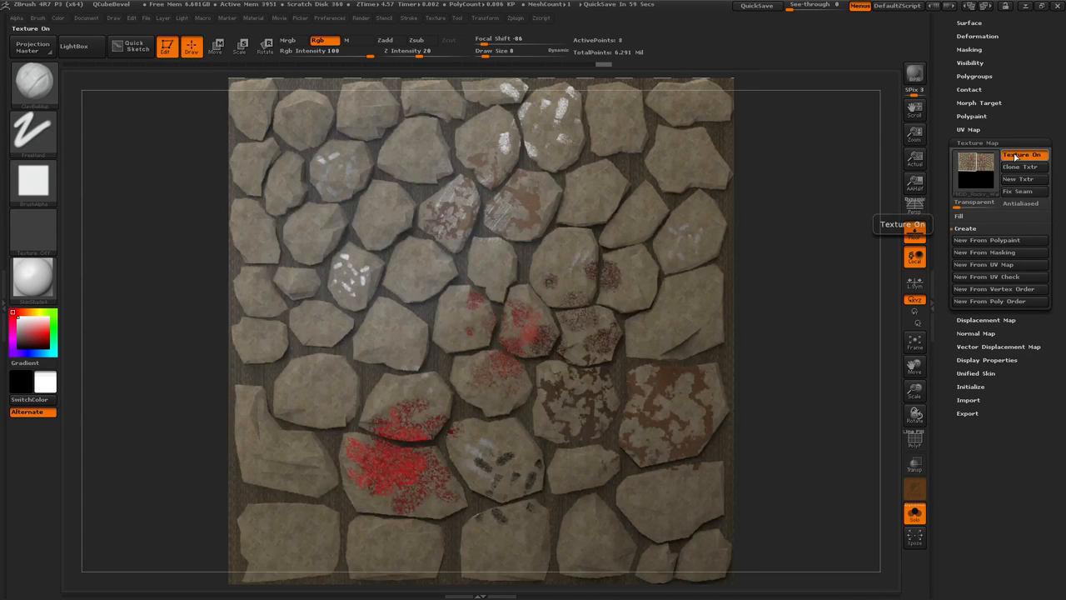
click(1017, 155)
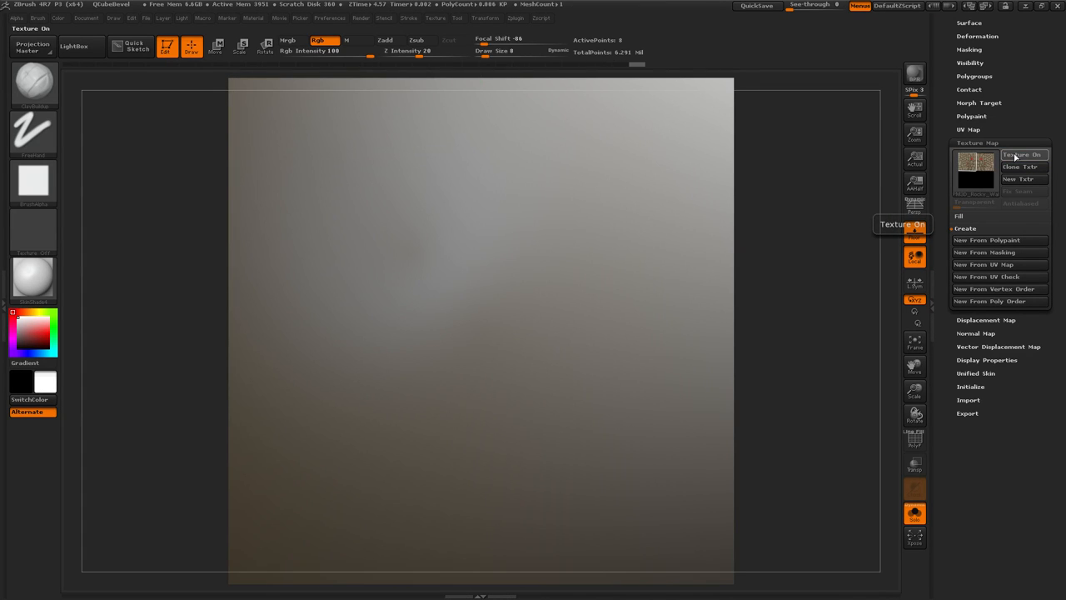
click(1017, 156)
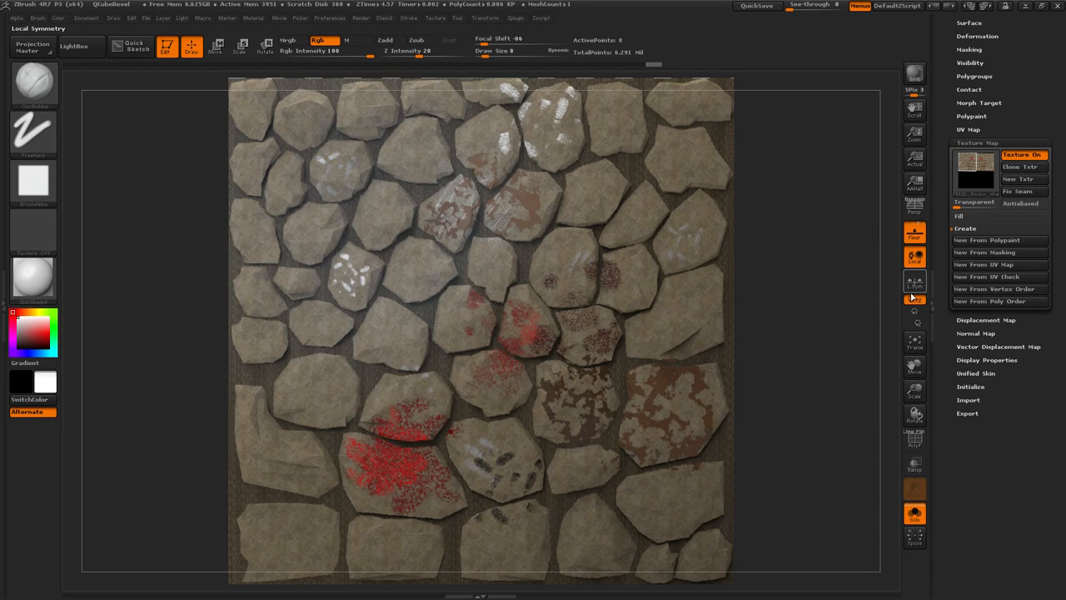
click(968, 319)
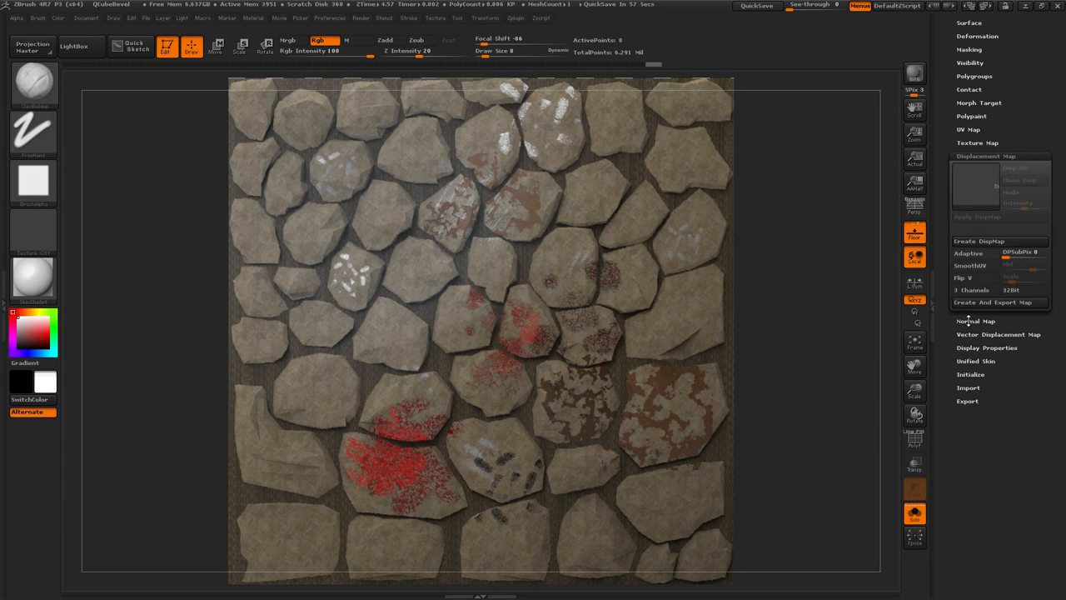
click(964, 143)
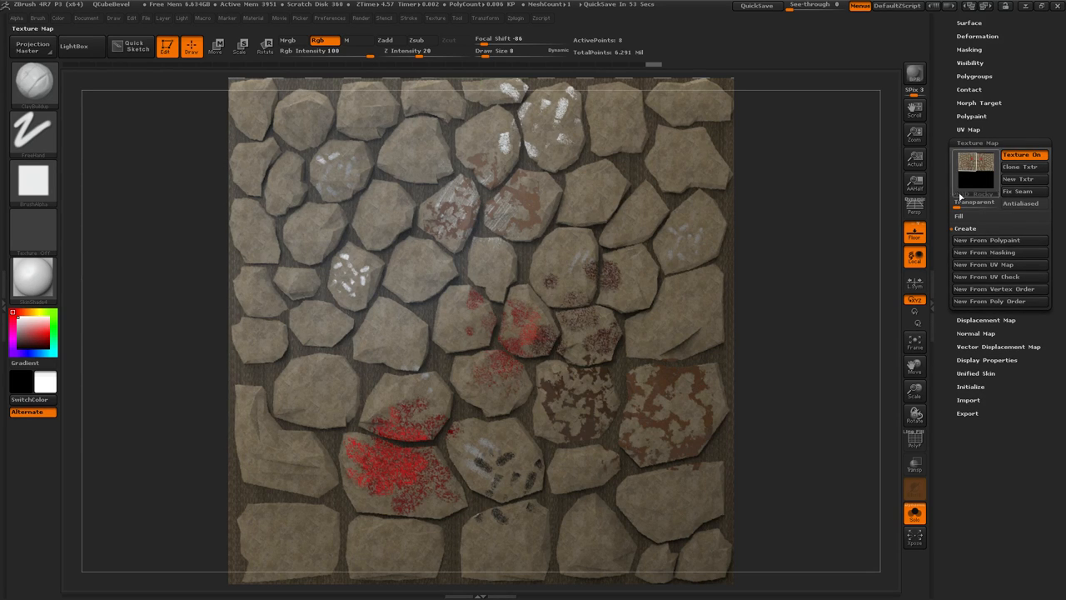
click(974, 319)
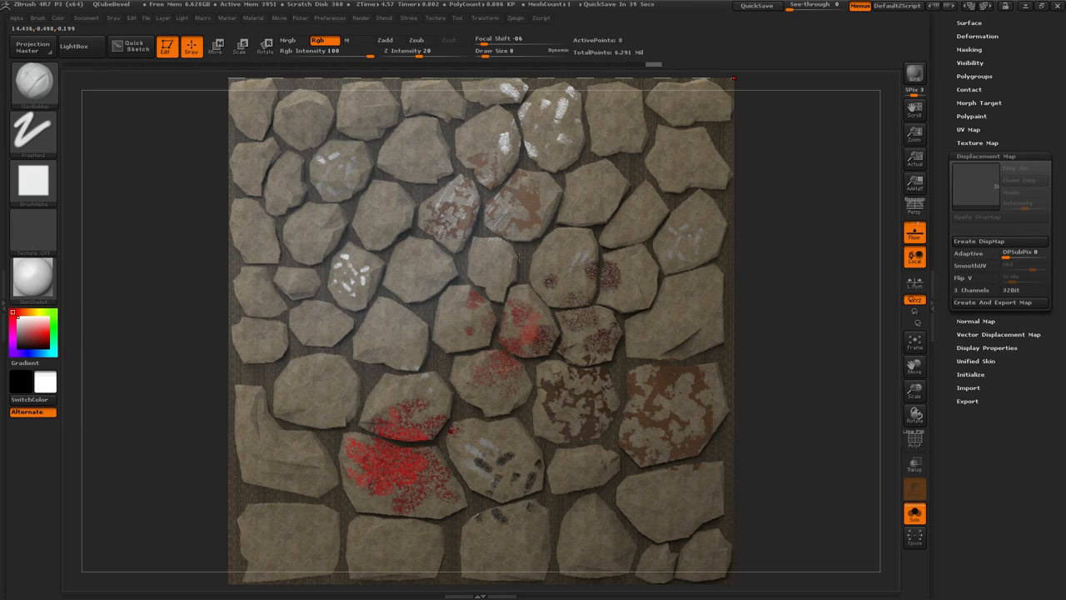
click(975, 143)
click(970, 166)
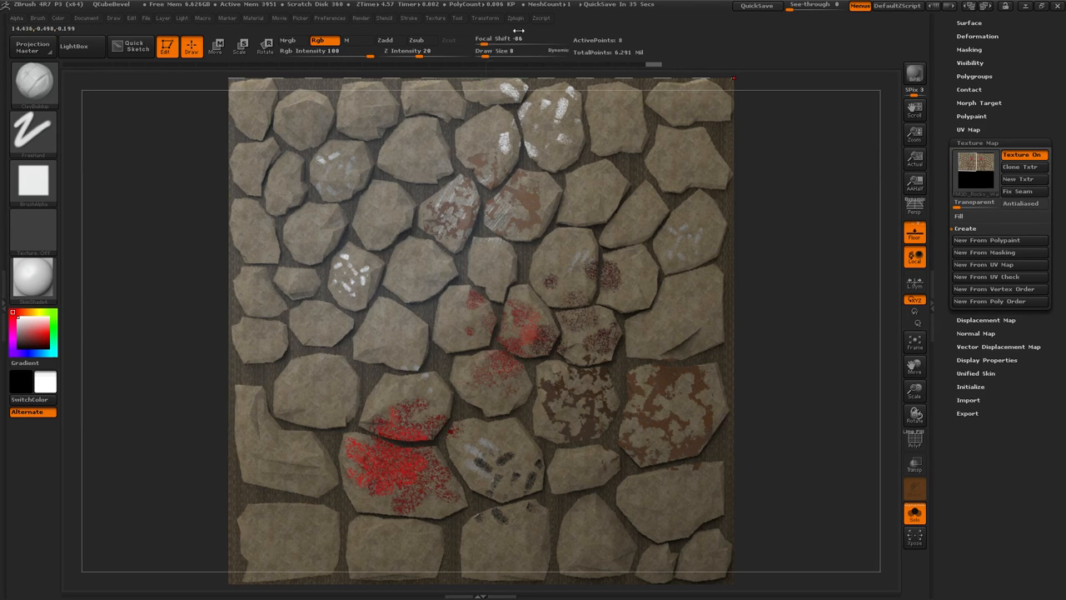
- Start an FBX export of the level 1 wall using All, FBX 2014, binary format, Tris, Embed Maps and SNormals
click(515, 18)
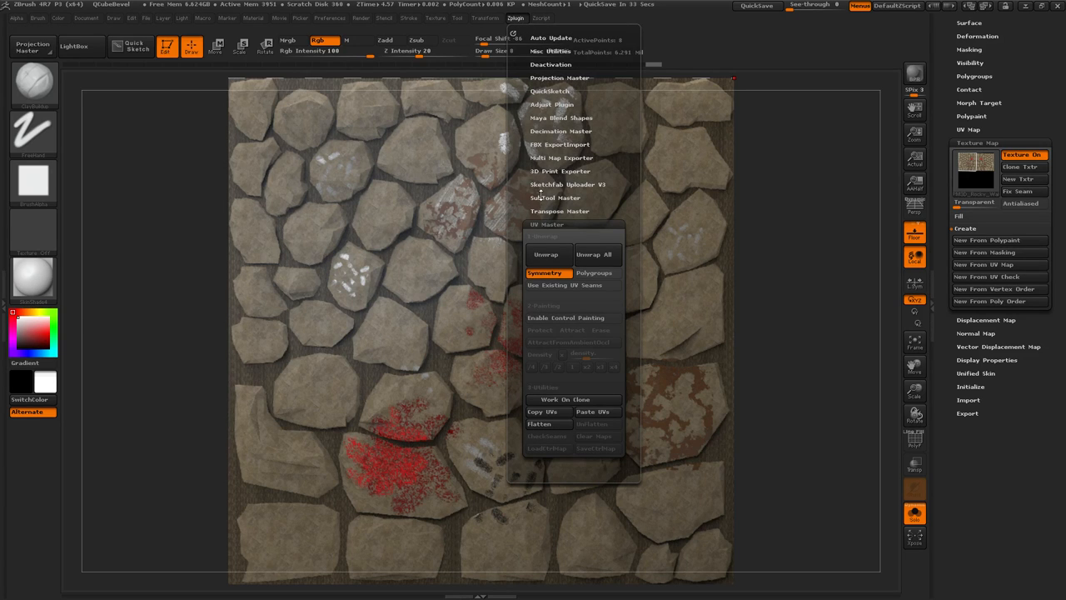
click(540, 144)
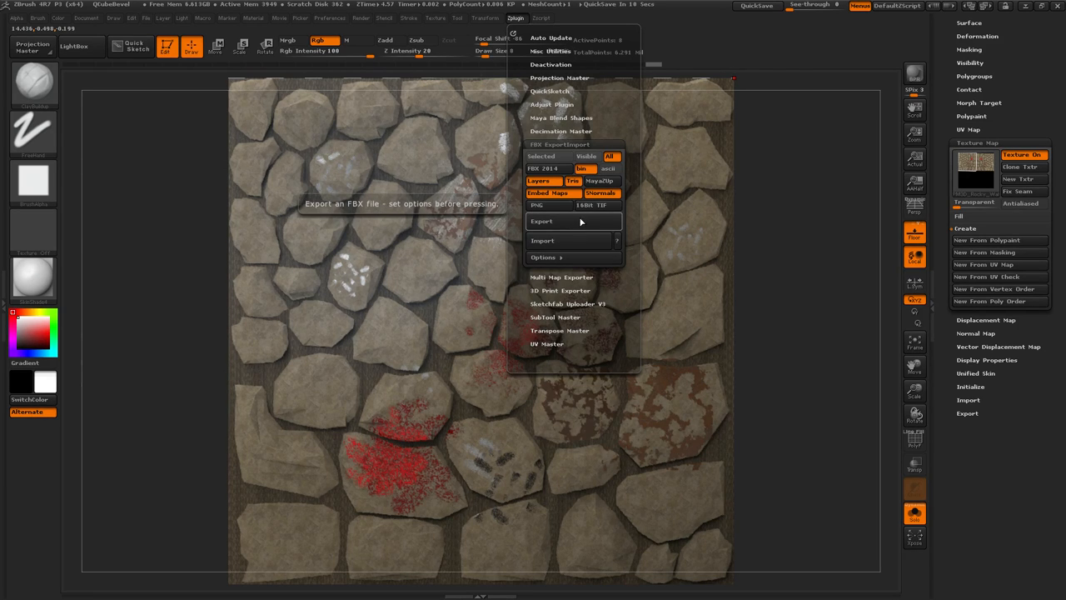
click(558, 145)
click(558, 145)
drag(558, 146, 558, 107)
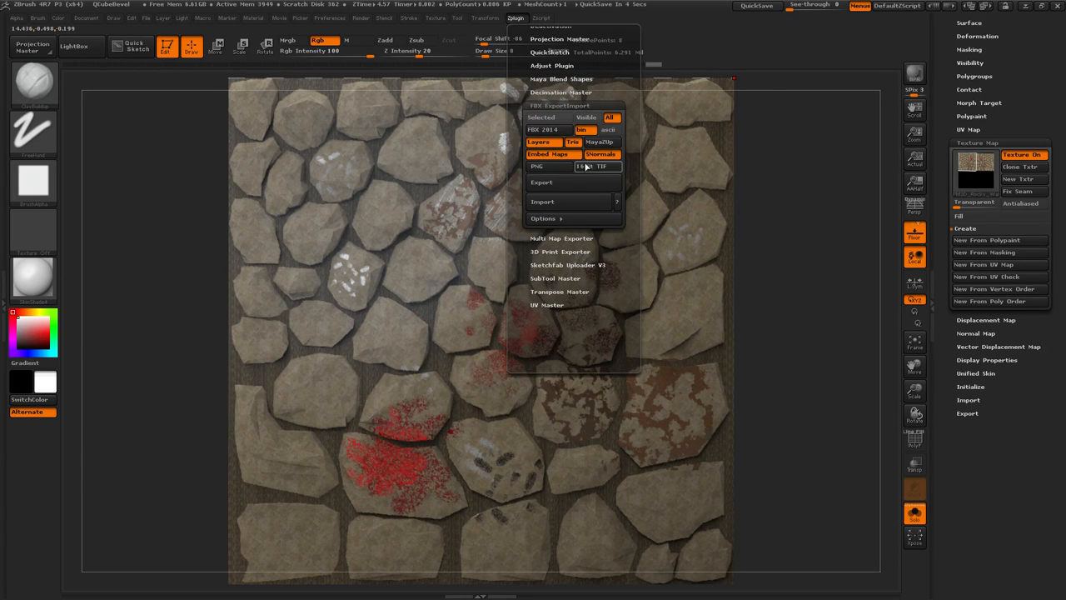
click(572, 188)
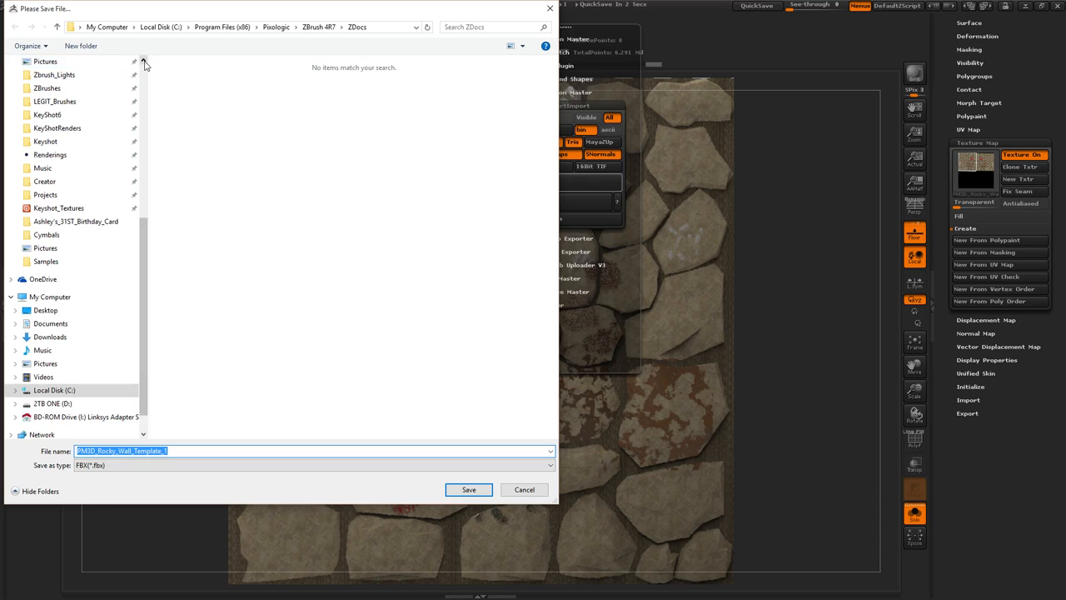
- Save the FBX export as Rocky_Wall in the Pictures folder on drive D
click(144, 64)
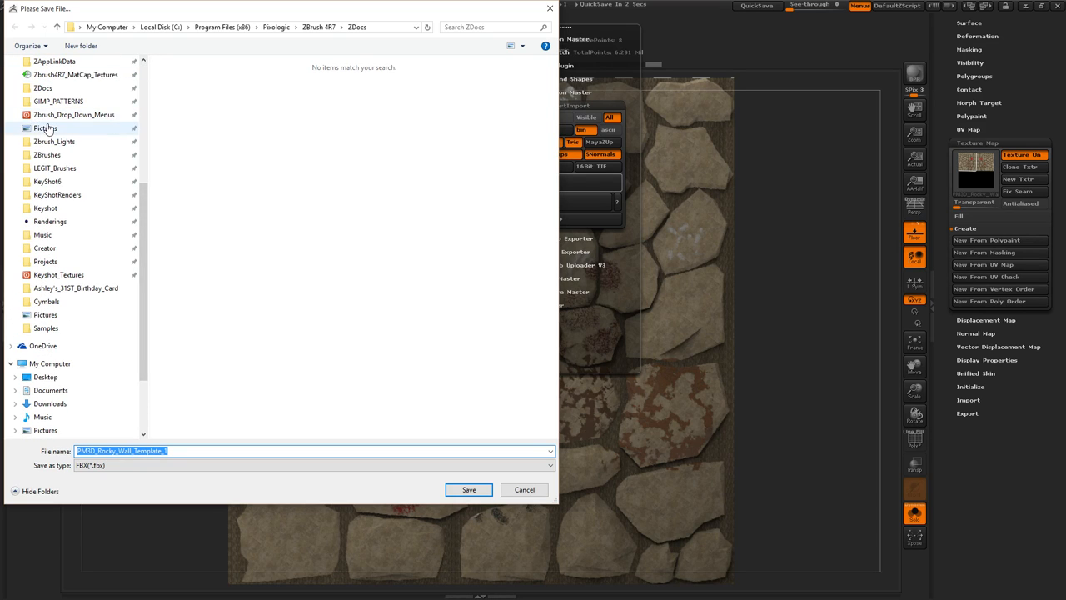
click(46, 128)
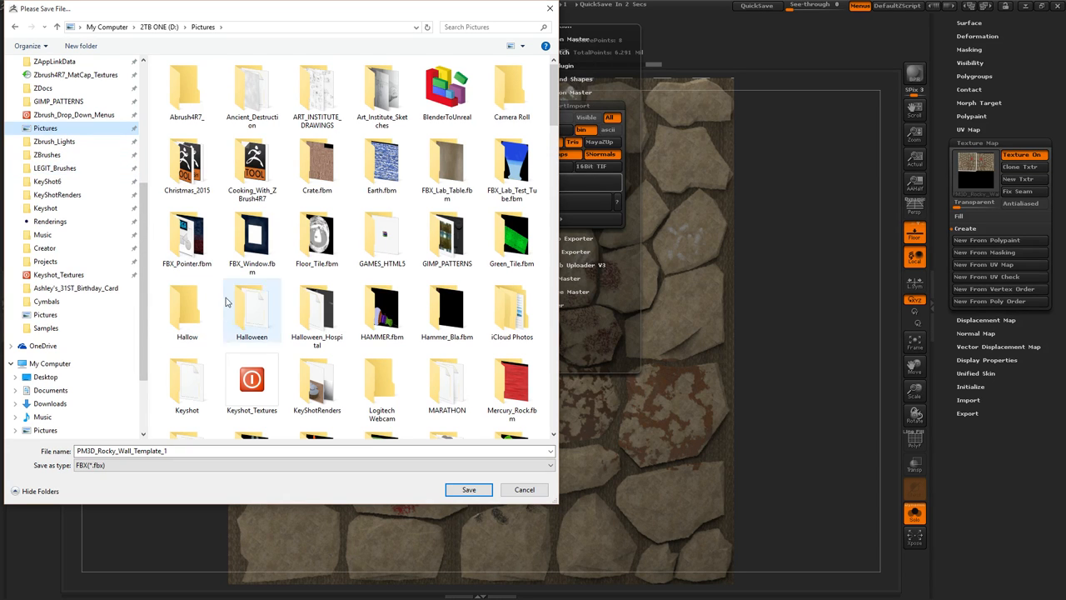
double_click(204, 450)
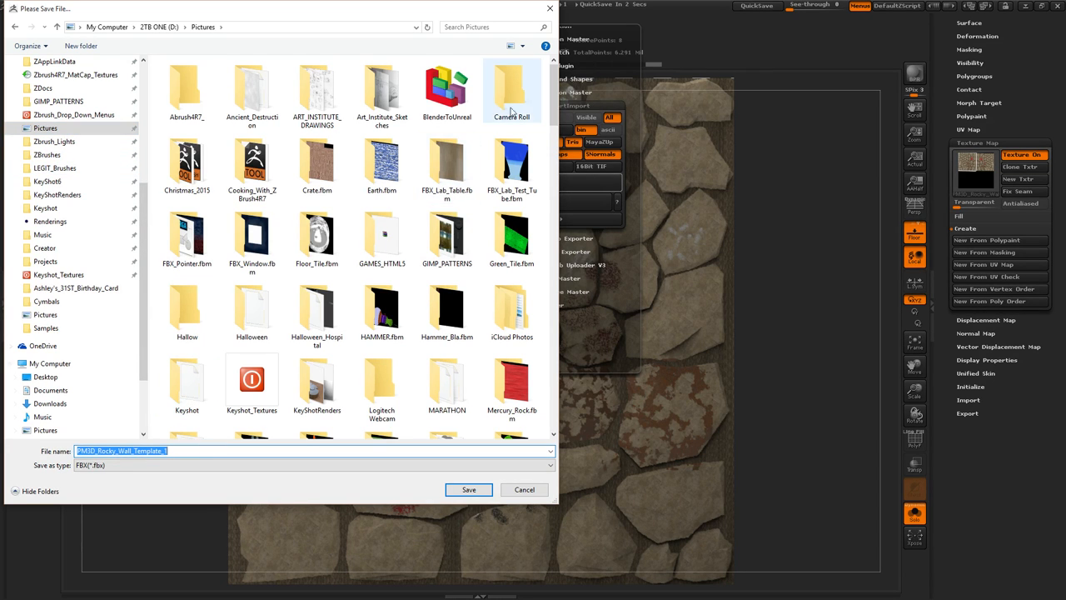
mouse_move(554, 94)
mouse_down()
mouse_move(562, 271)
mouse_move(556, 82)
mouse_up()
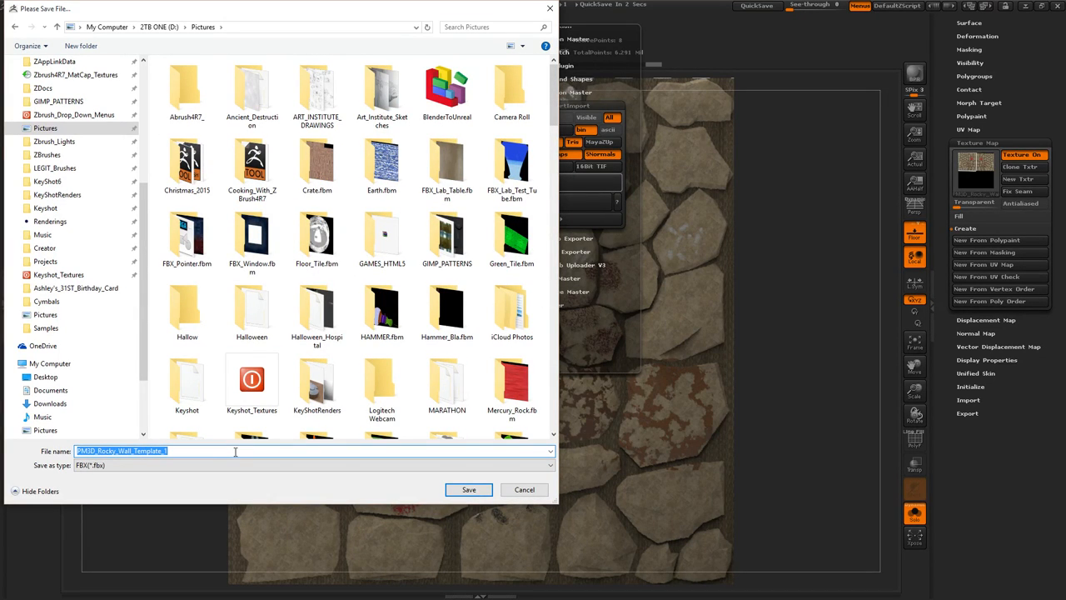
text(Rocky_Wall)
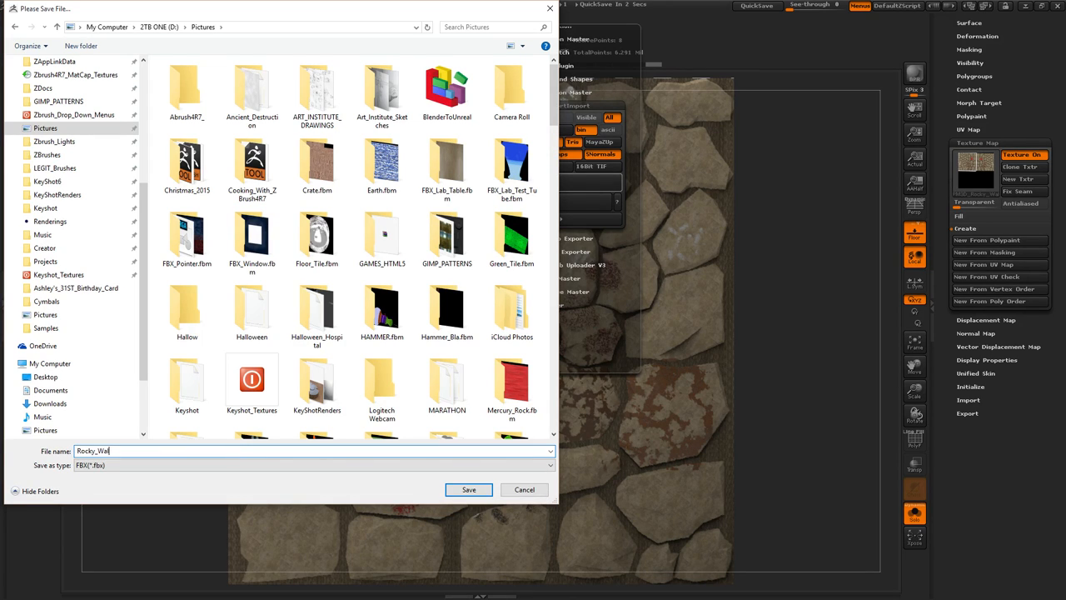
double_click(235, 451)
click(459, 491)
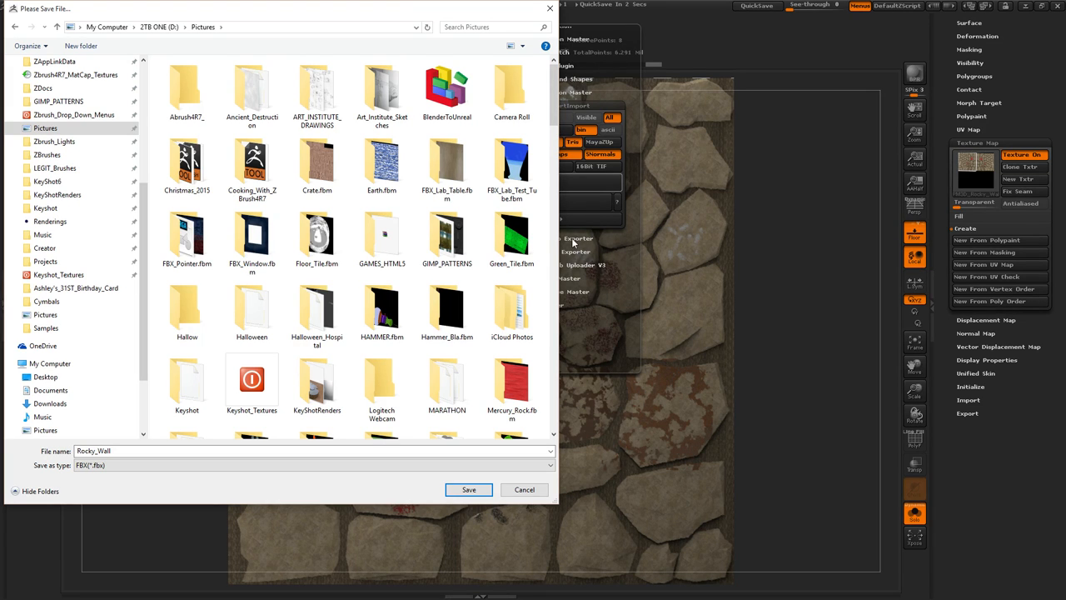
click(459, 489)
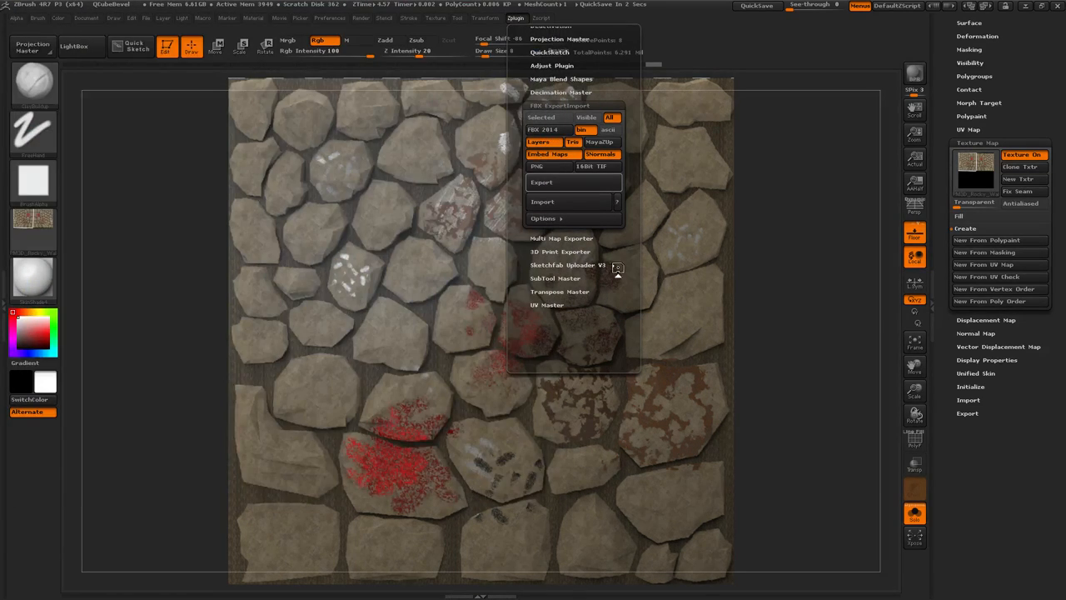
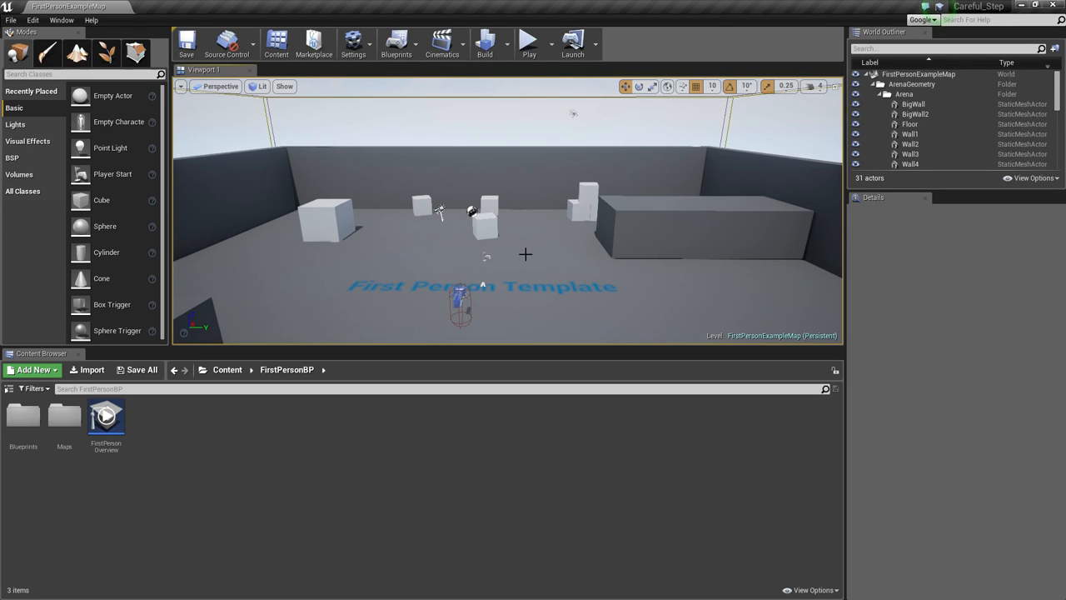
- Switch to Unreal Editor, play-test the first-person template level by walking and shooting at the cubes, and end the session
mouse_move(517, 248)
right_down()
mouse_move(518, 308)
mouse_move(450, 217)
mouse_move(425, 221)
mouse_move(516, 248)
right_up()
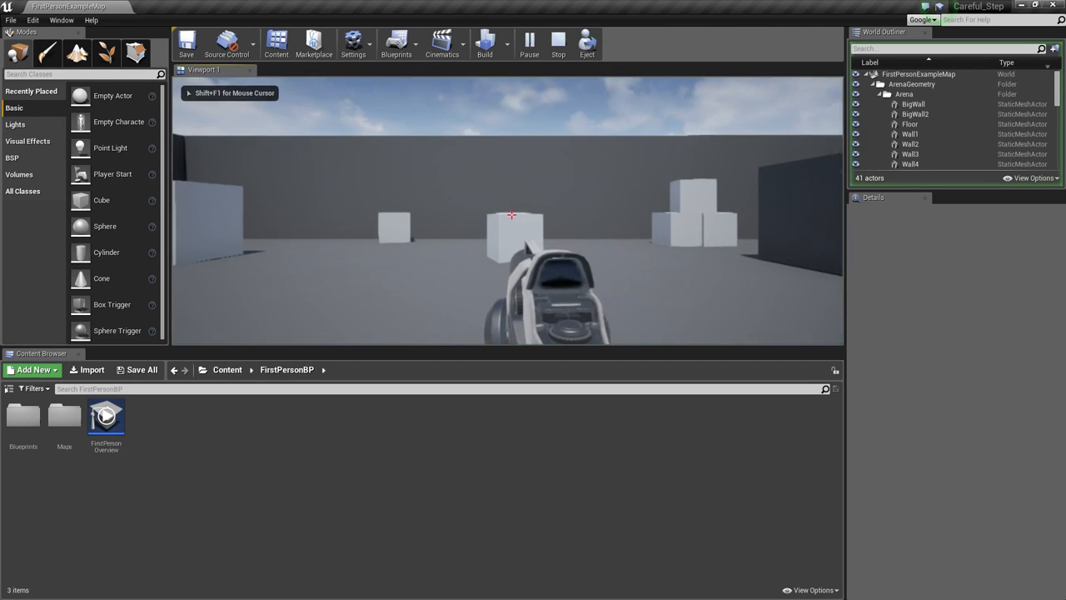
key(w)
click(512, 215)
click(511, 215)
click(512, 215)
key(w)
click(512, 215)
click(511, 215)
click(511, 215)
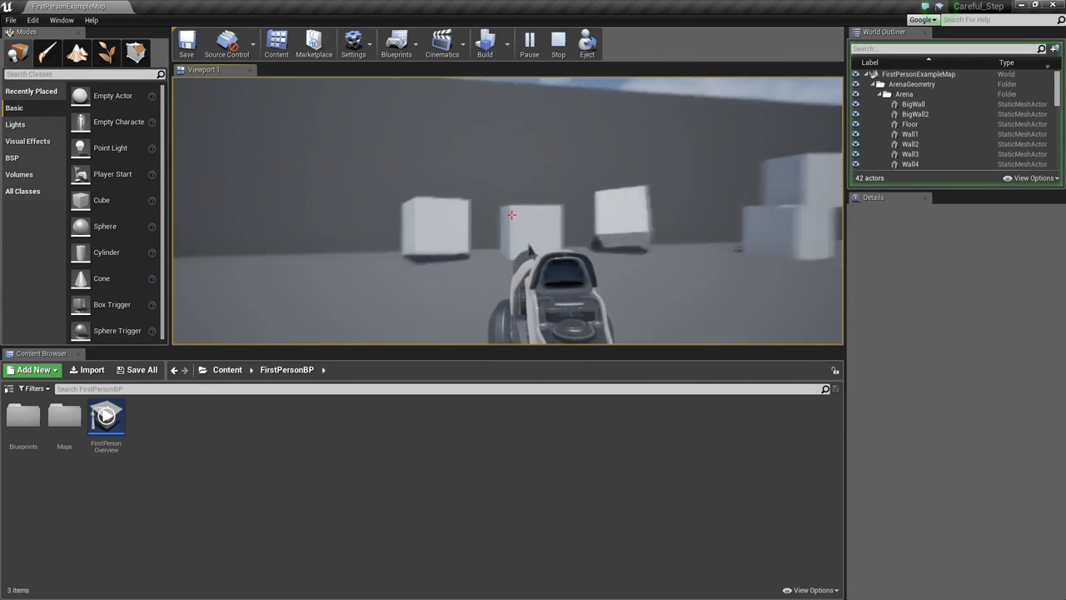
click(511, 215)
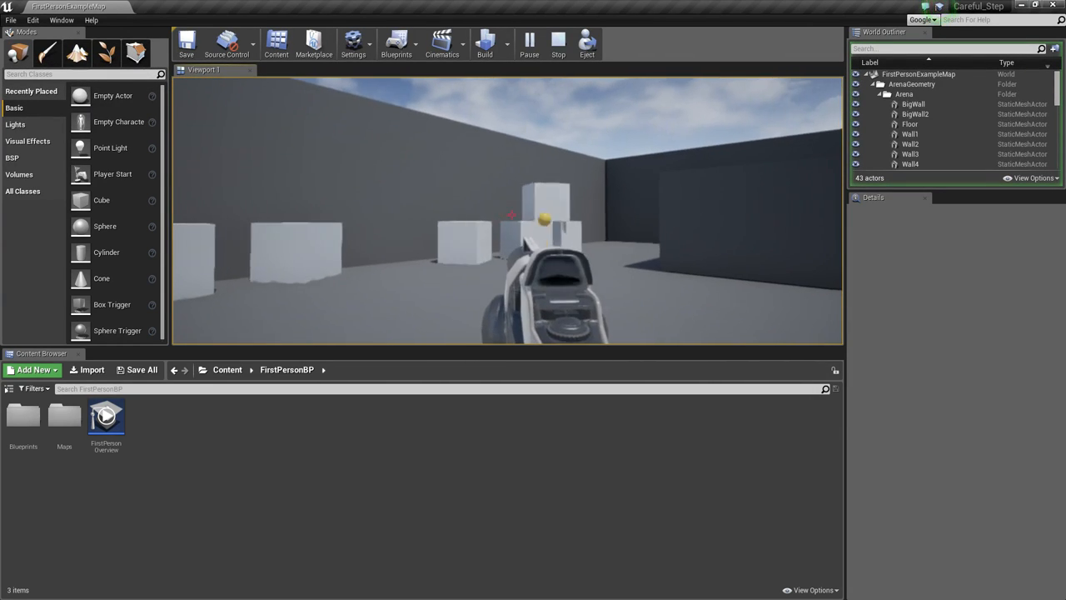
key(Escape)
mouse_move(578, 183)
right_down()
mouse_move(578, 125)
mouse_move(578, 184)
right_up()
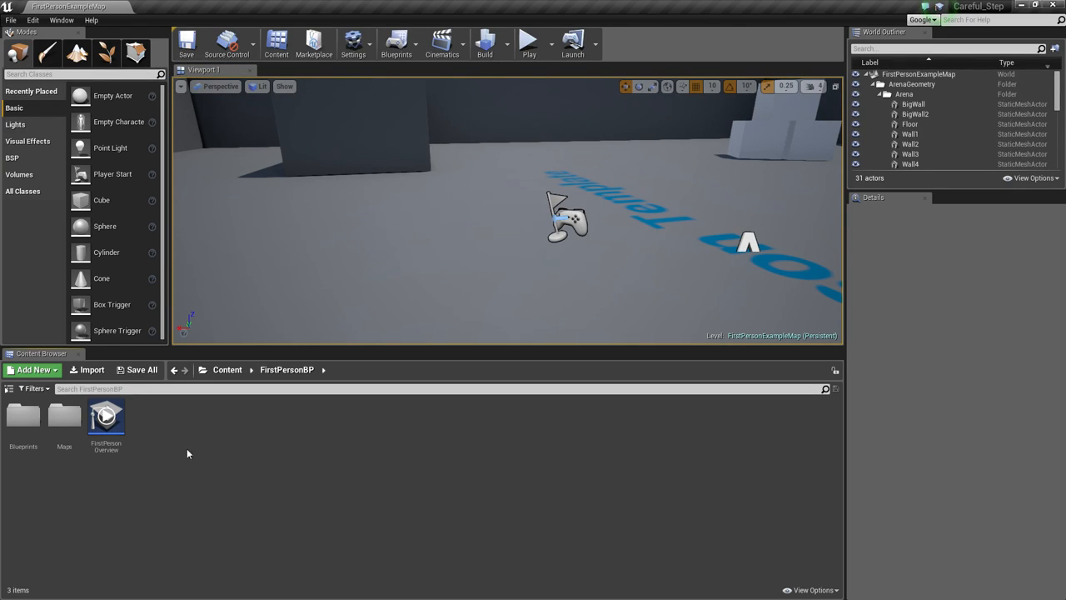
double_click(56, 424)
key(alt+Left)
double_click(36, 427)
key(alt+Left)
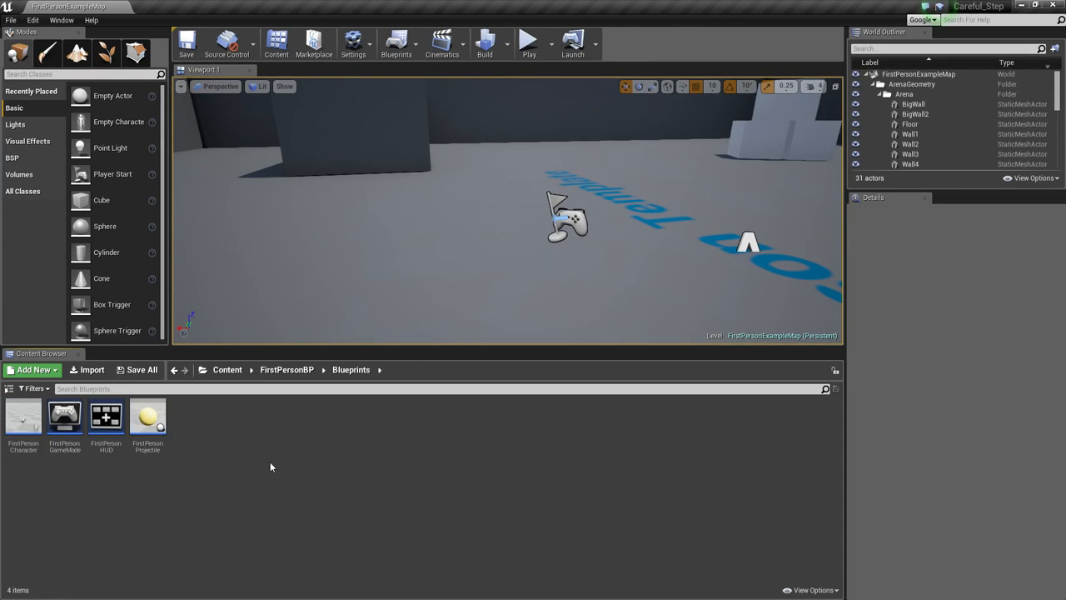
- Create a new folder named FBX inside the FirstPersonBP content folder and open it
right_click(187, 430)
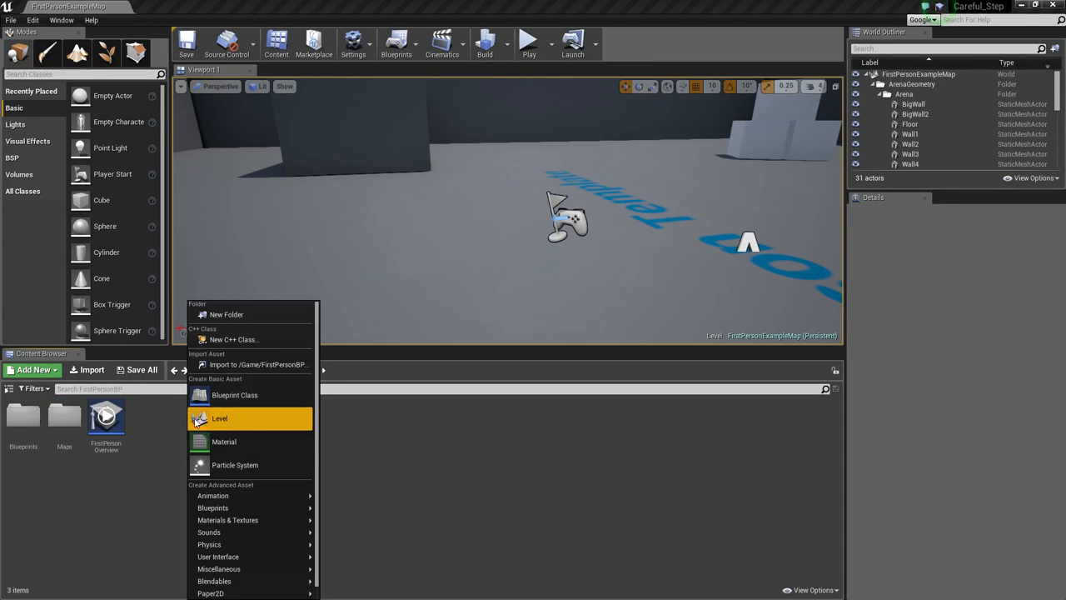
click(243, 318)
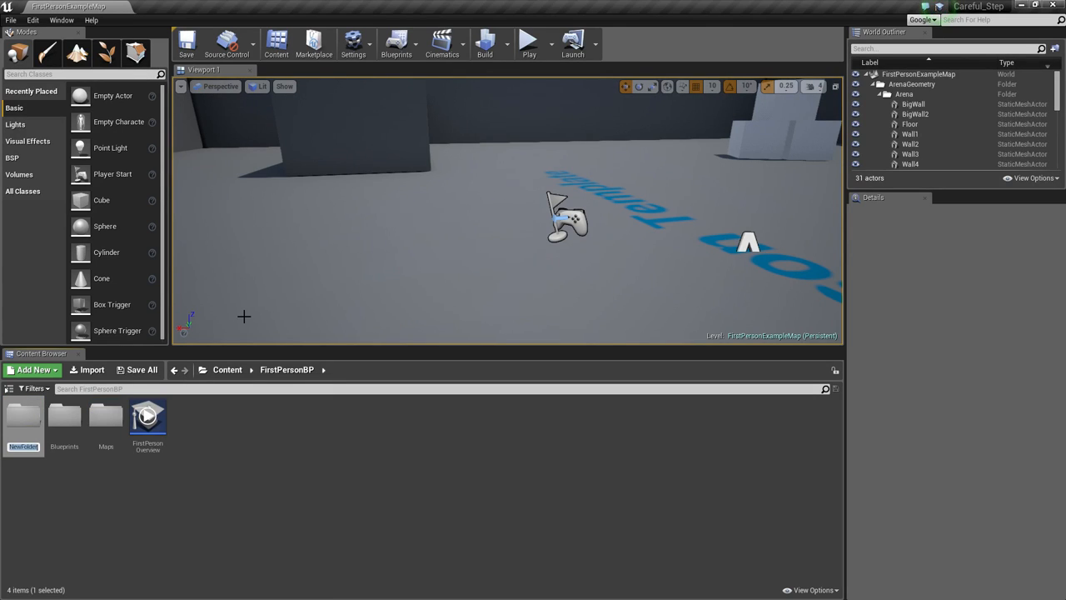
text(FBX)
key(Return)
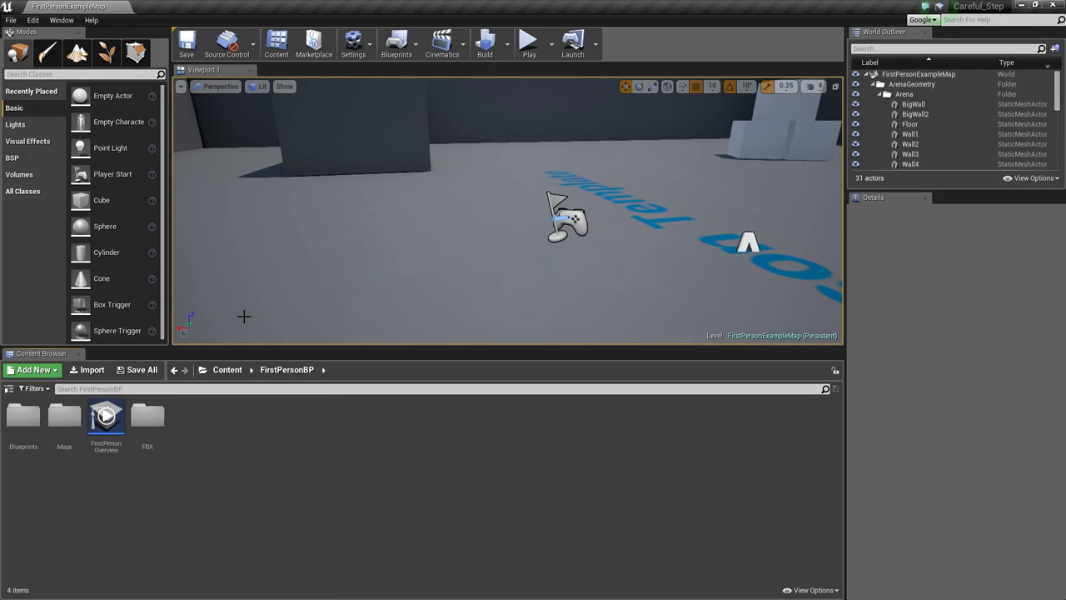
double_click(164, 423)
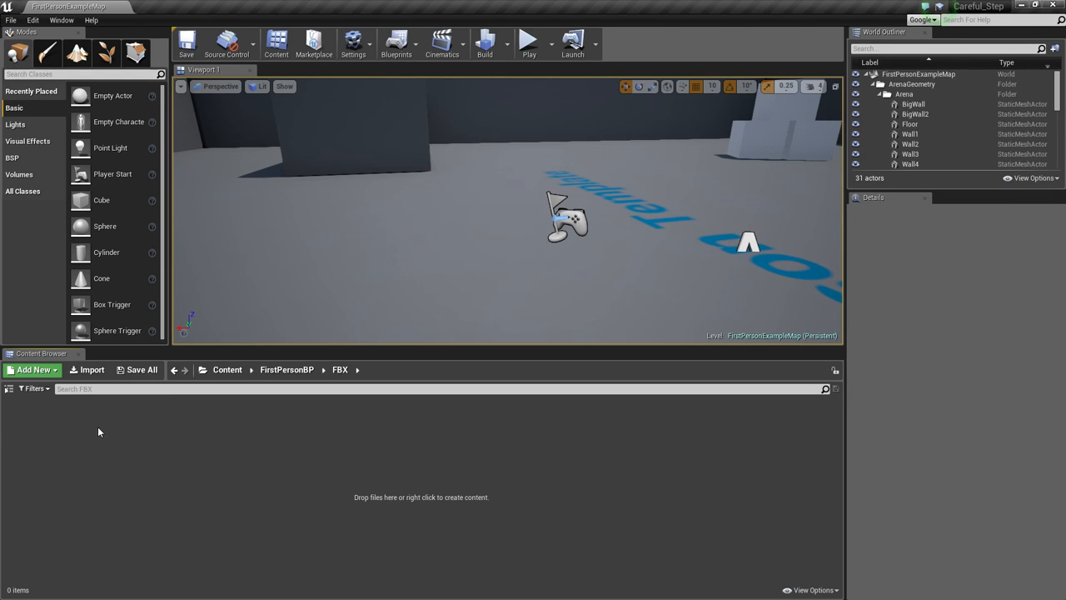
- Import Rocky_Wall.fbx from the Pictures folder as a static mesh with its materials and textures, keeping the default import options
click(86, 371)
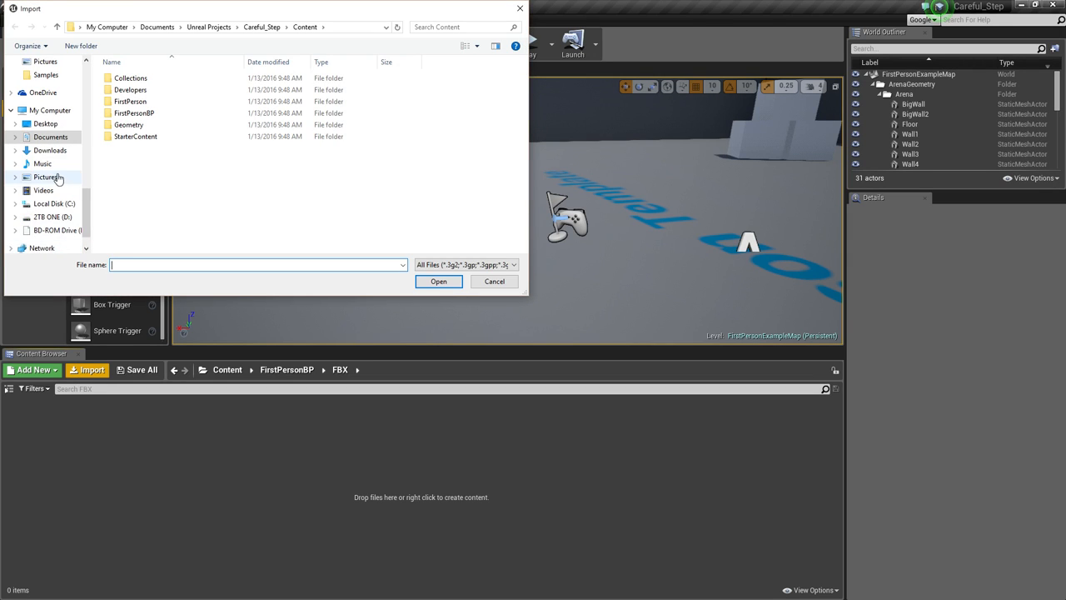
scroll(49, 176, up, 4)
scroll(58, 178, up, 3)
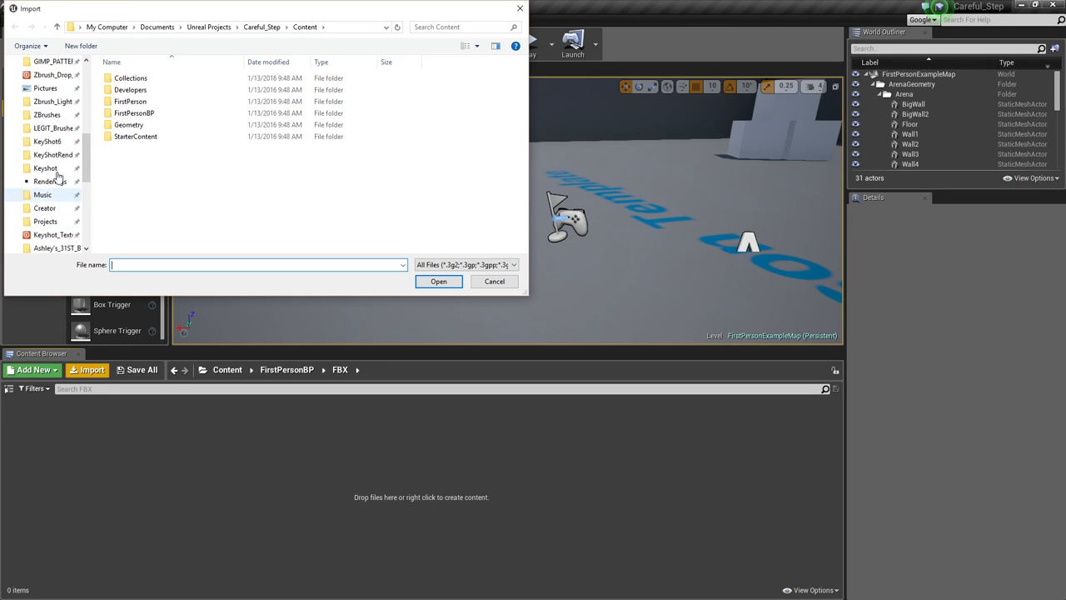
click(45, 102)
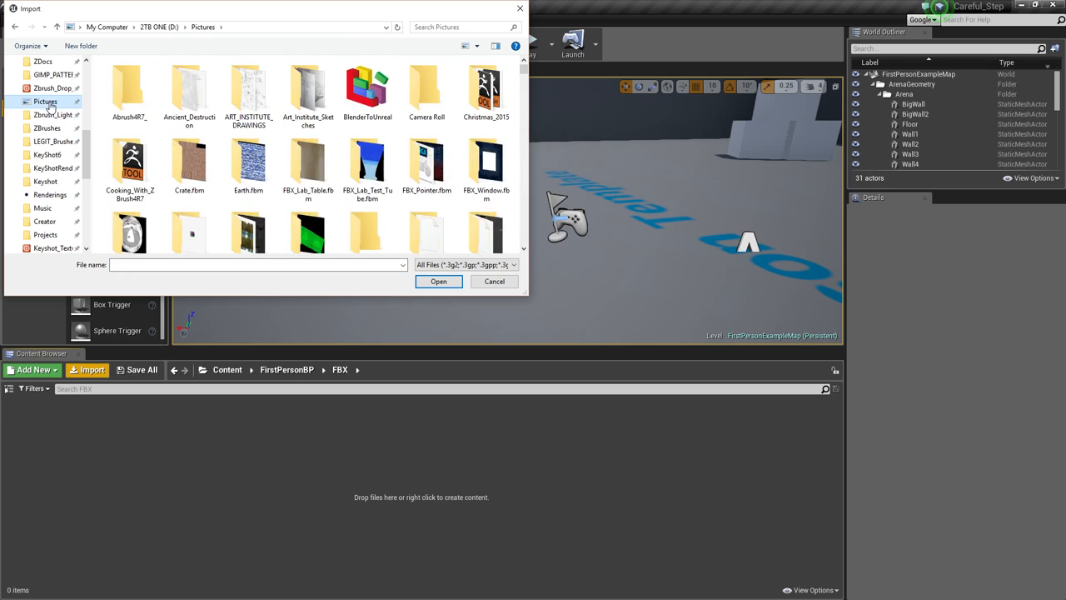
click(140, 265)
text(Rocky_Wall)
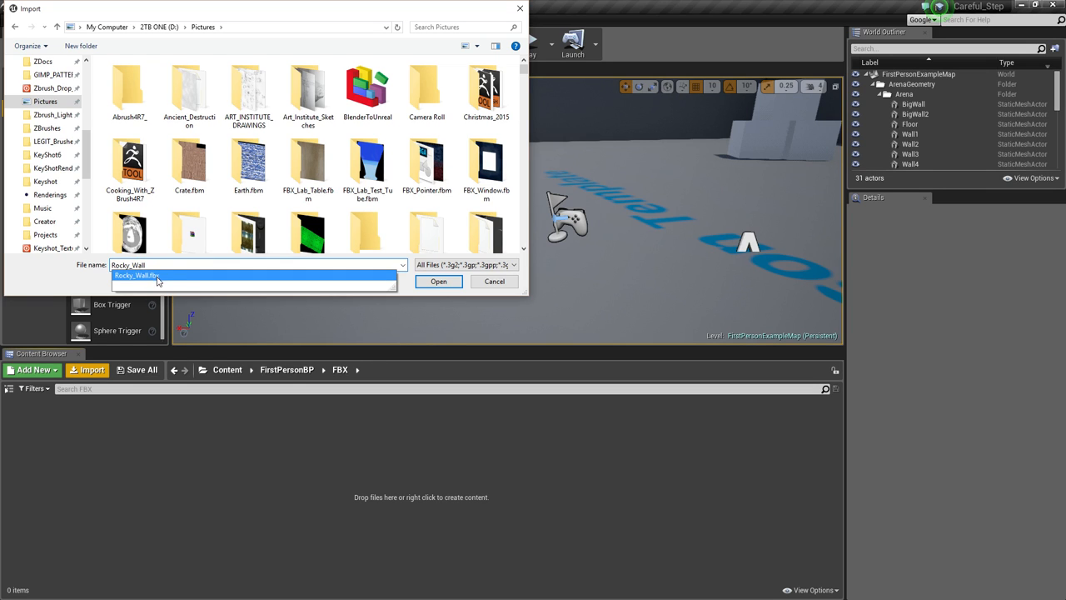
click(218, 283)
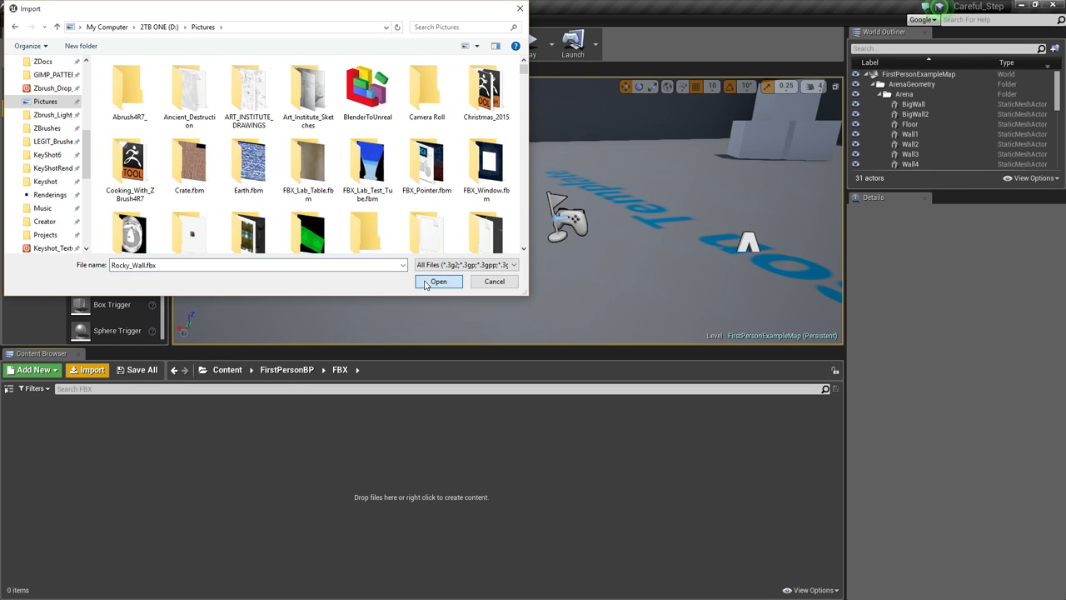
click(420, 284)
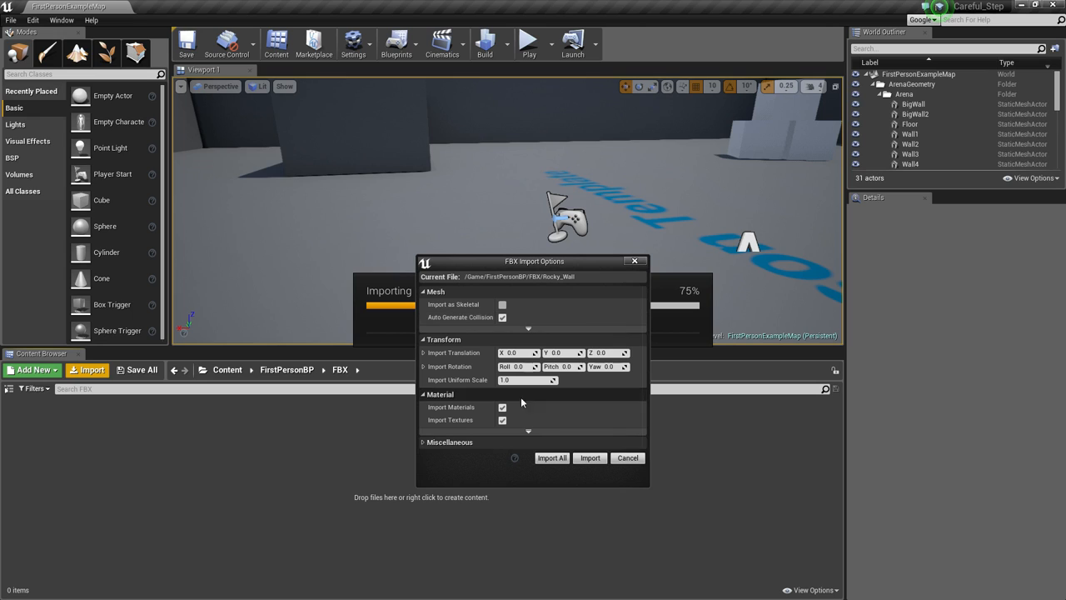
click(589, 458)
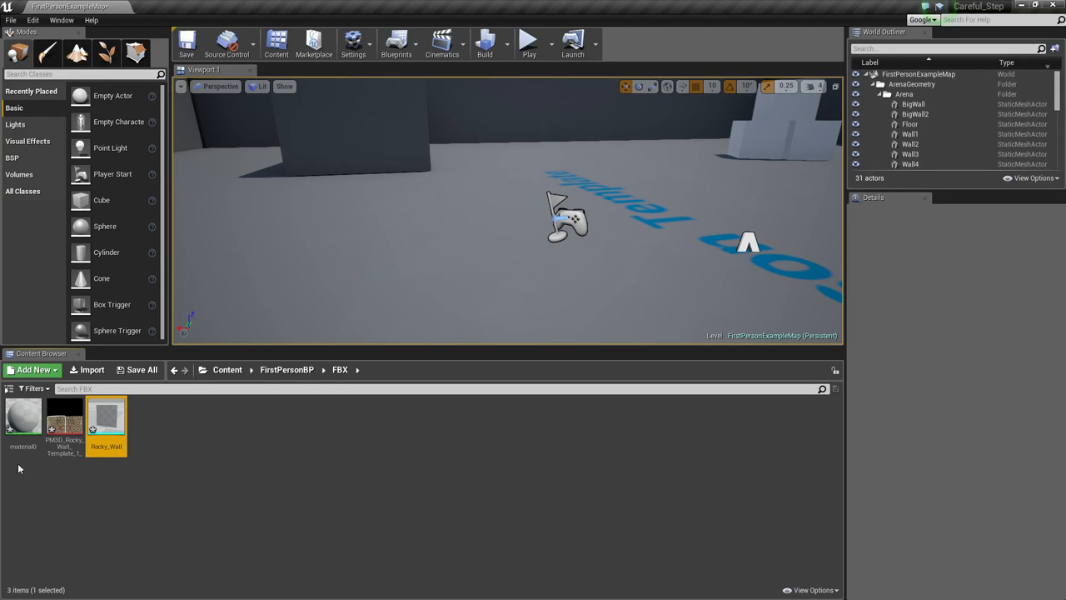
- Inspect the imported PM3D_Rocky_Wall_Template_1_TXTR texture in its own editor and close it
mouse_move(61, 423)
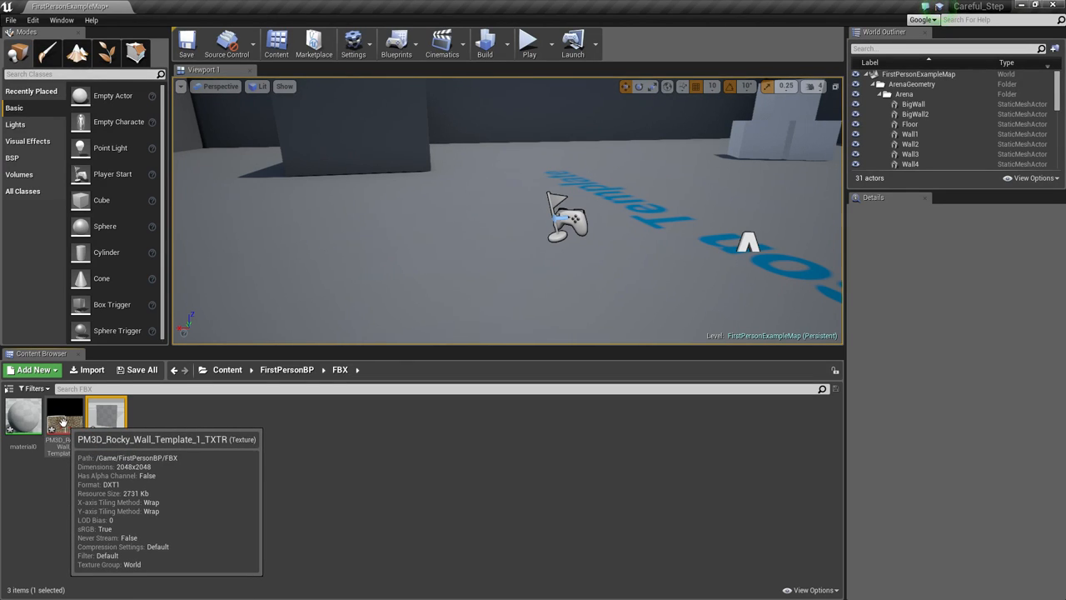
double_click(61, 423)
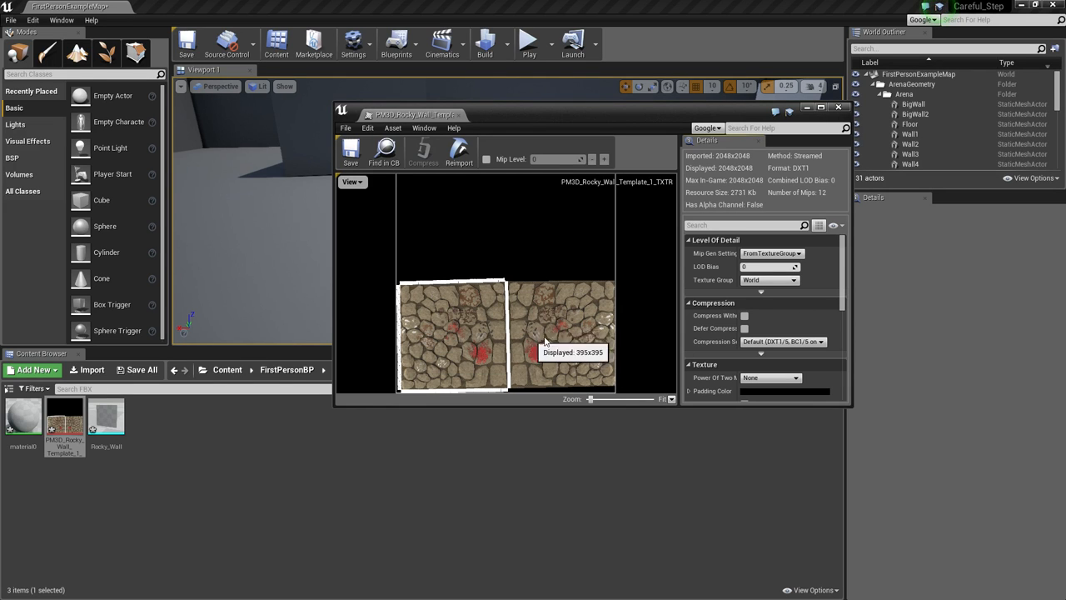
click(838, 107)
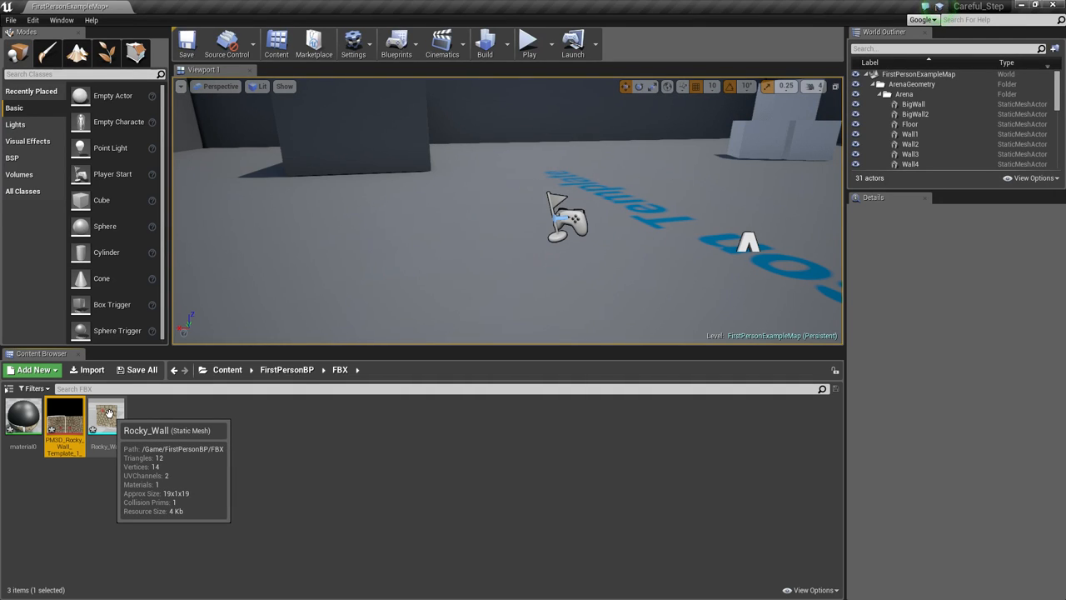
- Place the Rocky_Wall static mesh in the level on the open floor near the stacked white blocks
drag(106, 415, 587, 173)
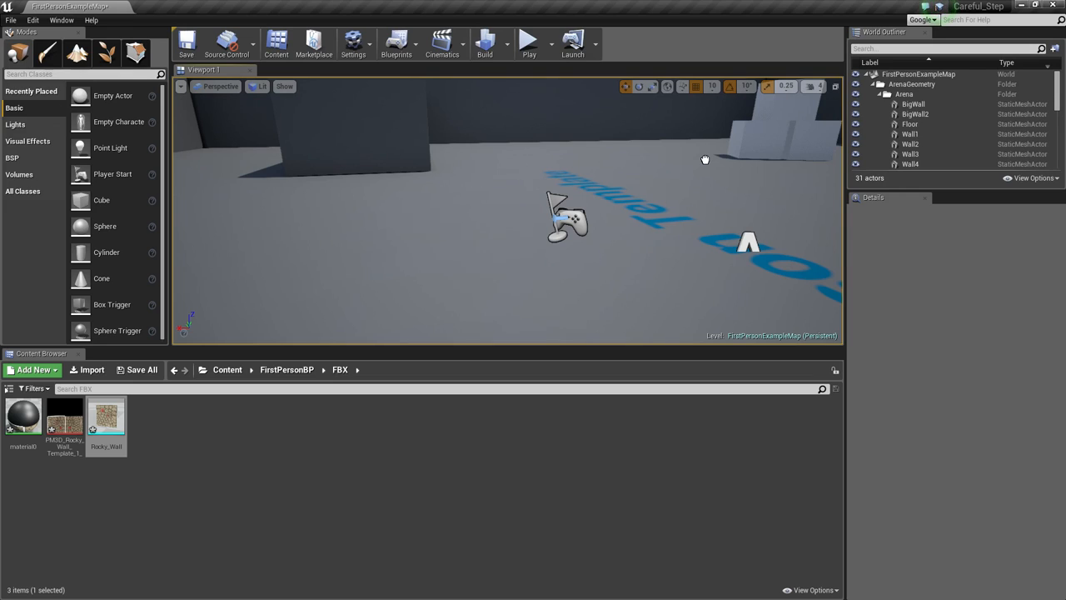
drag(705, 159, 705, 159)
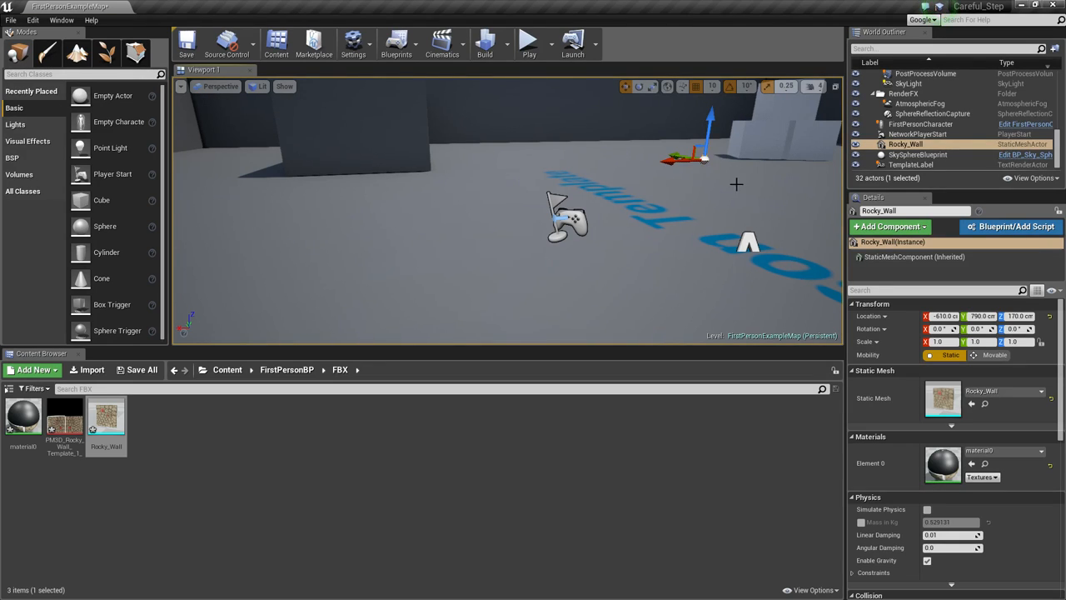
- Play-test the level, walk up to the placed rocky wall, fire projectiles around it and stop playing
click(528, 41)
click(509, 210)
key(w)
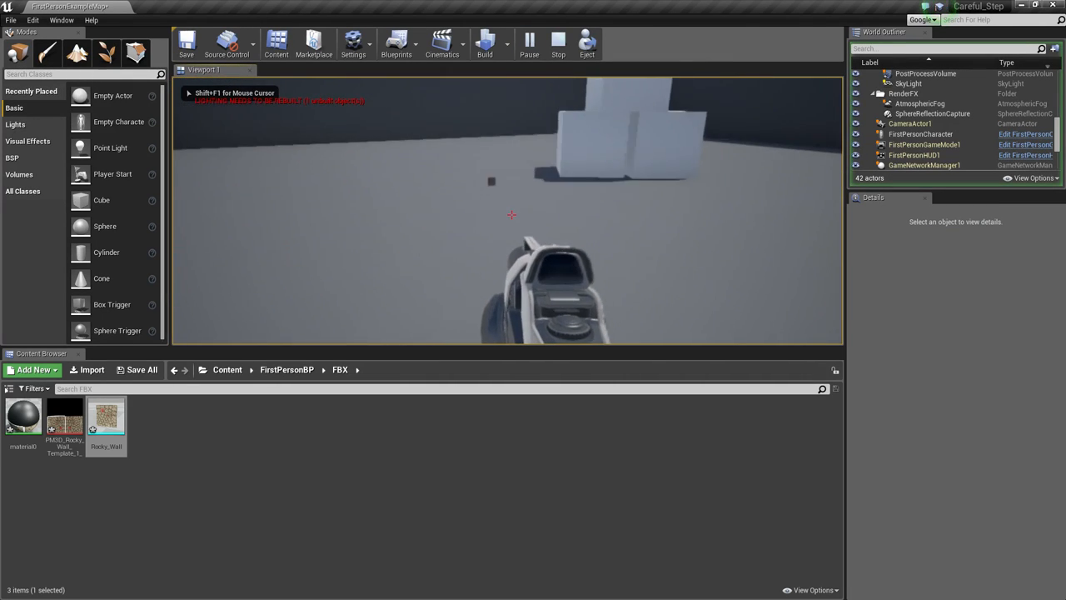
key(w)
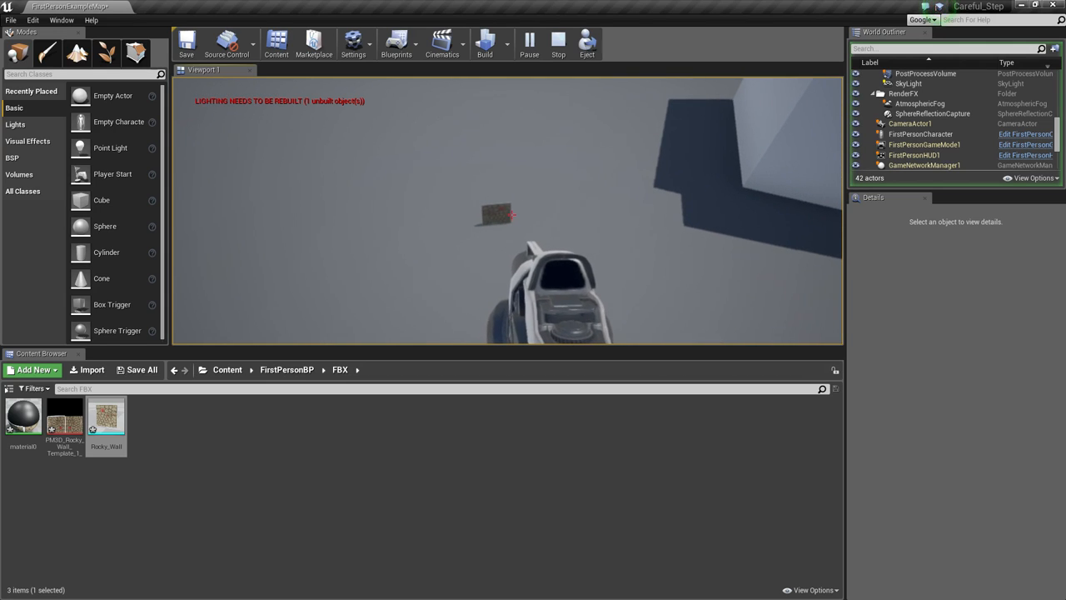
key(w)
key(s)
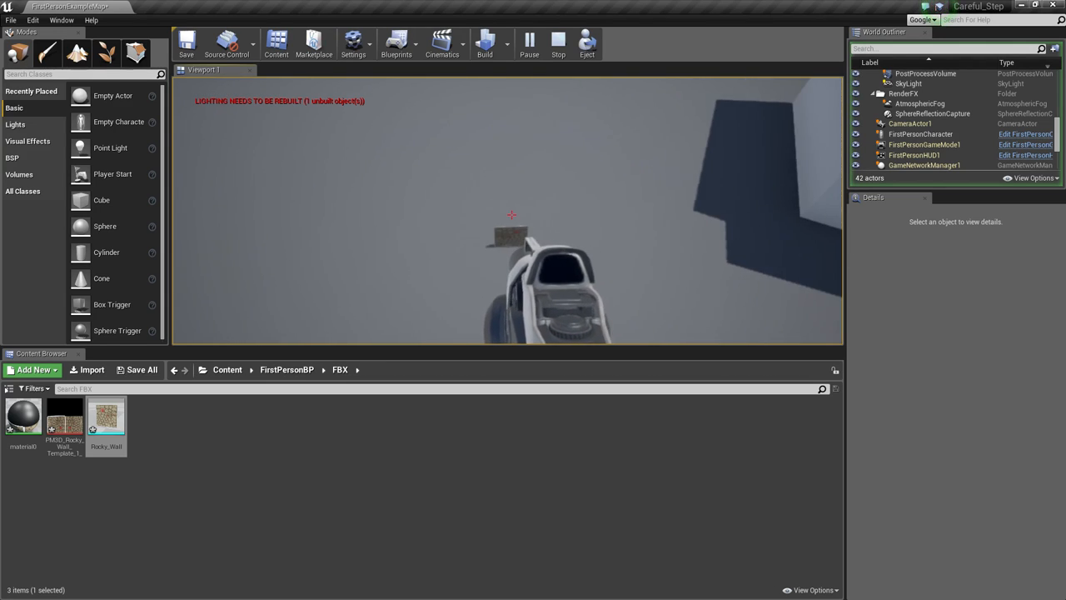
click(511, 215)
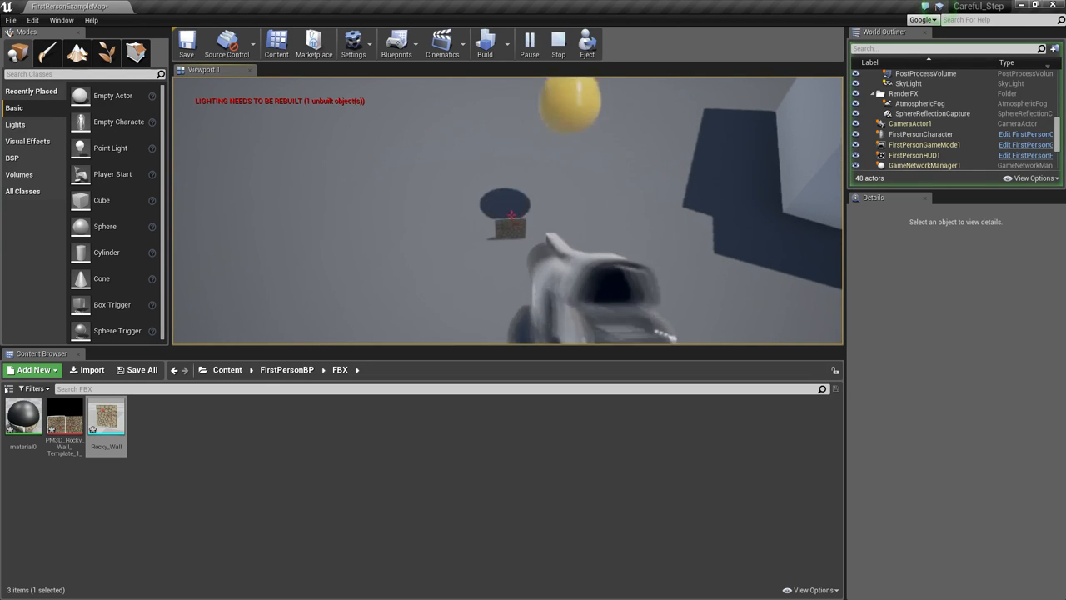
click(511, 214)
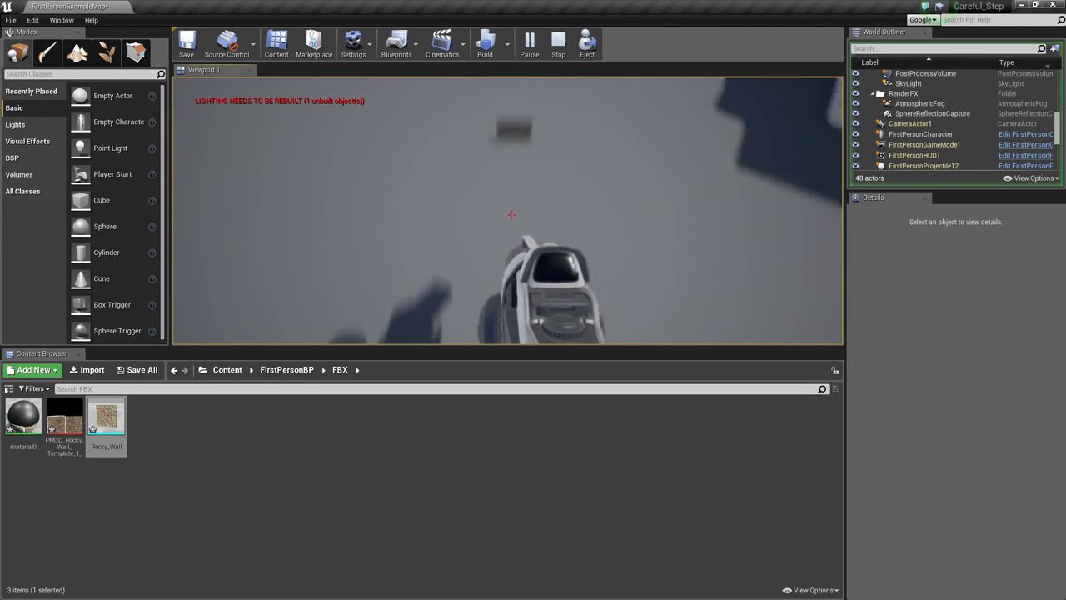
key(w)
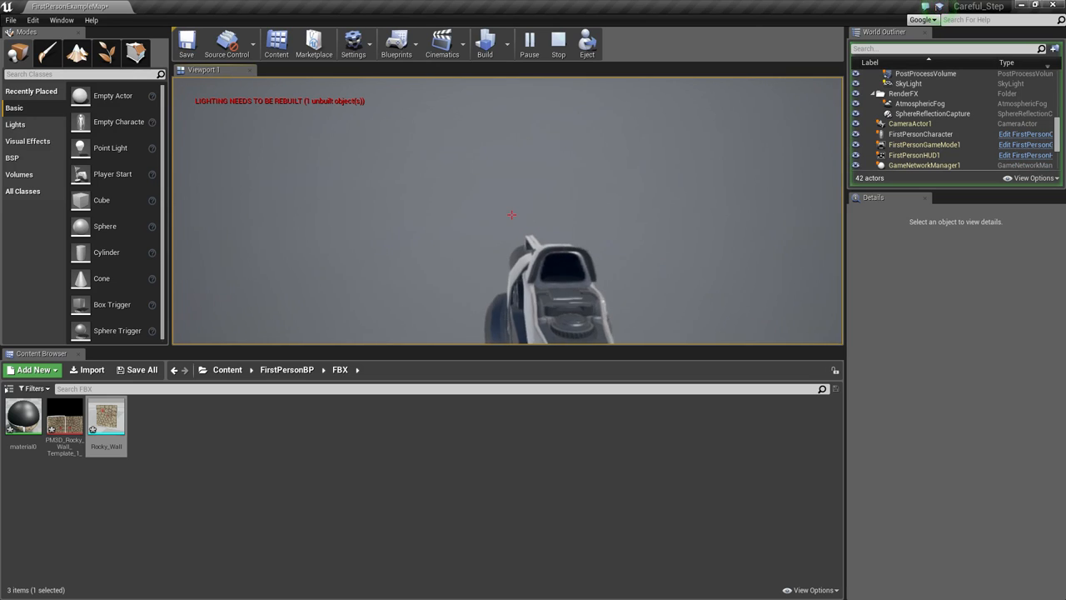
key(w)
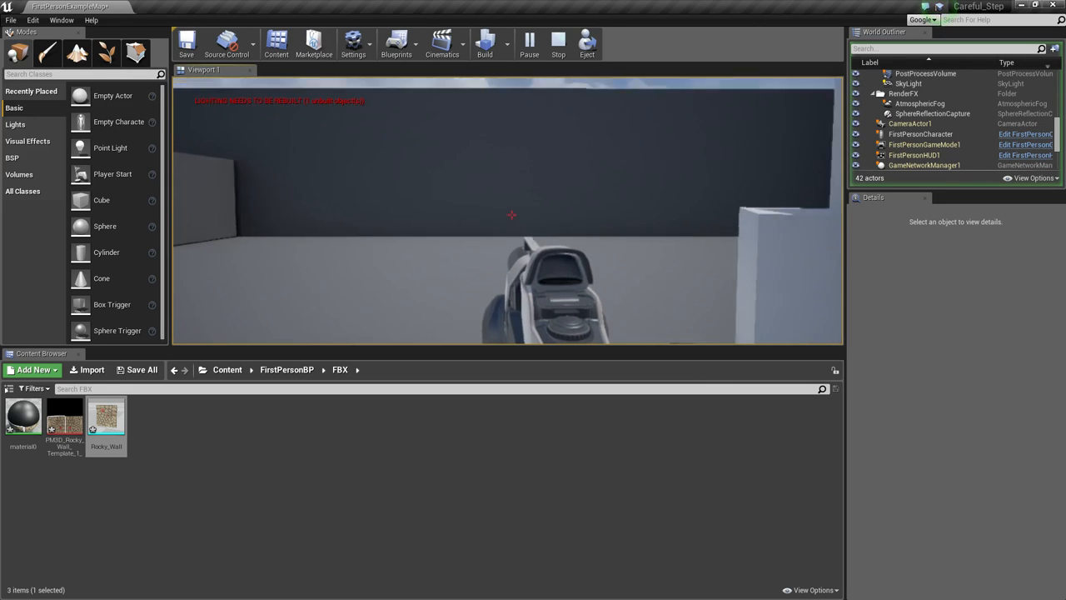
key(w)
key(s)
key(w)
key(s)
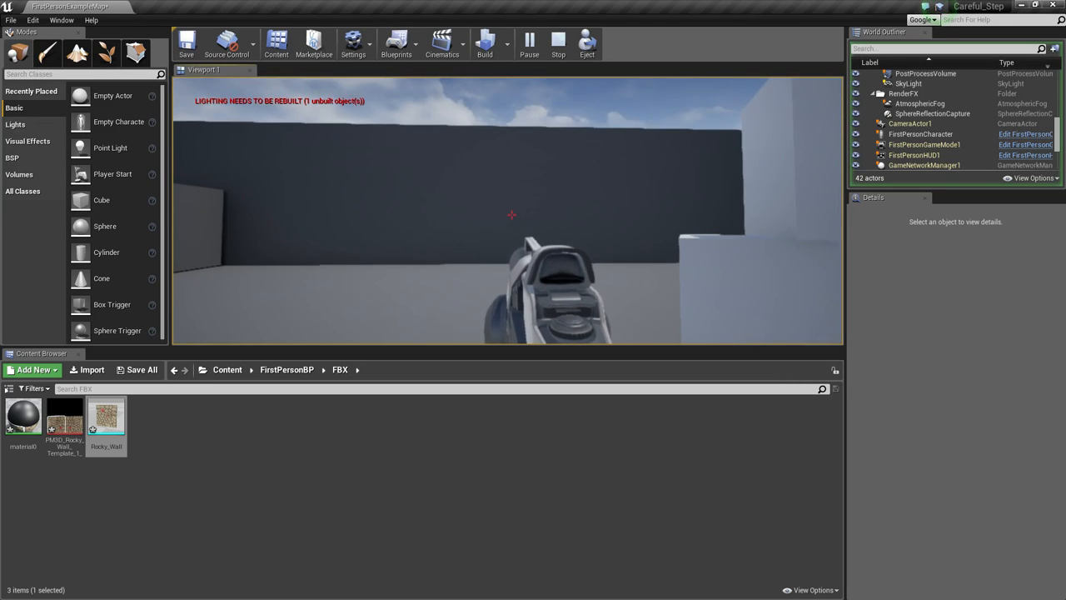
key(w)
key(Escape)
- Frame the placed Rocky_Wall and scale it uniformly to 8.25 on all three axes
right_drag(567, 221, 558, 316)
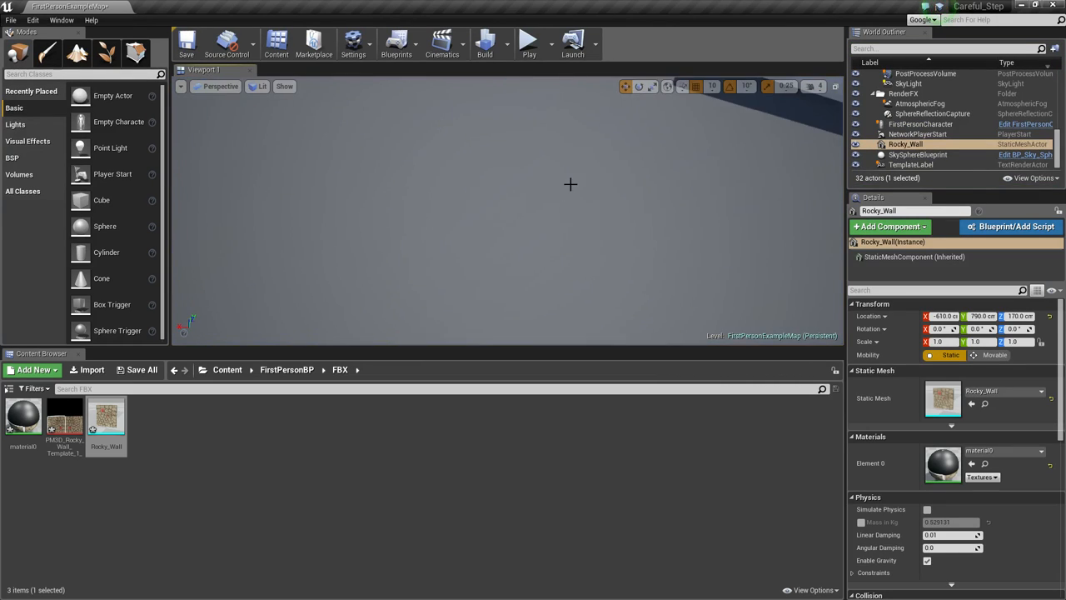
key(f)
key(r)
right_drag(468, 212, 458, 176)
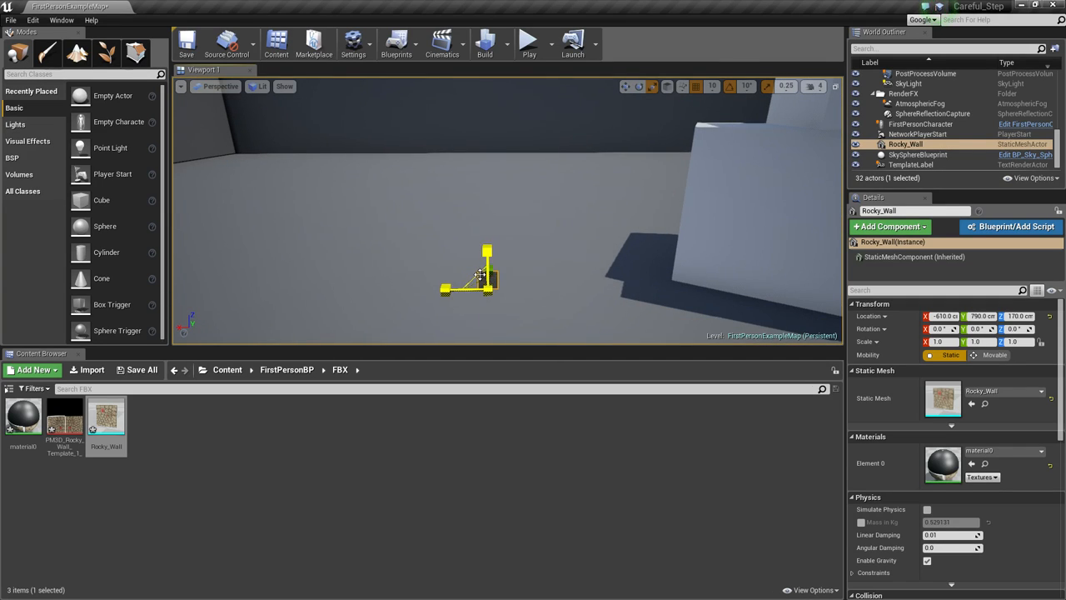
right_drag(536, 276, 567, 281)
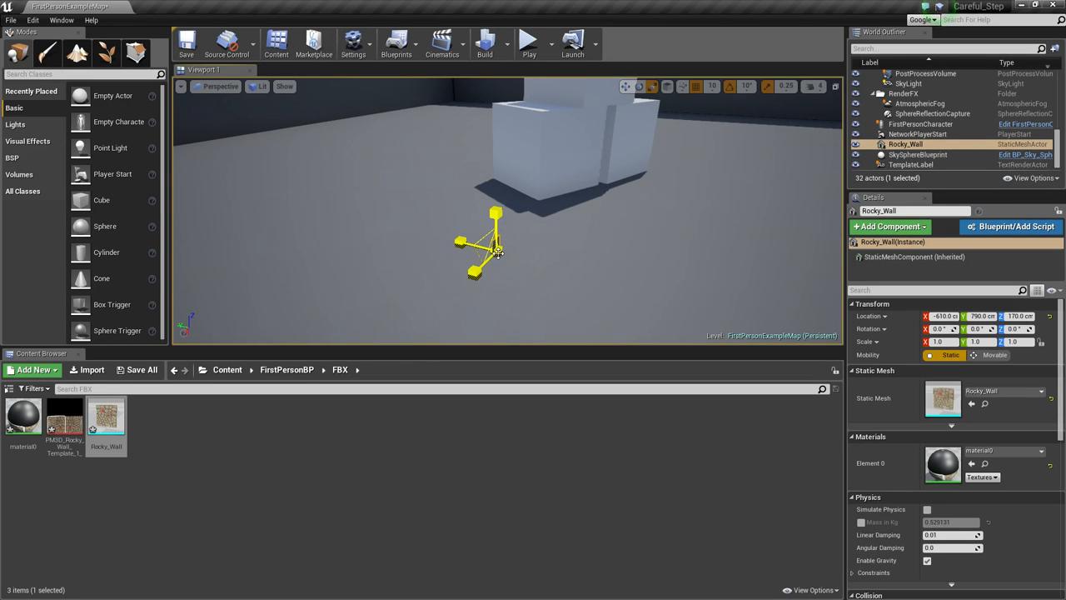
drag(500, 258, 529, 210)
right_drag(603, 227, 460, 255)
key(s)
key(w)
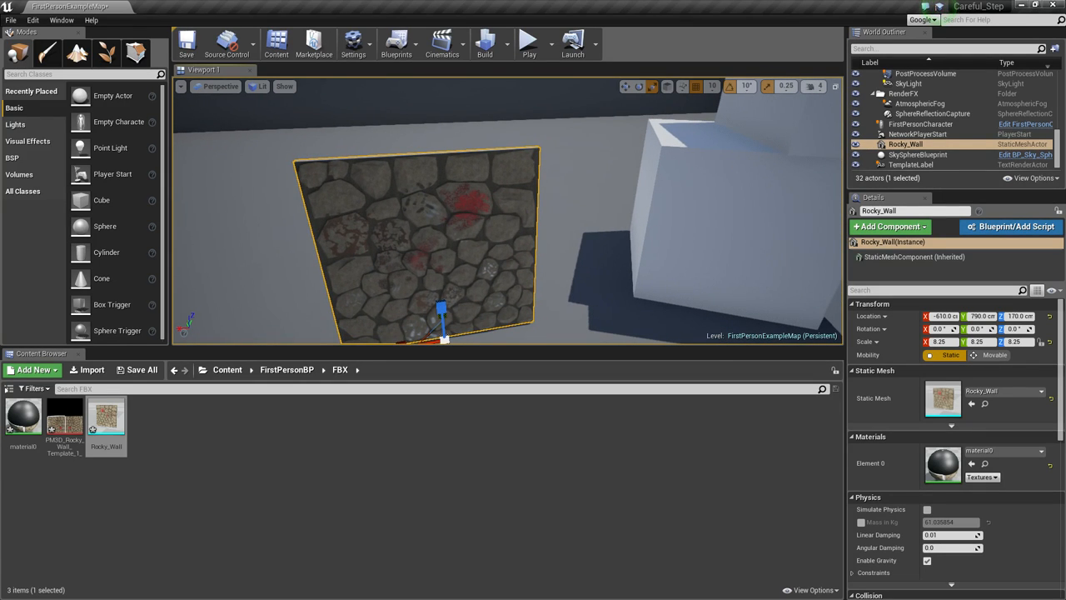
- Rotate the rocky wall about 30° around Z and move it to about X -590 cm, Y 850 cm
right_click(598, 226)
click(472, 219)
right_drag(539, 286, 540, 286)
key(w)
drag(406, 306, 542, 275)
key(e)
key(w)
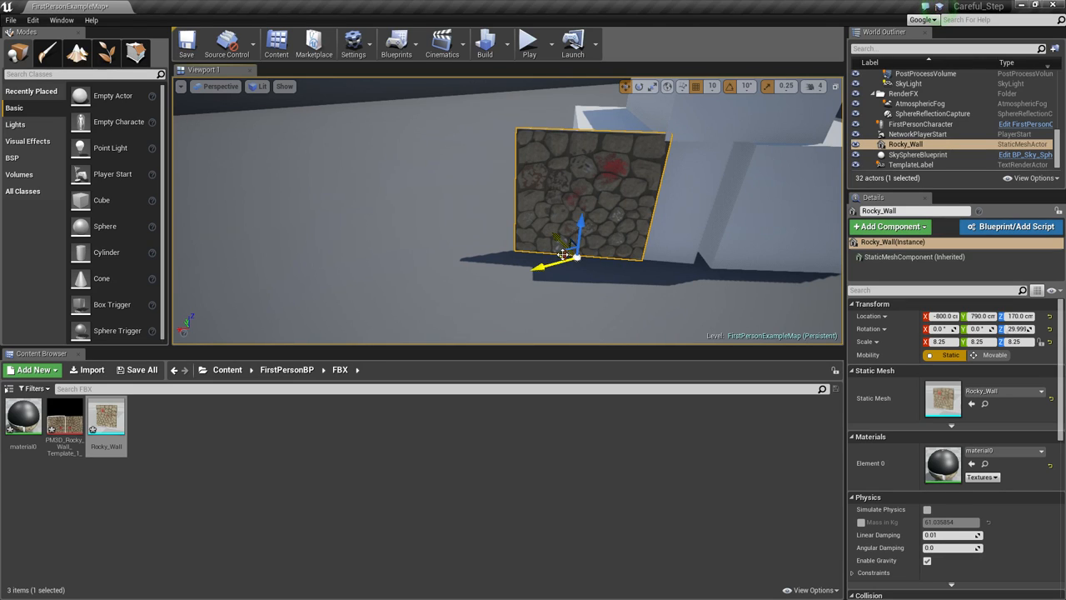
drag(561, 253, 373, 265)
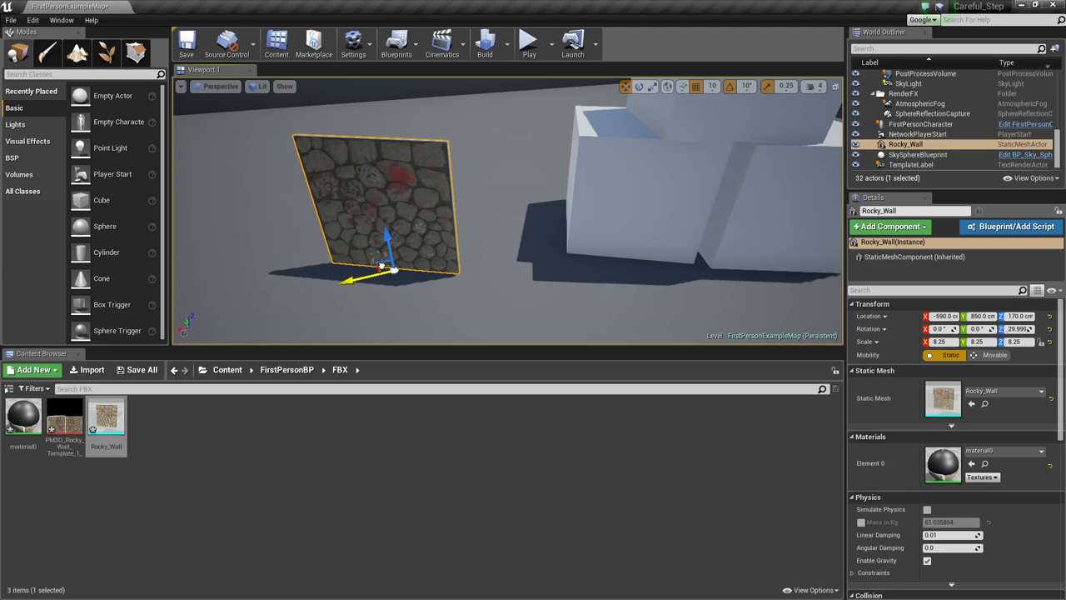
- Delete the placed Rocky_Wall actor from the level
right_drag(447, 230, 496, 212)
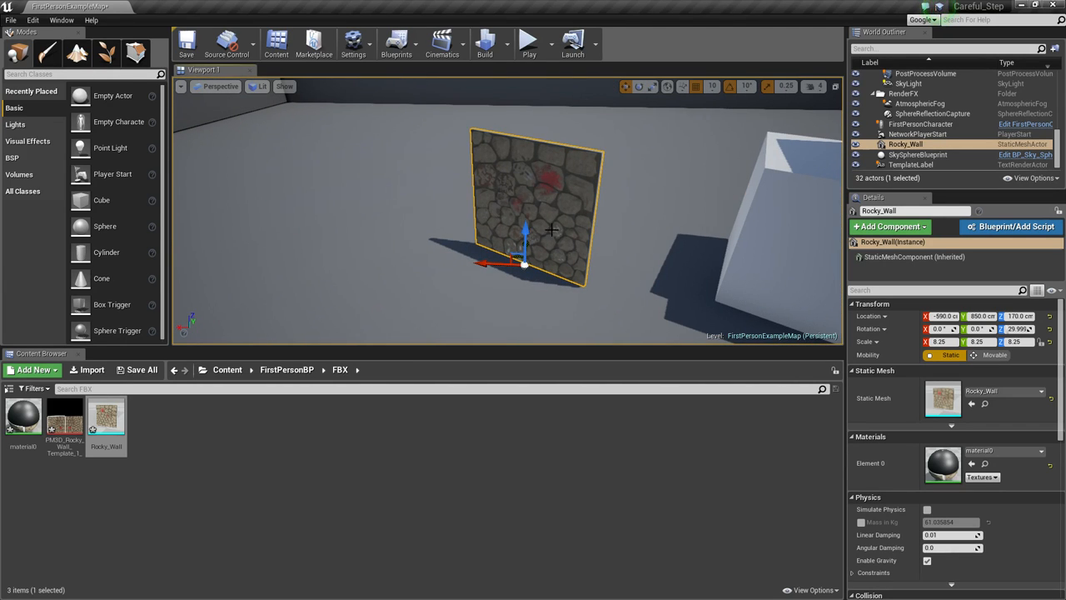
key(Delete)
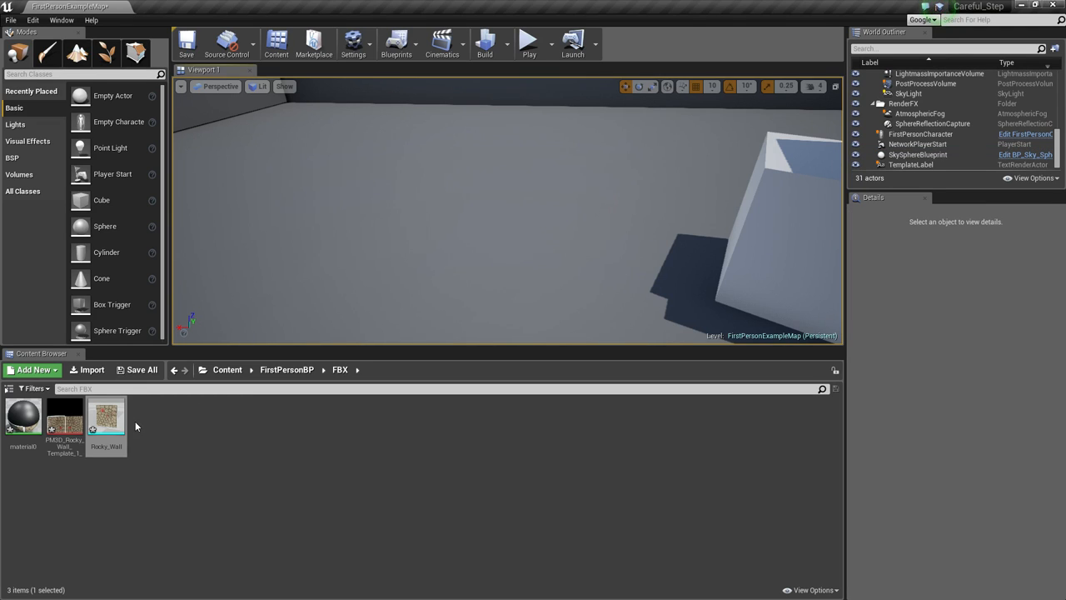
- Switch to ZBrush and enlarge the rocky wall with the Size deformation, repeating the enlargement on the active subtool
mouse_move(101, 416)
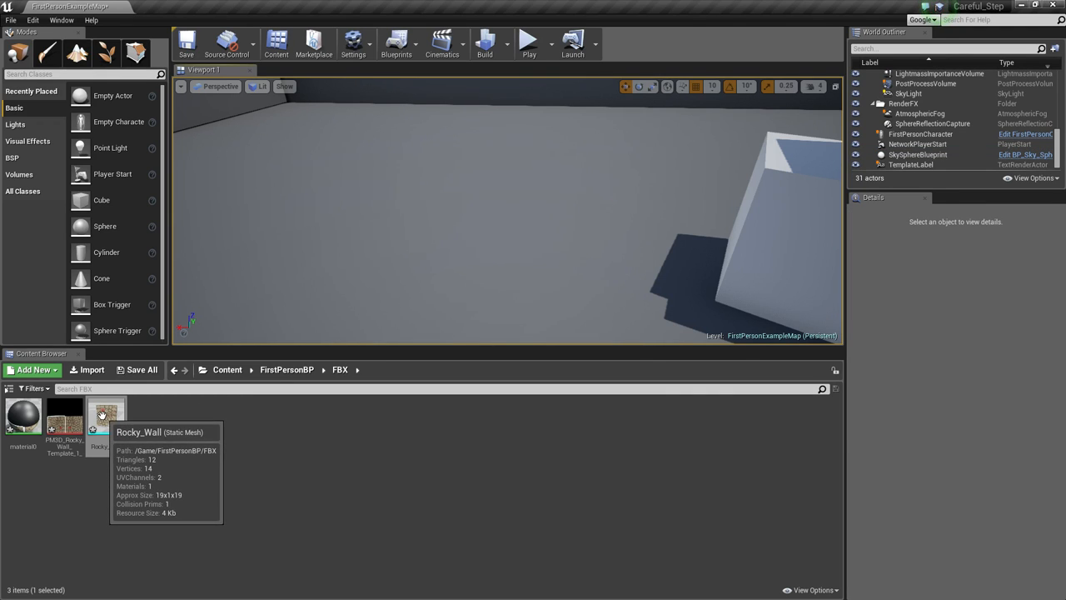
key(alt+Tab)
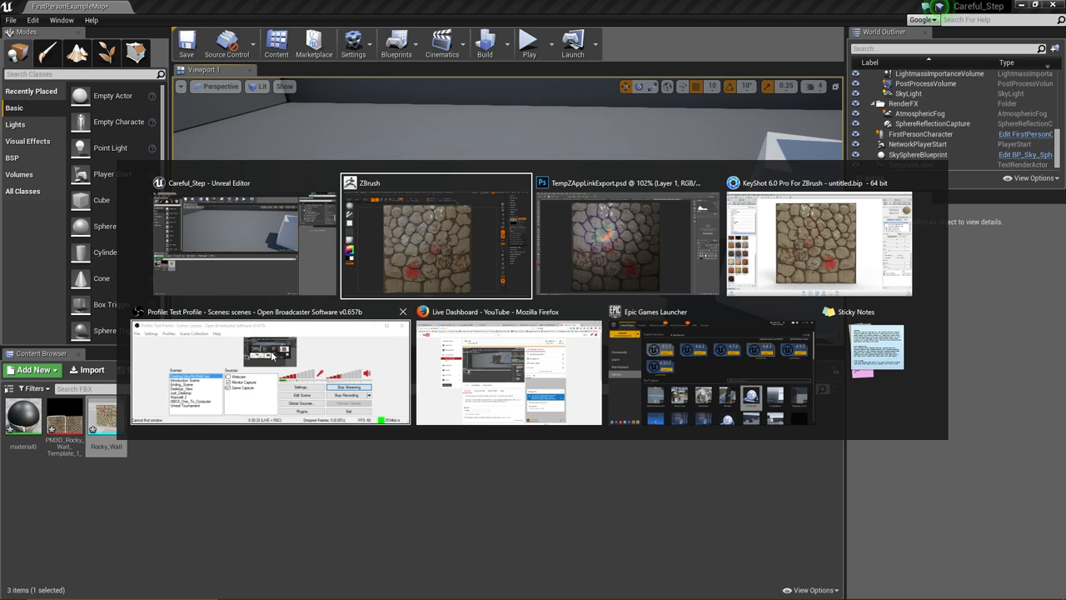
click(438, 220)
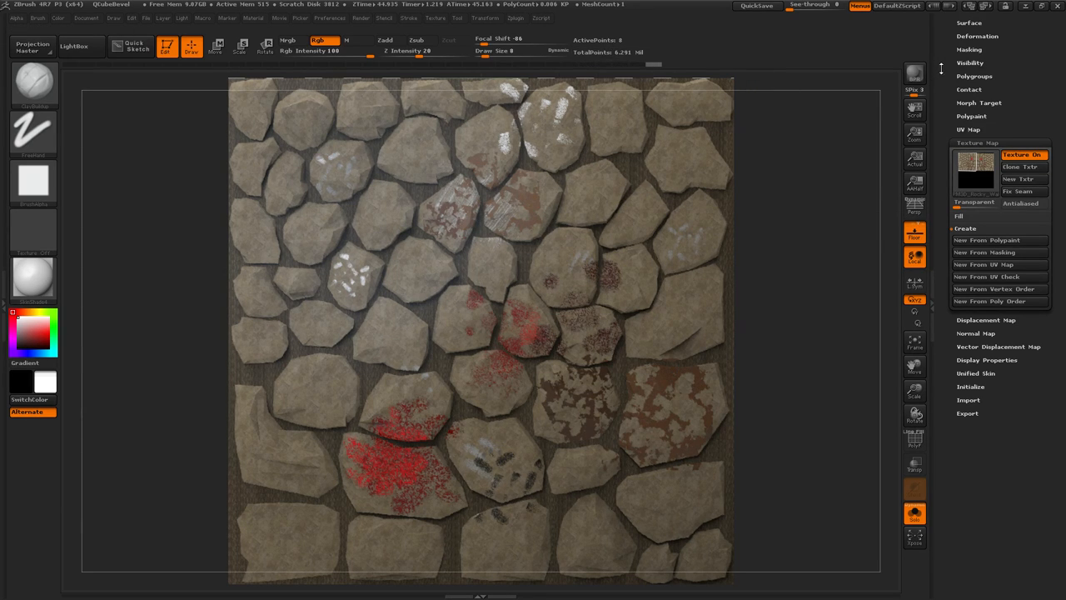
scroll(940, 69, up, 2)
click(977, 73)
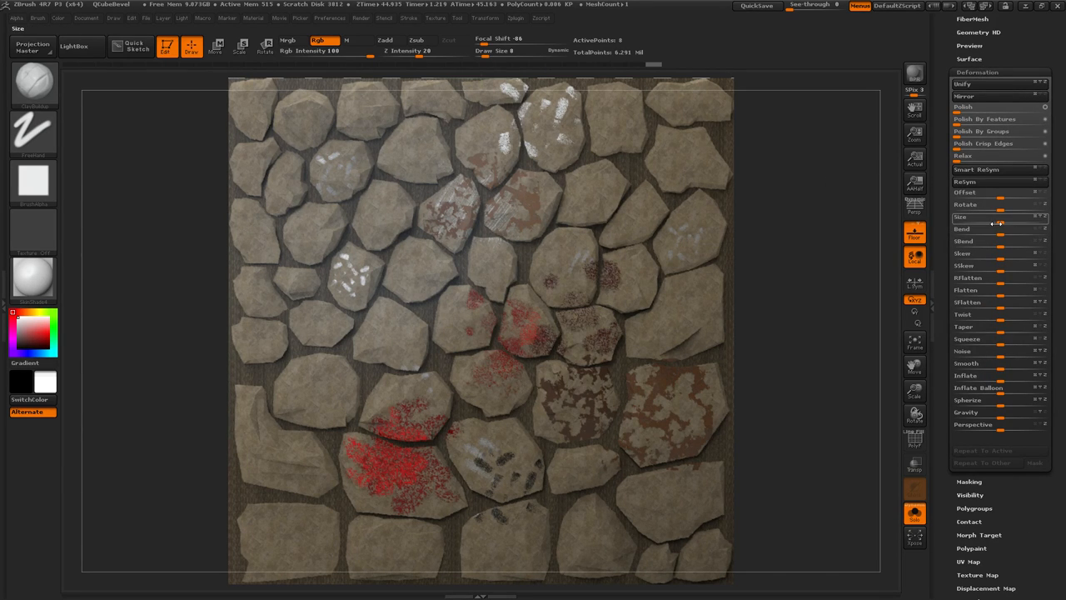
drag(966, 222, 1056, 222)
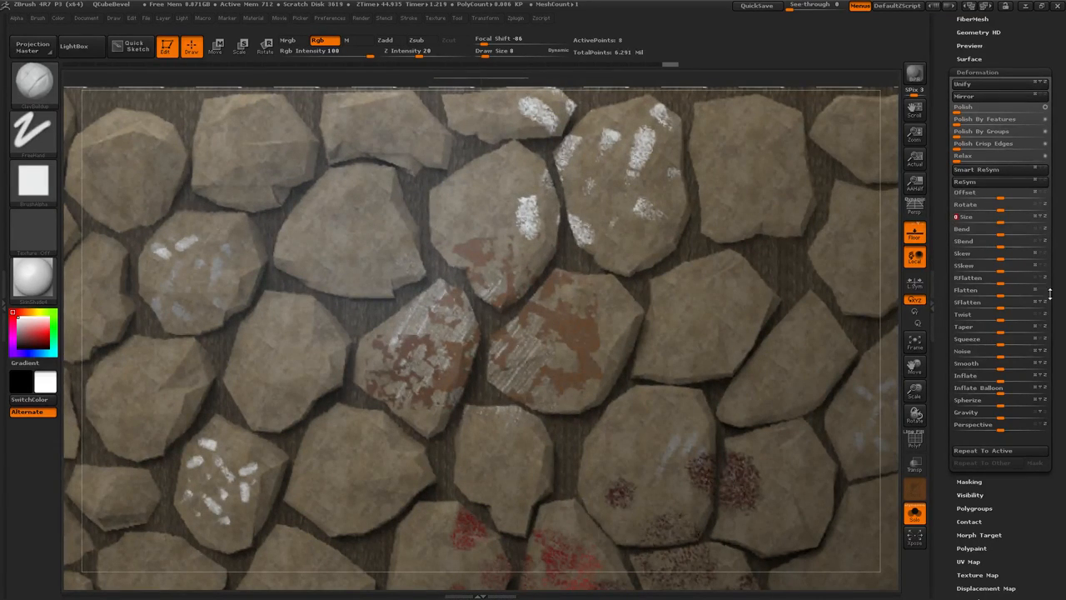
click(994, 452)
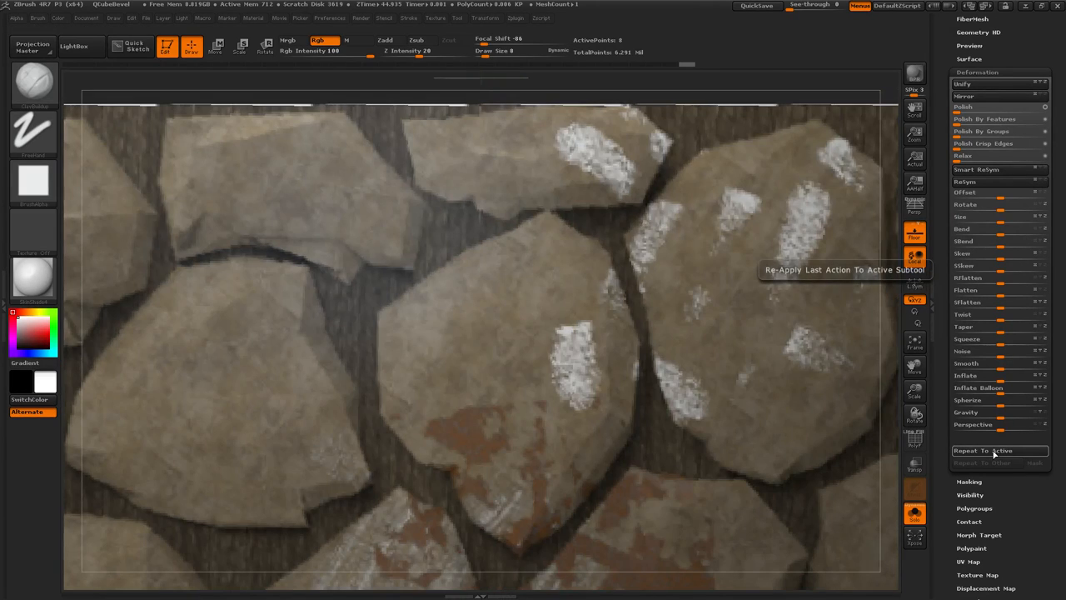
click(993, 452)
key(f)
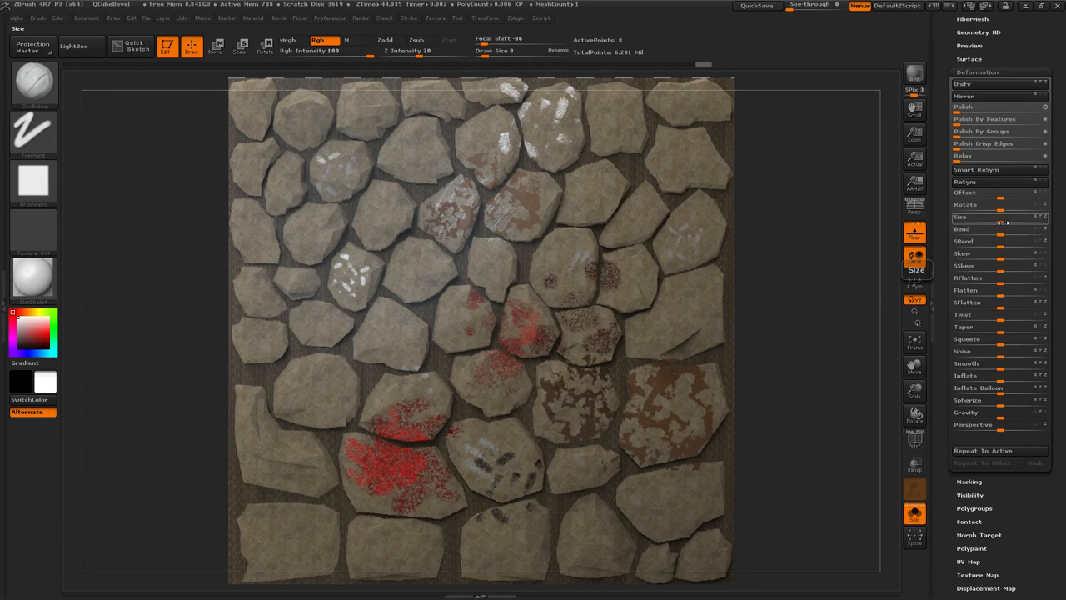
drag(1002, 224, 1000, 226)
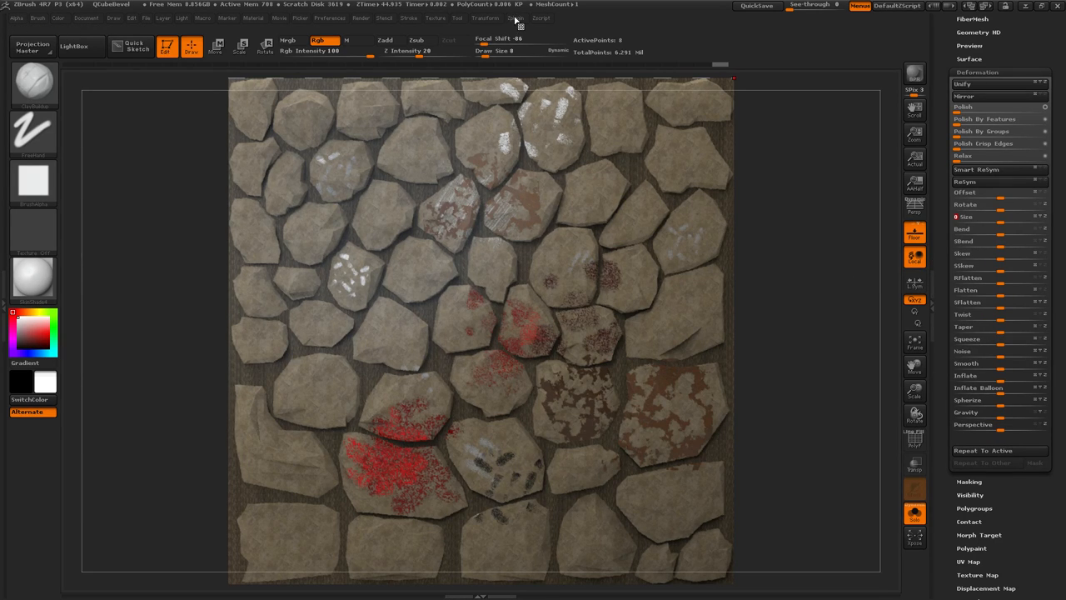
- Export the enlarged wall through FBX ExportImport as Rocky_Wall.fbx in the Pictures folder, overwriting the existing file
click(515, 19)
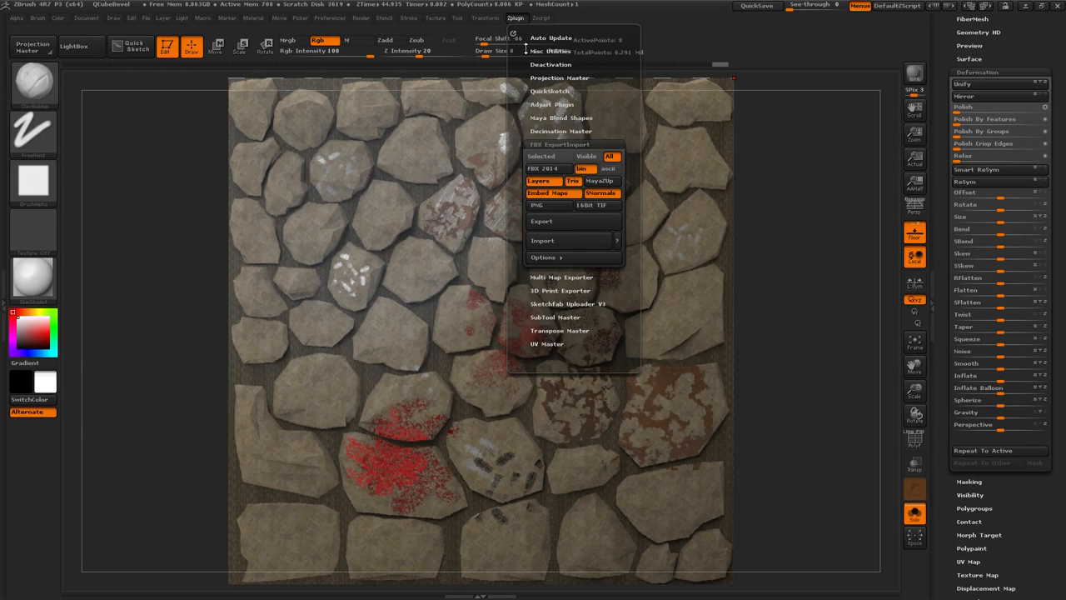
click(558, 222)
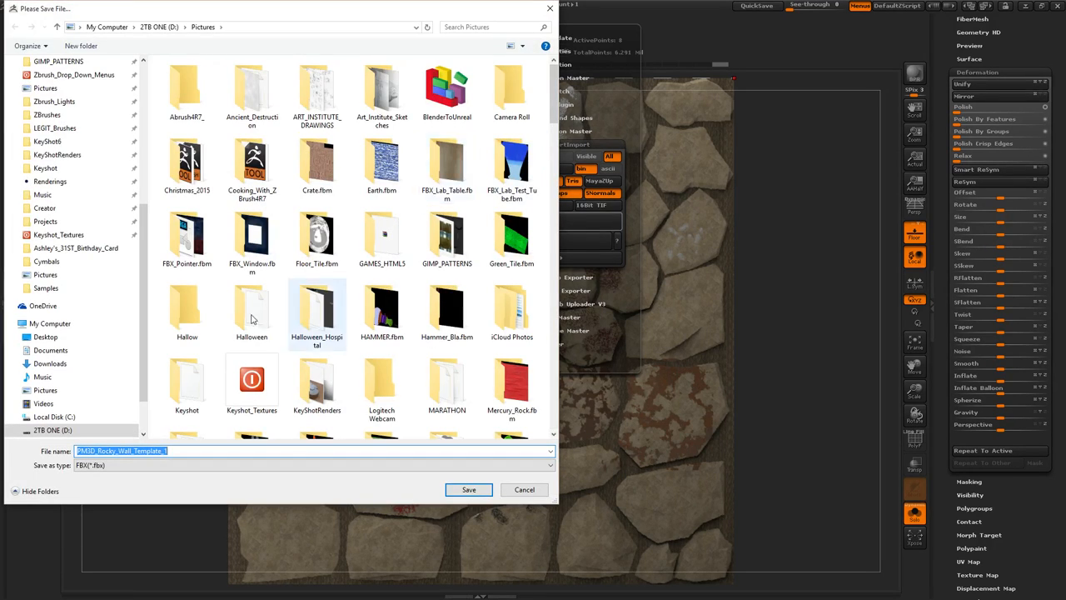
text(Rocky_Wall)
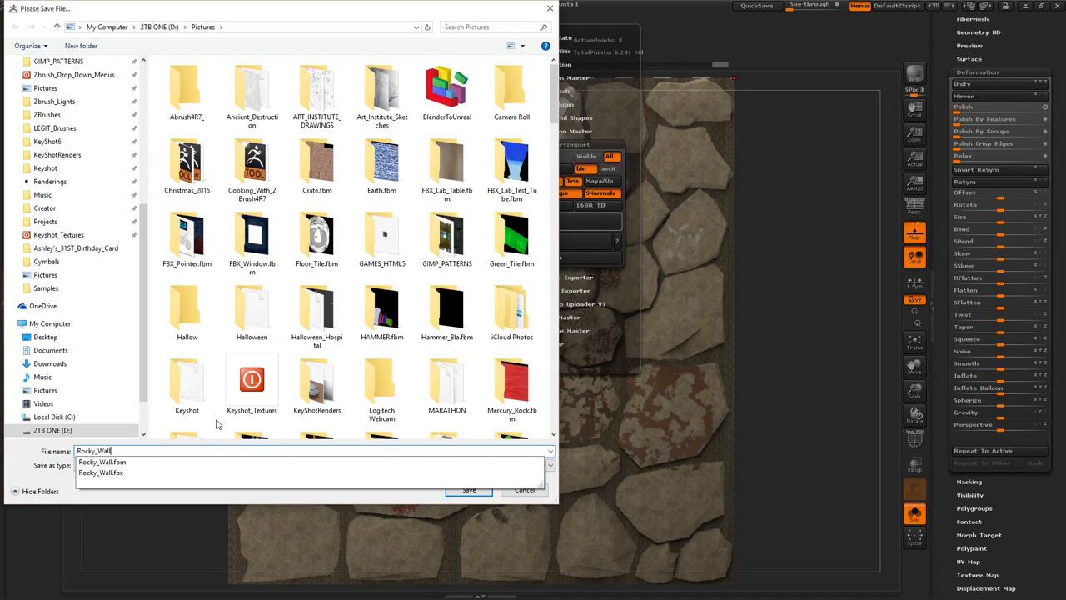
click(127, 473)
click(463, 489)
click(565, 309)
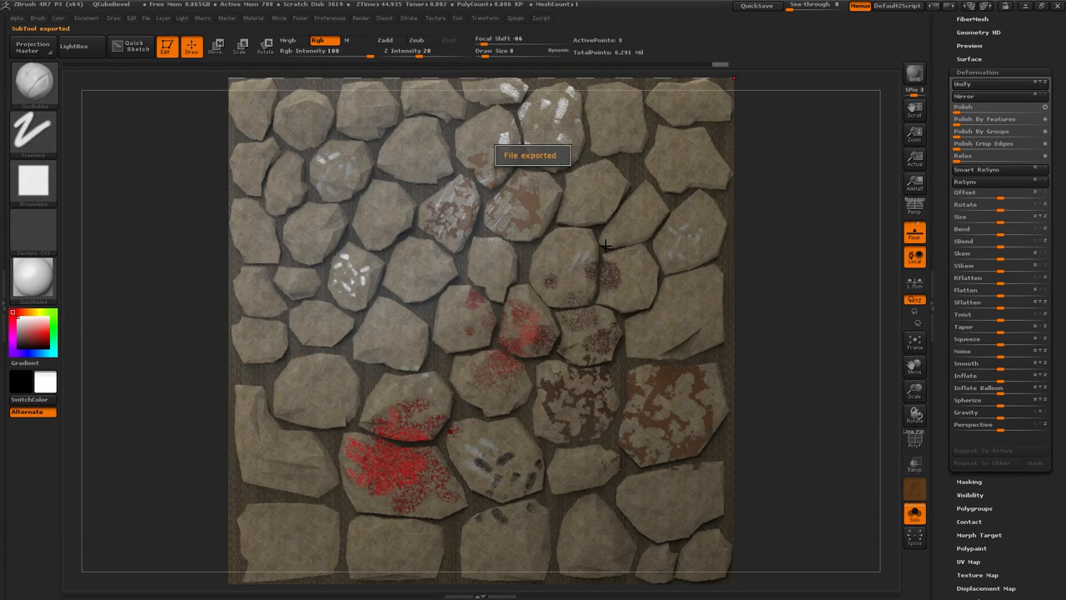
- Switch back to the Unreal Editor and reimport the Rocky_Wall static mesh from its FBX source
click(1026, 9)
mouse_move(414, 215)
right_down()
mouse_move(612, 159)
mouse_move(517, 225)
mouse_move(414, 216)
right_up()
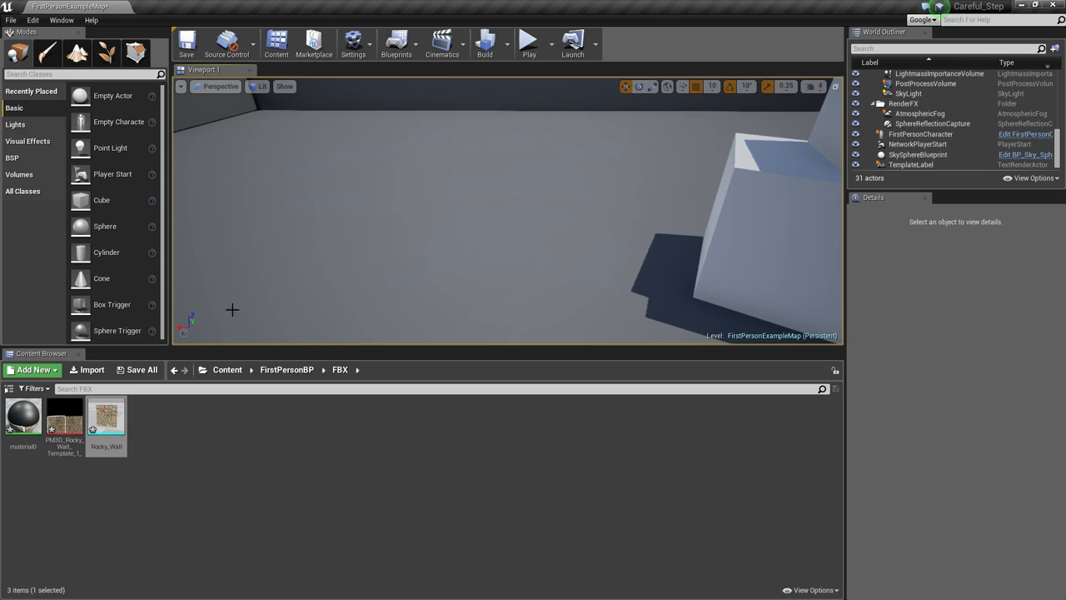
right_click(114, 411)
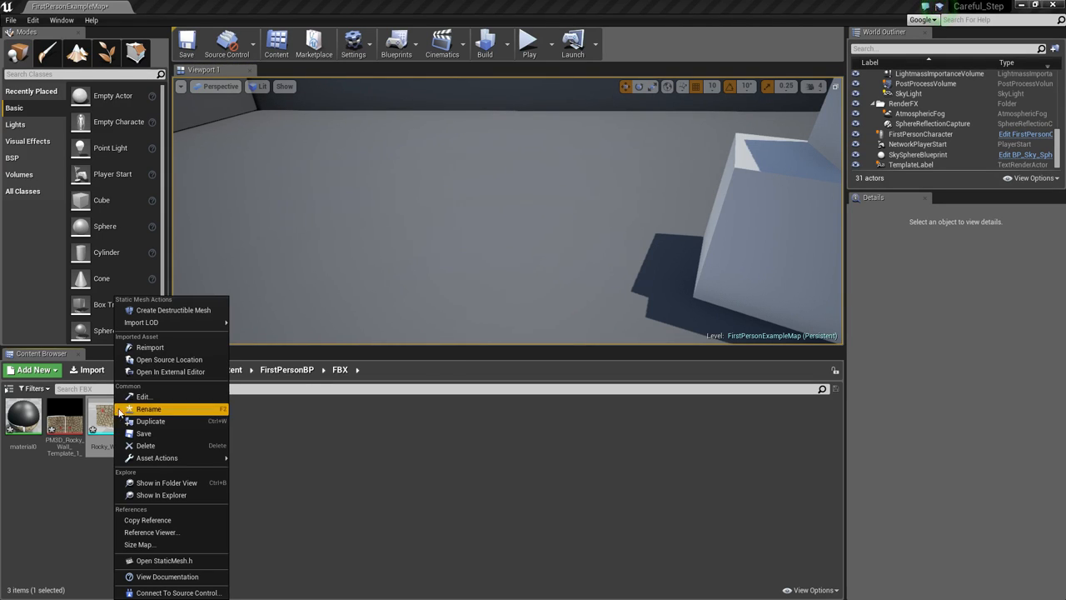
click(155, 350)
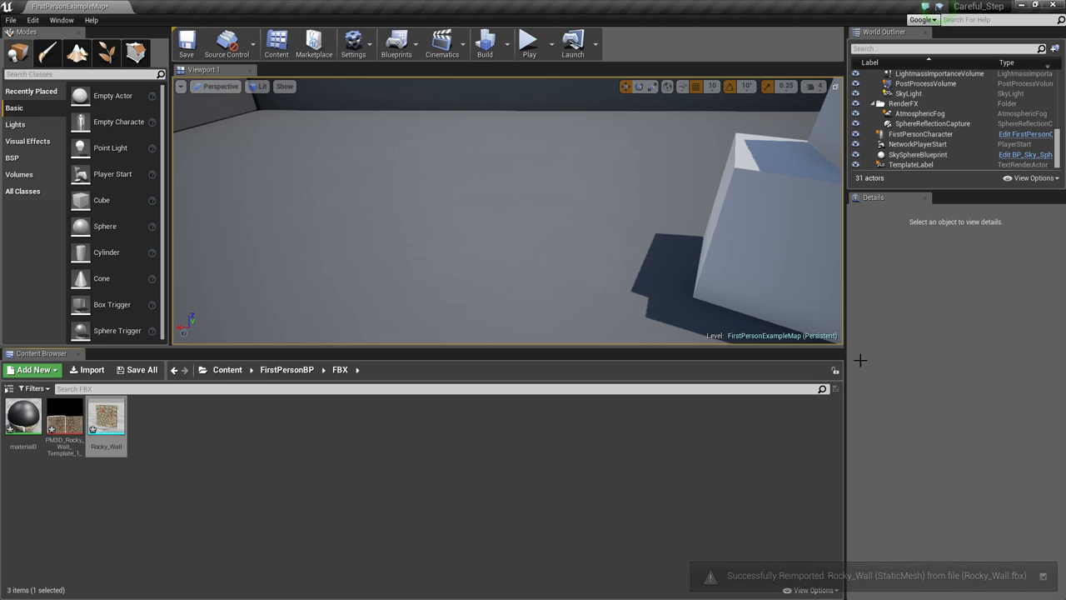
- Place three Rocky_Wall meshes side by side on the floor, with the second at X -210 cm and the third at X -60 cm
mouse_move(630, 320)
right_down()
mouse_move(627, 250)
mouse_move(621, 325)
right_up()
key(s)
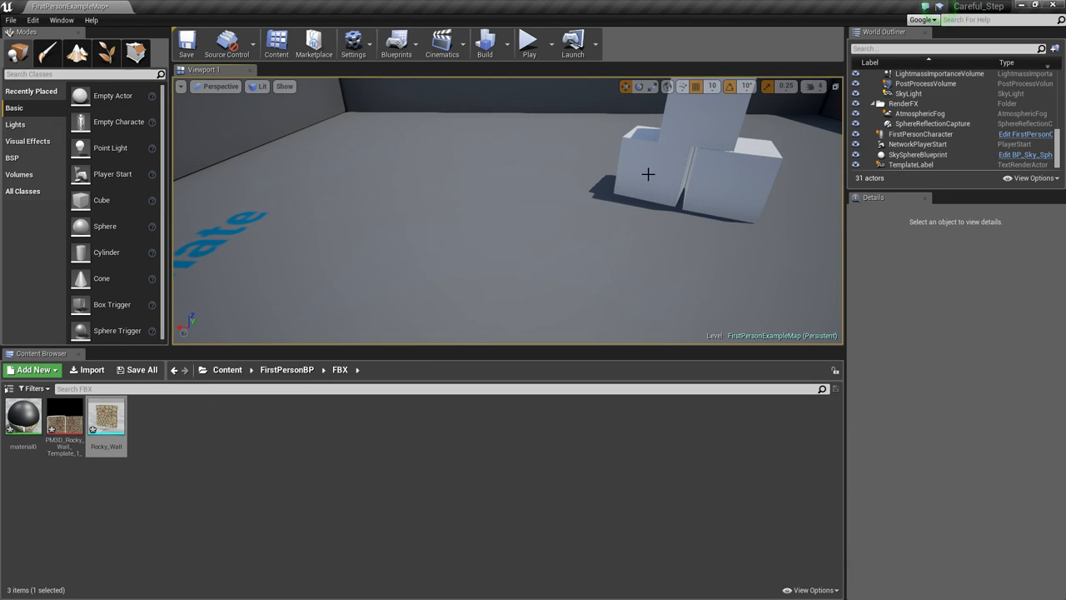
drag(106, 418, 436, 217)
drag(105, 418, 372, 219)
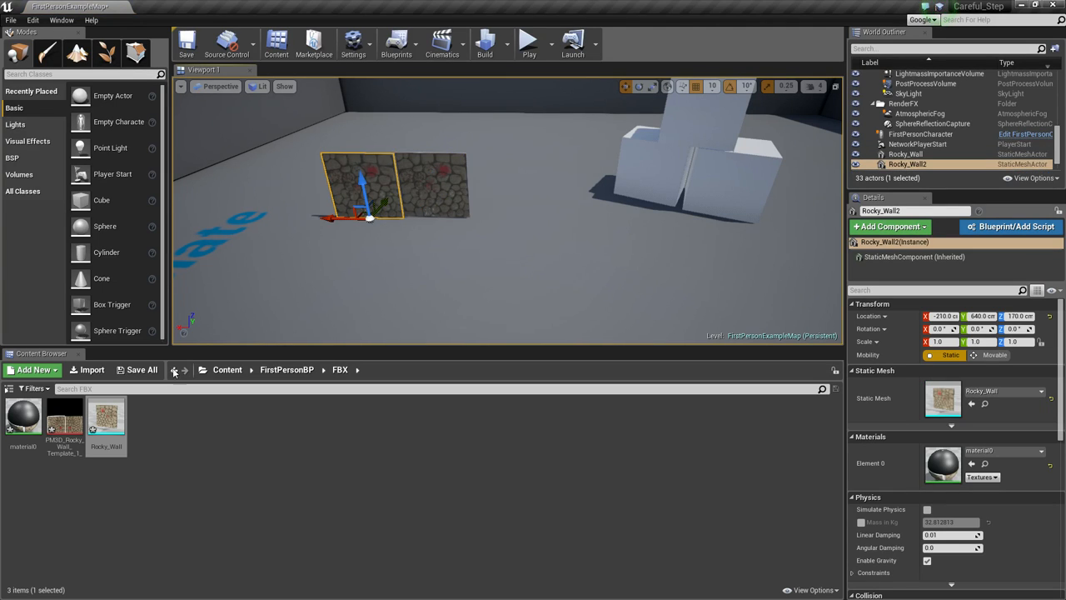
drag(106, 417, 304, 218)
- Add a fourth Rocky_Wall at X -510 cm to the row's open end and align it and the first panel at Y 640 cm
mouse_move(397, 250)
right_down()
mouse_move(433, 213)
mouse_move(392, 287)
mouse_move(399, 237)
mouse_move(398, 254)
right_up()
key(w)
key(s)
key(w)
mouse_move(435, 213)
right_down()
mouse_move(446, 242)
mouse_move(435, 213)
right_up()
key(s)
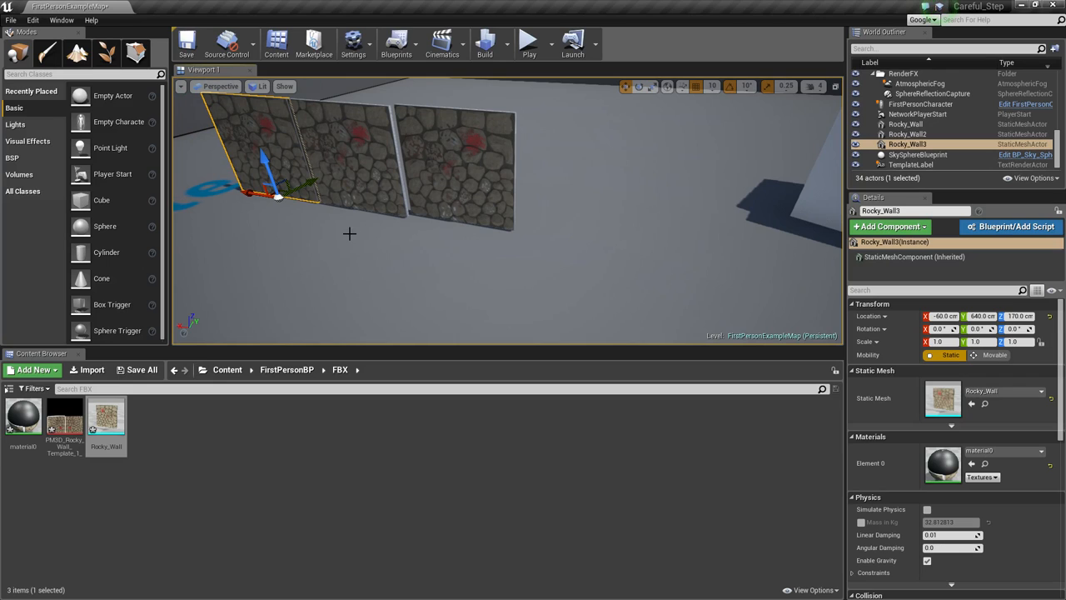
drag(106, 414, 571, 240)
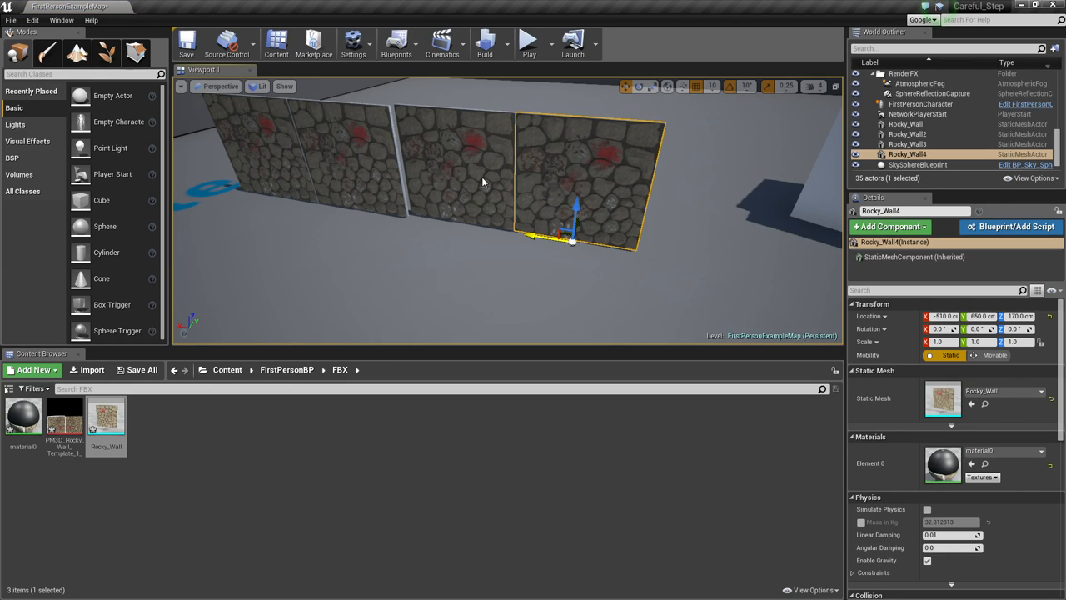
ctrl+click(483, 181)
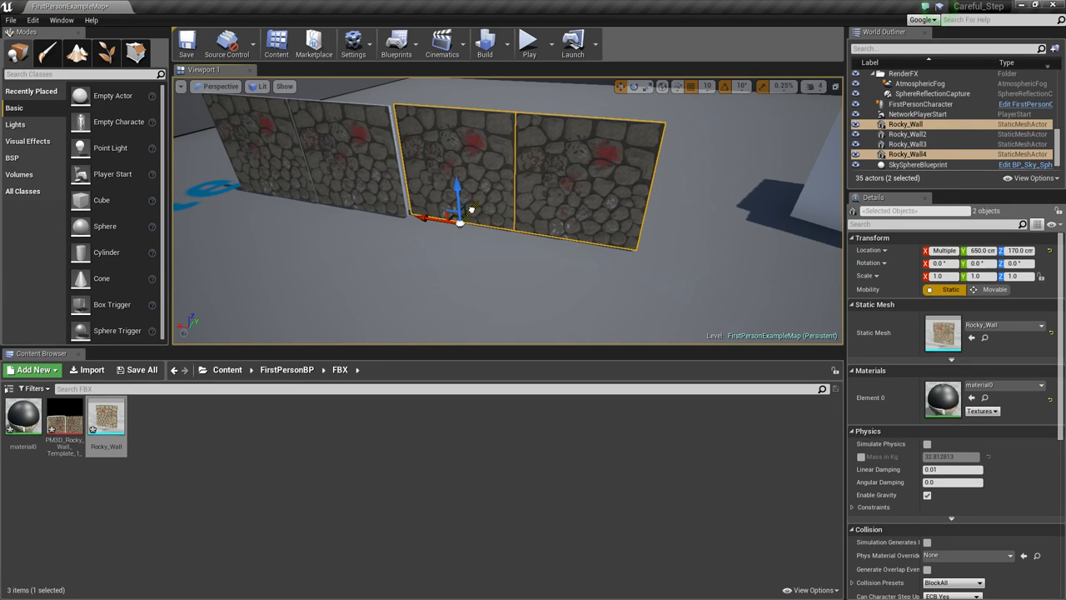
drag(472, 209, 469, 211)
- Select all four wall panels and create a duplicate row rotated -90° around Z
right_drag(458, 207, 334, 215)
right_drag(455, 240, 398, 249)
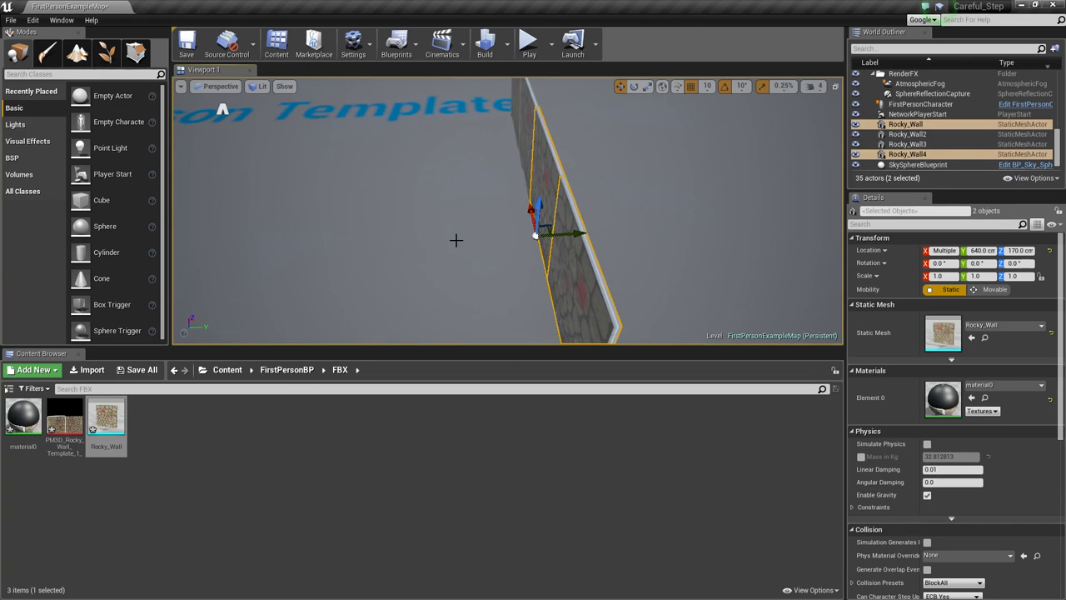
ctrl+click(521, 120)
ctrl+click(515, 109)
right_drag(505, 162, 508, 137)
key(e)
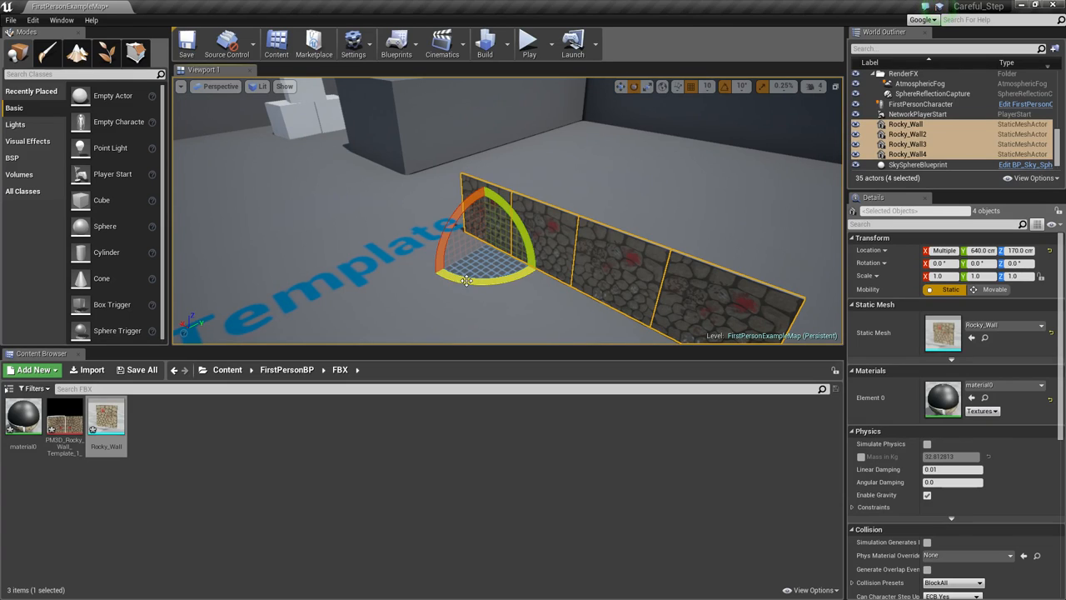
alt+drag(450, 276, 526, 285)
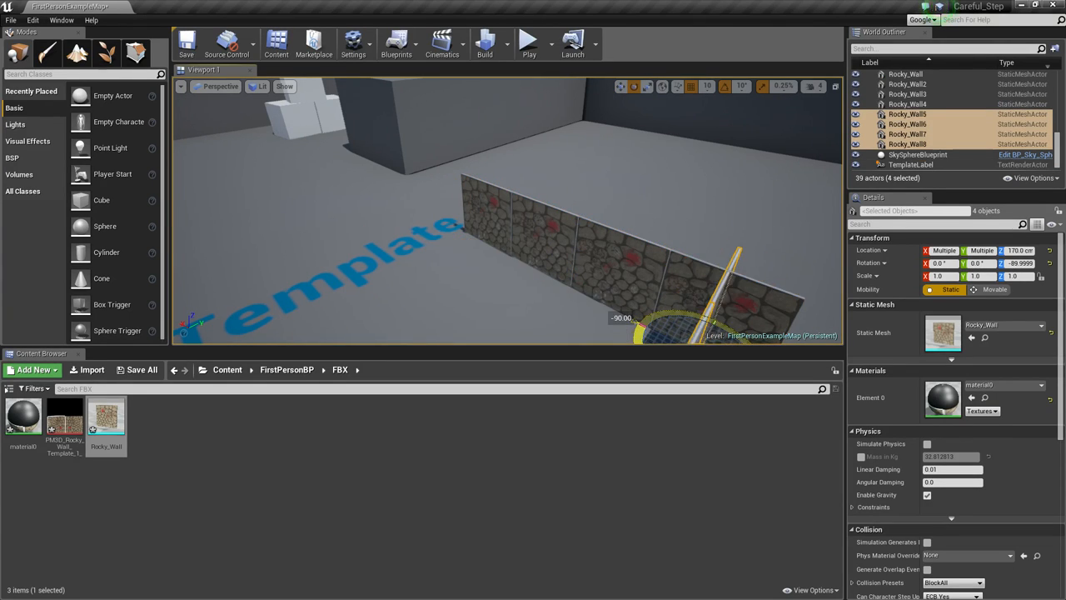
alt+drag(452, 272, 450, 266)
- Move the rotated wall row so it meets the end of the first row and forms a corner
right_drag(565, 286, 601, 289)
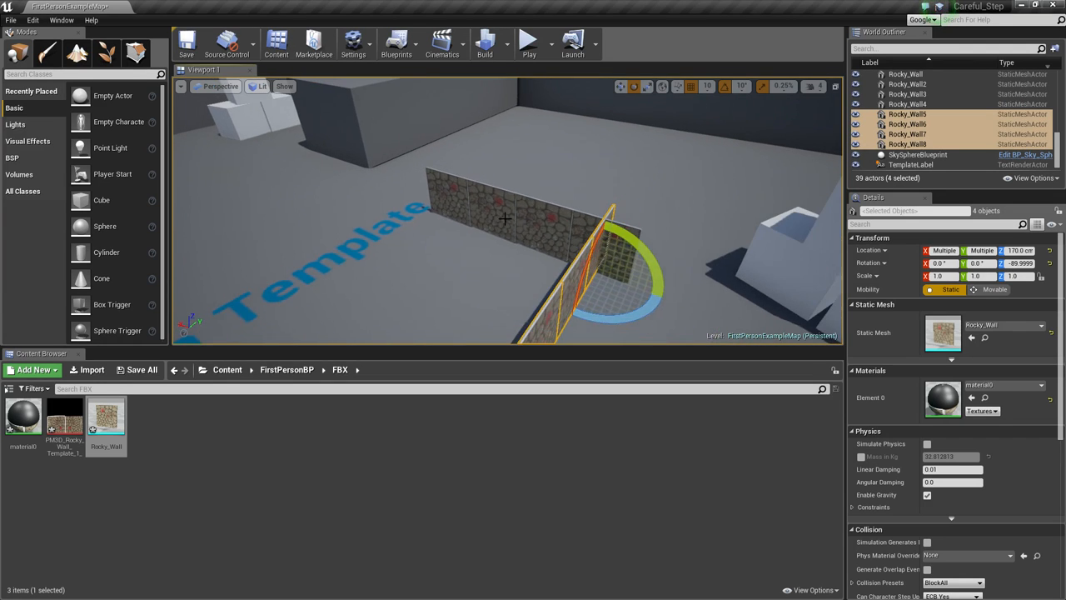
key(w)
mouse_move(531, 260)
right_down()
mouse_move(510, 257)
mouse_move(550, 261)
mouse_move(531, 260)
right_up()
drag(471, 239, 565, 213)
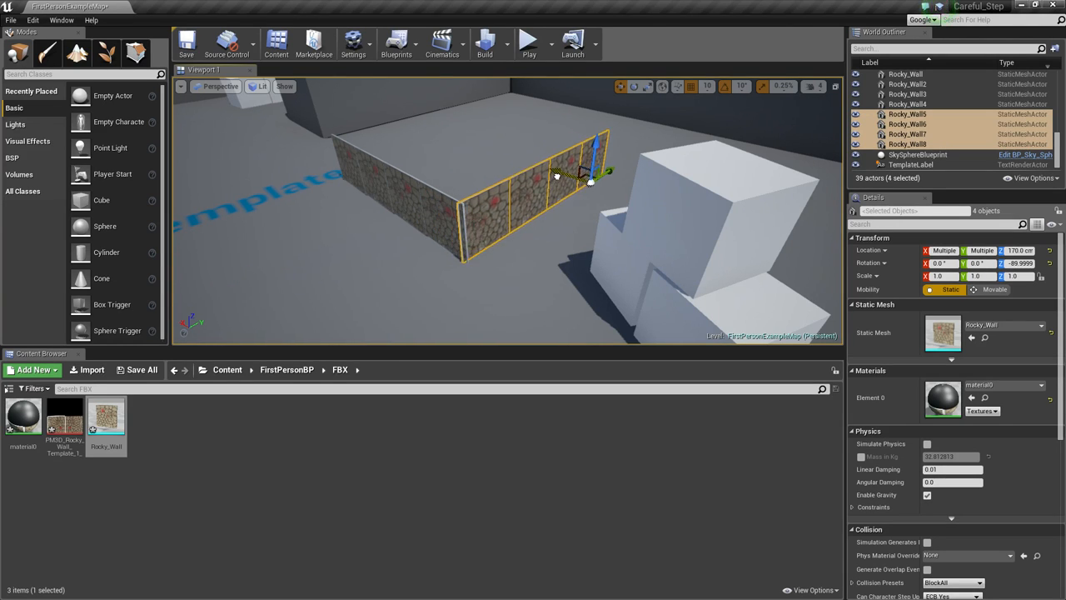
- Duplicate the rotated side row along X to the opposite end of the first row
right_drag(492, 232, 832, 271)
right_drag(583, 254, 458, 266)
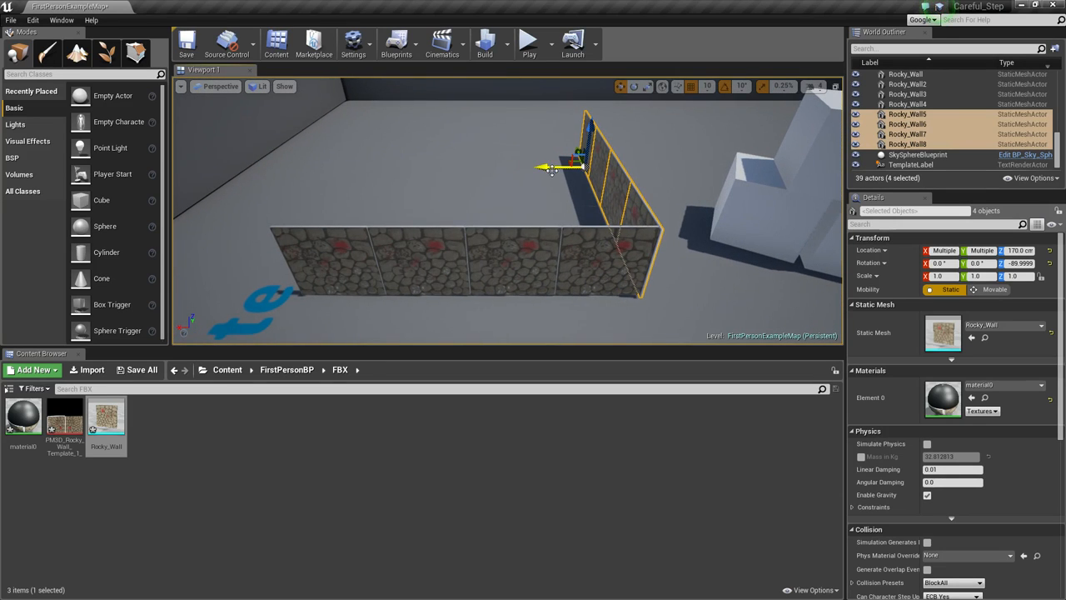
alt+drag(549, 166, 361, 188)
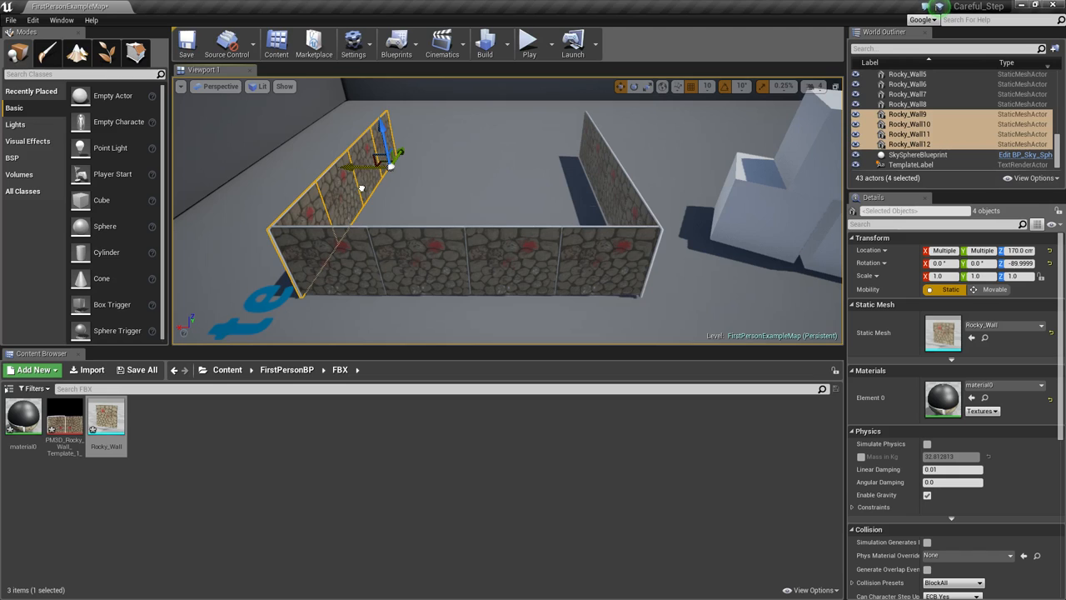
- Select the four panels of the first row and duplicate them along Y to 1230 cm to close the enclosure
click(342, 247)
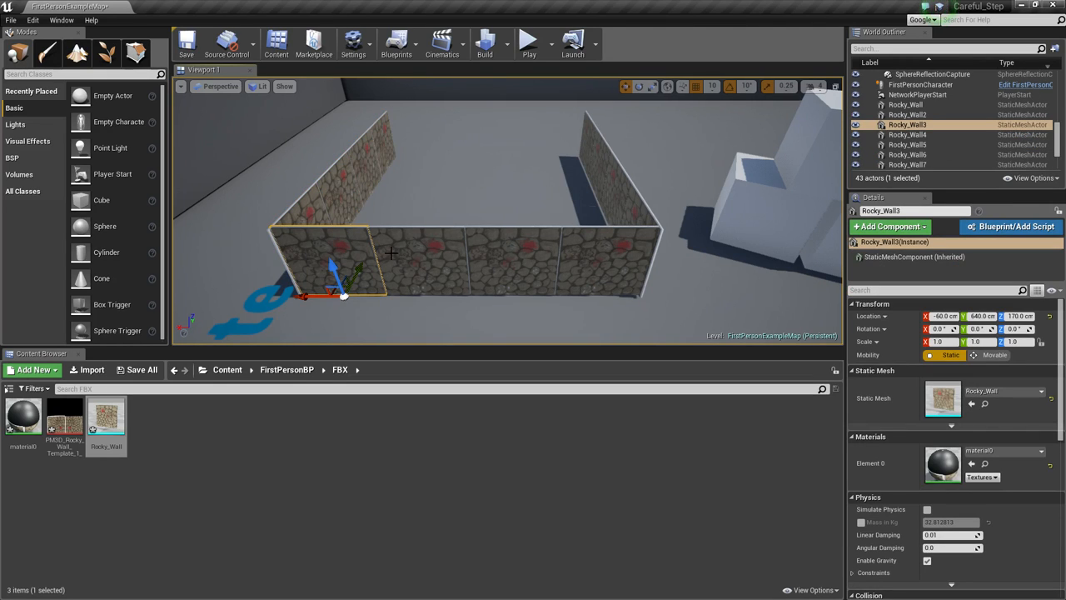
ctrl+click(425, 258)
ctrl+click(510, 257)
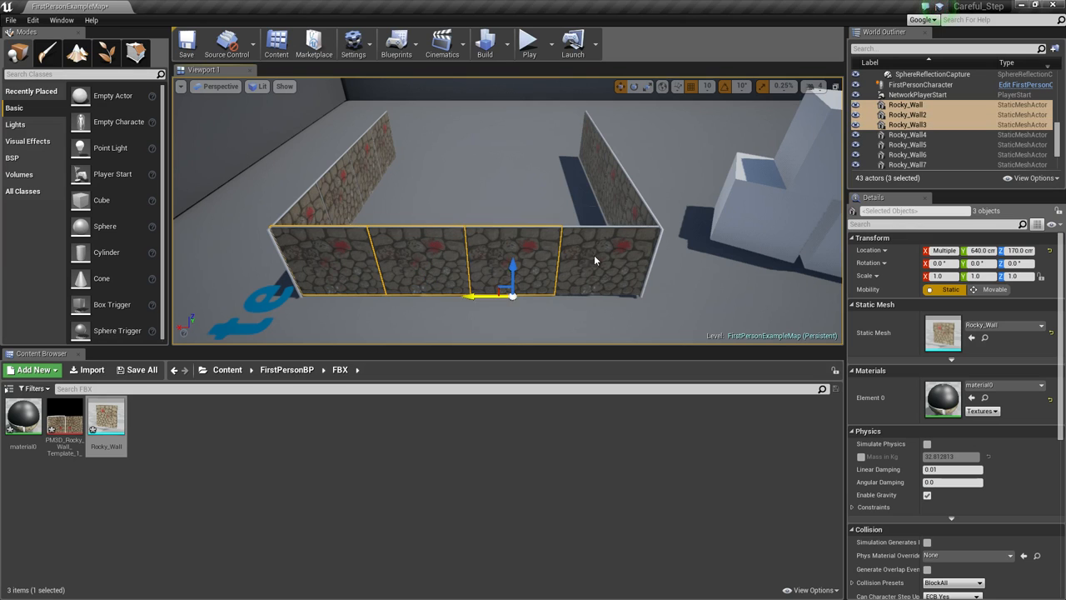
ctrl+click(593, 258)
right_drag(511, 314, 424, 319)
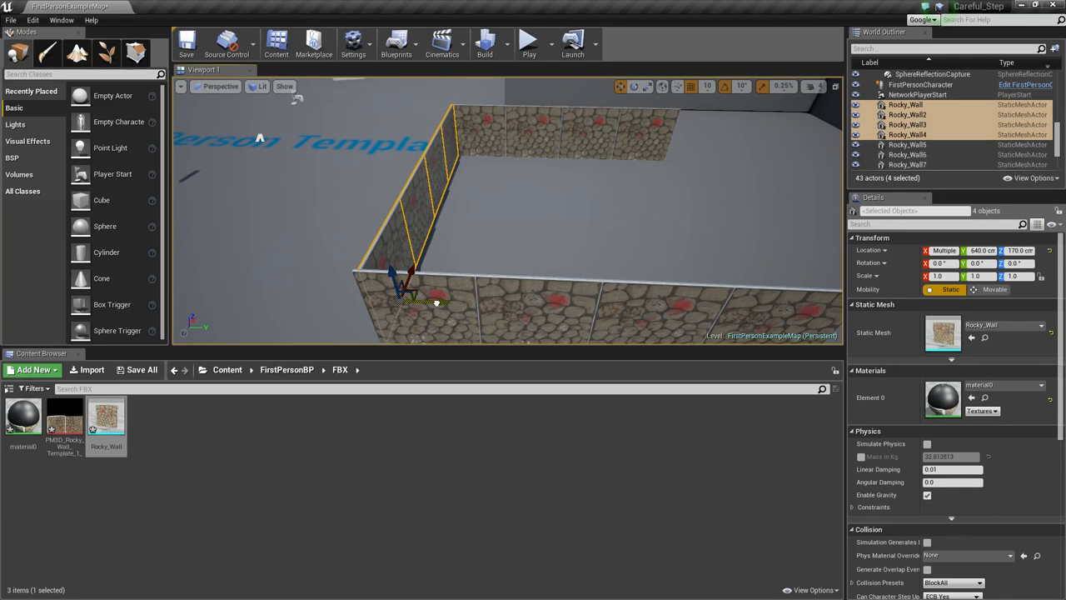
alt+shift+drag(437, 305, 941, 304)
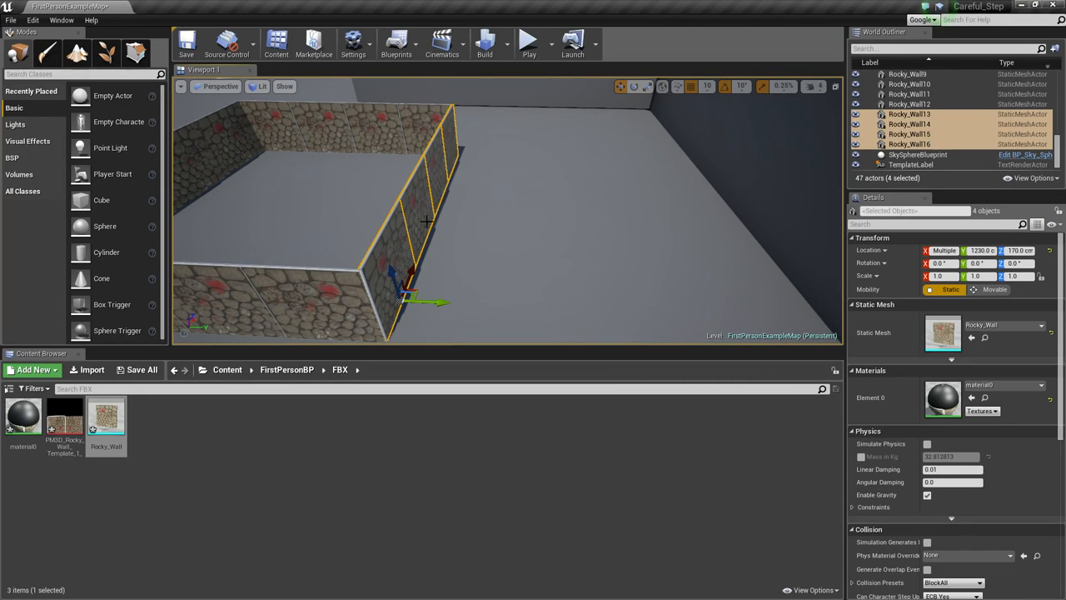
- Move the FirstPersonCharacter inside the walled enclosure to about X -260 cm, Y 970 cm
right_drag(358, 177, 200, 171)
click(457, 177)
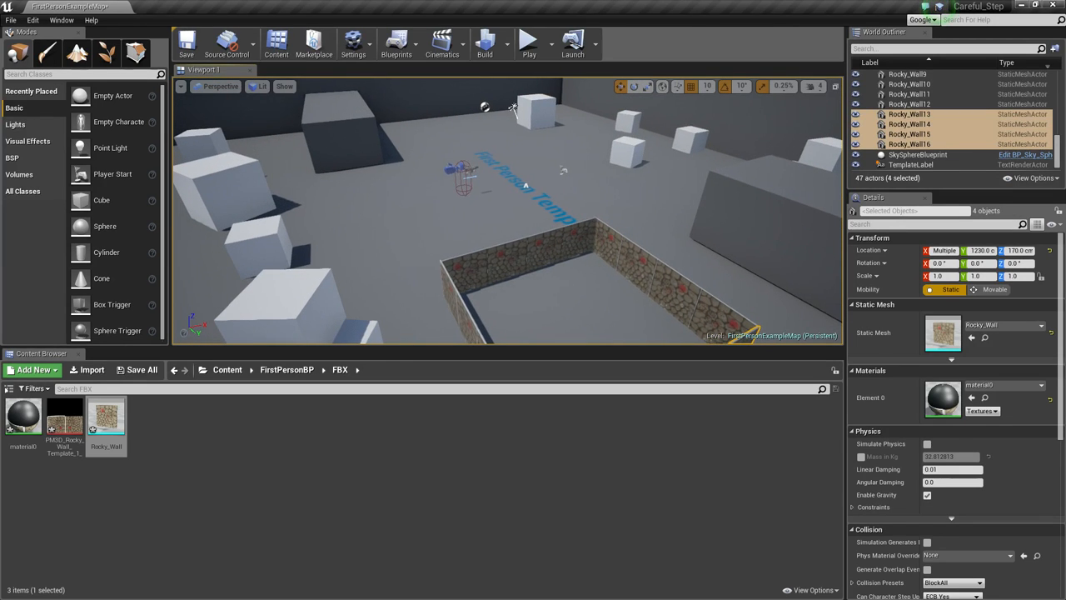
drag(479, 193, 598, 315)
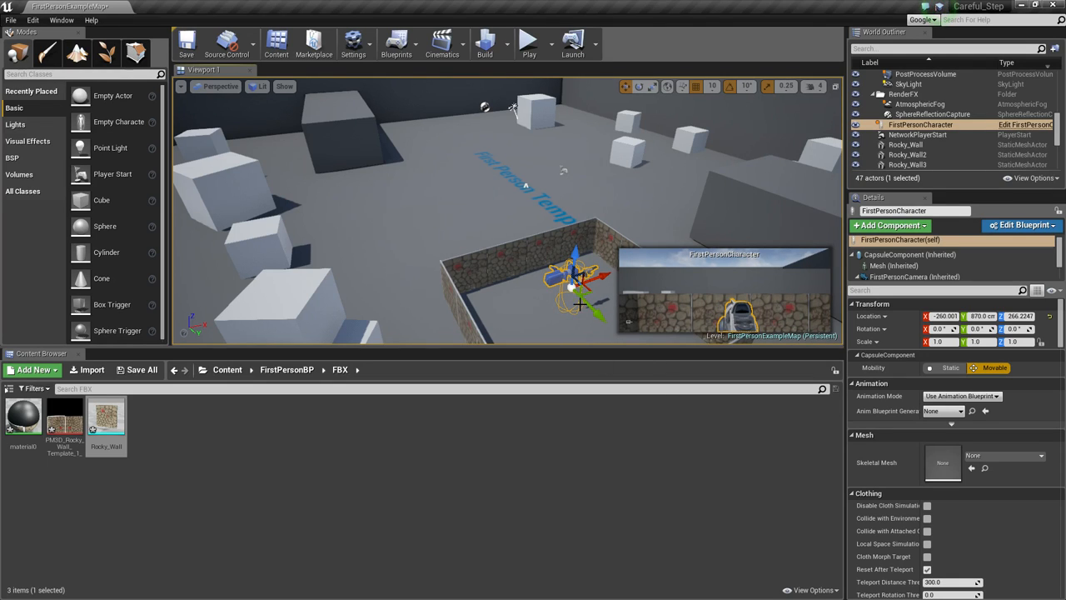
drag(587, 303, 609, 330)
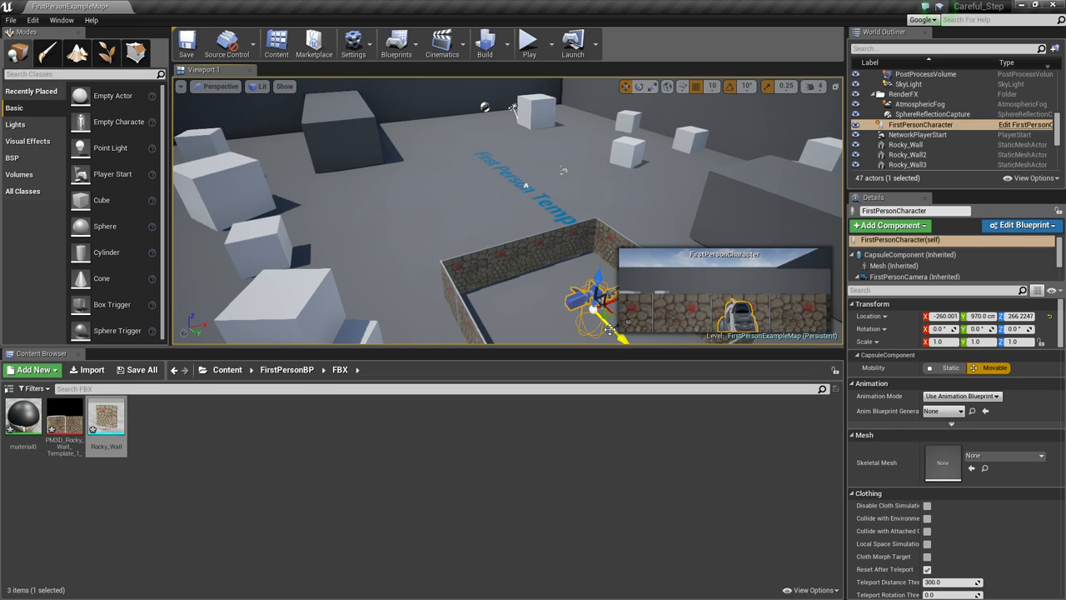
key(e)
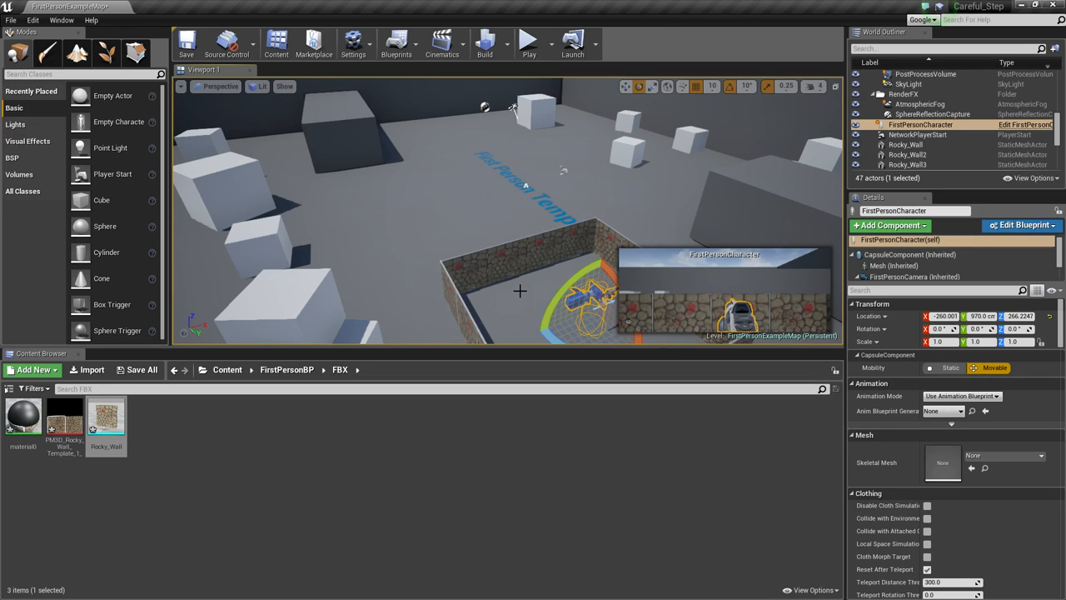
- Rotate the FirstPersonCharacter about Z to about -50° so it faces a different part of the enclosure
right_drag(520, 291, 560, 344)
right_drag(529, 231, 523, 149)
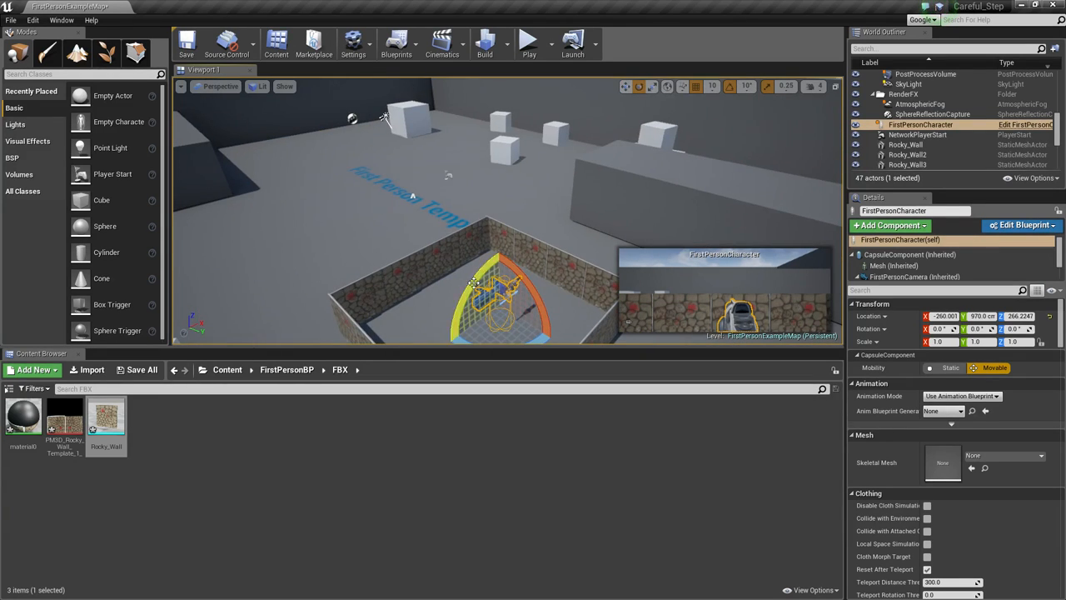
right_drag(479, 268, 478, 310)
drag(485, 265, 529, 268)
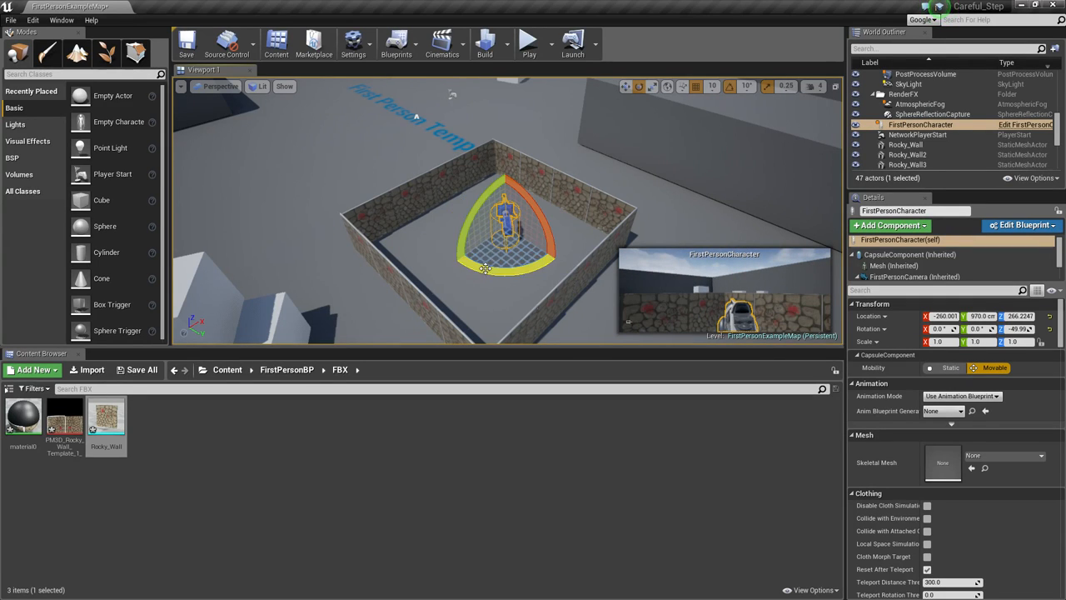
- Play the level and walk around inside the enclosure to examine the rocky walls in first-person view
click(529, 50)
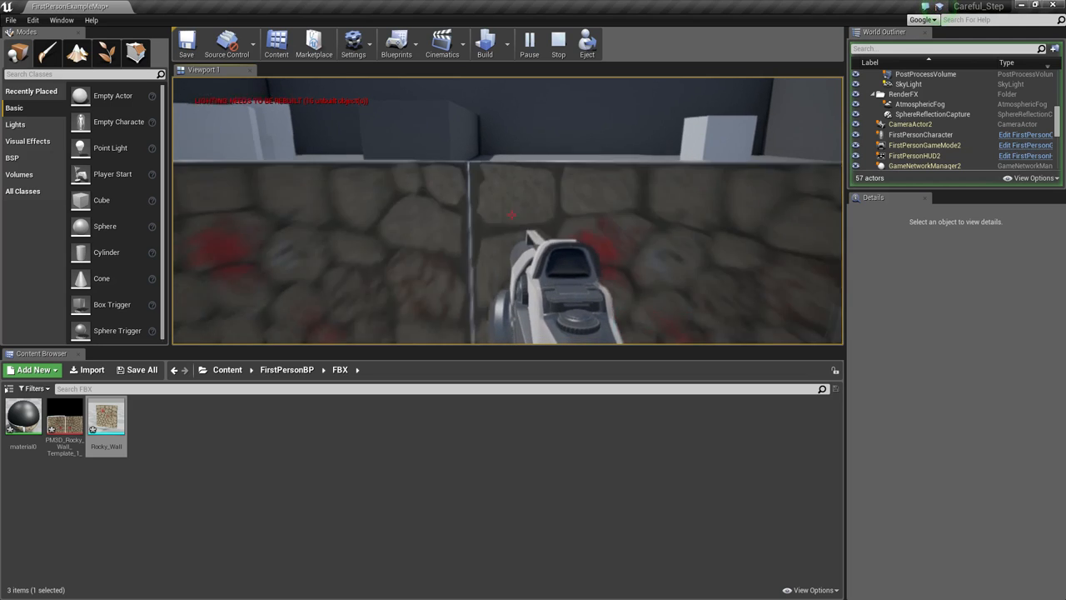
key(w)
key(space)
key(w)
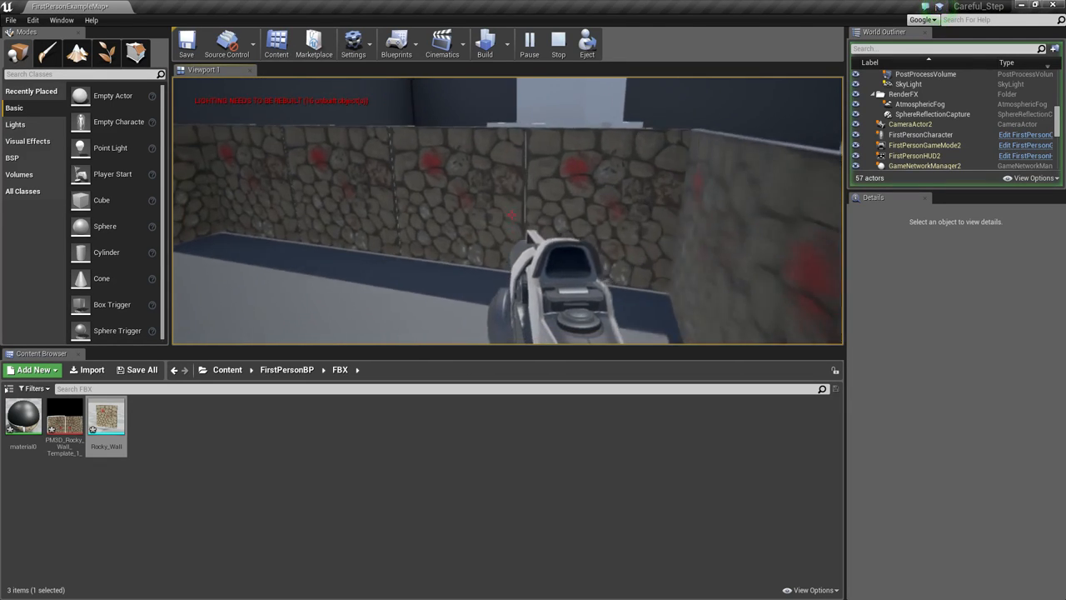
key(w)
key(w)
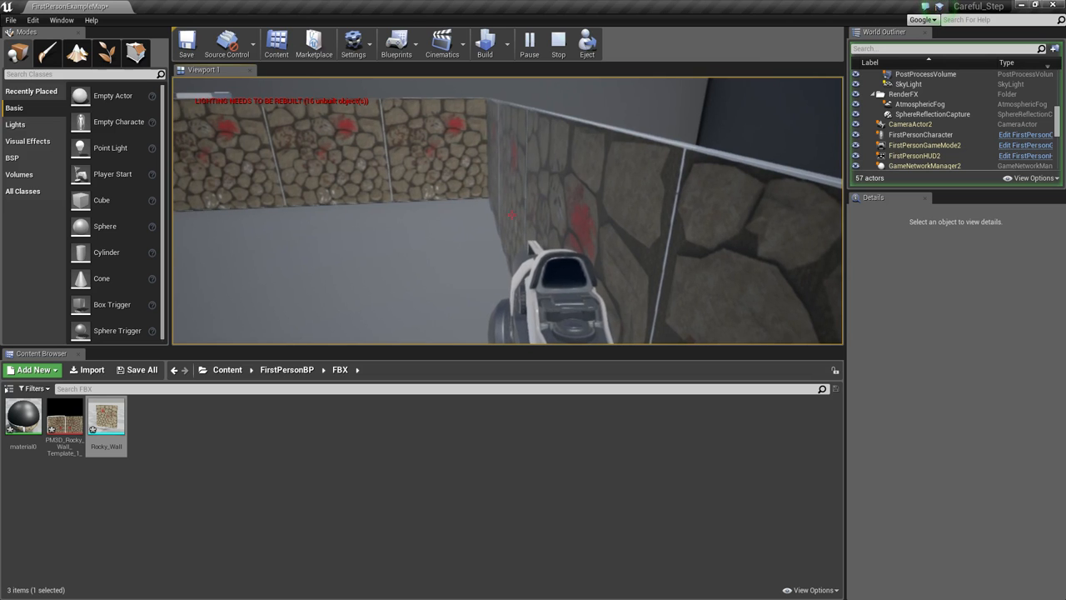
key(w)
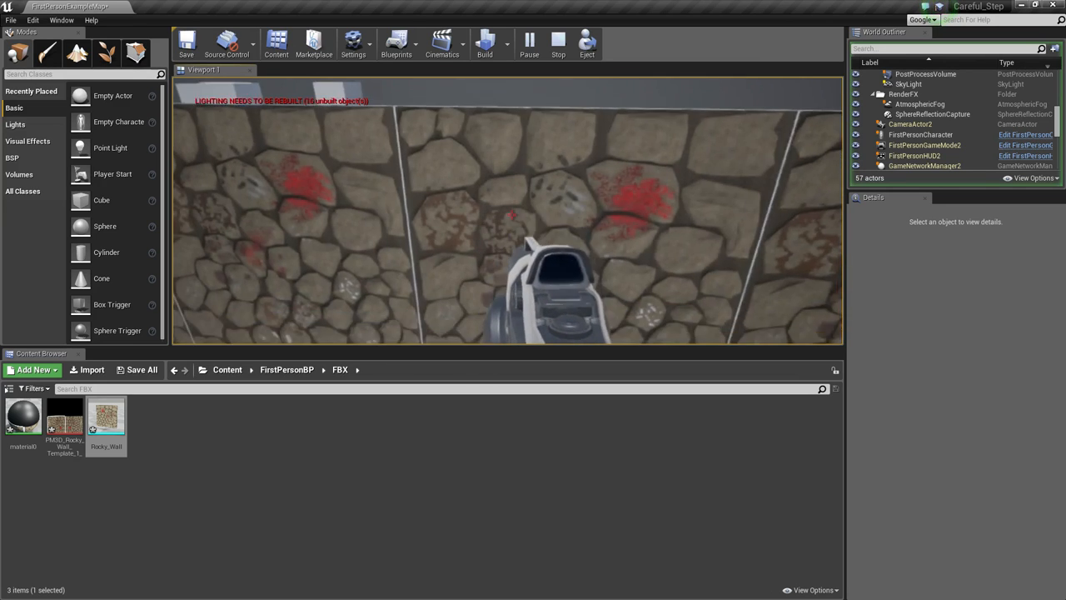
key(s)
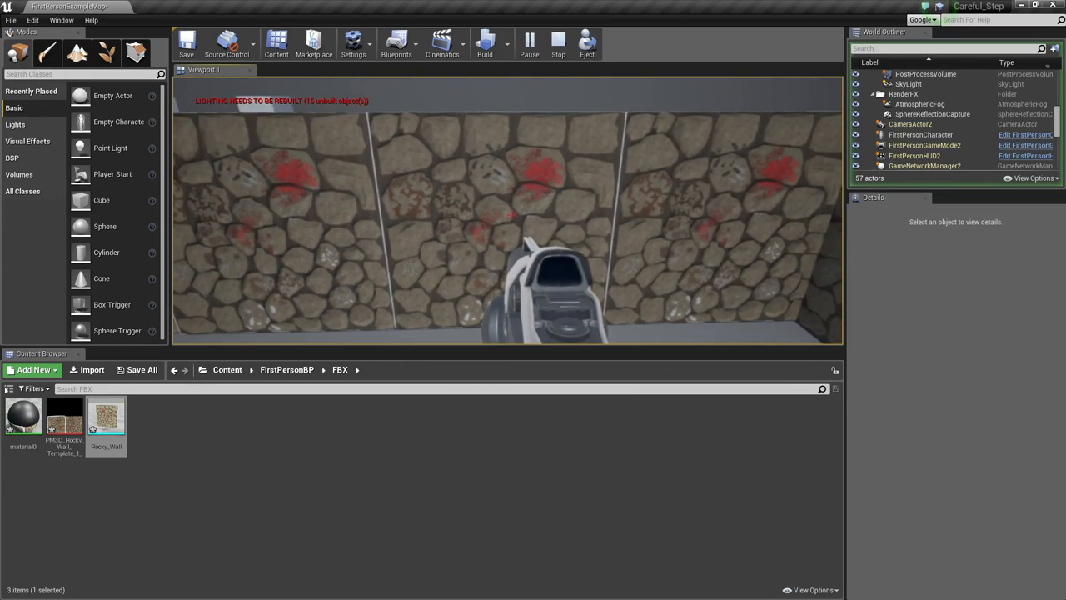
key(s)
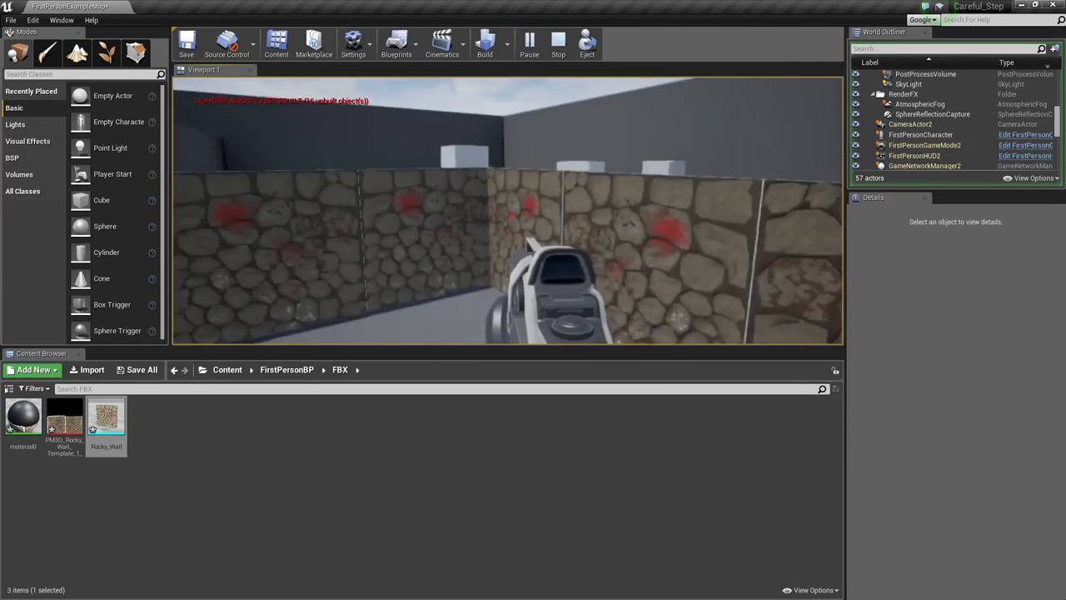
key(w)
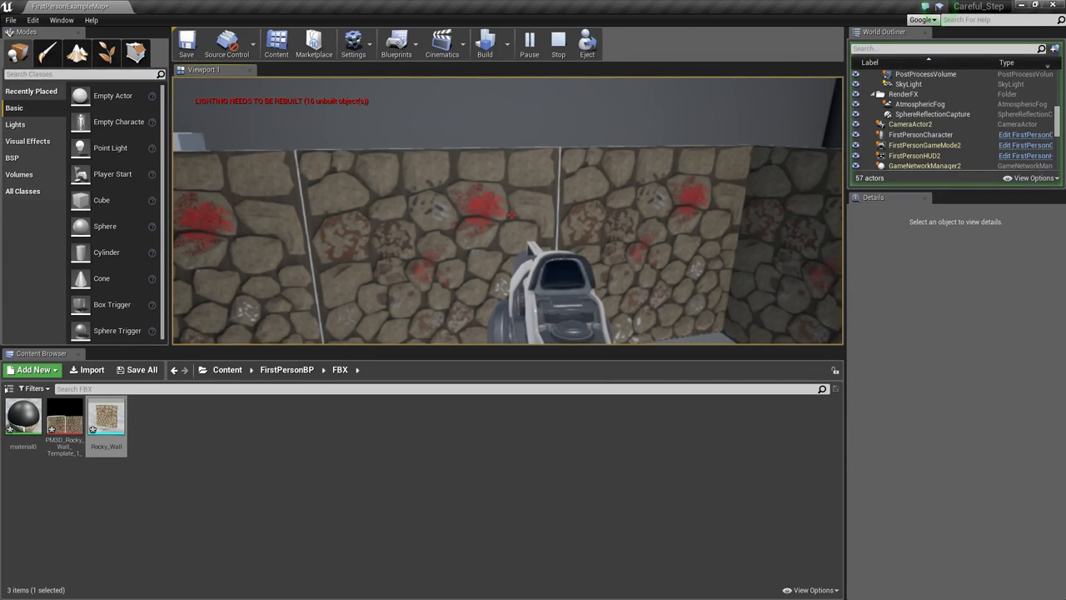
key(s)
key(s)
- Test shooting and jumping inside the walled enclosure, ending with the play session stopped
click(508, 211)
click(508, 211)
click(508, 212)
click(508, 211)
click(509, 212)
click(508, 212)
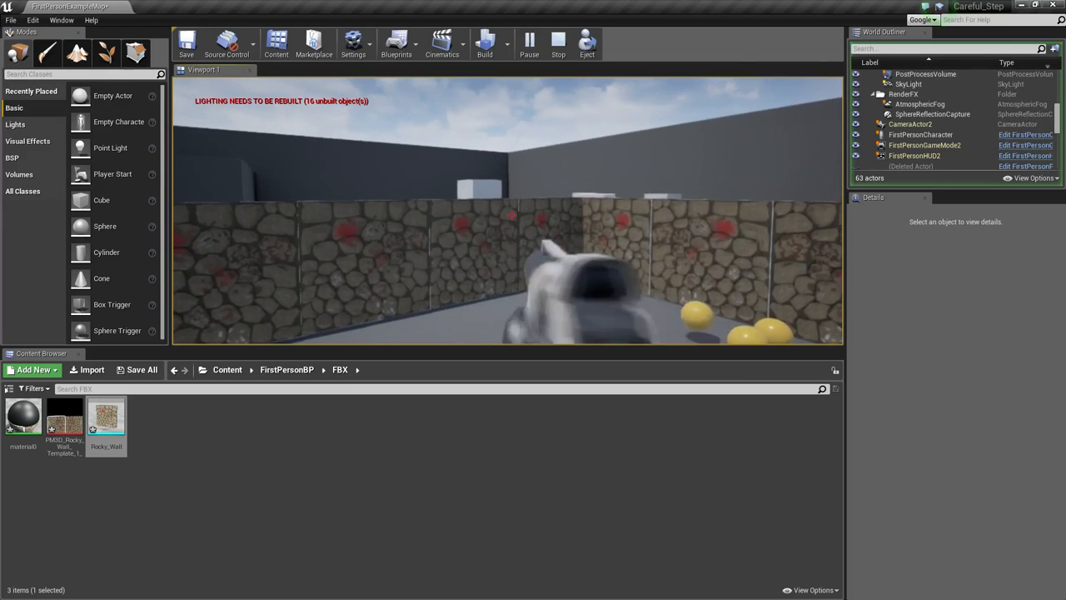
click(511, 215)
click(512, 215)
key(w)
key(space)
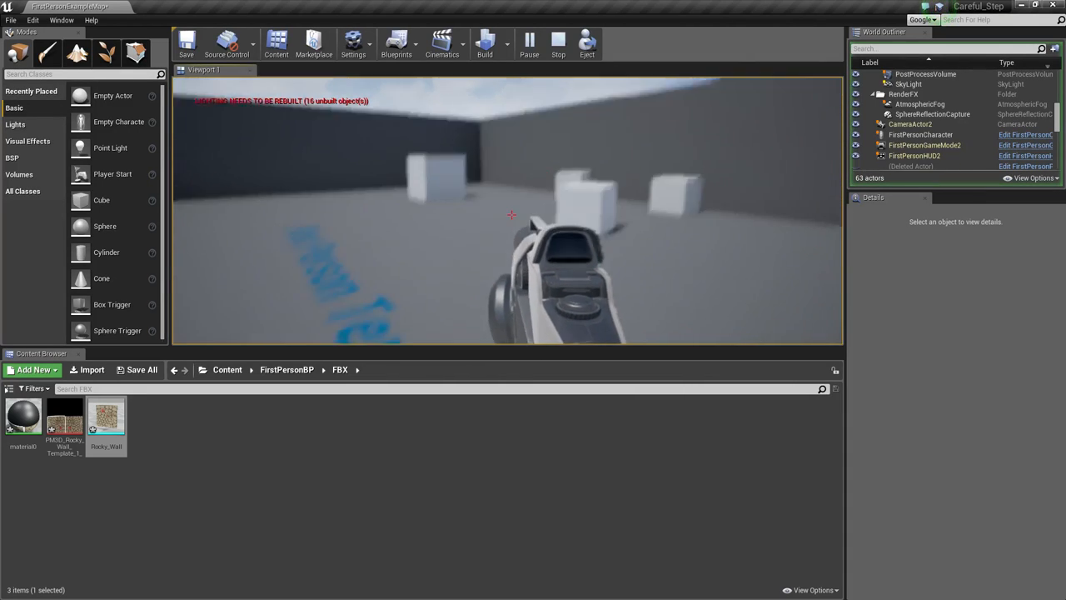
key(w)
key(Escape)
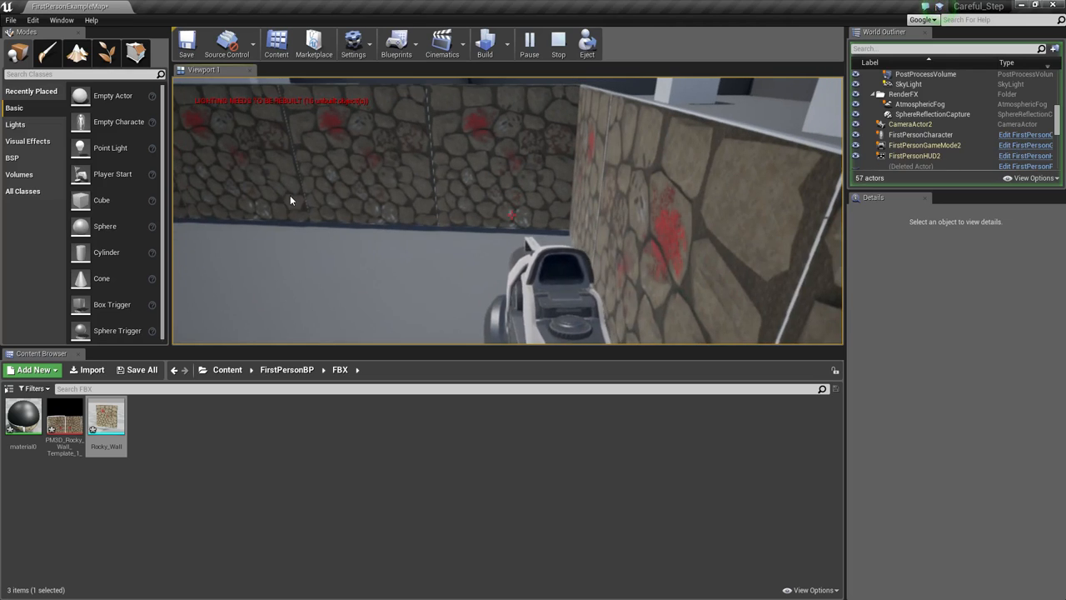
key(F8)
key(Escape)
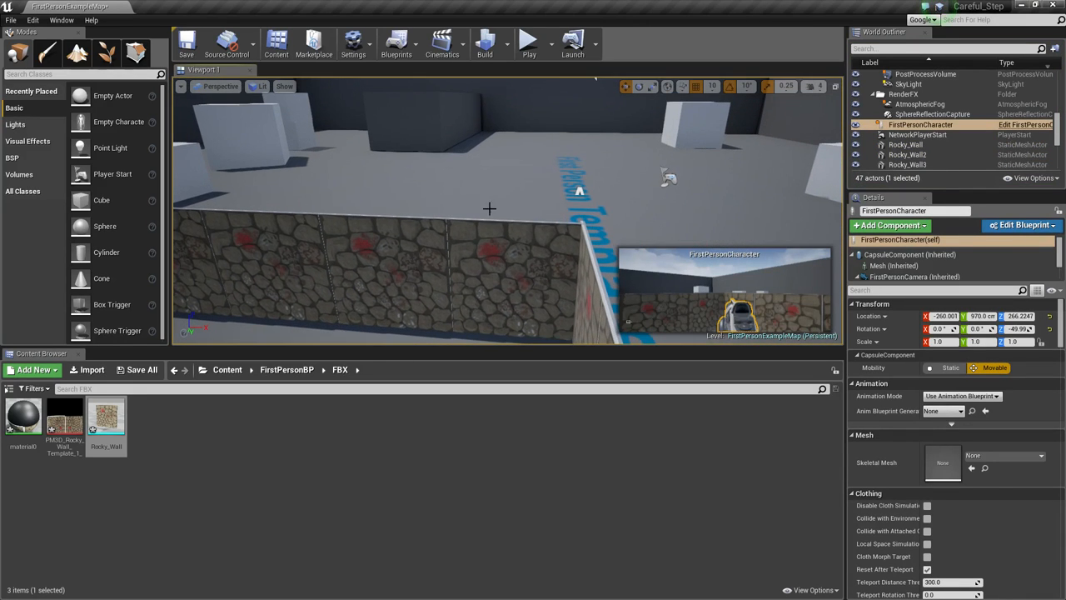
- Duplicate a front wall panel along Y outside the enclosure to 510 cm, deleting the extra copy at 450 cm
click(504, 254)
key(d)
right_drag(504, 255, 333, 284)
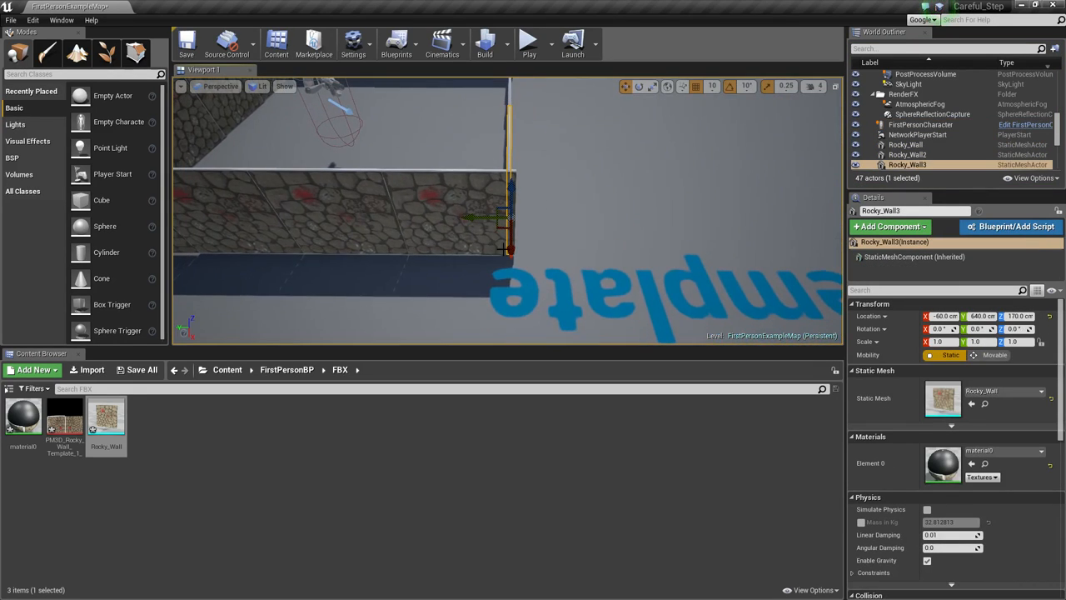
alt+drag(475, 218, 596, 217)
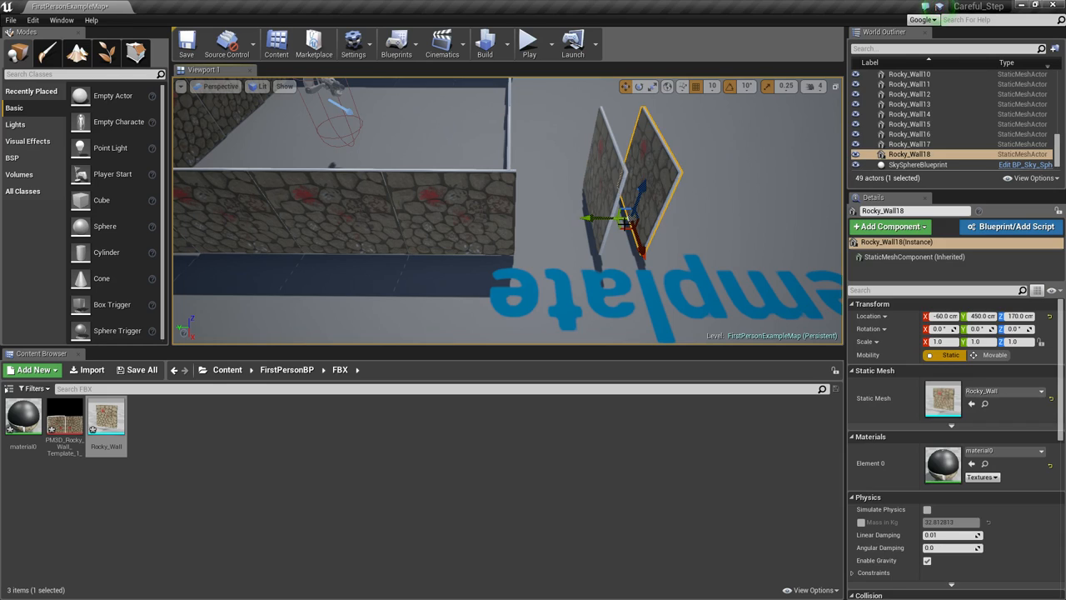
key(Delete)
- Scale the separate wall panel outside the enclosure to 0.5 along Z to make a stair riser
click(611, 197)
key(r)
drag(606, 197, 606, 218)
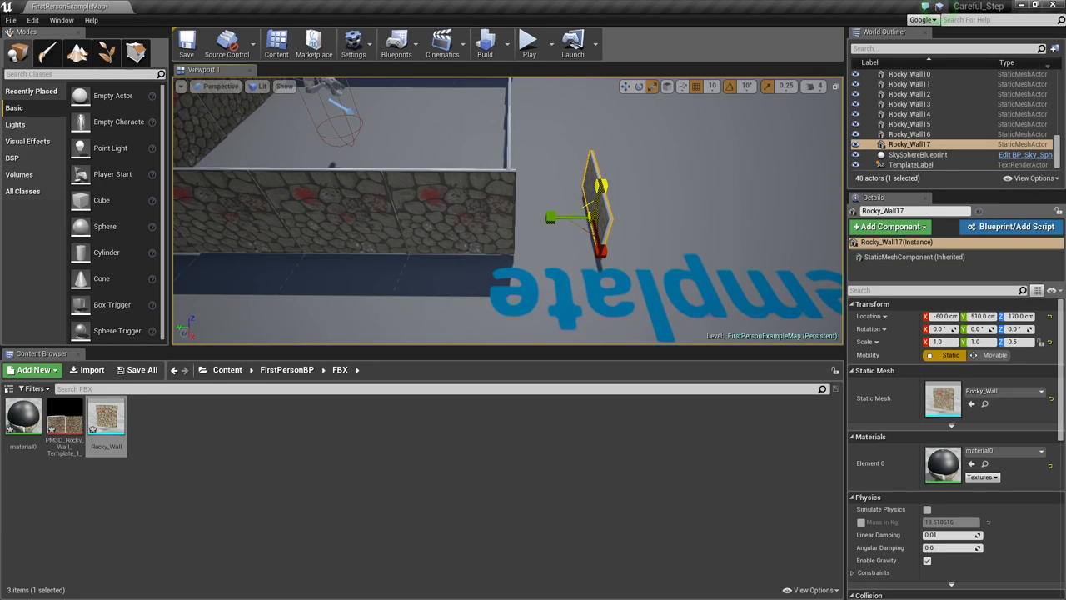
- Duplicate the half-height panel upward, rotate the copy about -90° around X and position it on the riser as a stair tread
right_drag(642, 213, 643, 204)
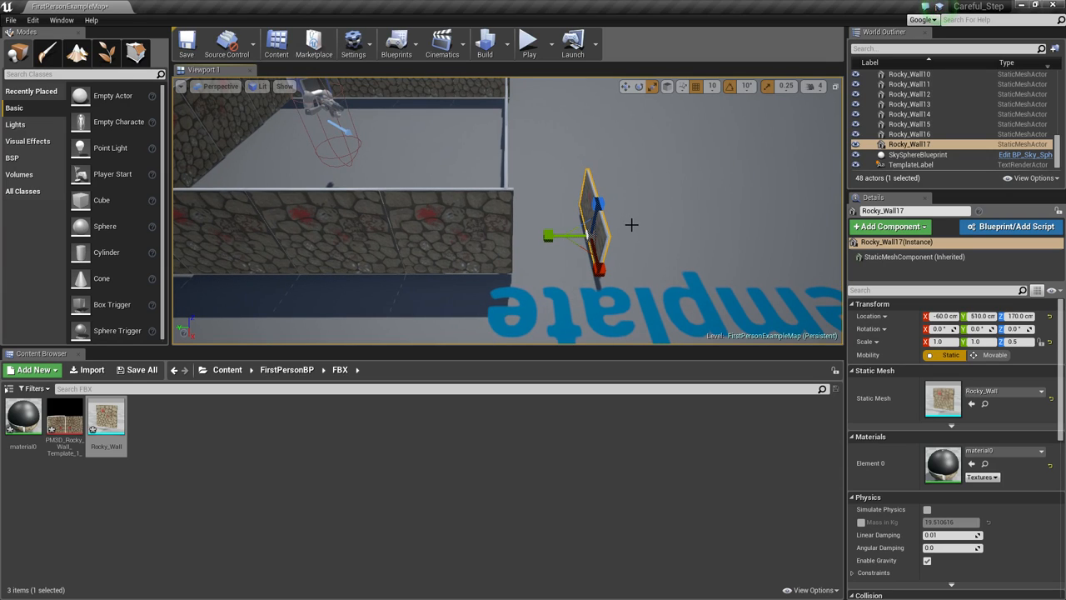
key(w)
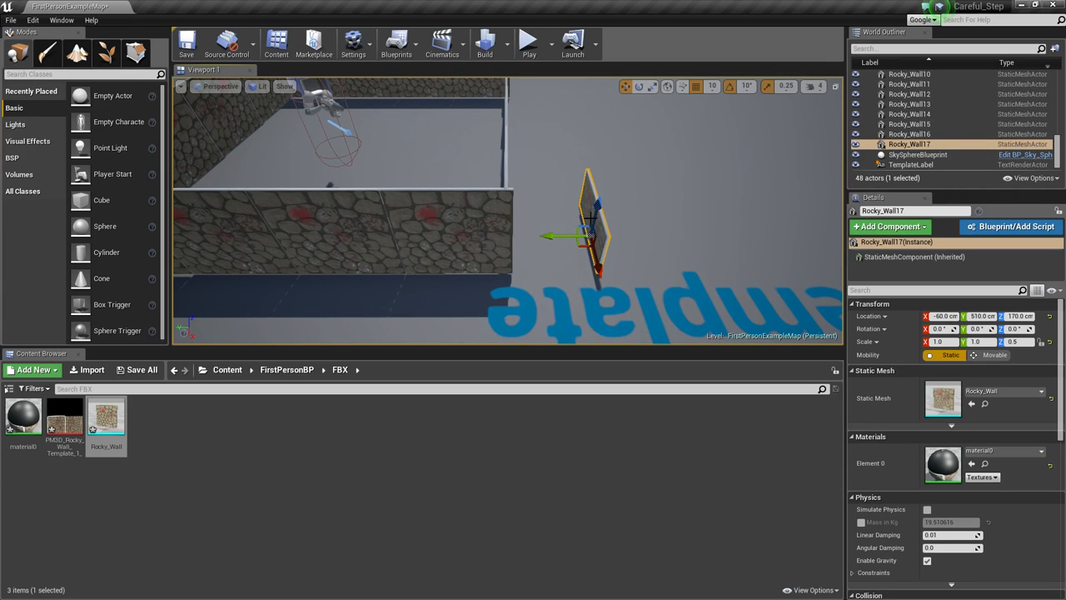
alt+drag(595, 215, 660, 220)
key(e)
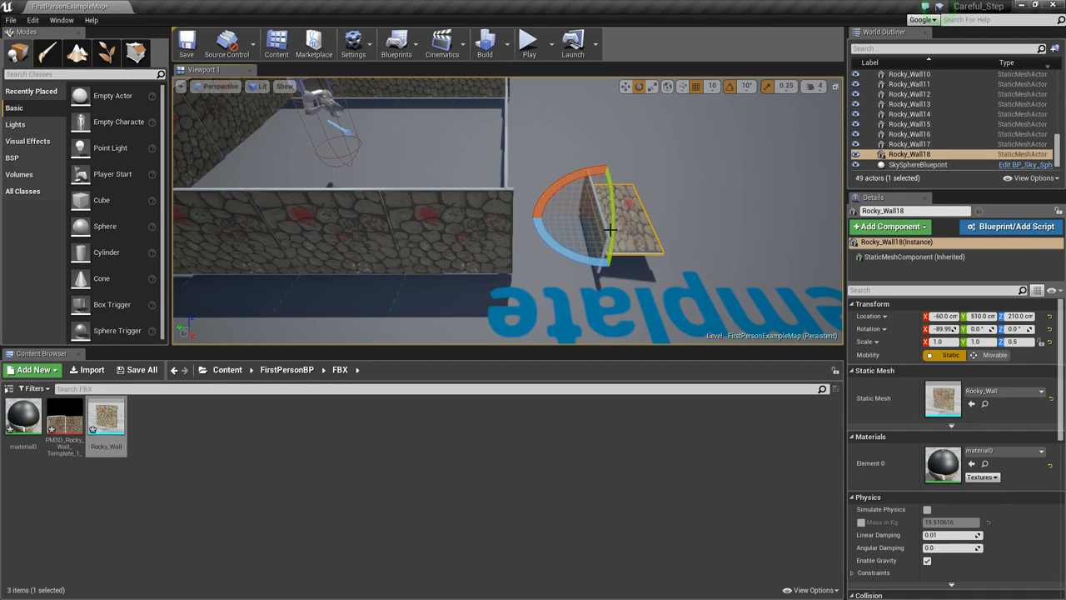
key(w)
drag(600, 195, 605, 176)
- Select the riser and tread together and duplicate them up and along Y to 430 cm as a second stair step
right_drag(650, 251, 527, 233)
key(w)
ctrl+click(495, 226)
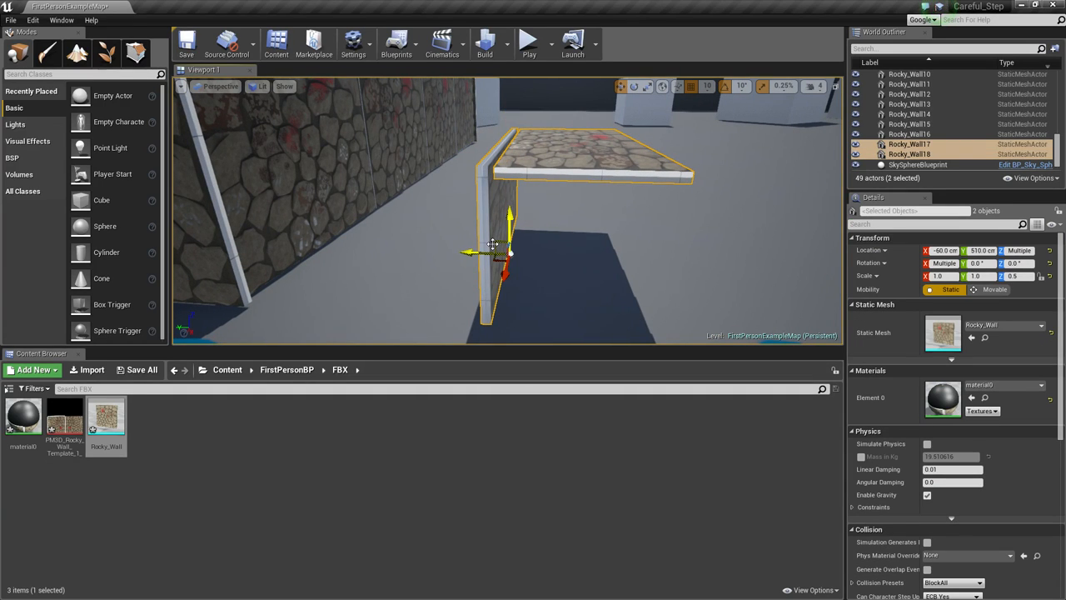
alt+drag(497, 251, 653, 45)
right_drag(669, 226, 667, 179)
drag(677, 100, 547, 249)
key(ctrl+z)
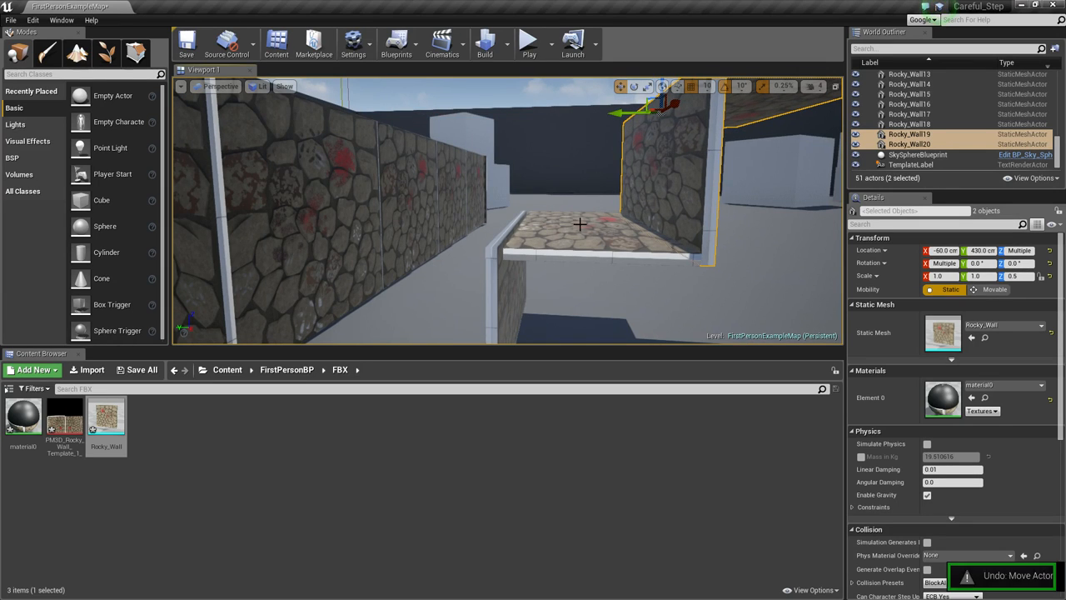
key(ctrl+z)
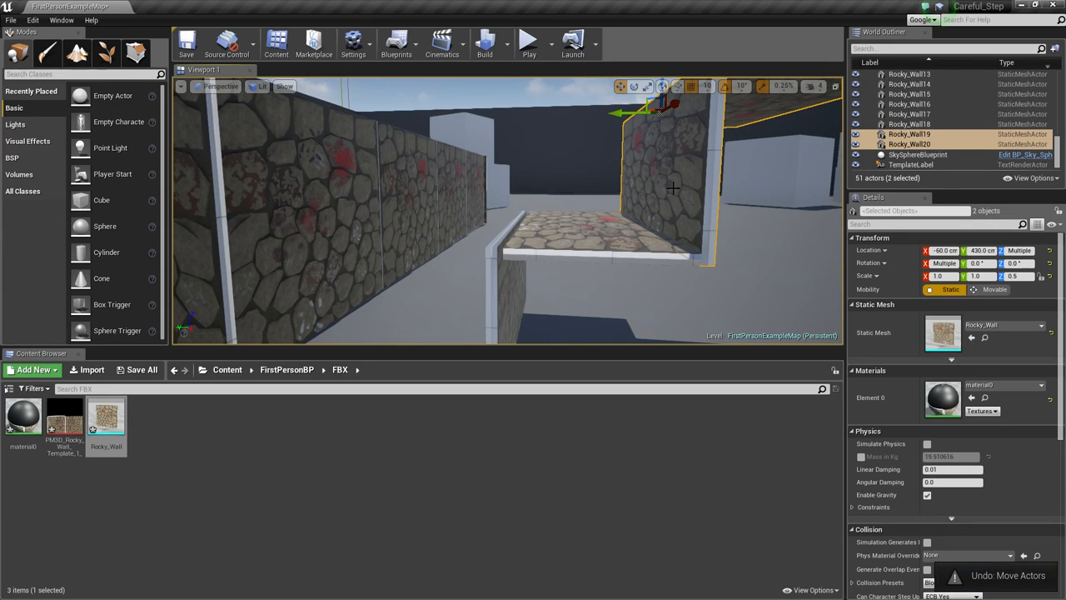
- Select all four panels of the two stair steps and duplicate them upward and outward to continue the staircase
right_drag(724, 190, 723, 242)
scroll(656, 158, down, 5)
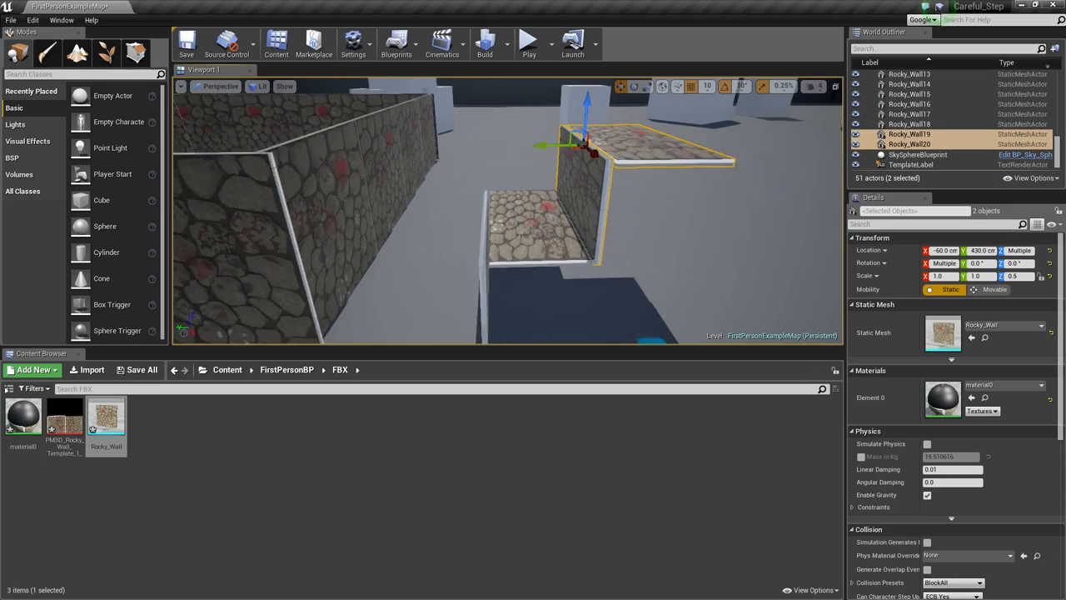
click(608, 155)
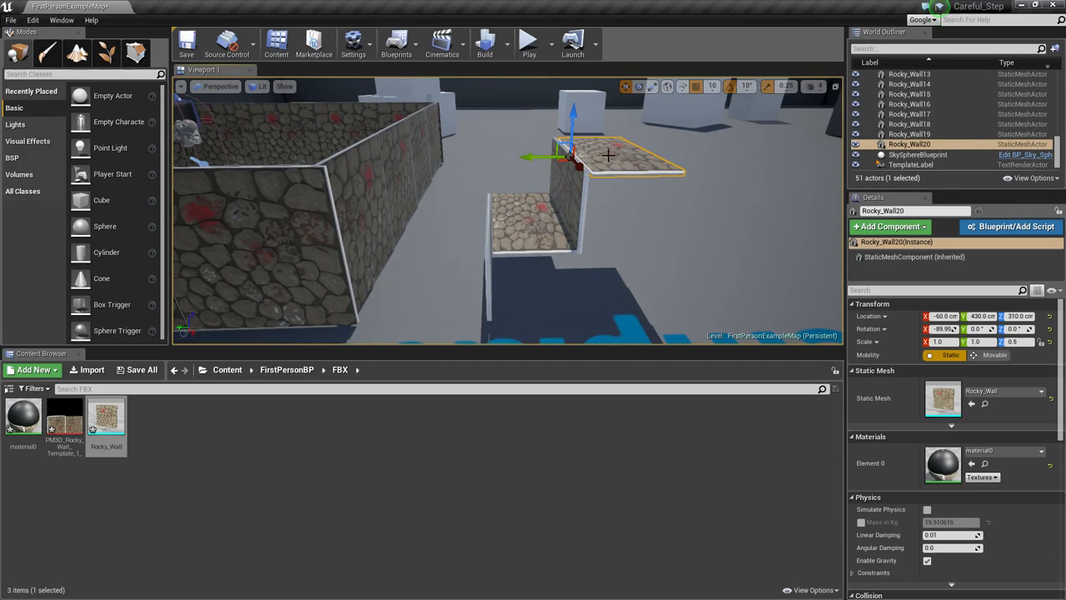
ctrl+click(564, 206)
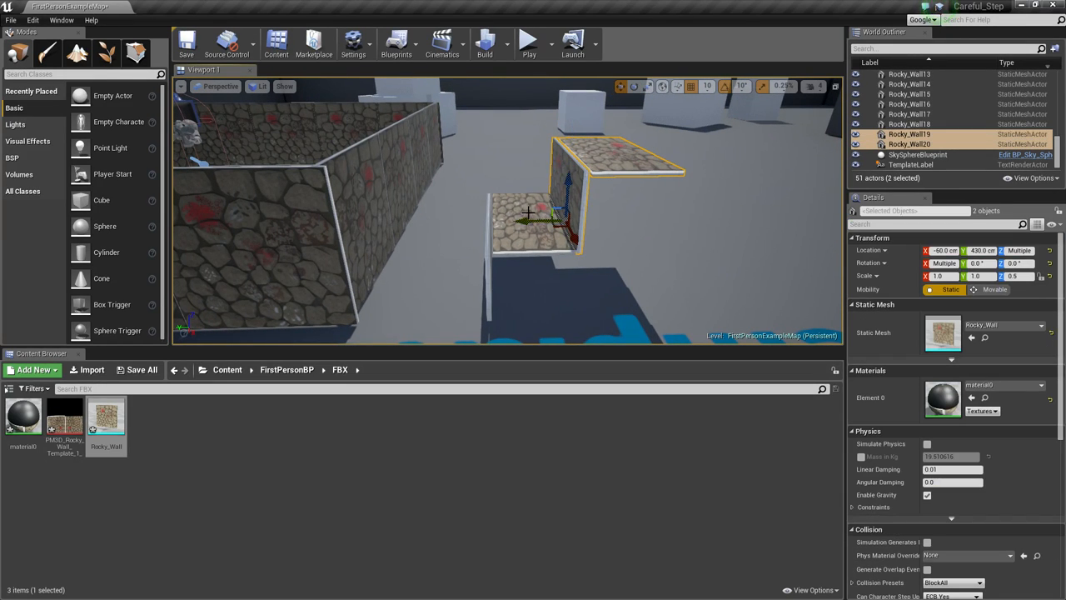
ctrl+click(491, 267)
ctrl+click(491, 275)
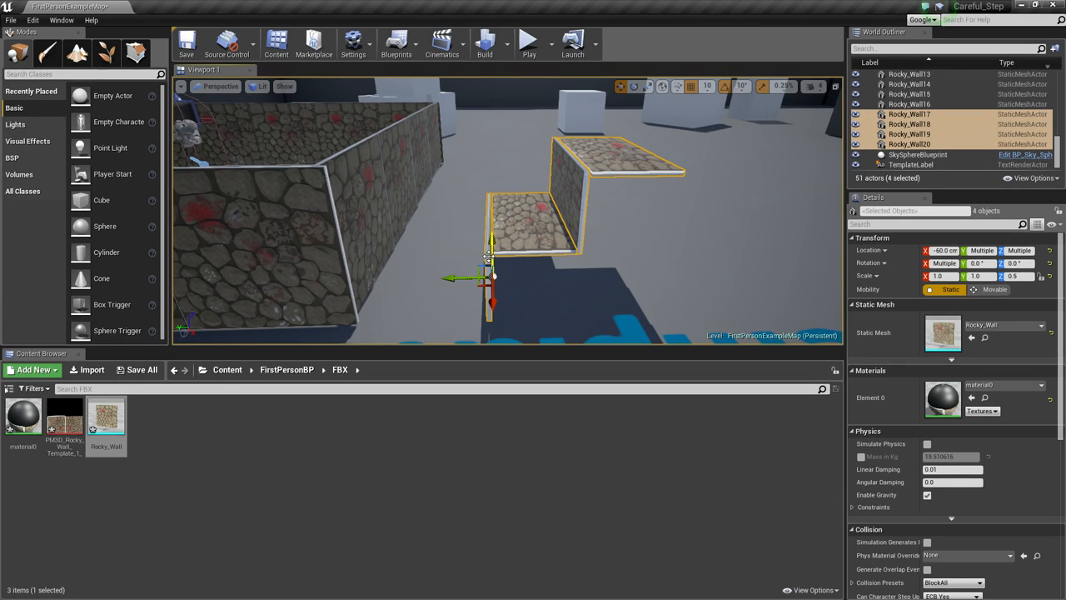
alt+drag(494, 276, 746, 95)
- Shift the four copied stair panels along Y and Z so they line up with the top of the lower steps
mouse_move(744, 112)
right_down()
mouse_move(775, 87)
mouse_move(766, 125)
mouse_move(750, 129)
right_up()
right_drag(633, 163, 612, 155)
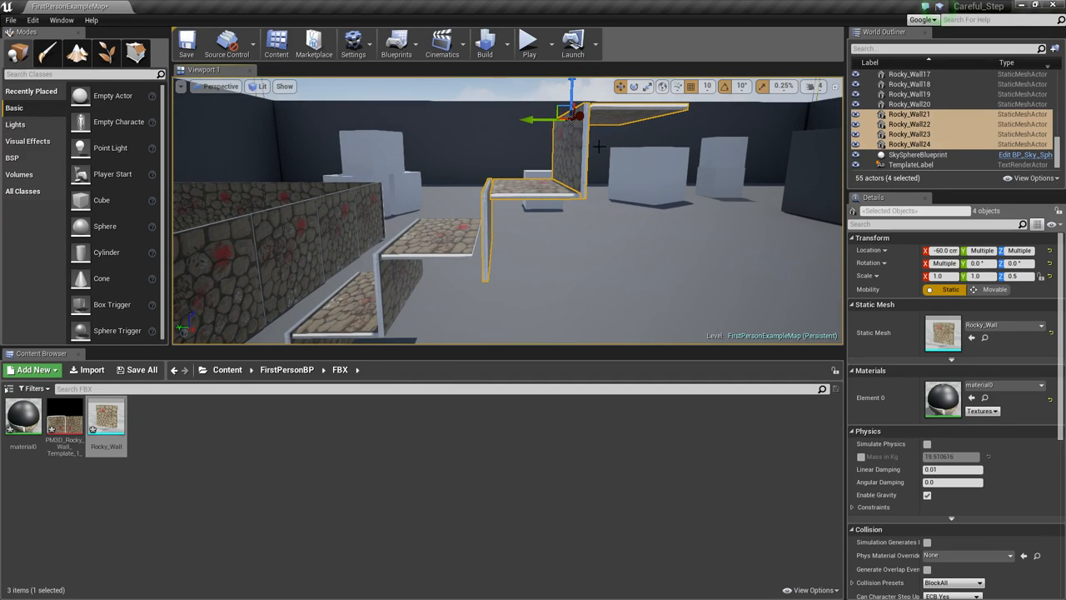
drag(540, 119, 537, 109)
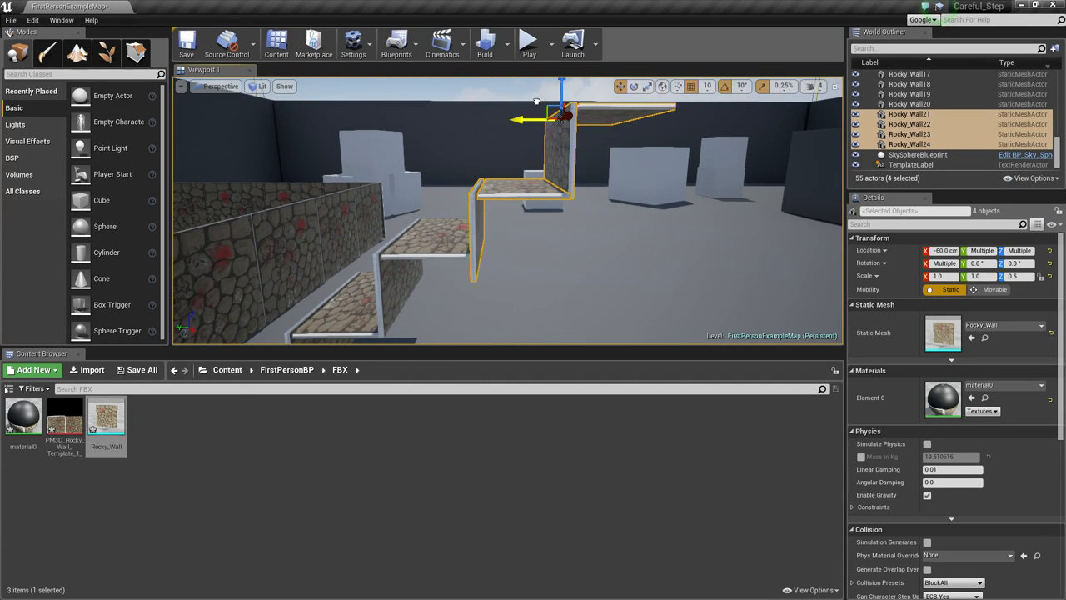
right_drag(583, 196, 565, 179)
drag(547, 151, 546, 133)
right_drag(521, 265, 517, 234)
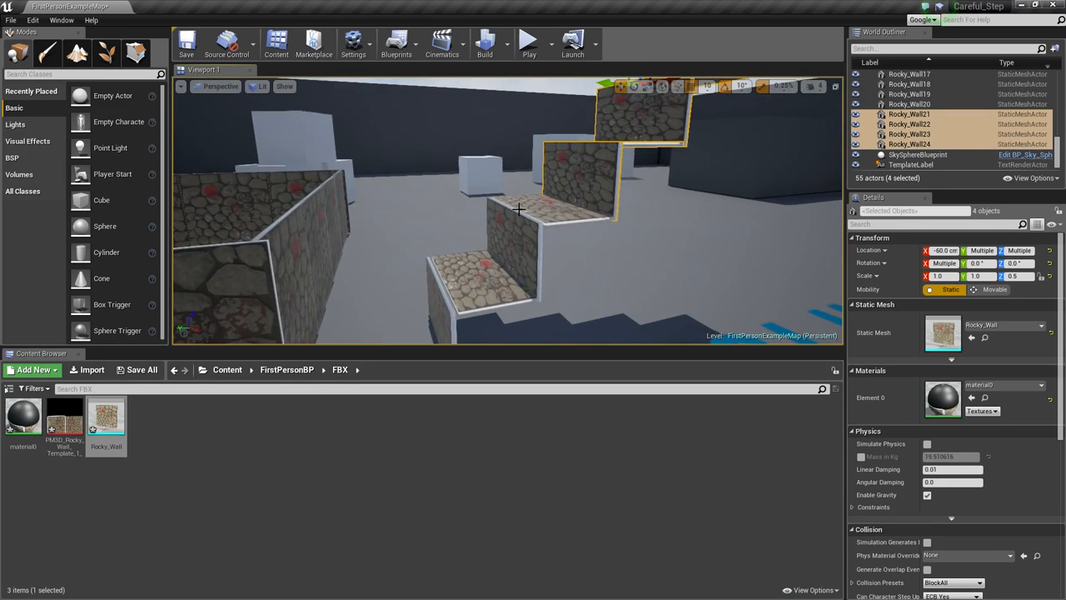
- Add the four lower stair panels to the selection and duplicate all eight to extend the staircase upward
ctrl+click(527, 209)
ctrl+click(504, 251)
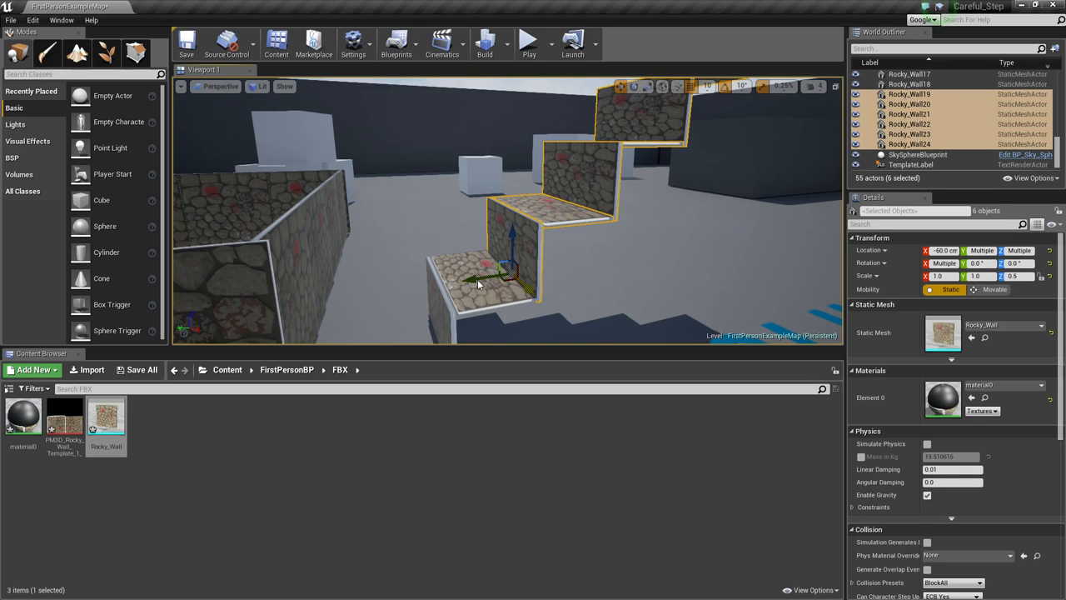
ctrl+click(478, 285)
ctrl+click(448, 322)
right_drag(448, 322, 454, 317)
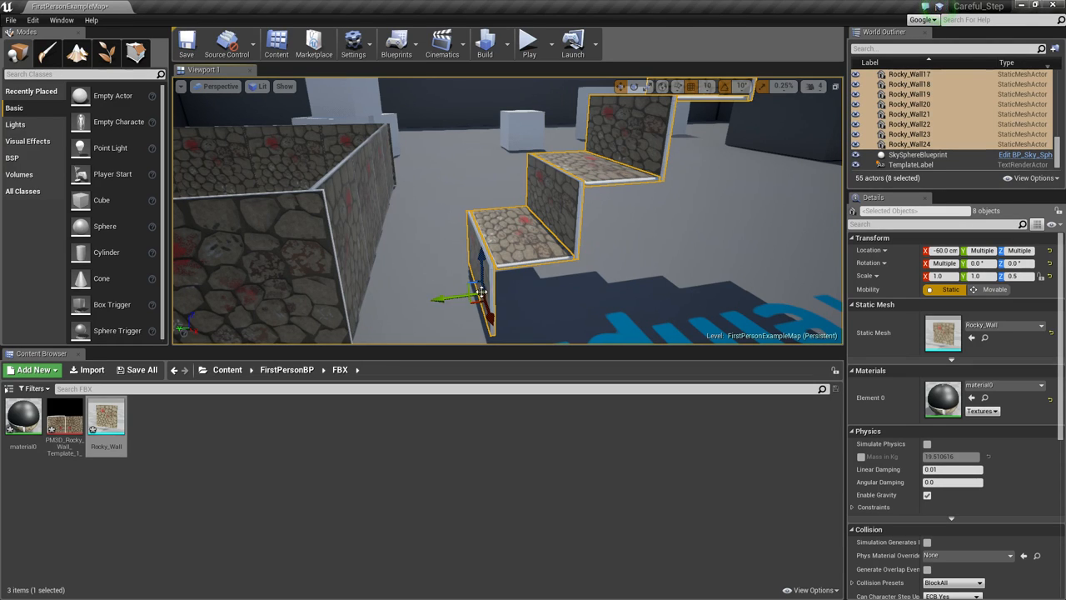
alt+shift+drag(470, 289, 392, 317)
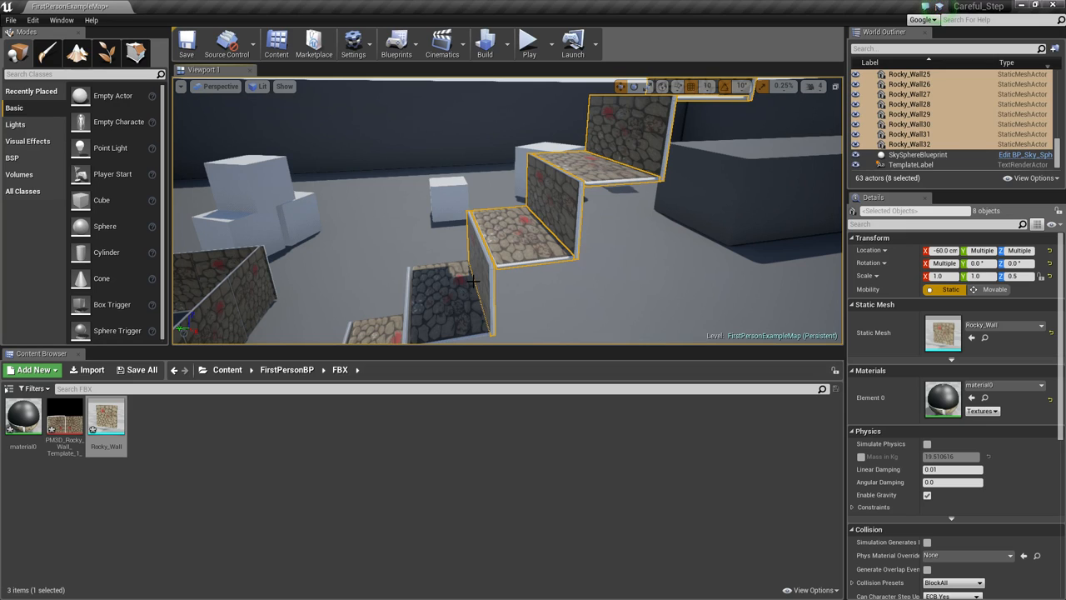
- Add the eight lower stair panels to the selection and duplicate all sixteen upward and along Y to double the staircase
right_drag(494, 278, 494, 278)
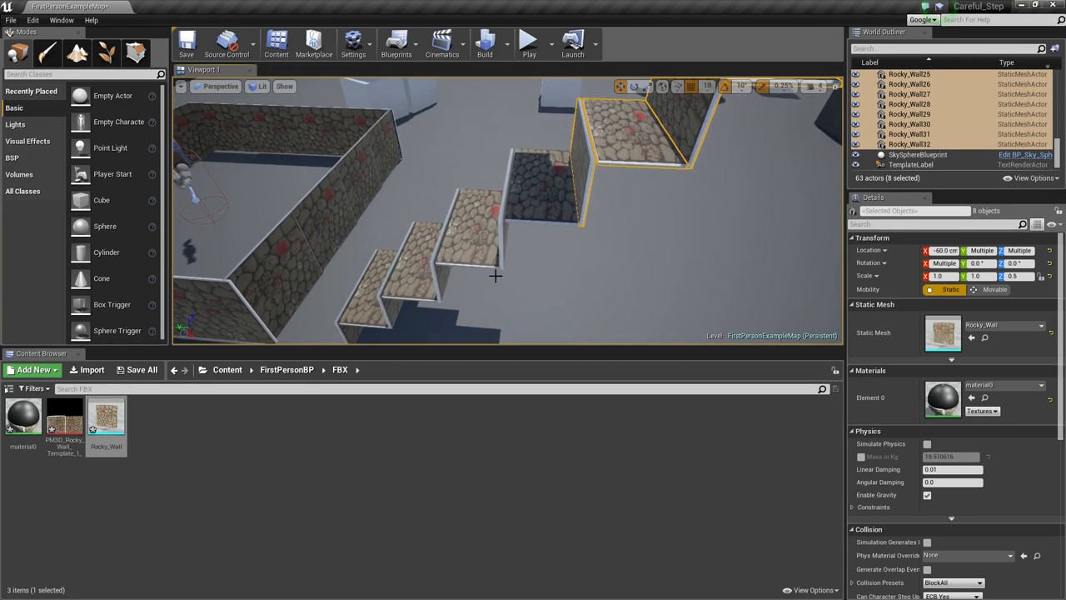
ctrl+click(546, 193)
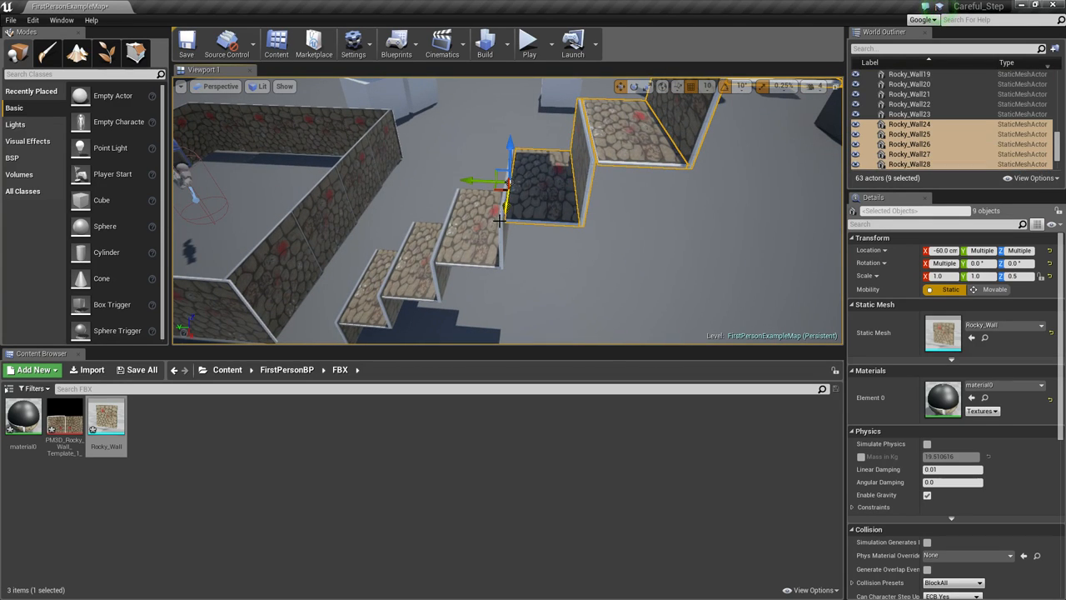
ctrl+click(501, 231)
ctrl+click(454, 246)
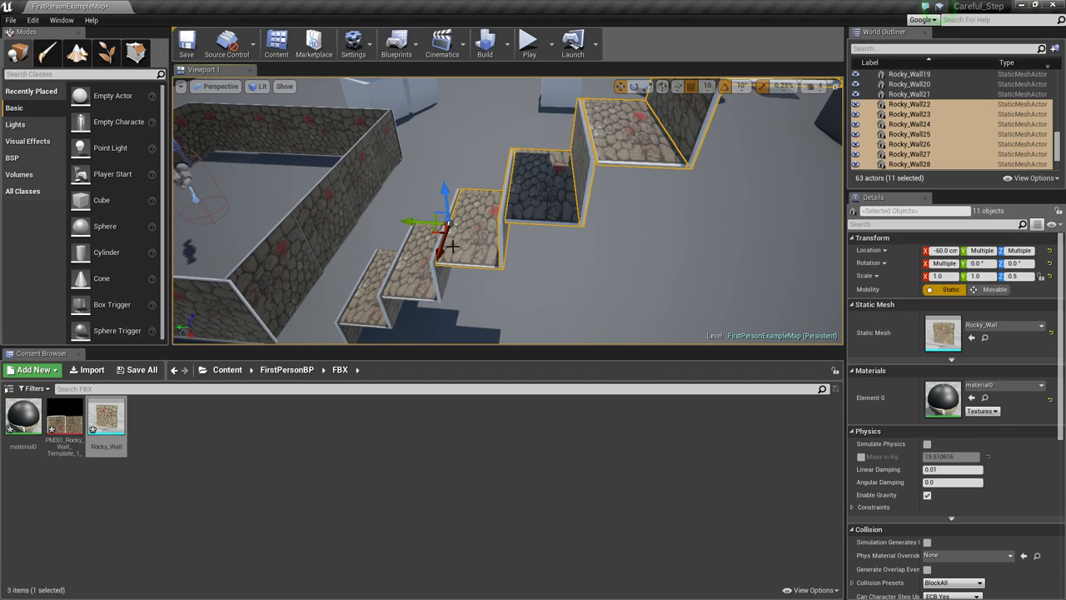
ctrl+click(420, 265)
ctrl+click(386, 292)
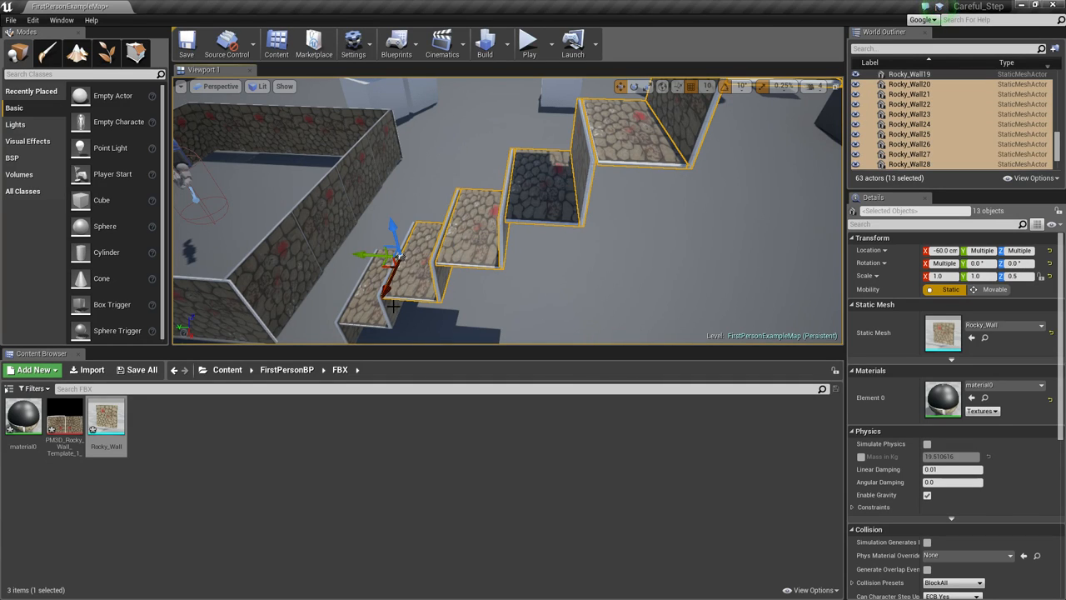
ctrl+click(388, 313)
ctrl+click(353, 332)
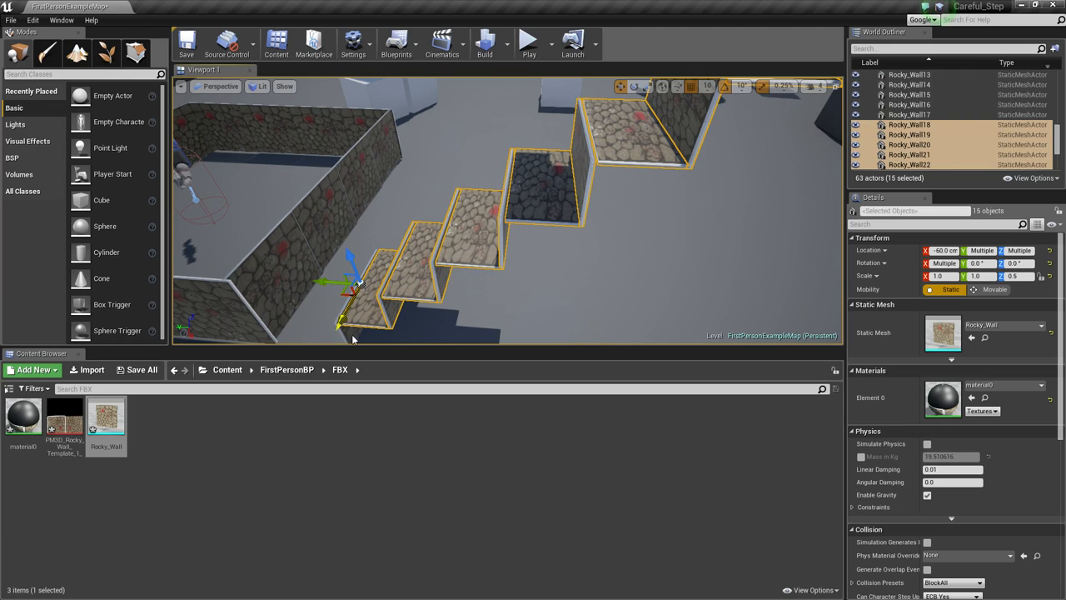
ctrl+click(353, 338)
mouse_move(474, 280)
right_down()
mouse_move(479, 241)
mouse_move(449, 270)
mouse_move(491, 301)
mouse_move(474, 247)
mouse_move(466, 255)
mouse_move(484, 280)
right_up()
key(w)
key(w)
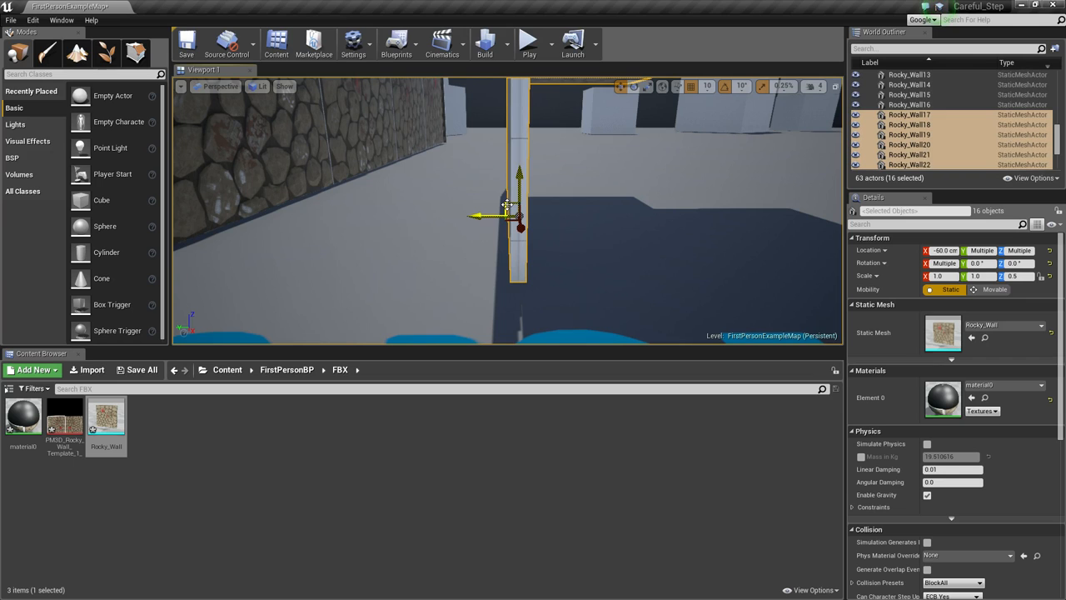
alt+shift+drag(507, 209, 437, 122)
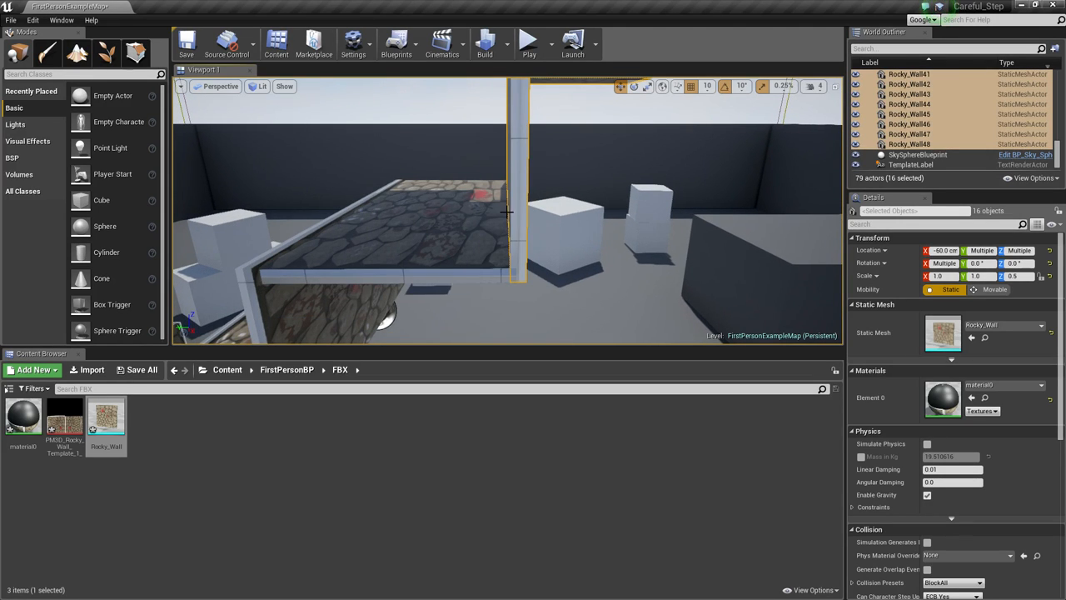
- Play the level, jump over the enclosure wall to the foot of the staircase, and stop the play session
click(529, 41)
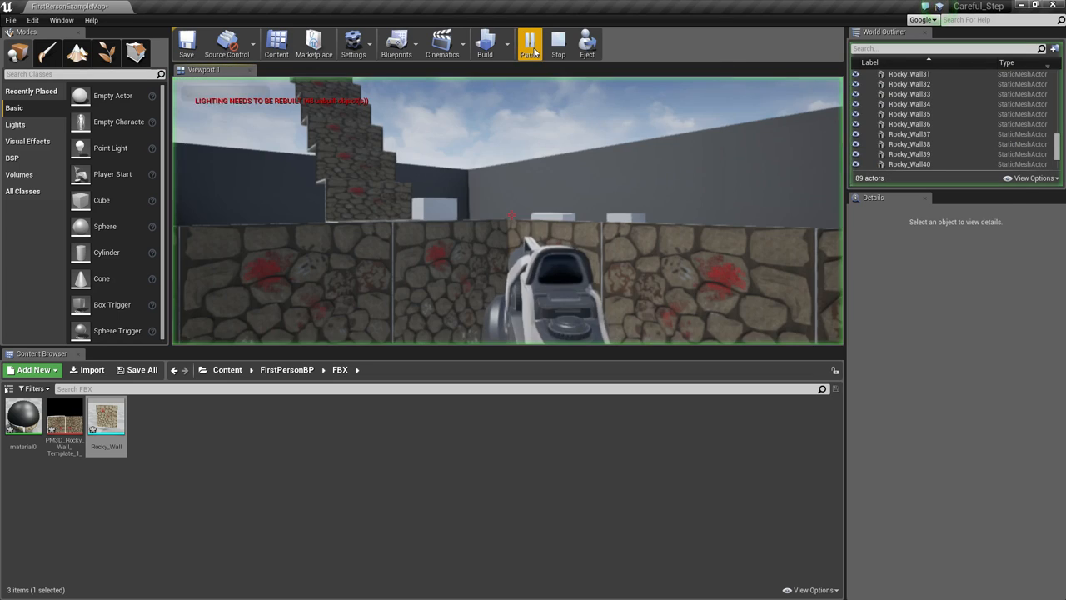
click(511, 215)
click(512, 215)
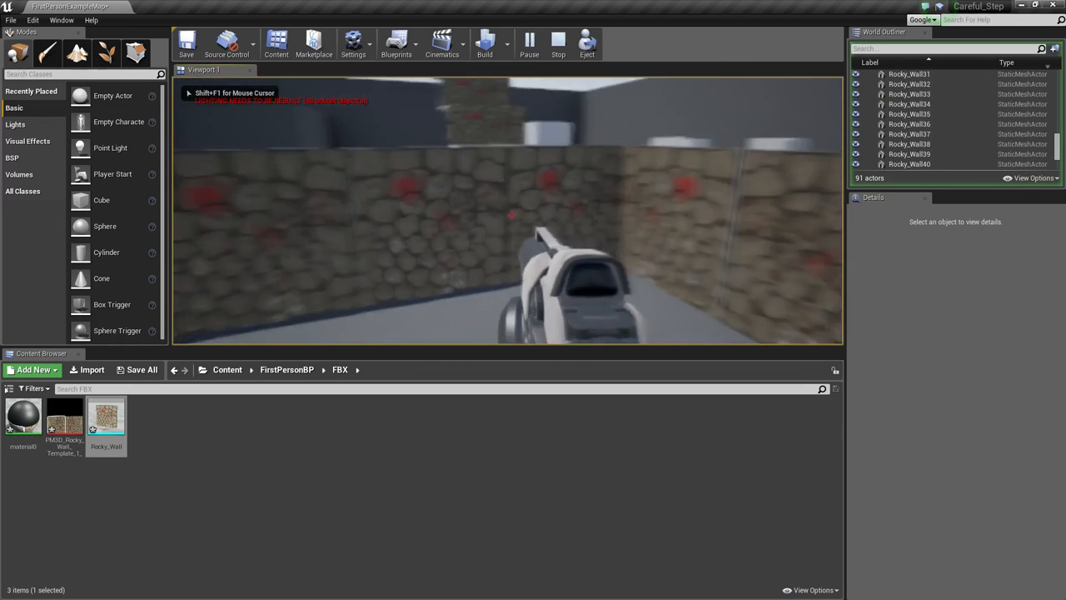
key(w)
key(space)
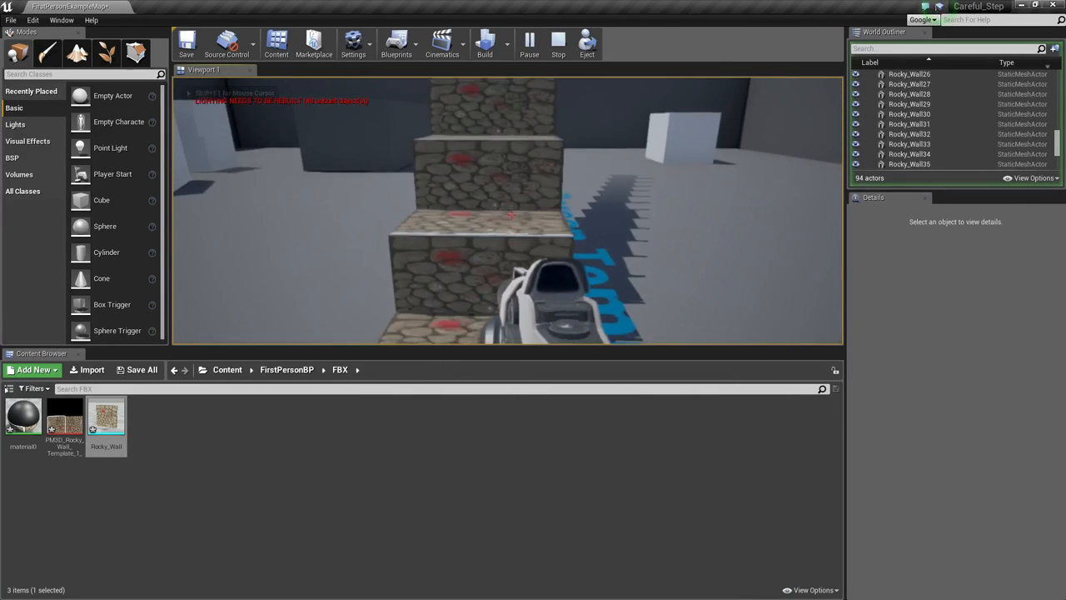
key(Escape)
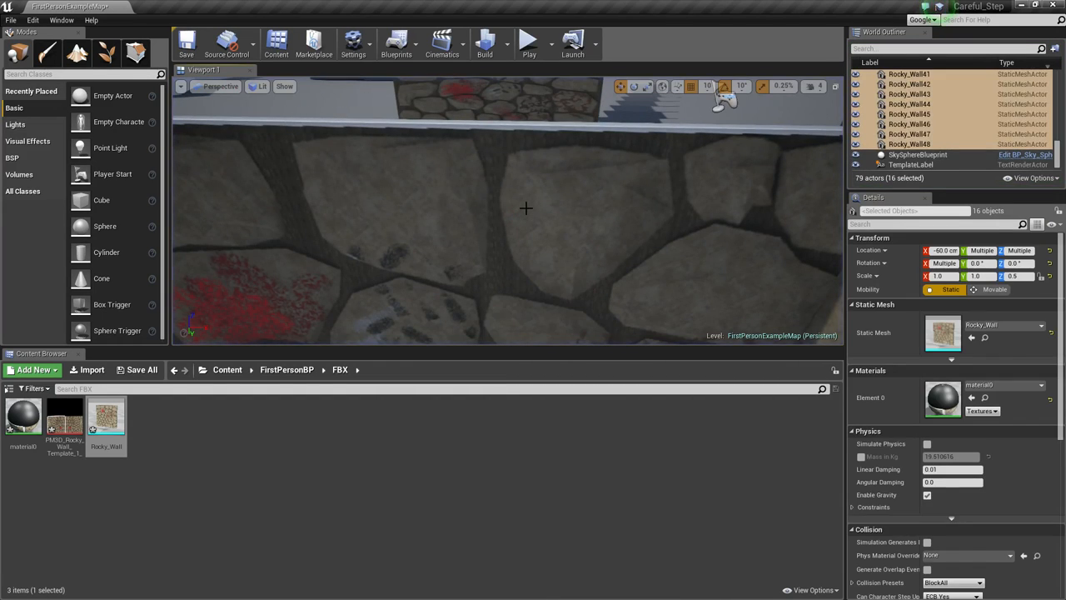
- Delete the enclosure wall panel facing the foot of the staircase to open a doorway
click(526, 213)
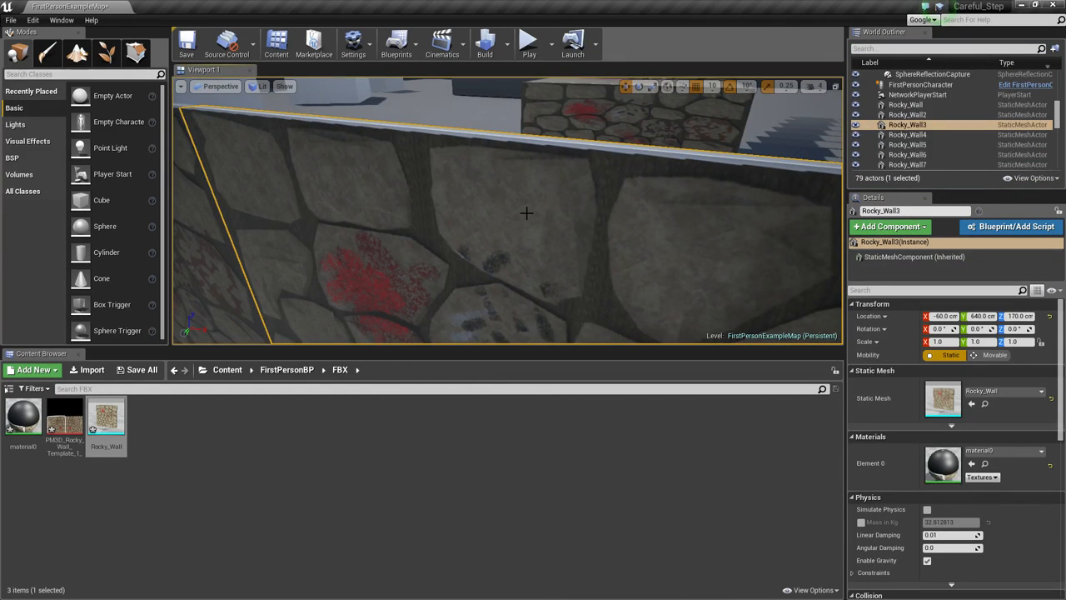
key(Delete)
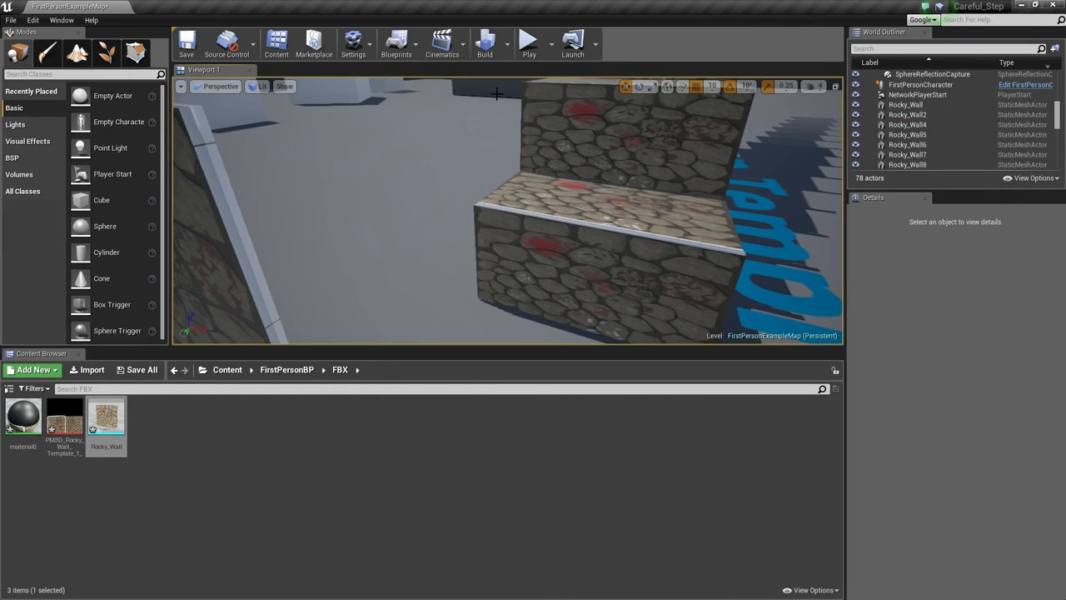
- Play the level, exit through the new wall opening, jump up the staircase to the top and look back over the enclosure
click(528, 42)
click(523, 246)
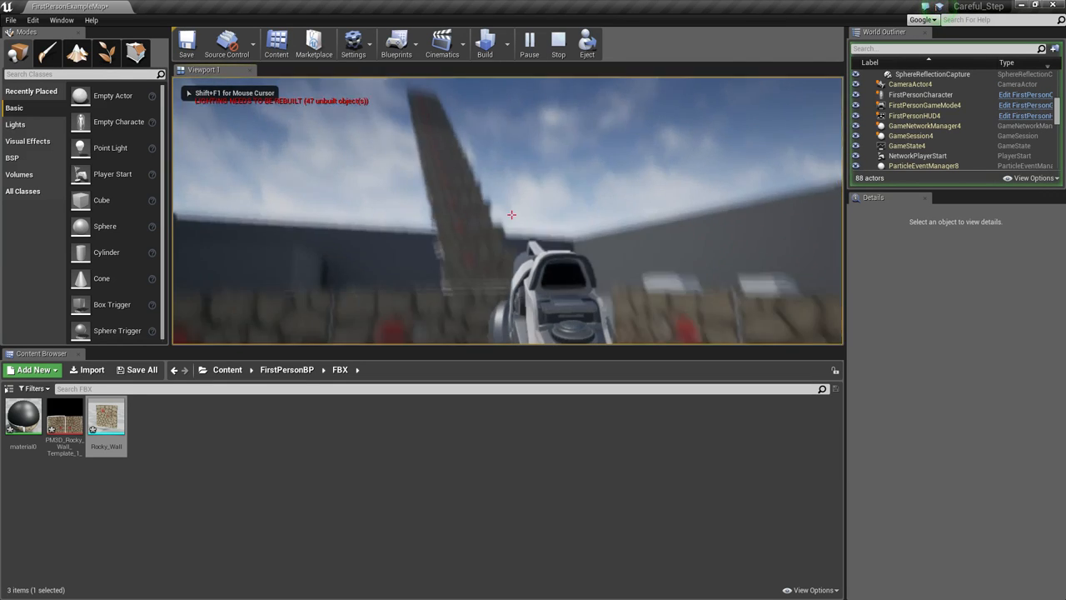
key(w)
key(space)
key(w)
key(space)
key(space)
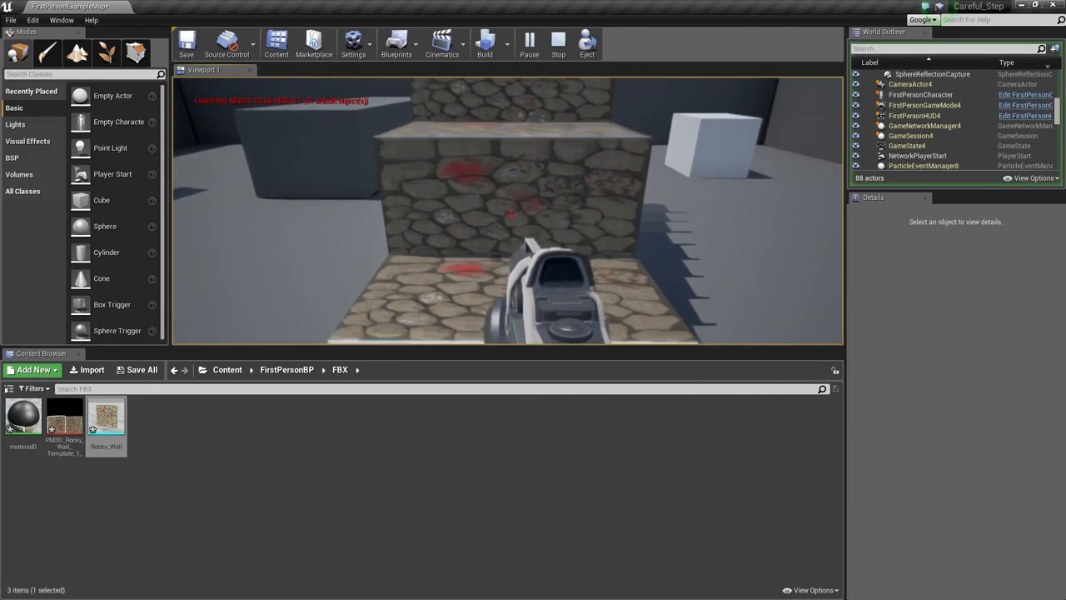
key(w)
key(space)
key(space)
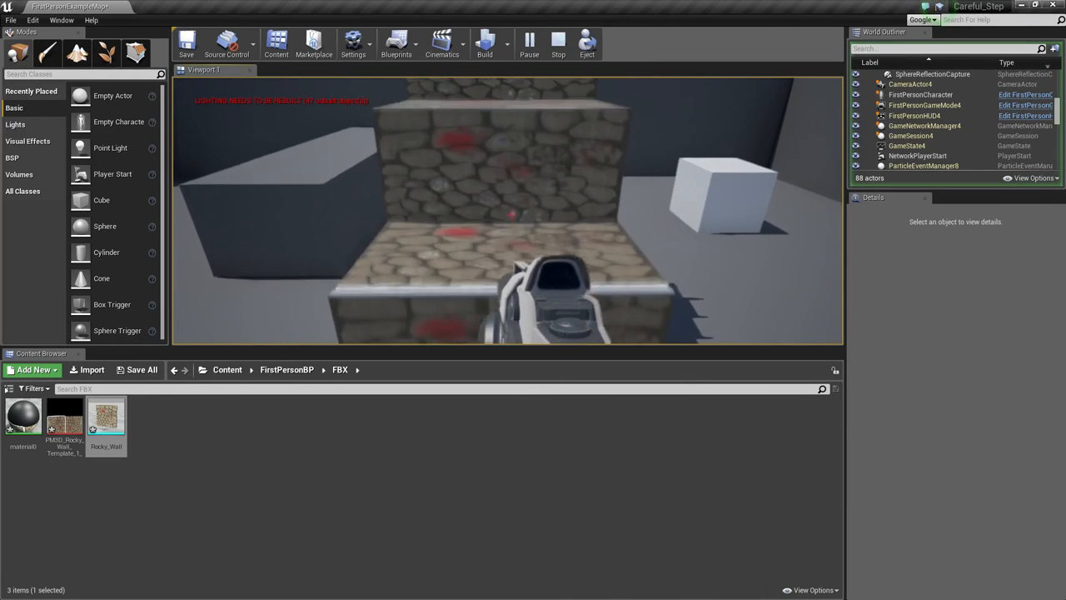
key(w)
key(space)
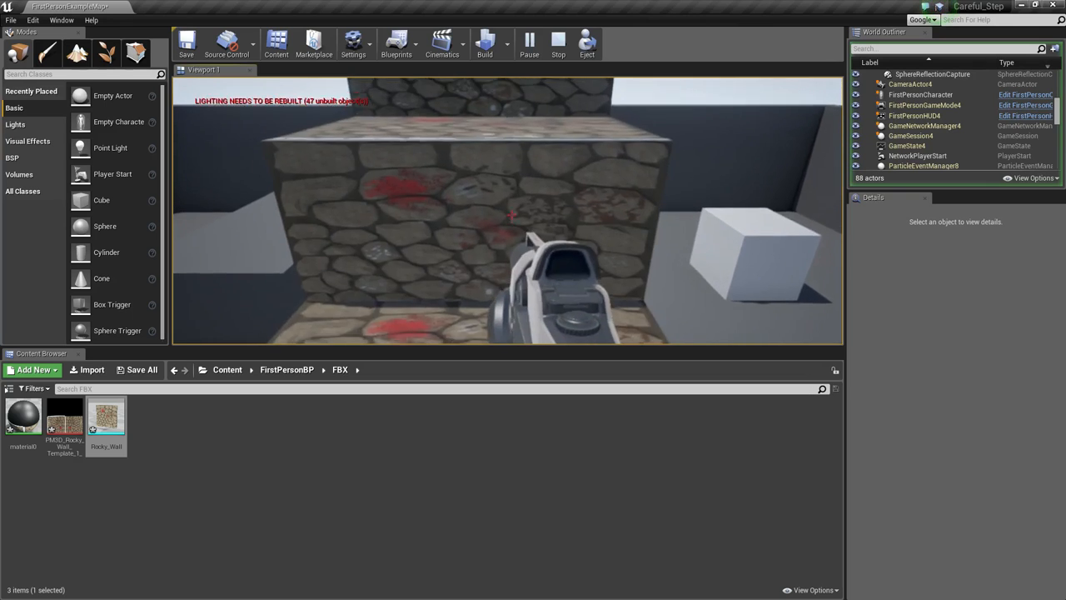
key(w)
key(space)
key(space)
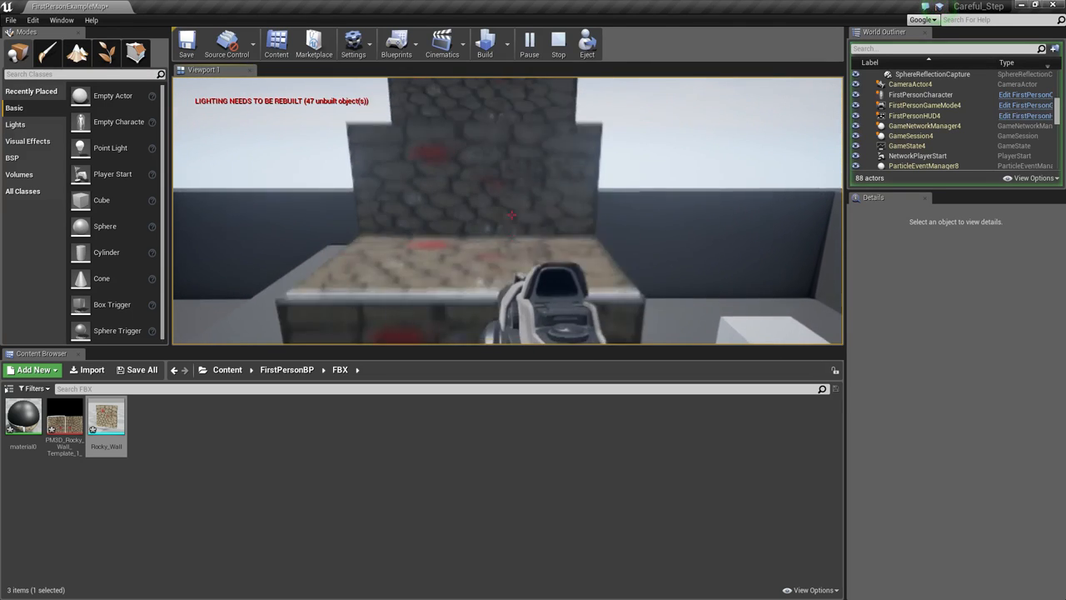
key(w)
key(space)
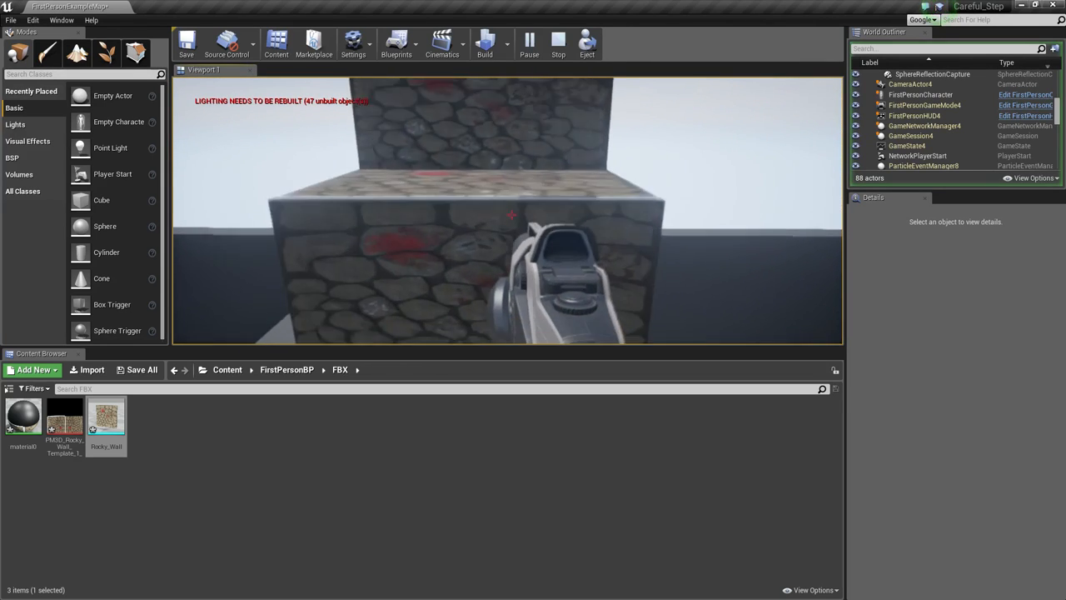
key(w)
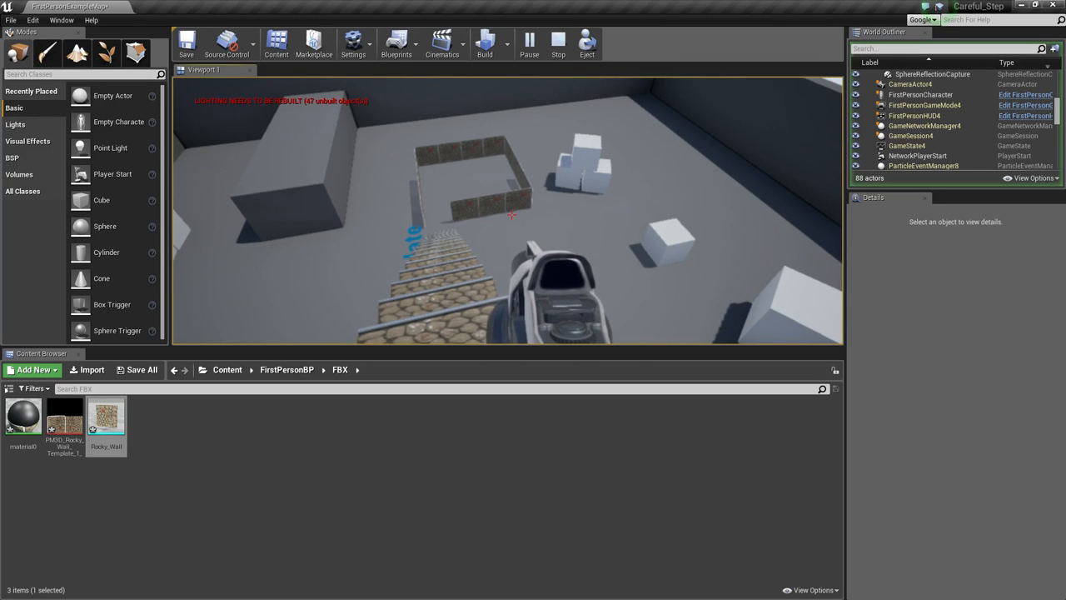
key(w)
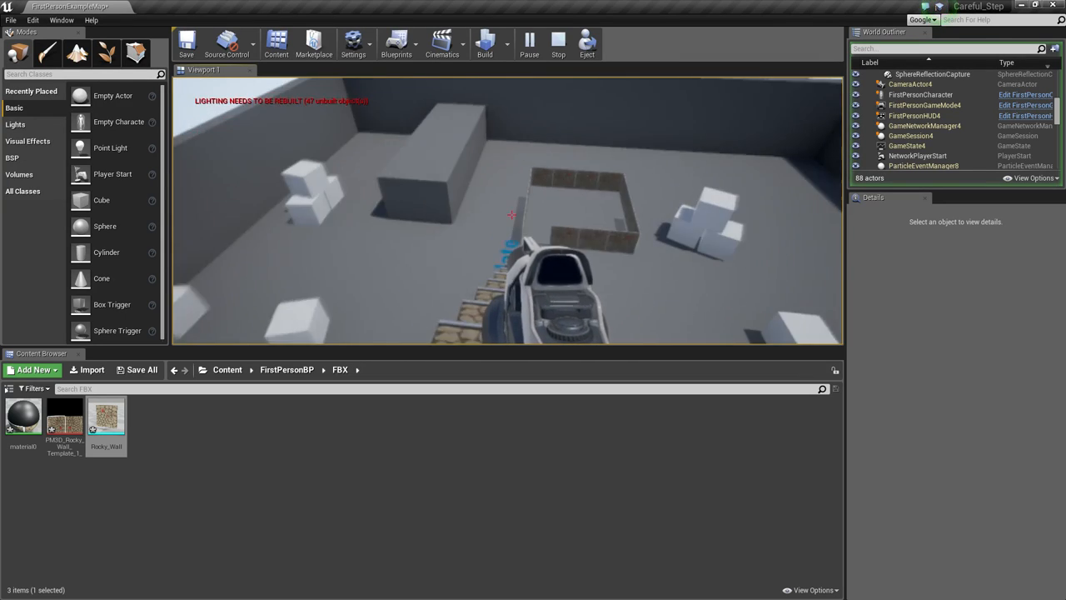
key(w)
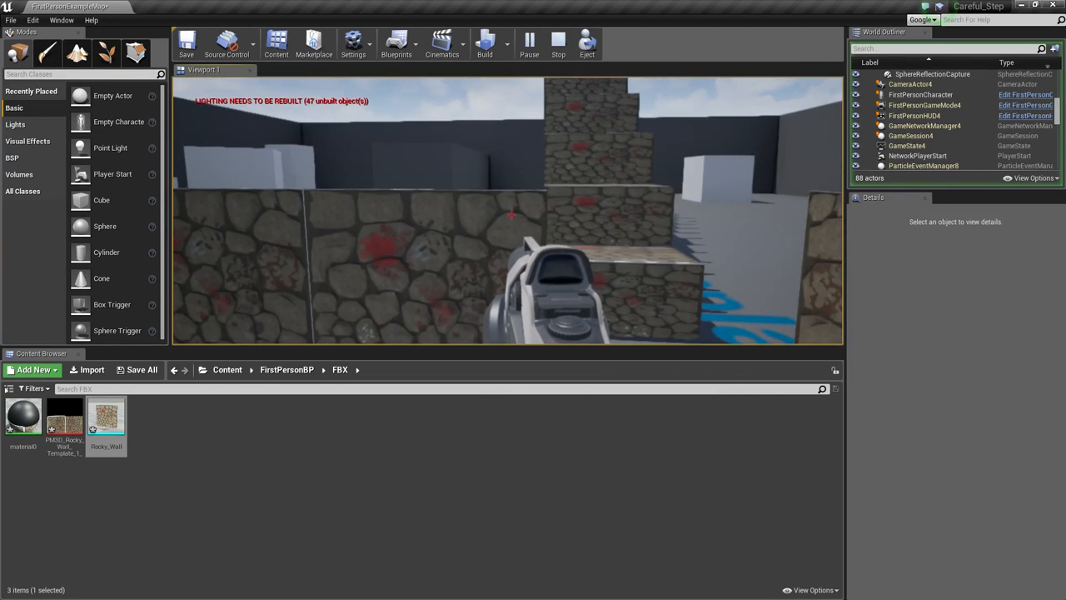
- Walk out of the enclosure again and climb the staircase a second time, testing sideways and backward movement on its steps
key(w)
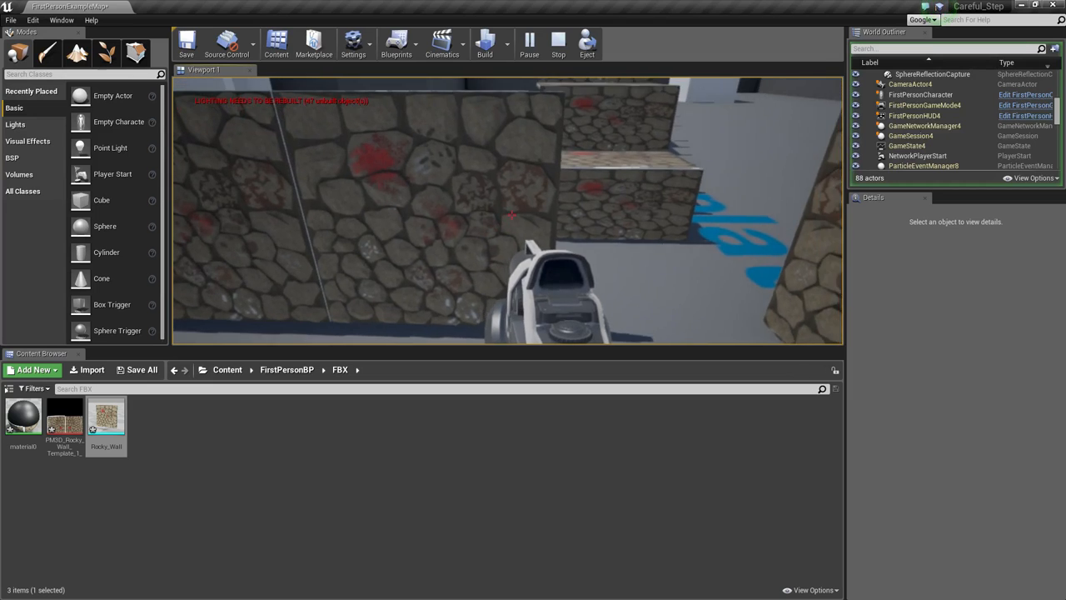
key(w)
key(w)
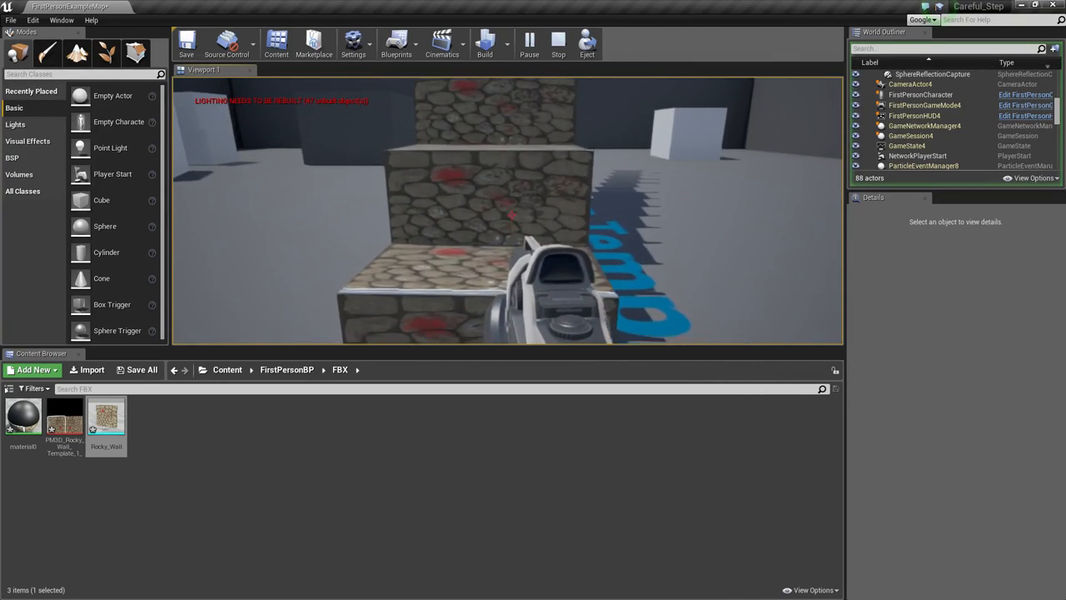
key(w)
key(s)
key(space)
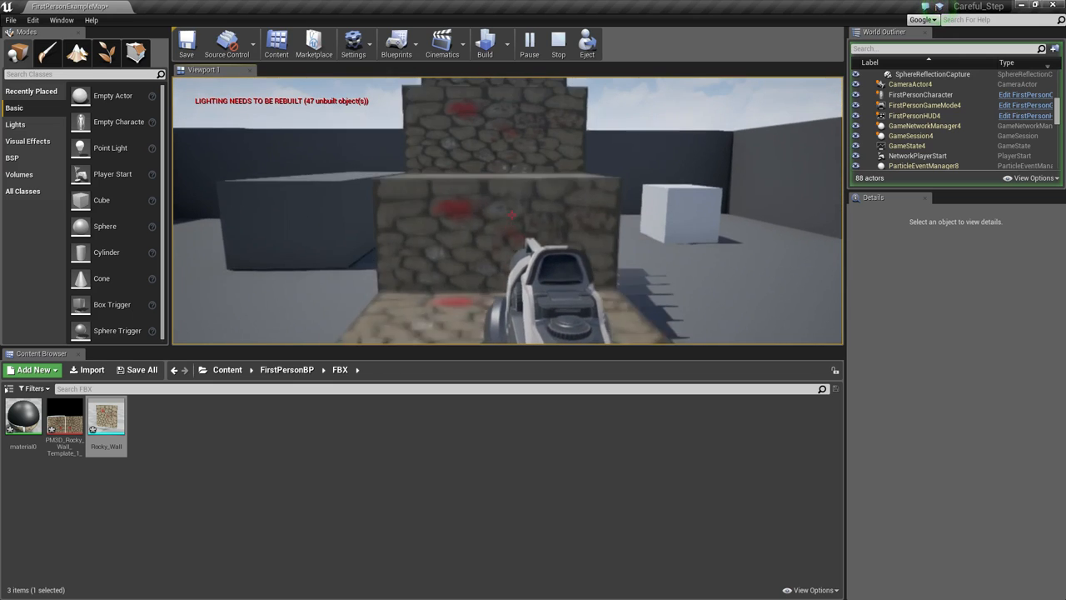
key(space)
key(d)
key(a)
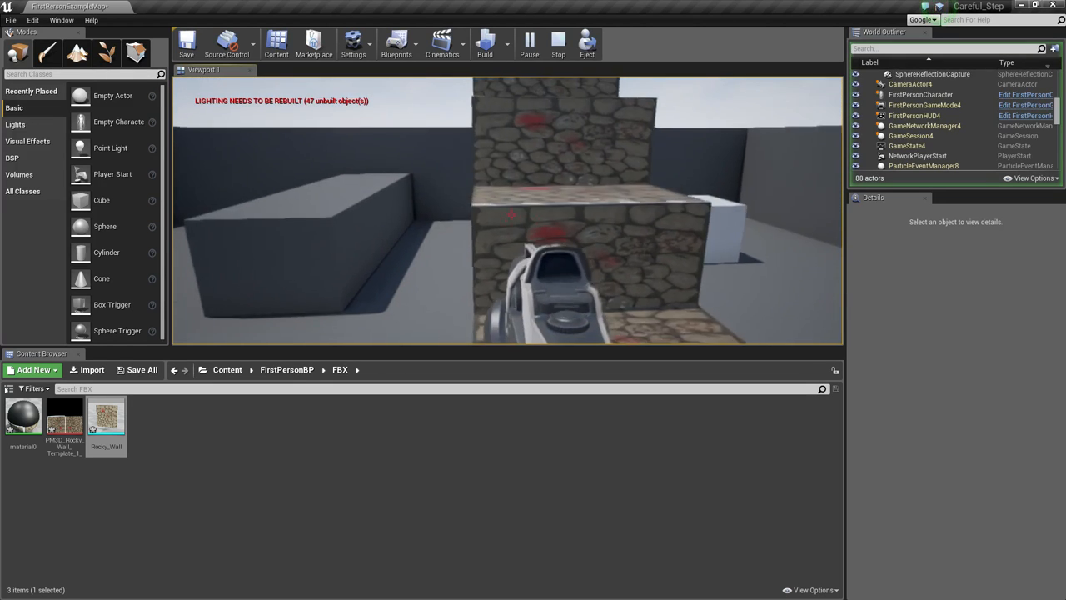
key(a)
key(d)
key(w)
key(space)
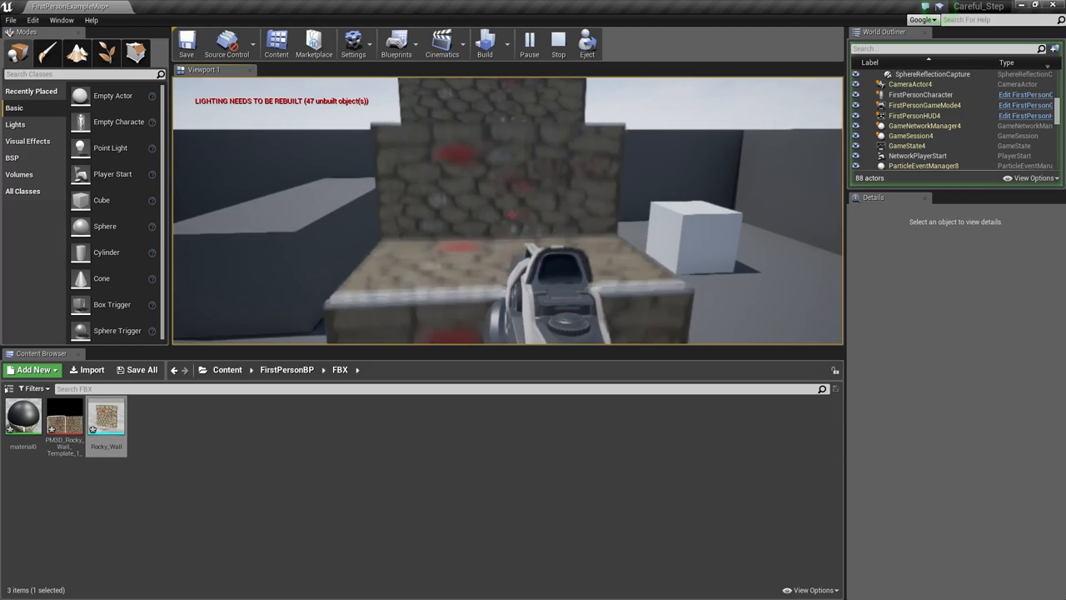
key(d)
key(w)
key(space)
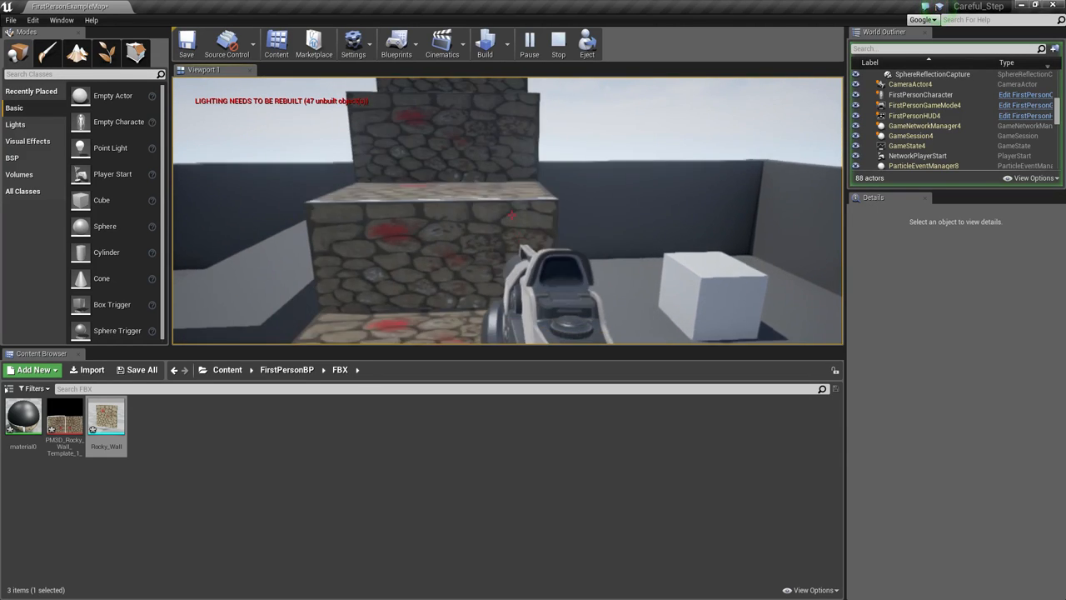
key(s)
key(w)
key(space)
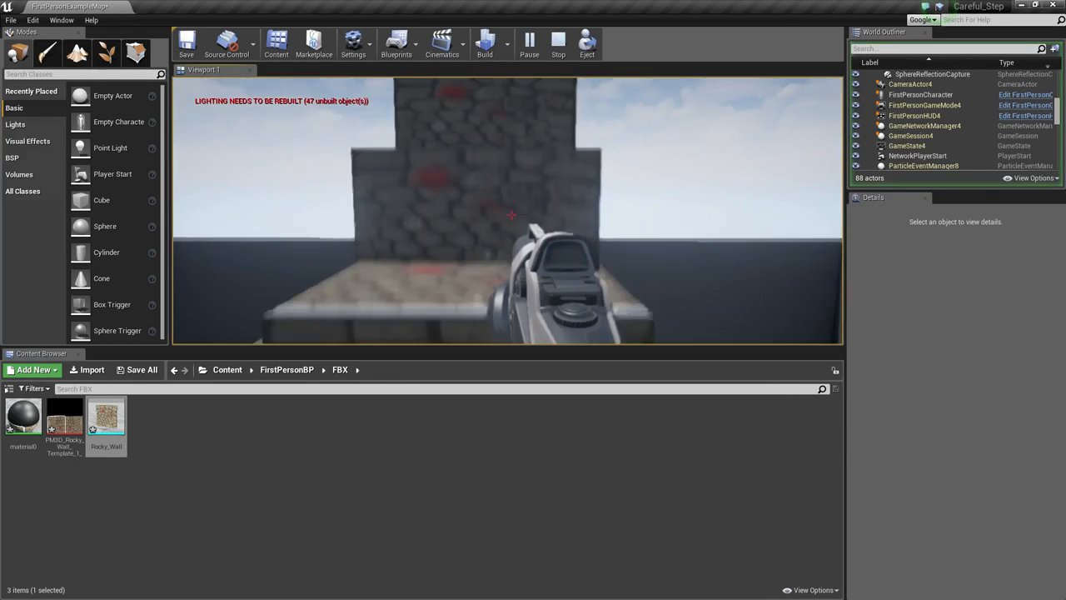
key(s)
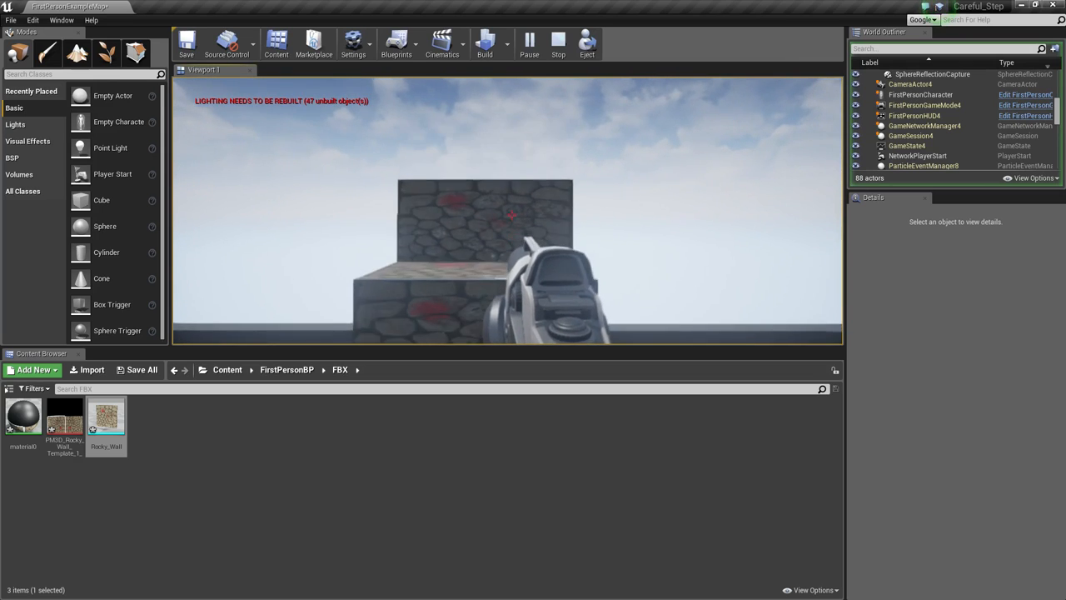
key(w)
key(space)
key(space)
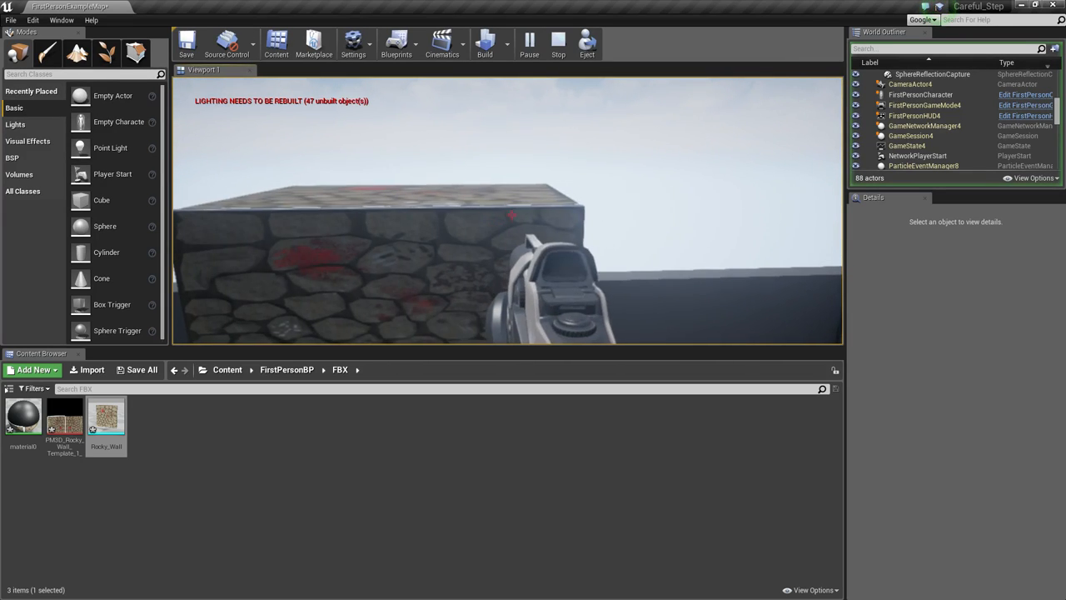
- Switch to KeyShot and start a new empty scene, discarding the changes to the rock wall scene
key(alt+Tab)
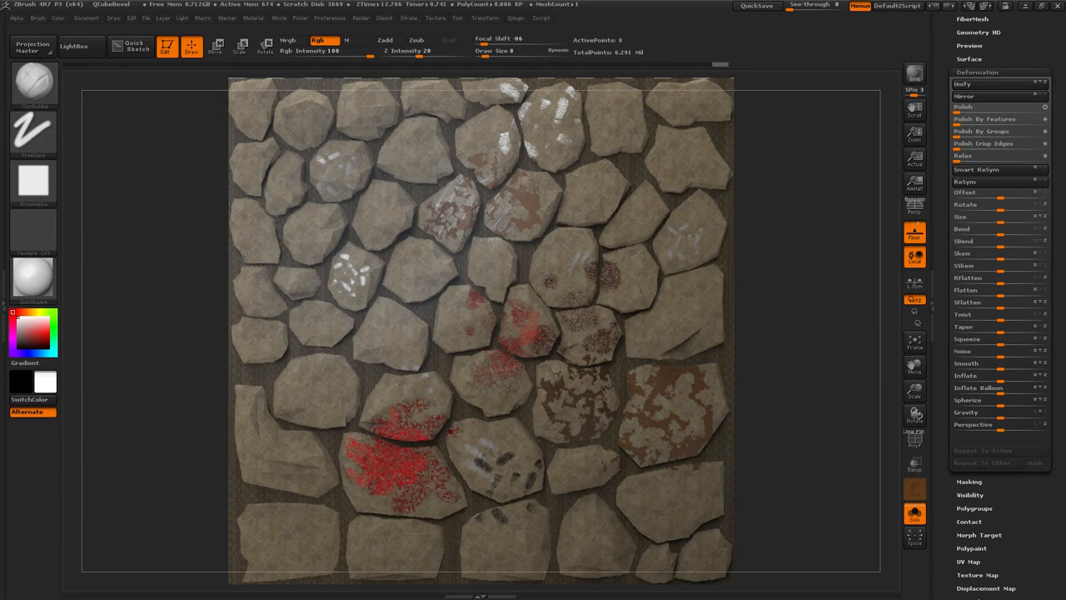
key(alt+Tab)
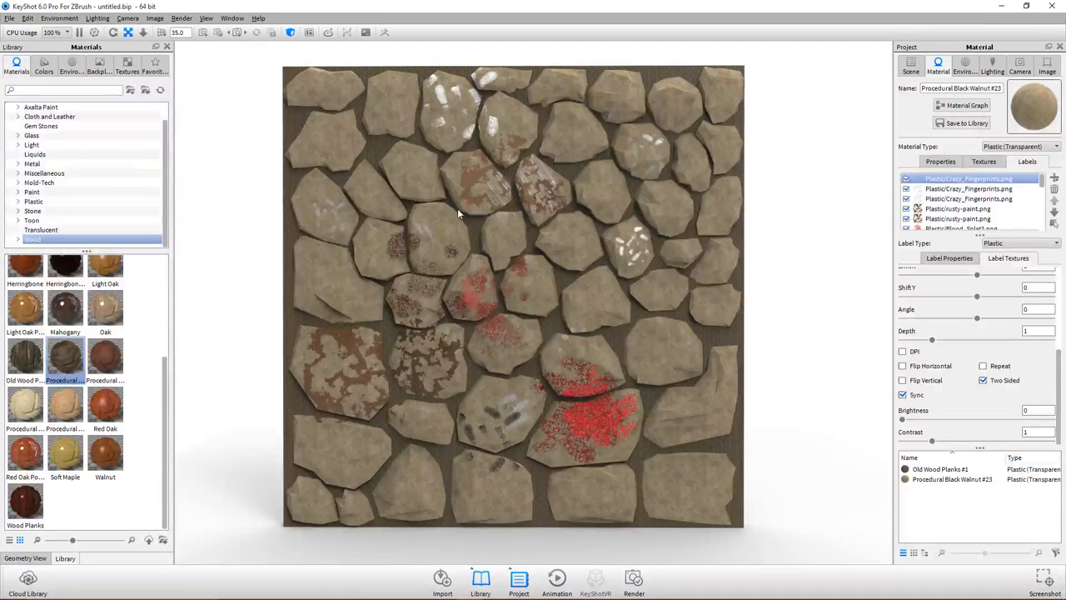
click(13, 21)
click(28, 34)
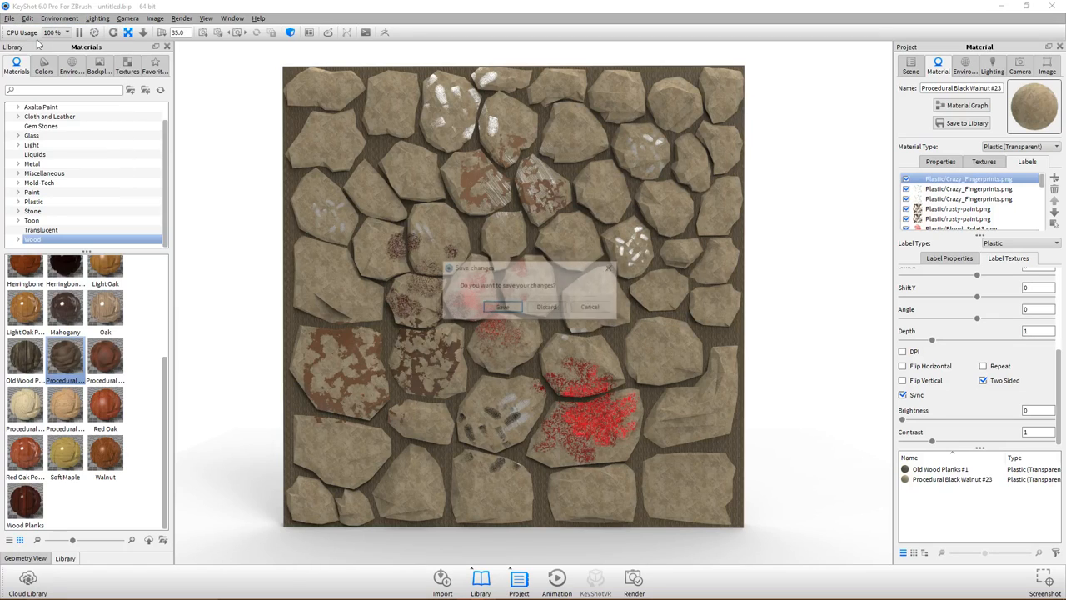
click(547, 308)
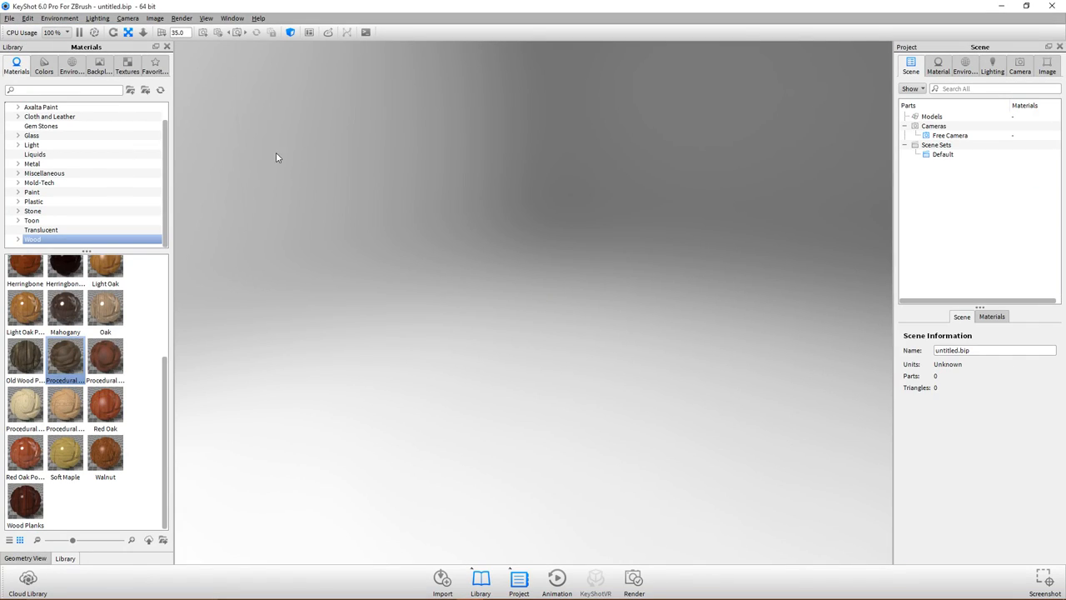
- Add a cube primitive to the empty scene
click(11, 20)
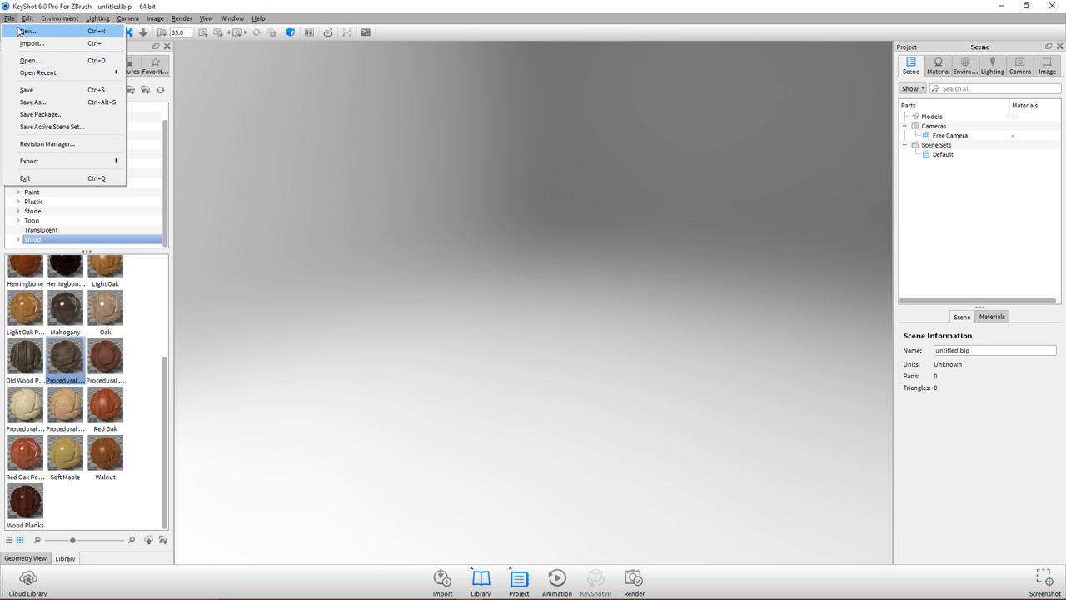
mouse_move(51, 22)
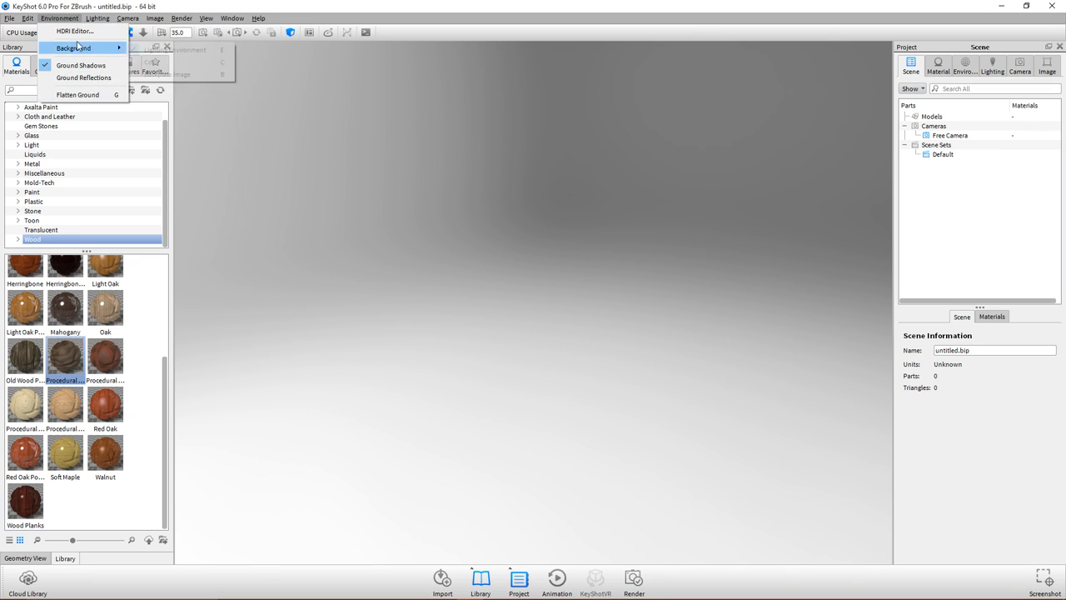
mouse_move(59, 63)
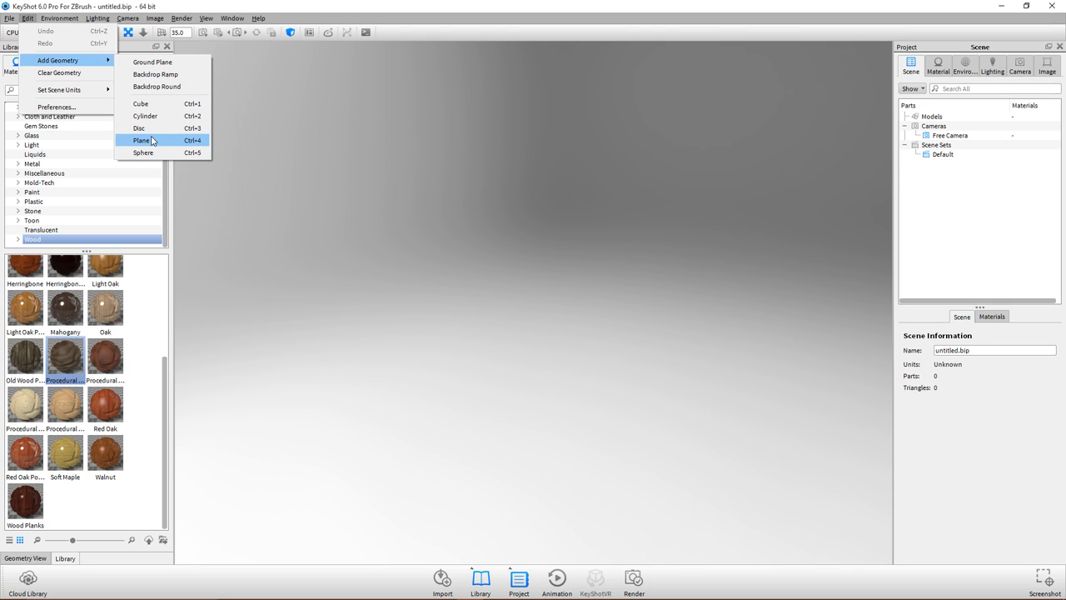
click(150, 104)
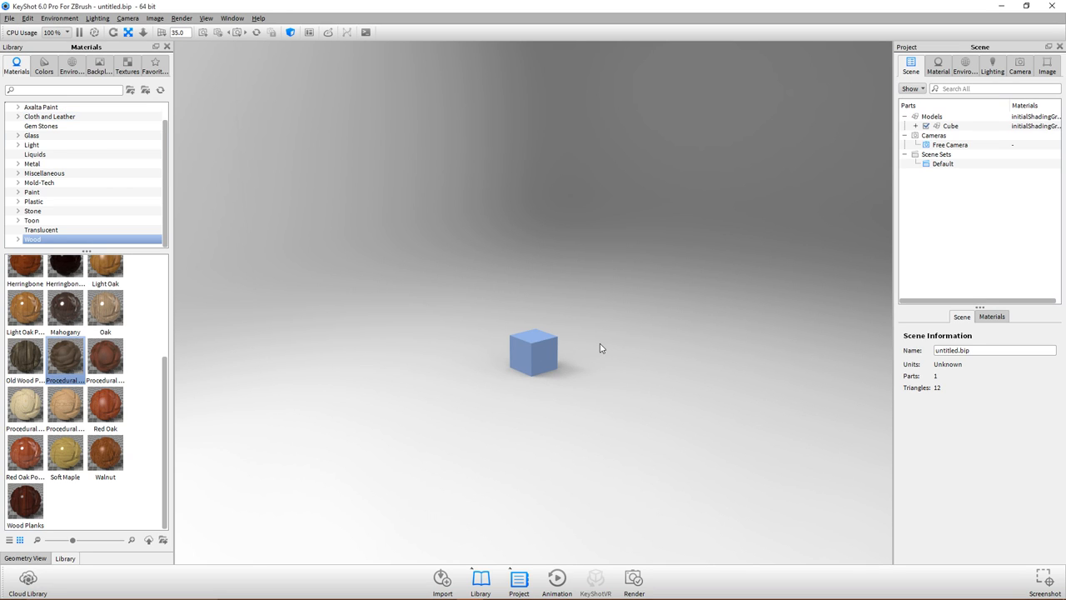
scroll(599, 343, up, 5)
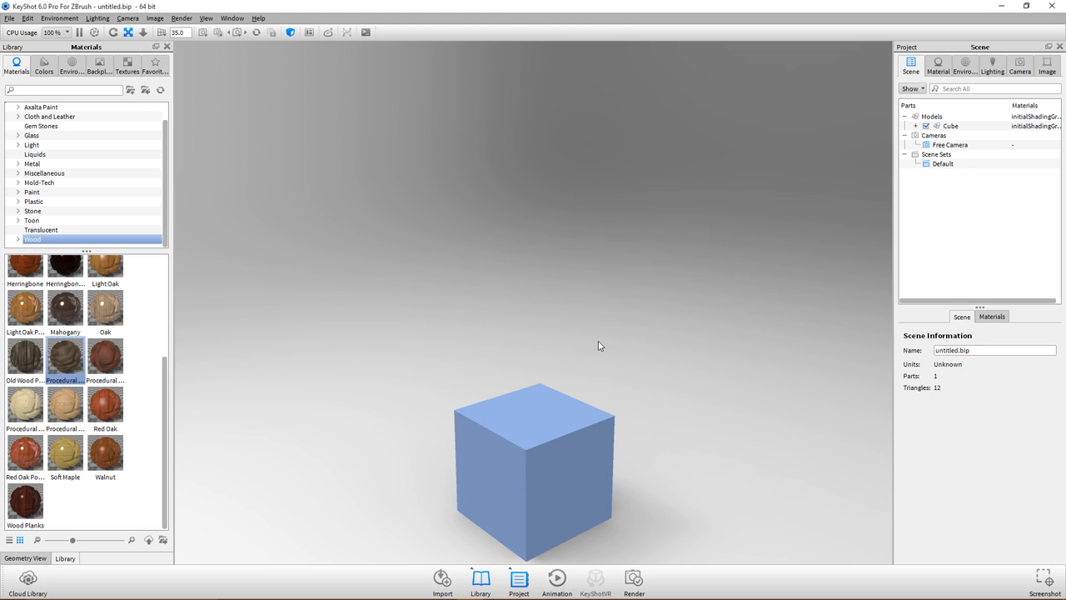
scroll(595, 337, up, 2)
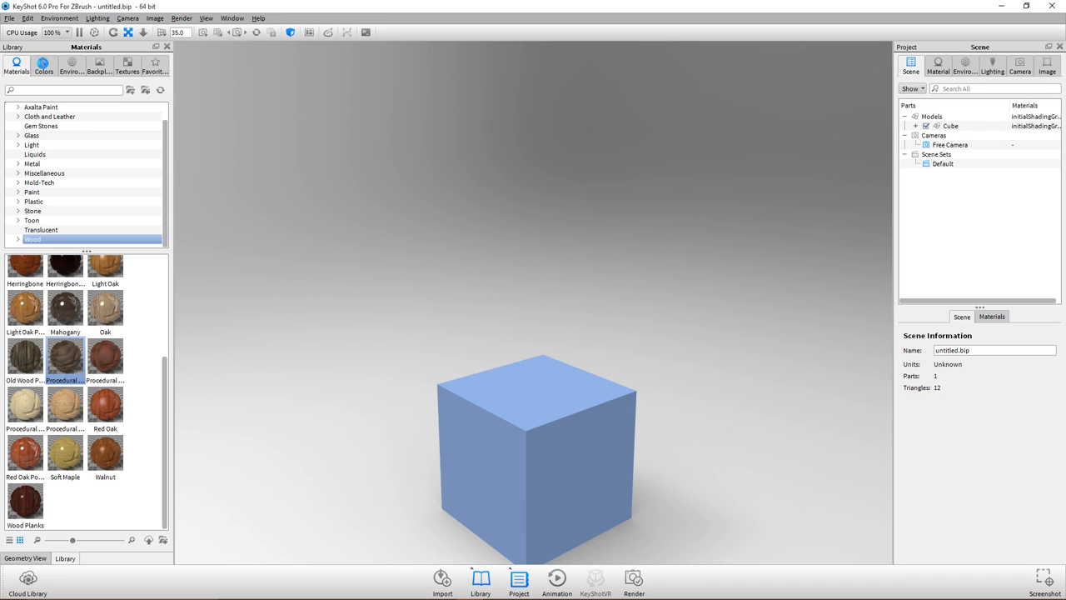
- Browse the library's colors and environments, and apply the Conference_Room environment to the scene
click(43, 64)
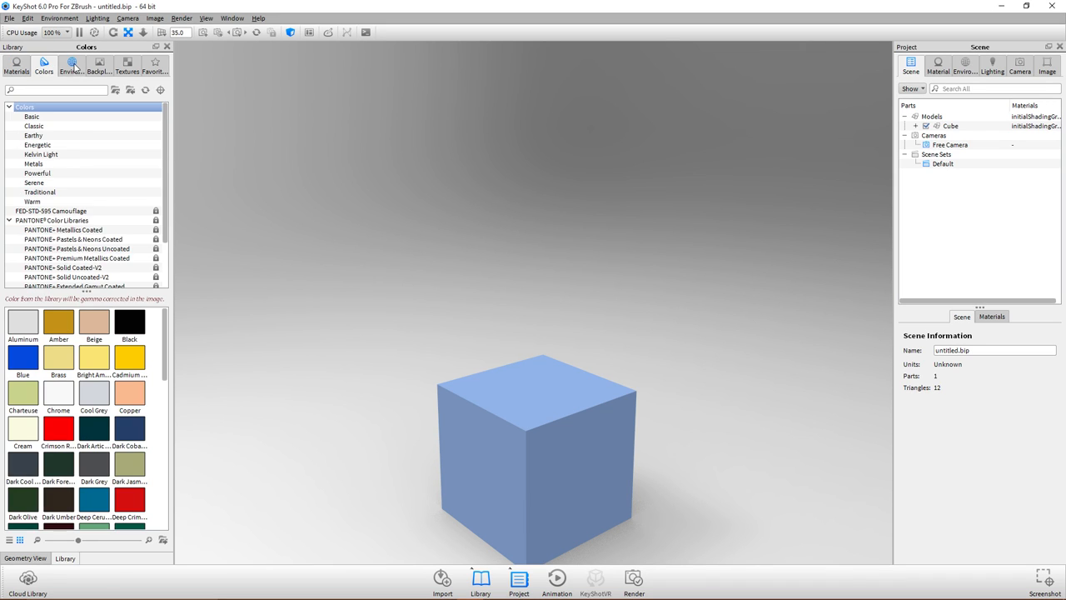
click(75, 65)
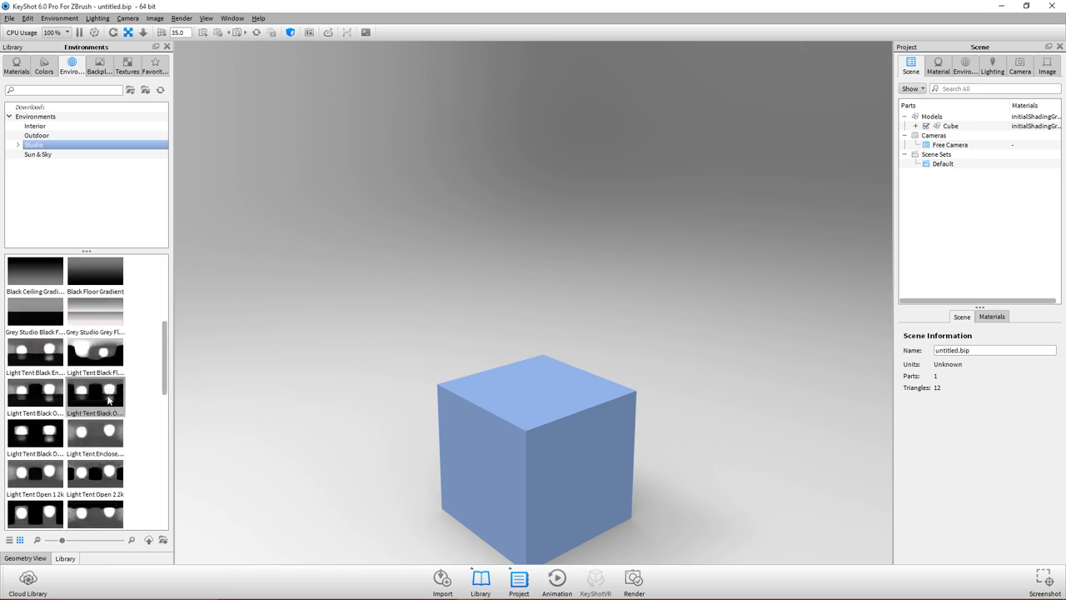
scroll(107, 397, down, 5)
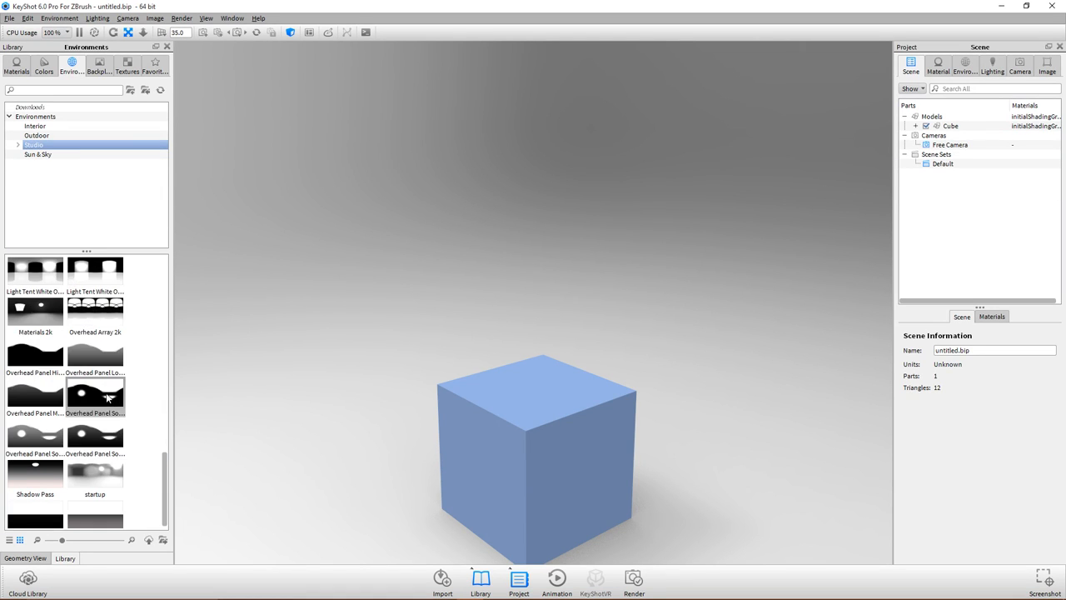
scroll(107, 397, up, 6)
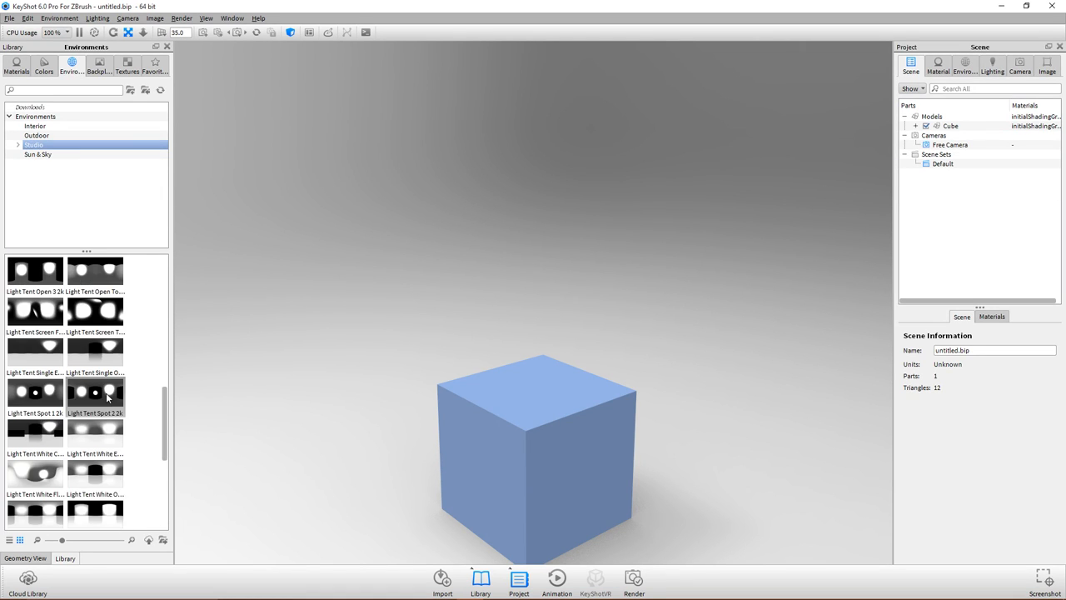
click(45, 118)
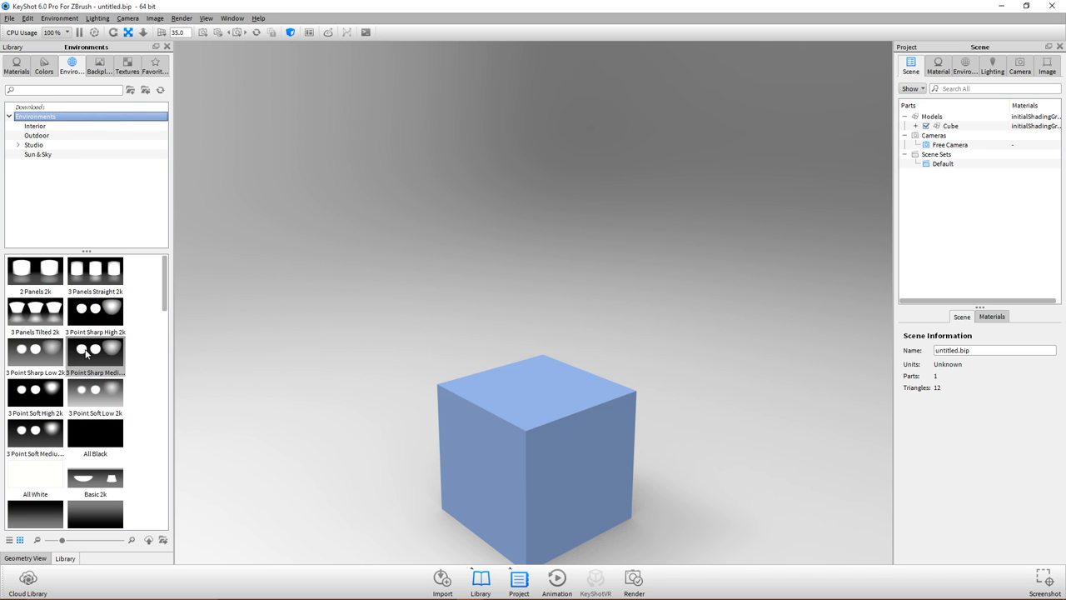
scroll(118, 357, down, 10)
scroll(118, 357, up, 3)
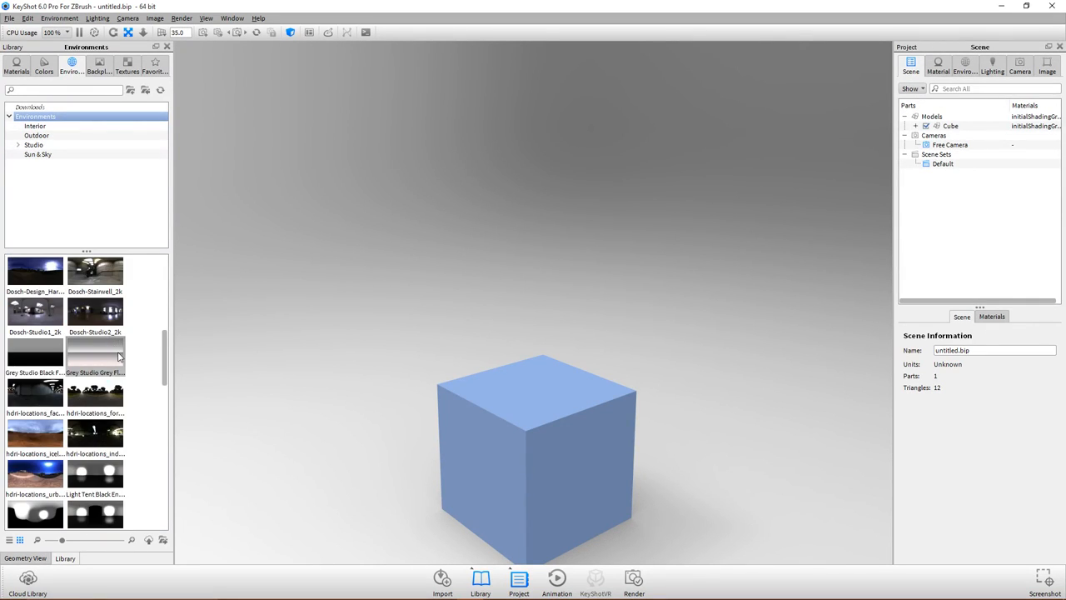
scroll(118, 356, up, 3)
drag(35, 312, 471, 261)
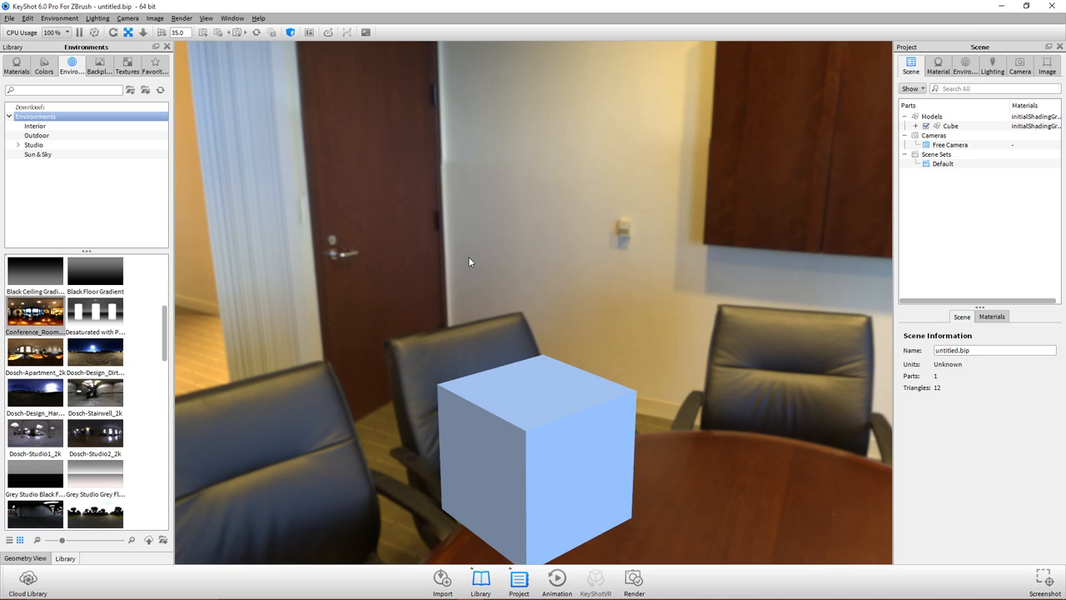
- Show the scene's environment settings and light the cube with the Dosch-Studio1_2k environment
click(938, 67)
click(964, 66)
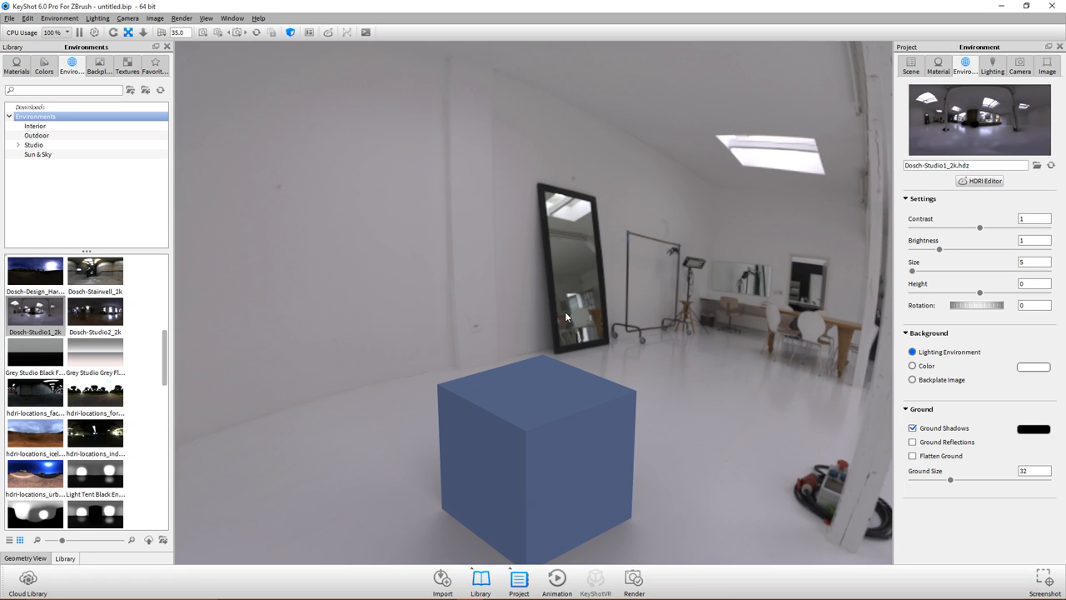
click(99, 65)
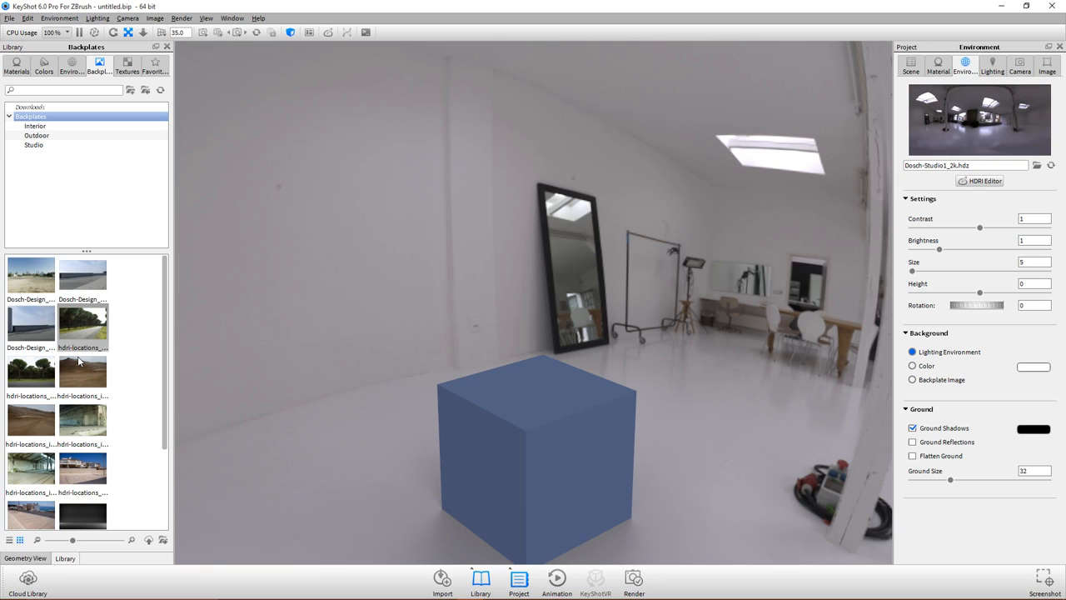
mouse_move(94, 467)
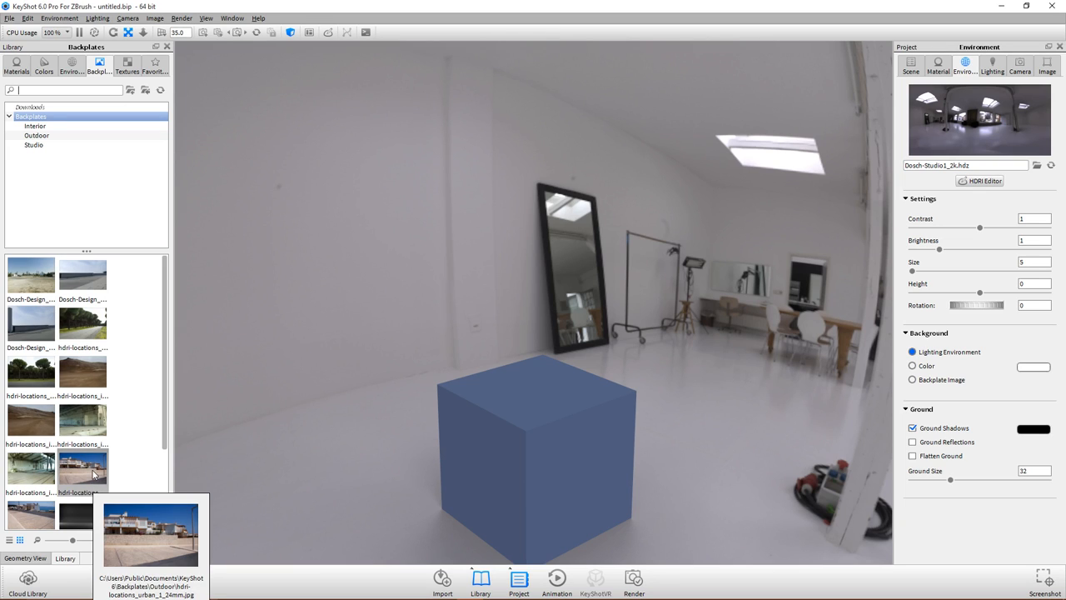
click(73, 66)
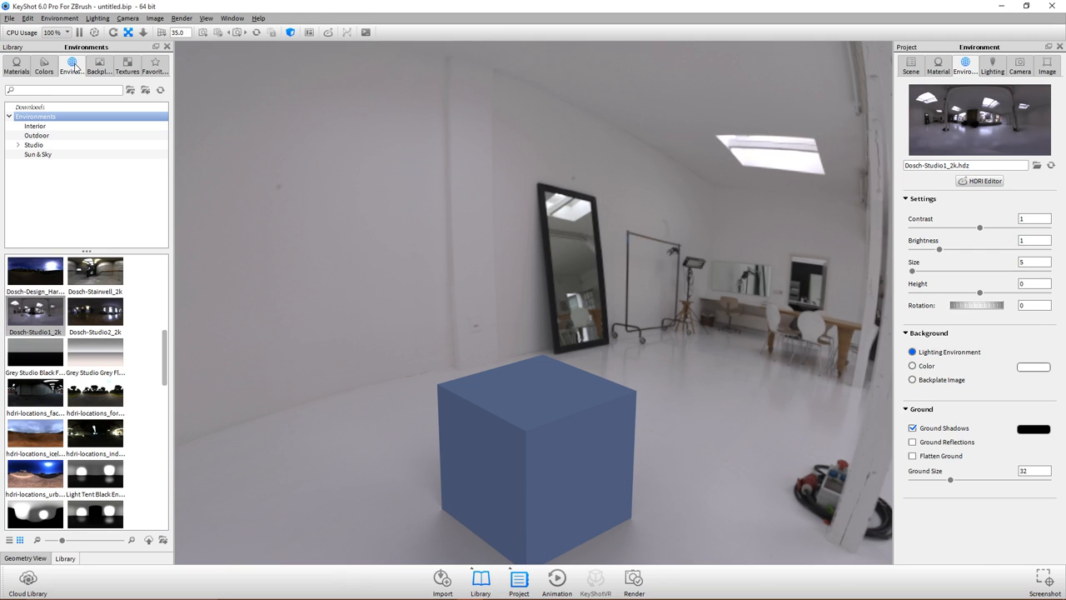
middle_drag(290, 351, 270, 422)
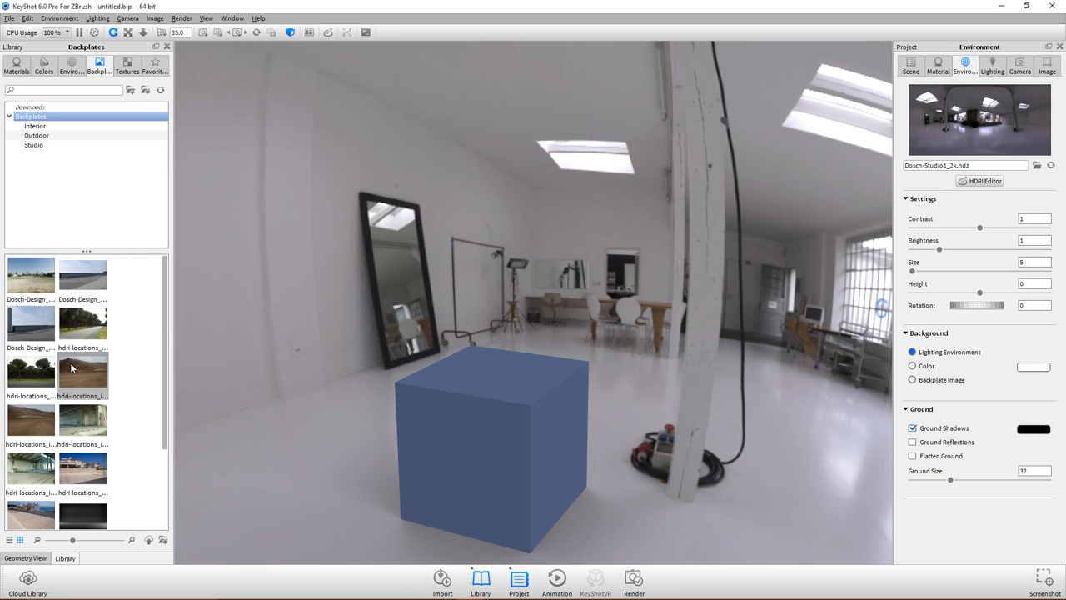
- Apply the forestroad_1_70mm backplate as the background and frame the cube so it sits on the gravel road
drag(83, 323, 497, 299)
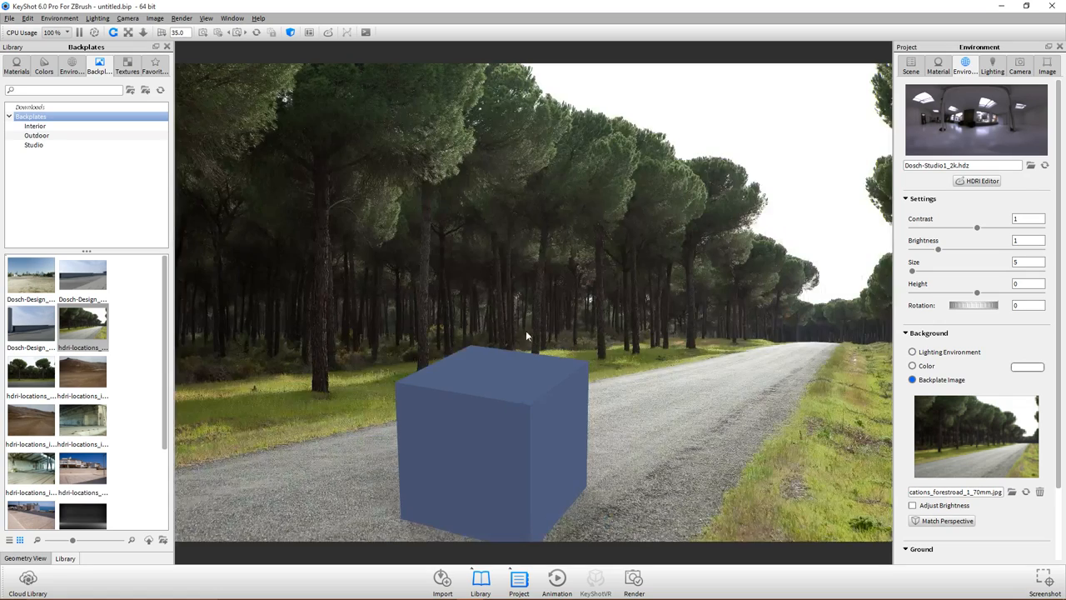
drag(513, 255, 589, 261)
scroll(589, 261, down, 4)
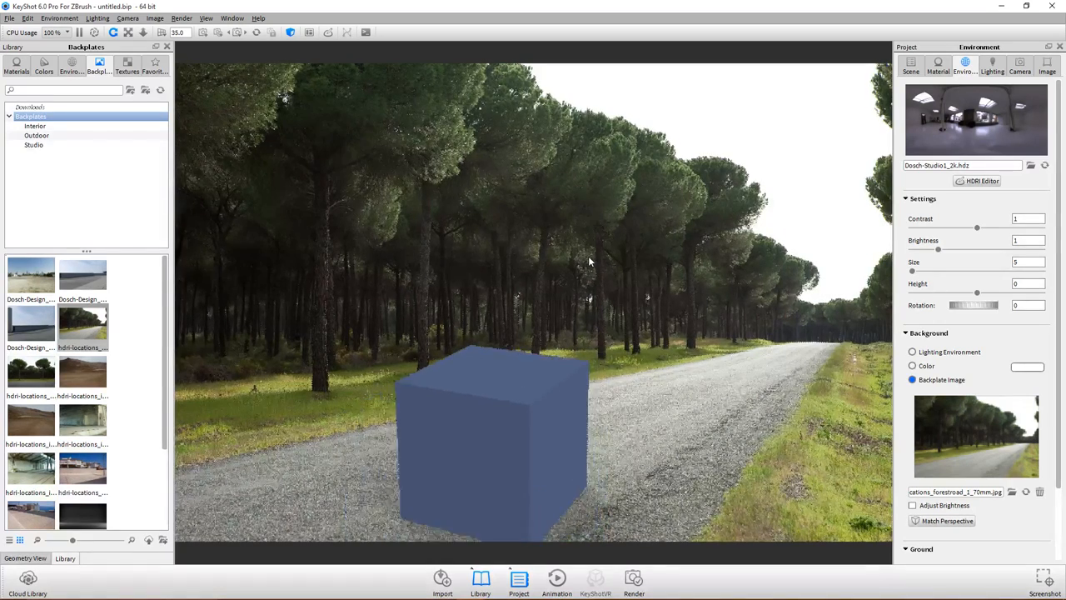
drag(587, 257, 538, 268)
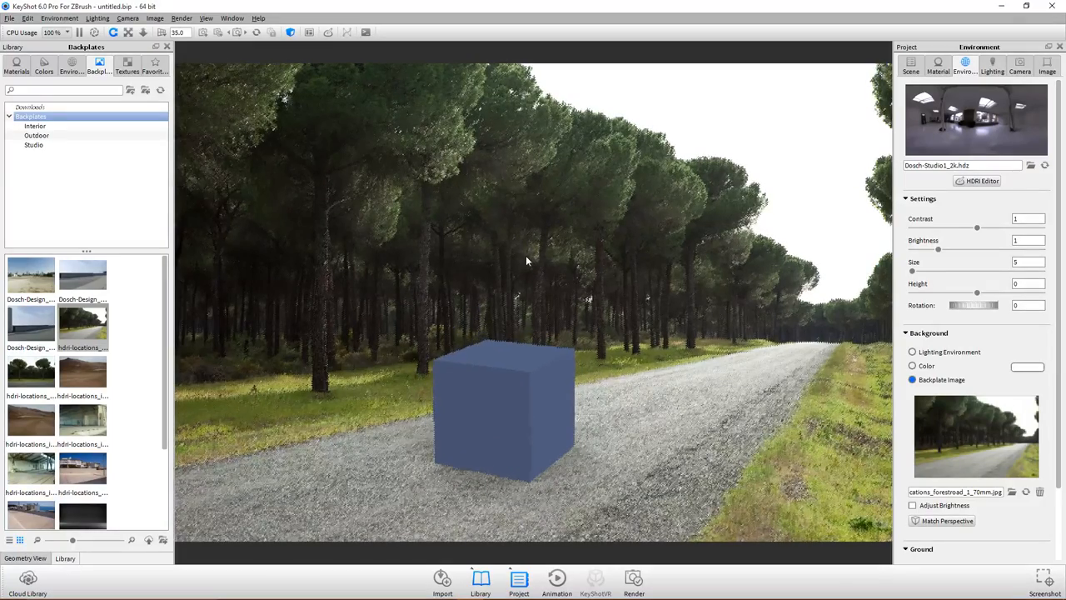
middle_drag(525, 258, 756, 256)
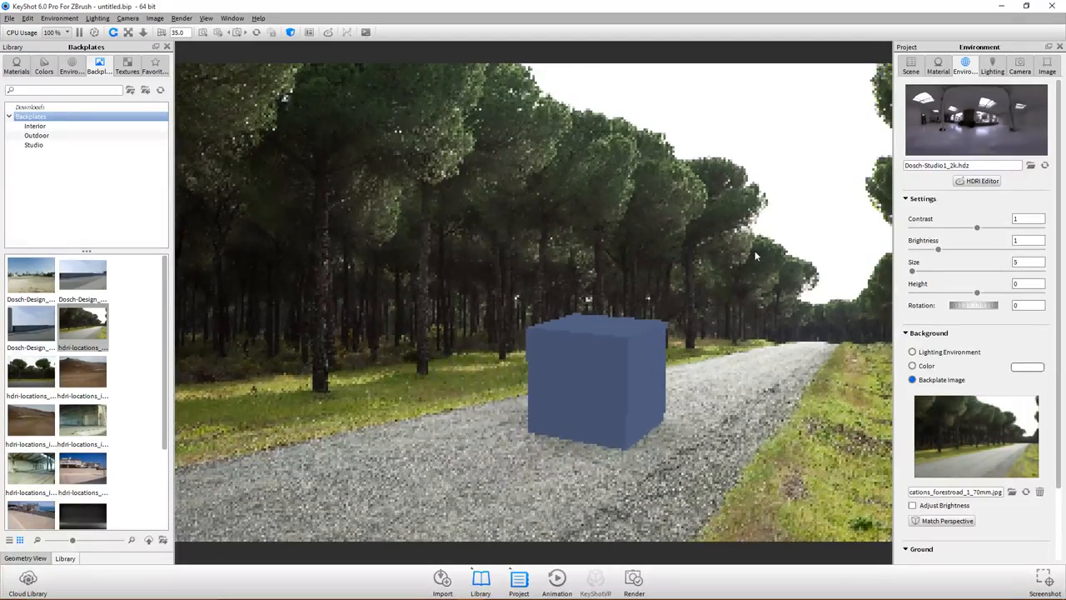
scroll(766, 298, down, 4)
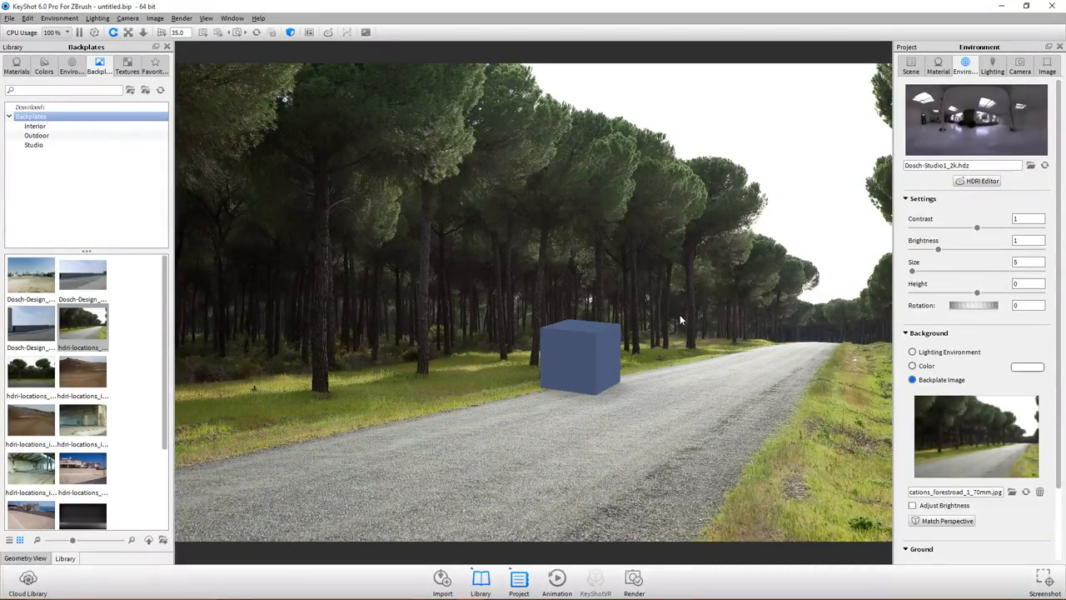
scroll(680, 314, up, 3)
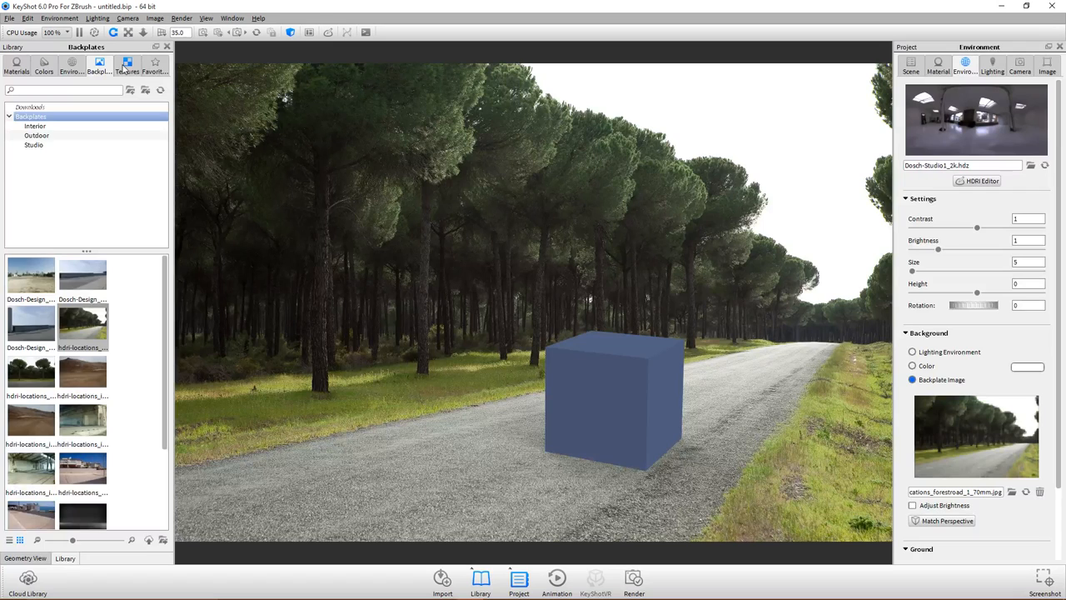
- Try to apply the copper_h01C color map to the cube as a diffuse texture
click(125, 66)
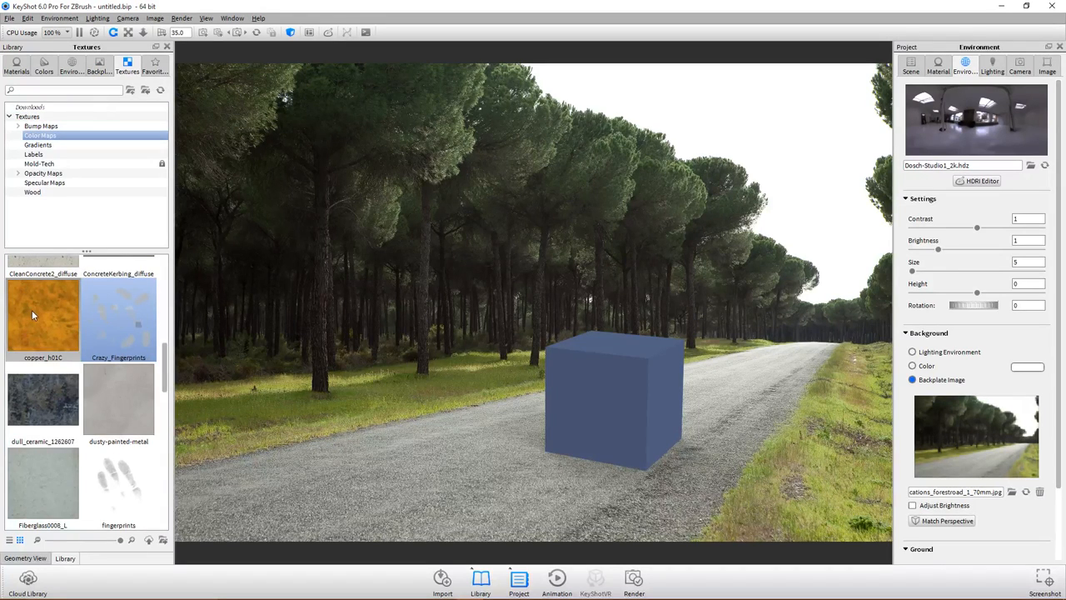
click(154, 65)
click(127, 65)
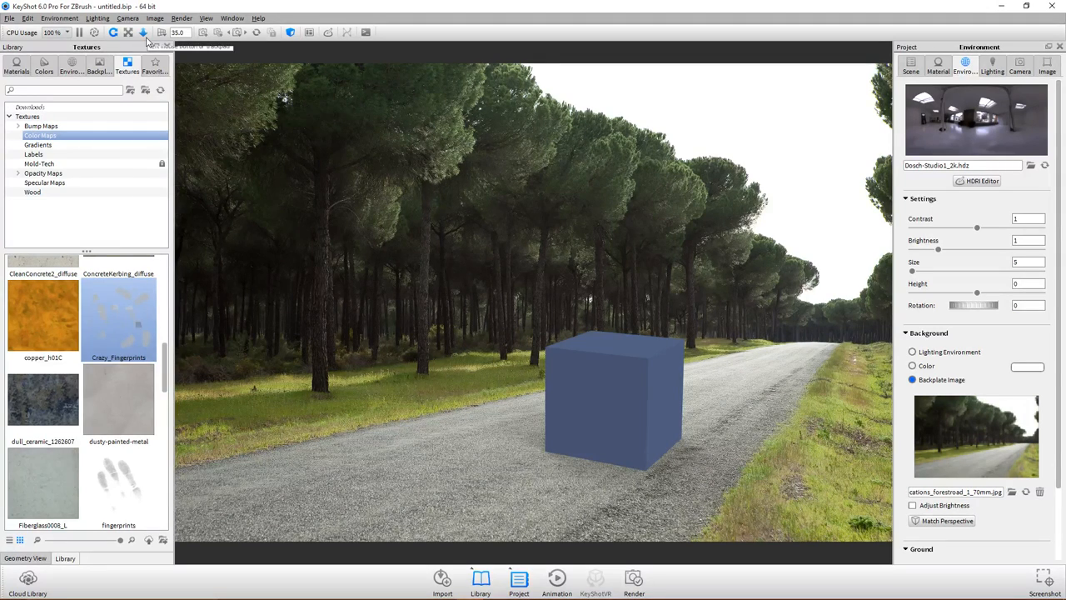
drag(43, 316, 617, 388)
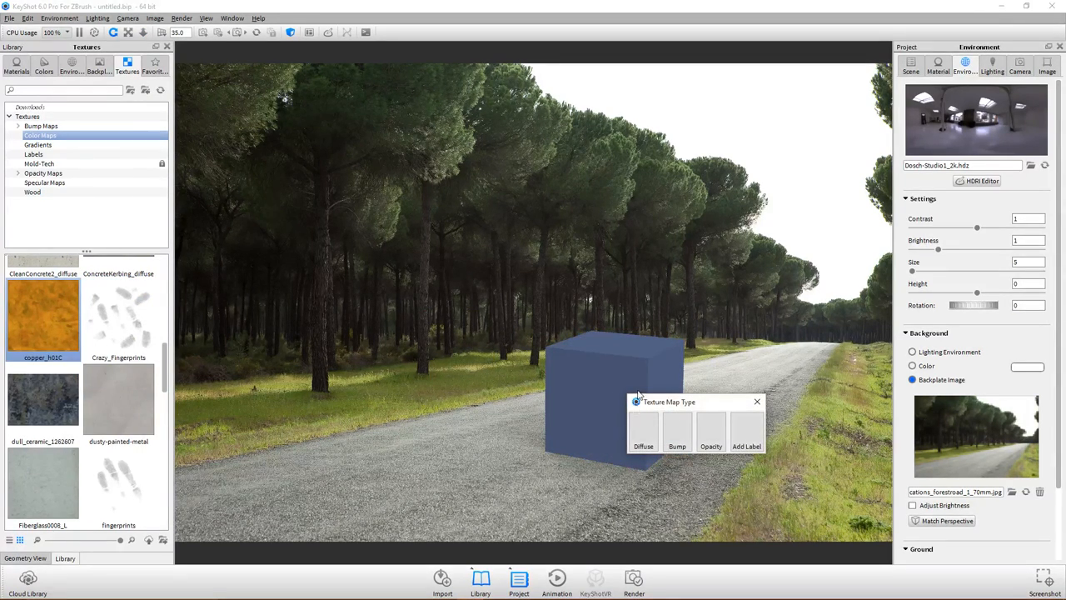
click(647, 428)
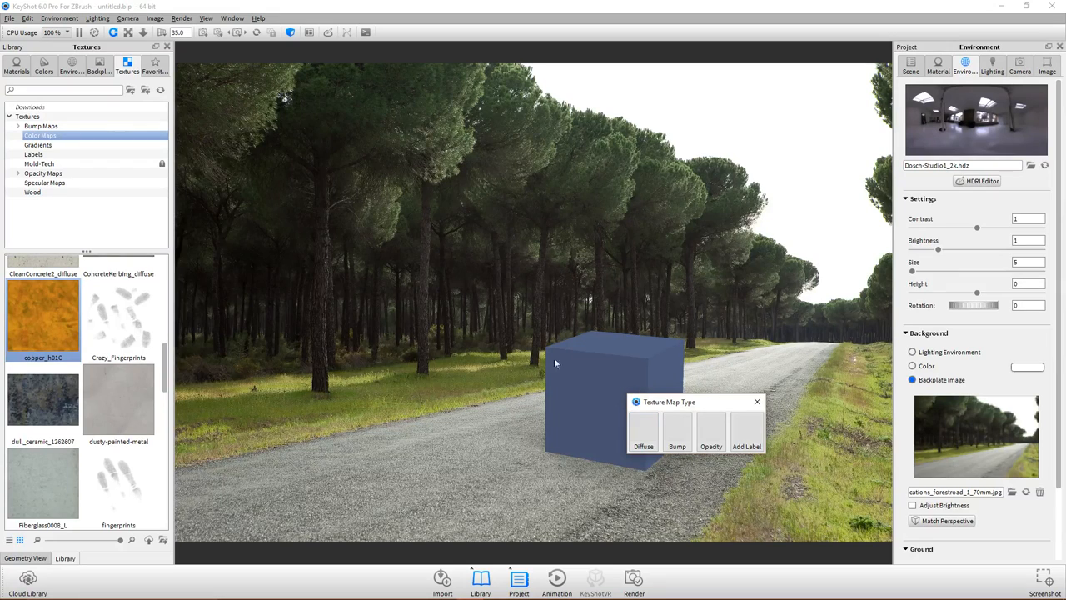
click(756, 401)
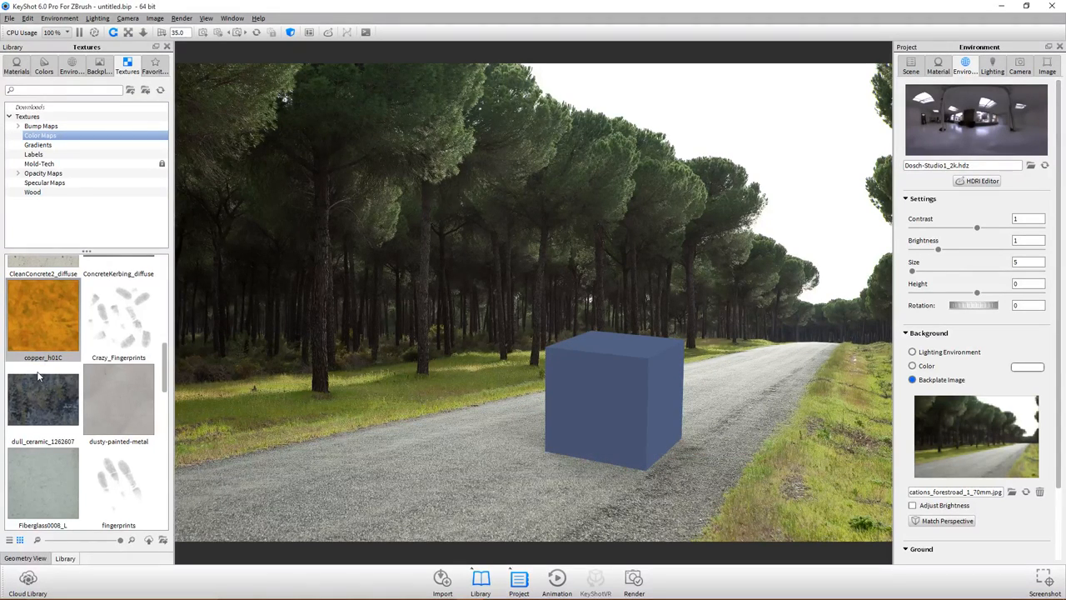
- Apply the Brick color map to the cube as a label
scroll(38, 376, up, 5)
drag(115, 284, 244, 354)
drag(118, 458, 617, 356)
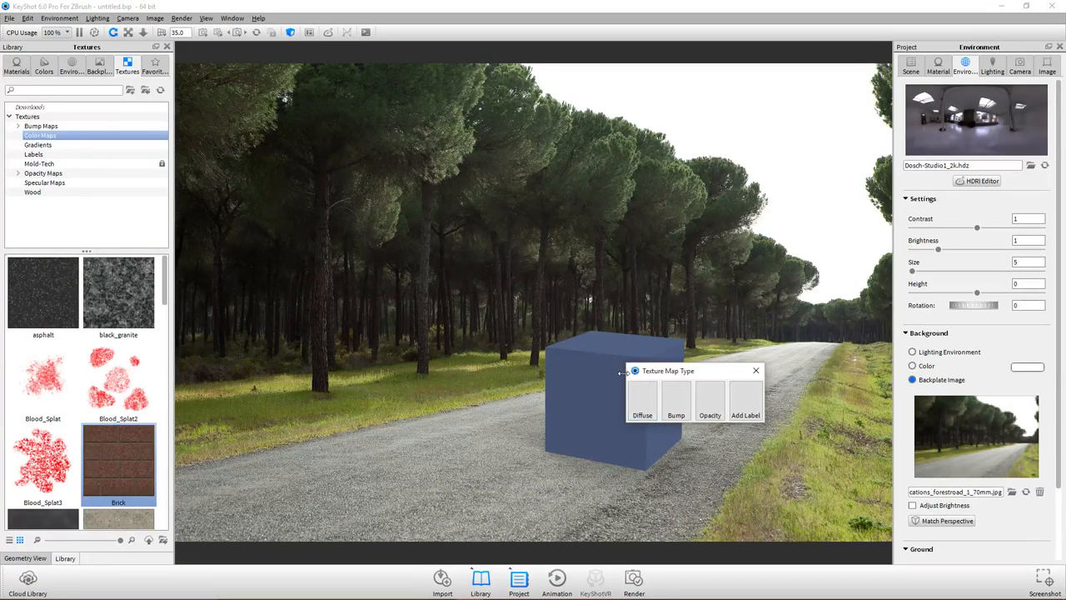
click(643, 401)
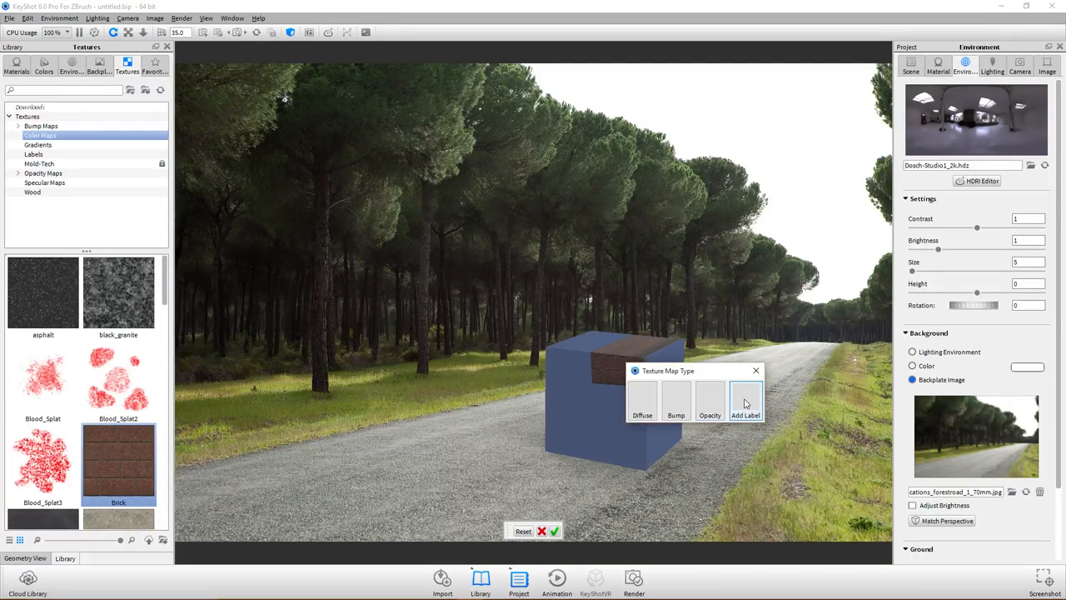
click(745, 403)
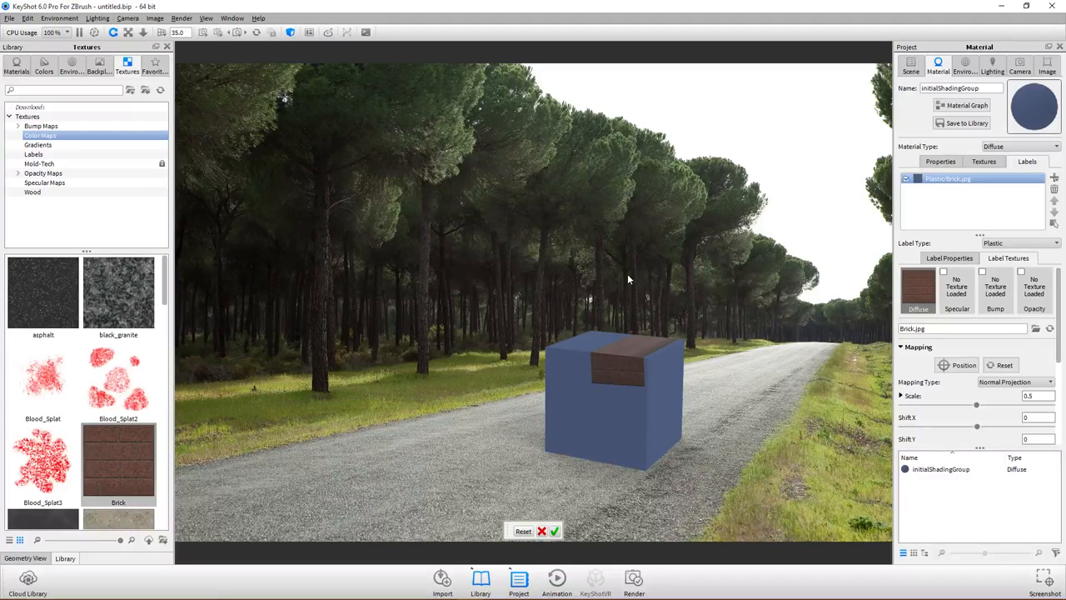
- Look at the painted stone wall in ZBrush, return to KeyShot and move the Brick label to the middle of the cube's front face
key(alt+Tab)
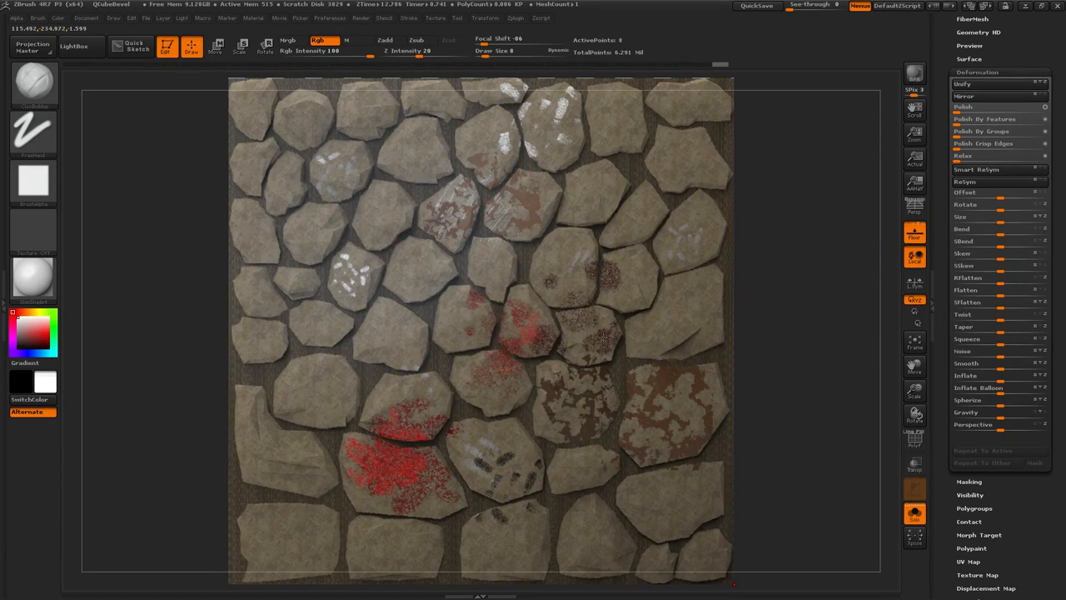
key(alt+Tab)
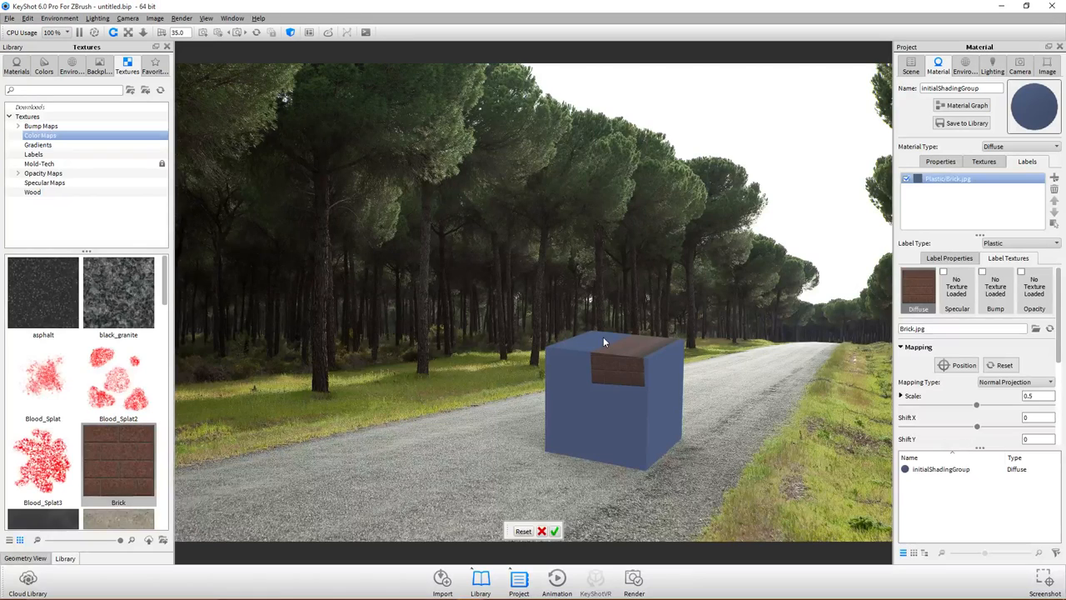
drag(629, 372, 611, 401)
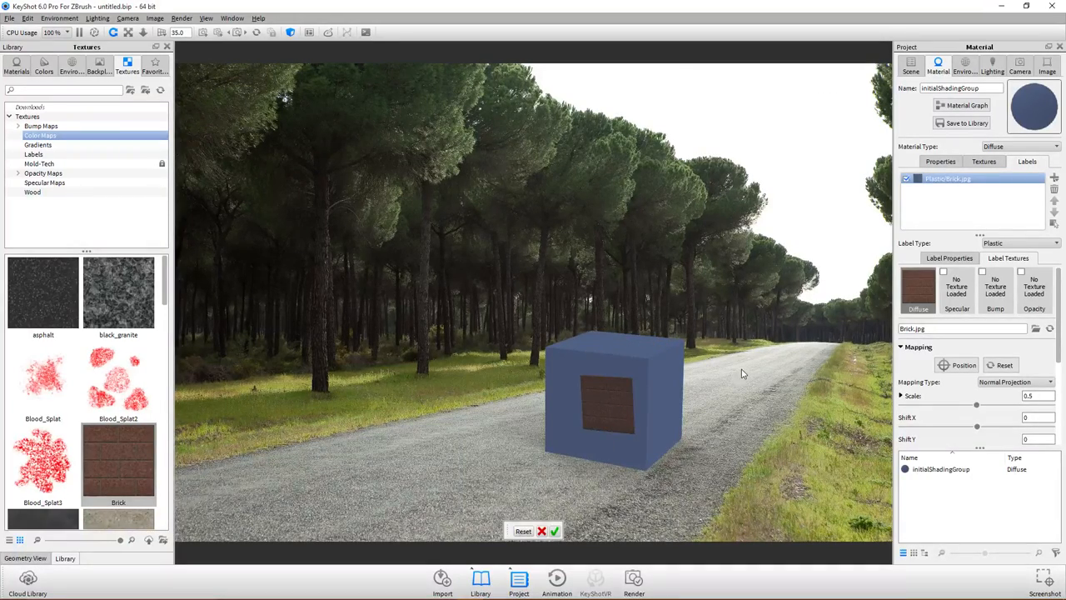
- Set the Brick label's scale to 1, shift it across the cube's front face, and delete the label
drag(974, 405, 1054, 406)
drag(614, 412, 587, 407)
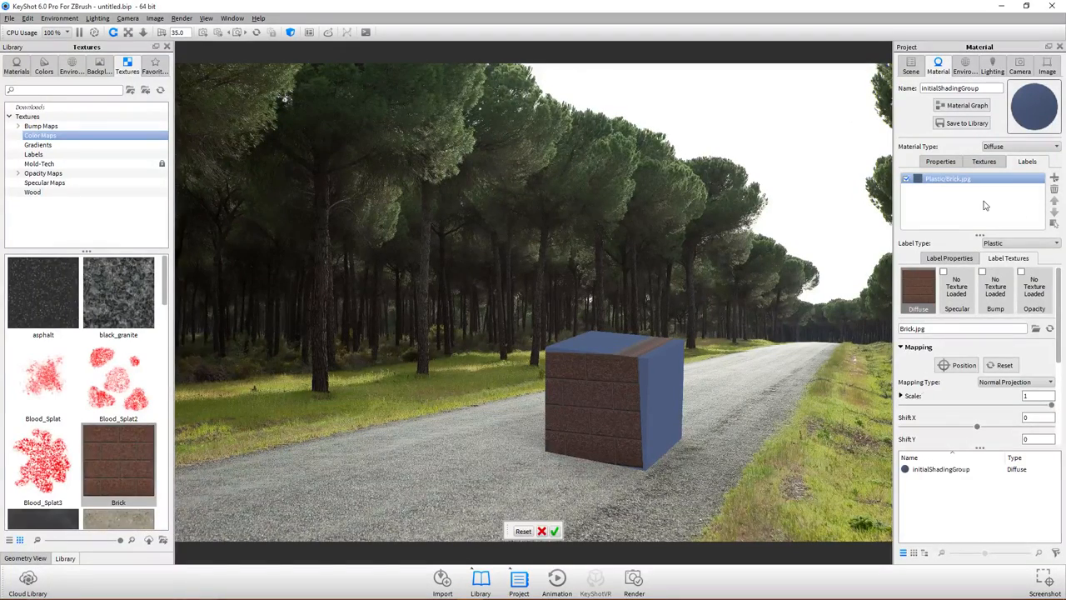
click(1053, 189)
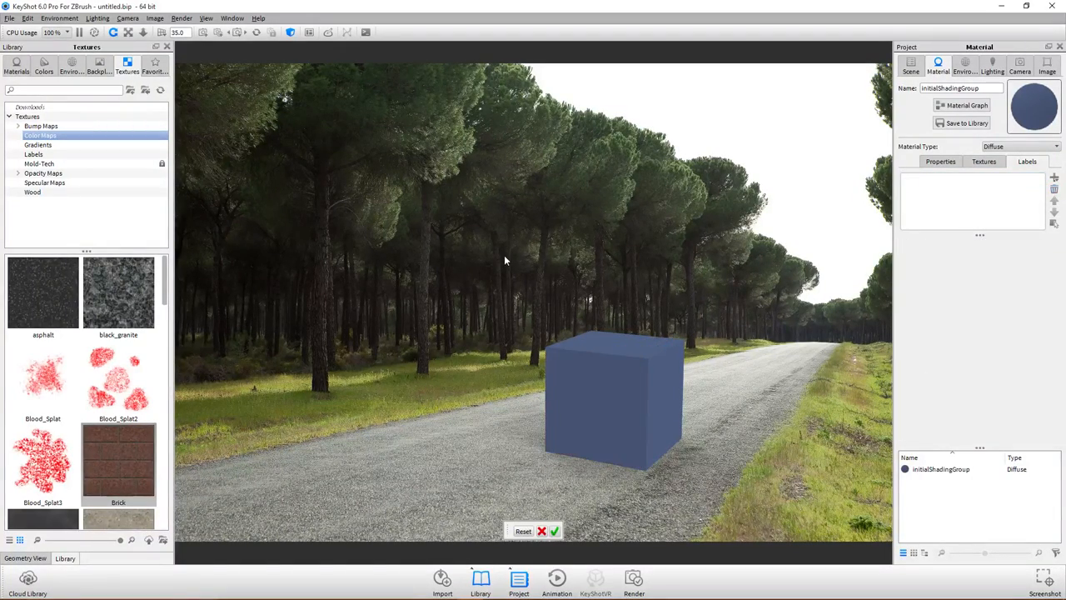
- Apply the Blood_Splat color map to the cube as a diffuse texture with brightness 0.225 and angle 56.88
drag(42, 395, 608, 396)
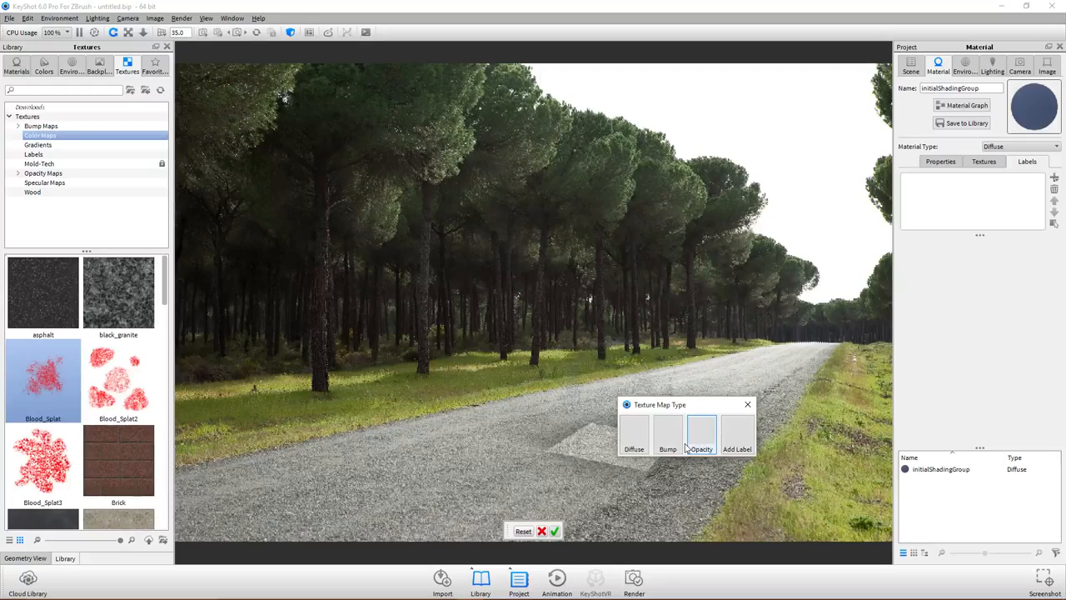
click(634, 434)
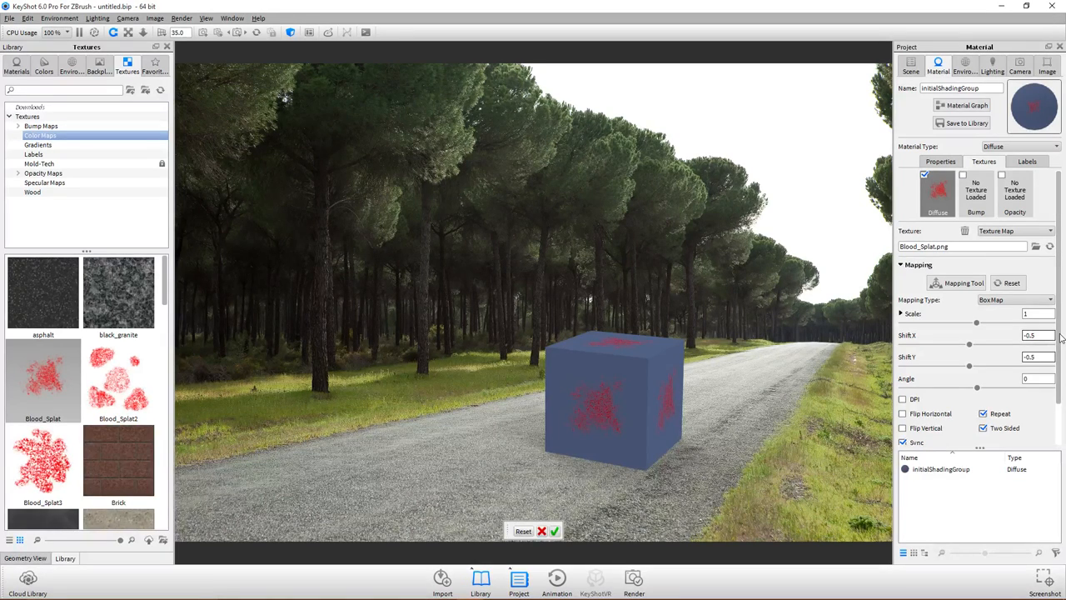
scroll(1061, 336, down, 2)
drag(932, 422, 908, 421)
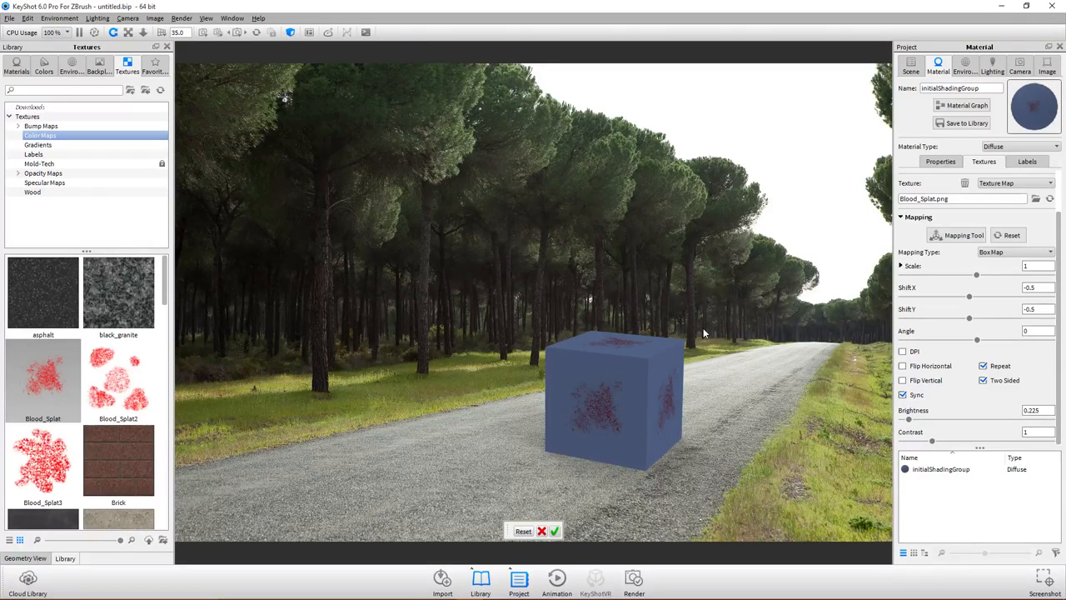
drag(977, 341, 1004, 342)
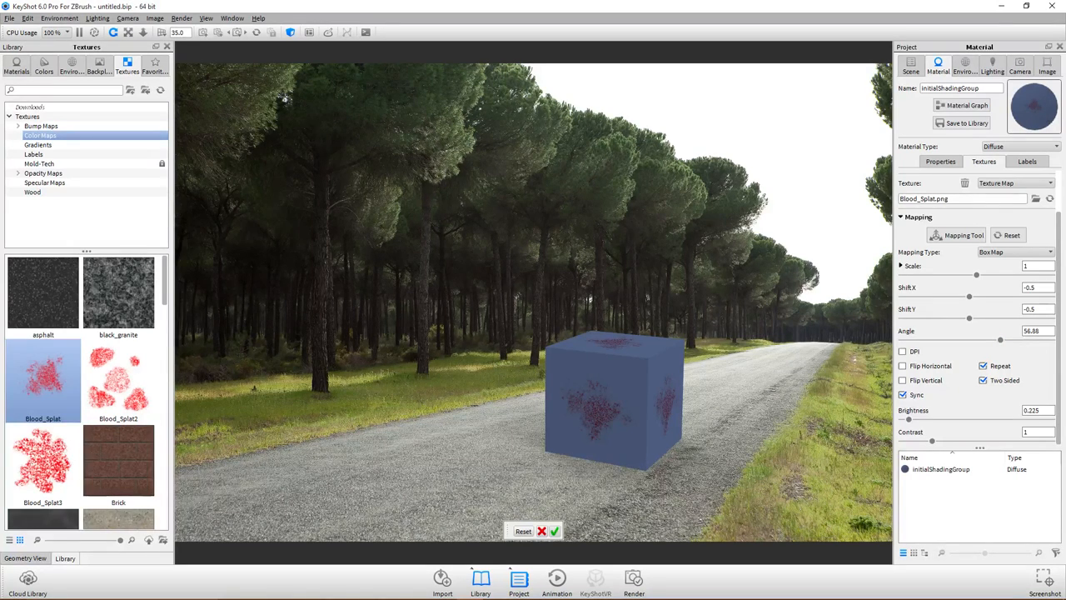
- Add the Crazy_Fingerprints and fingerprints color maps as labels, two of each, on the cube's front face
scroll(110, 435, down, 5)
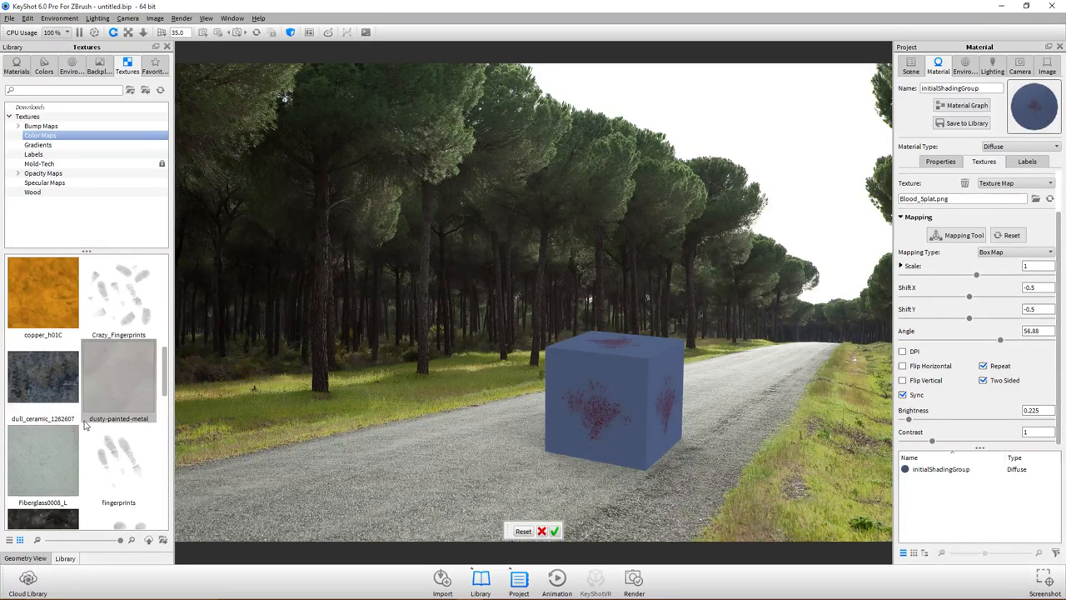
drag(119, 300, 614, 396)
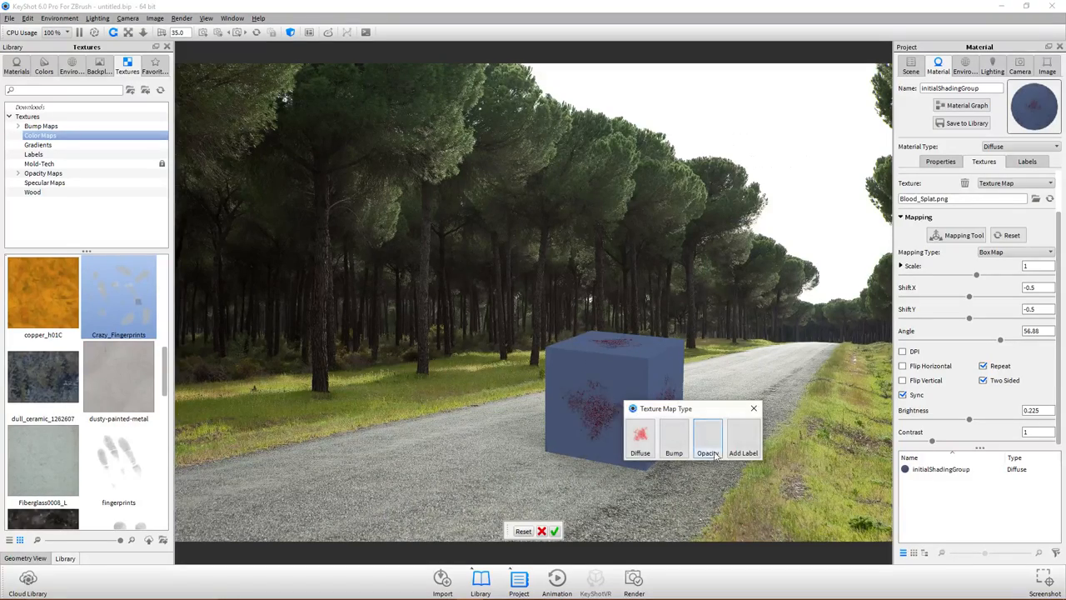
click(738, 439)
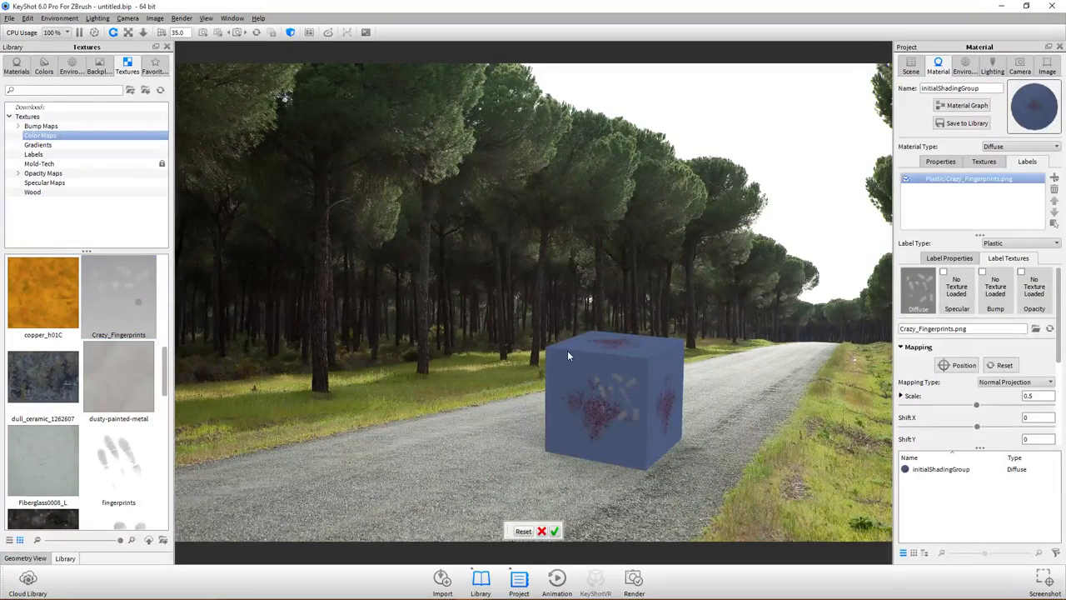
drag(118, 463, 561, 416)
click(684, 463)
drag(120, 297, 581, 380)
click(706, 427)
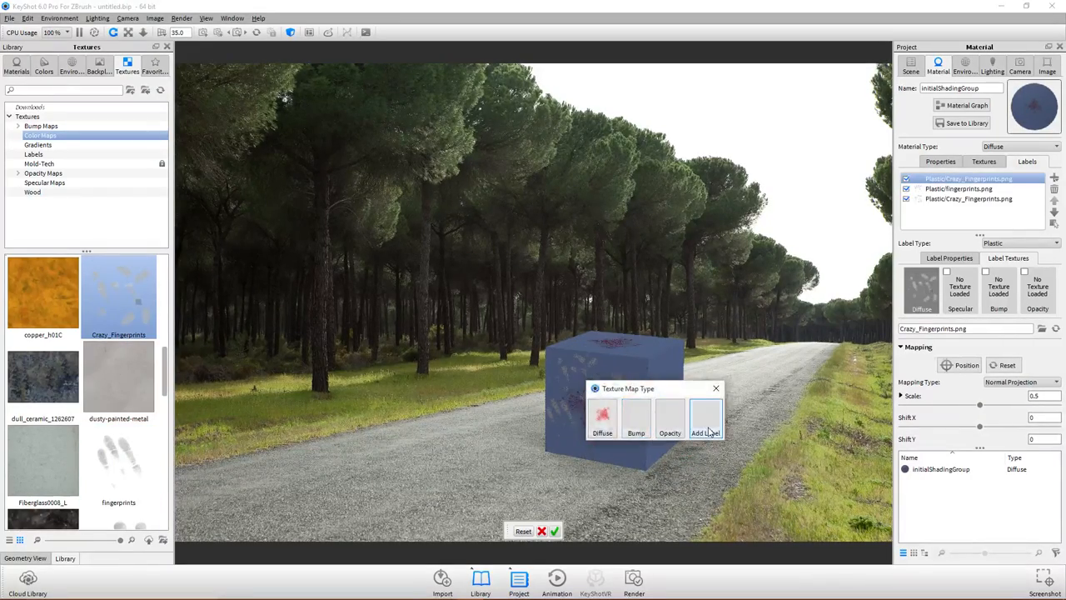
drag(113, 459, 616, 408)
click(740, 445)
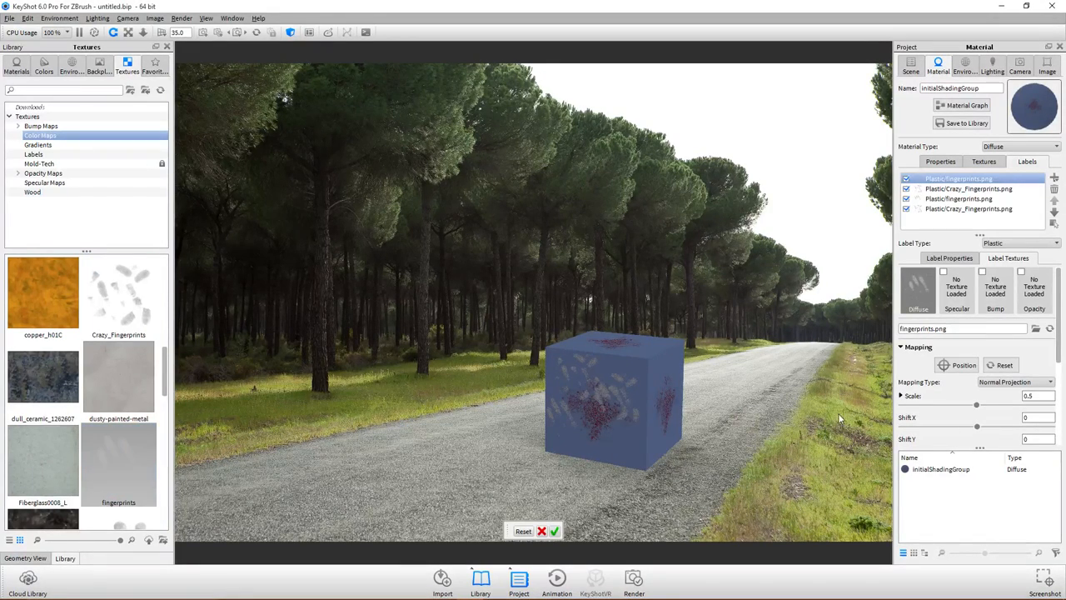
- Set the newest fingerprints label's brightness to 0
scroll(969, 419, down, 5)
scroll(969, 419, down, 1)
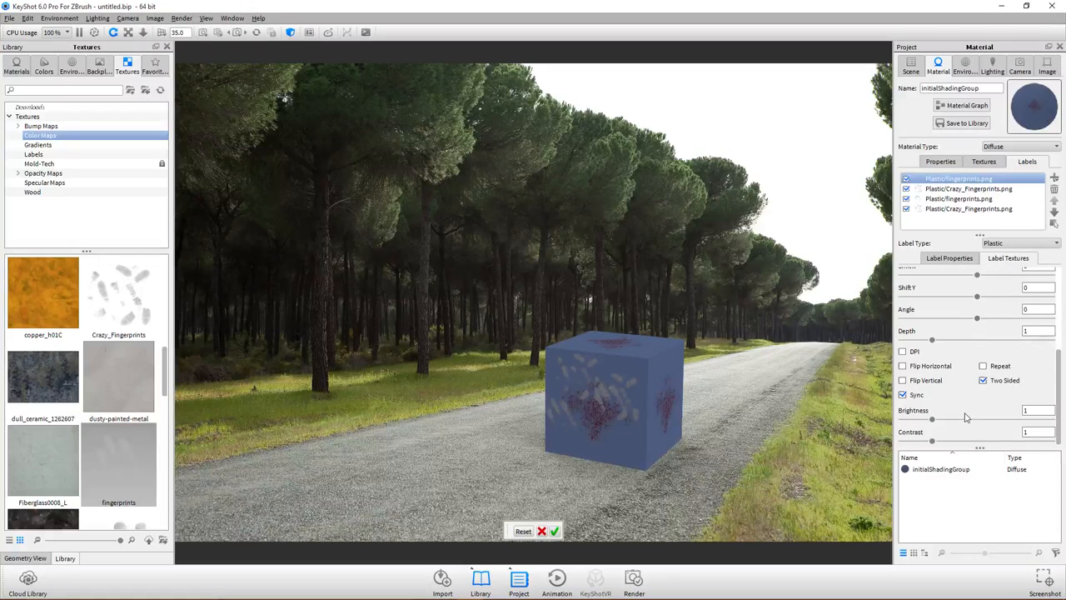
drag(932, 421, 899, 422)
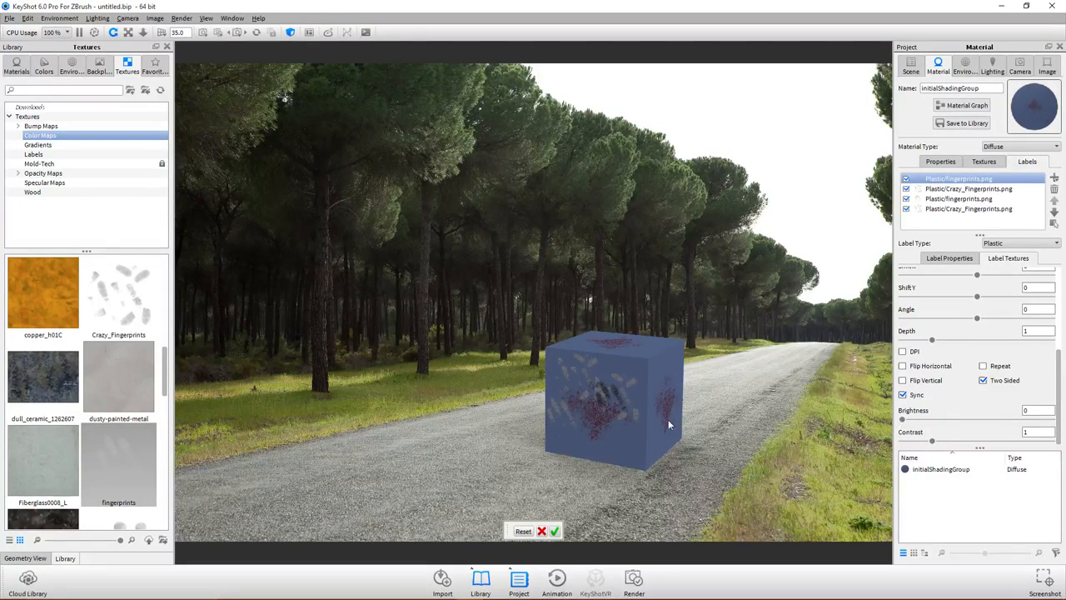
- Add another Crazy_Fingerprints label to the cube's front face at scale 1, reposition it, and set its brightness to 0
drag(121, 300, 612, 399)
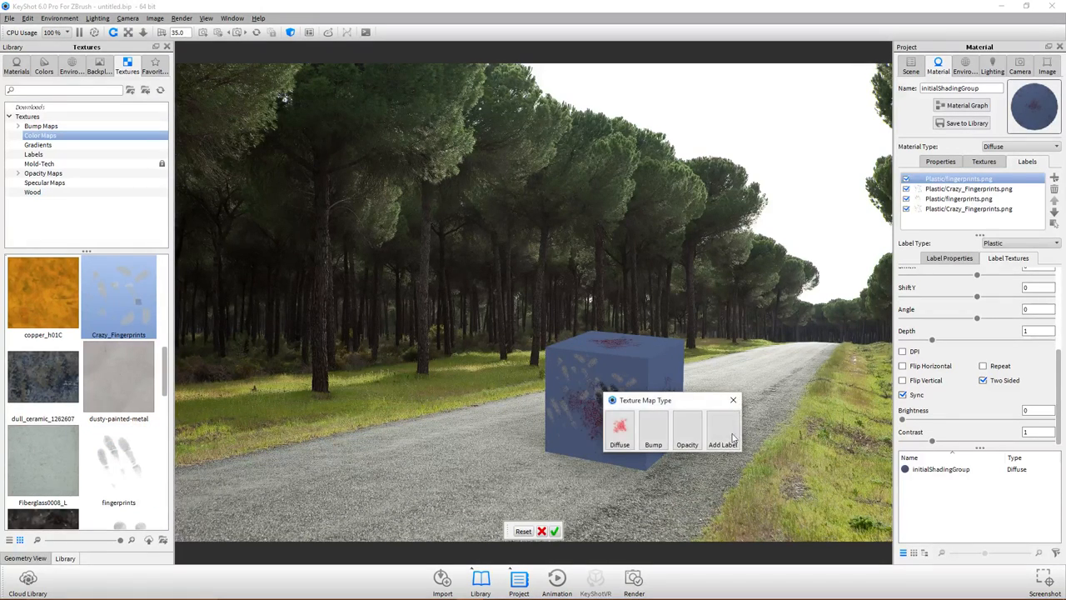
click(723, 435)
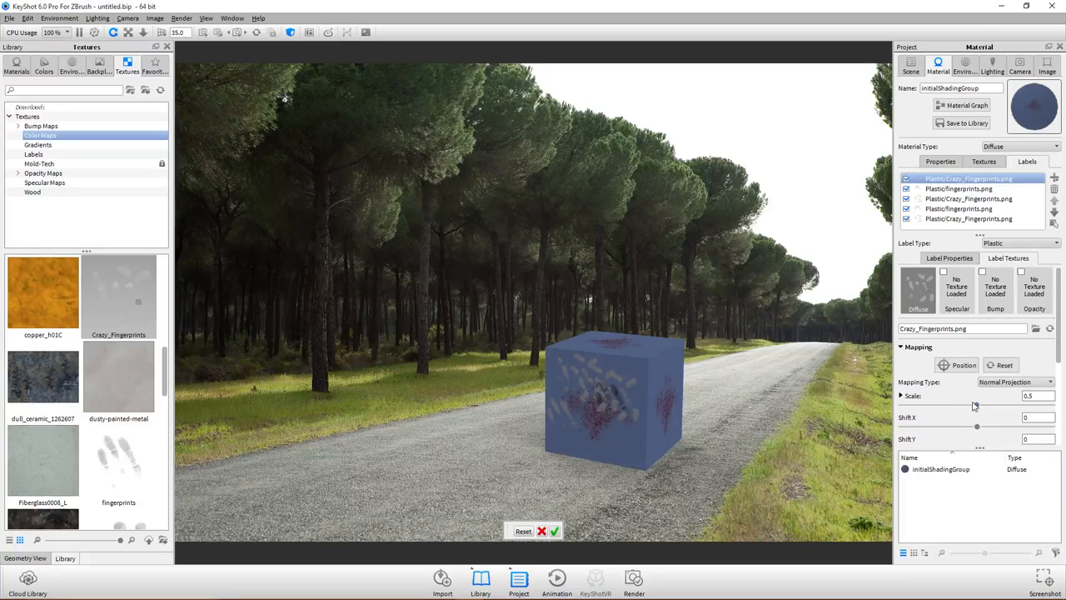
drag(978, 405, 1053, 406)
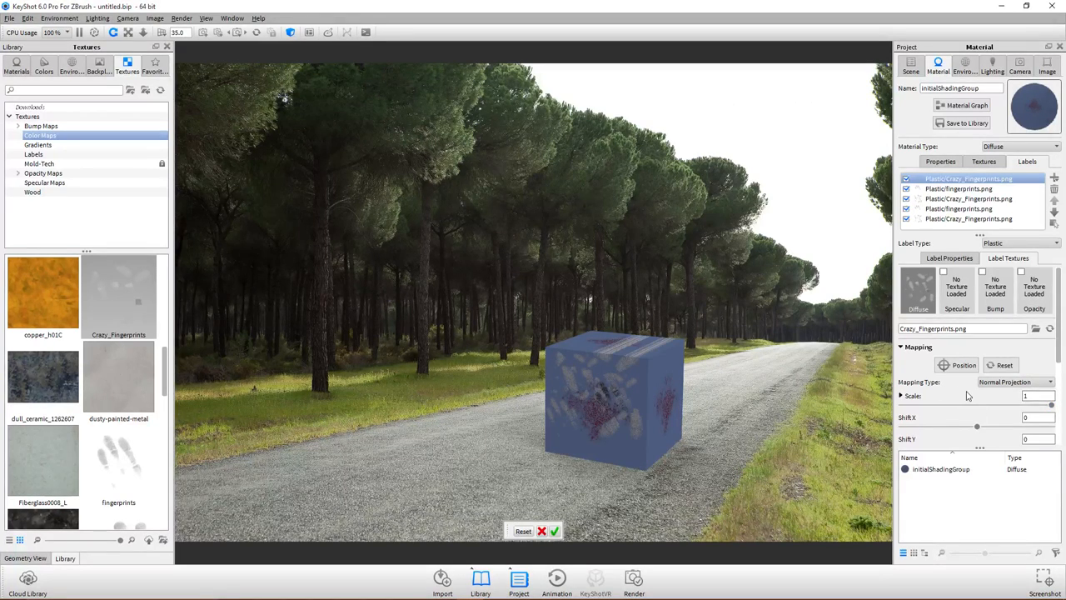
scroll(968, 392, down, 2)
drag(622, 402, 586, 429)
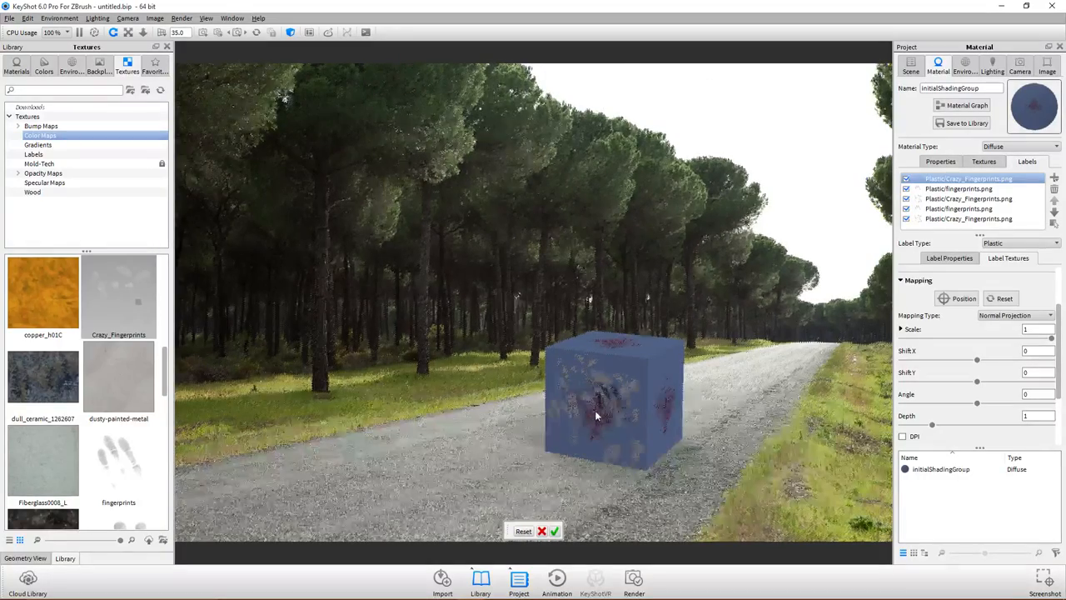
scroll(972, 430, down, 1)
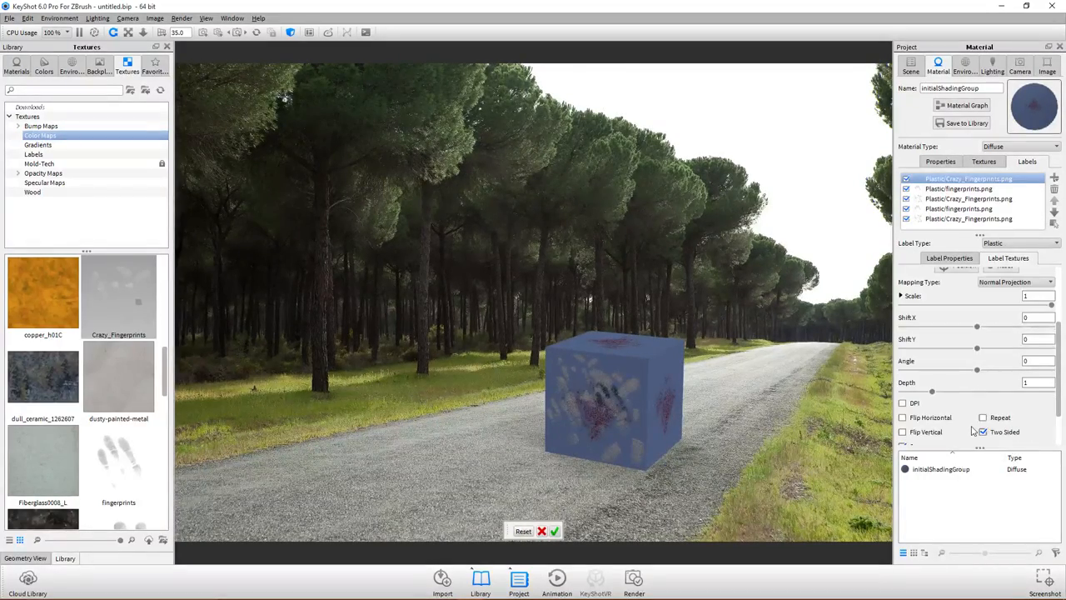
scroll(972, 430, down, 2)
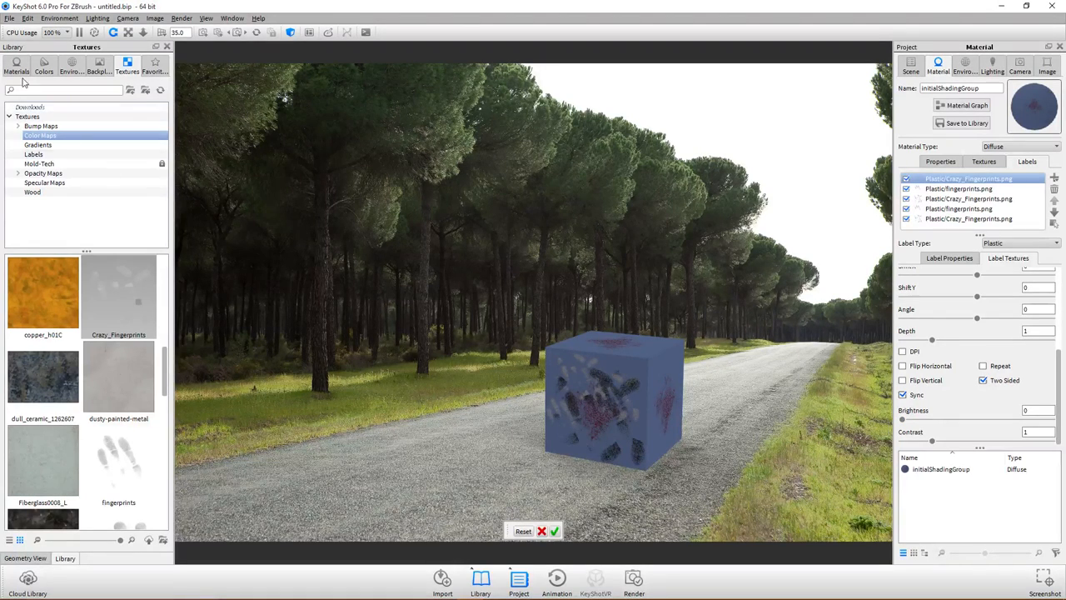
- Find the Metal category in the material library and apply the Anodized Blue material to the cube
click(20, 67)
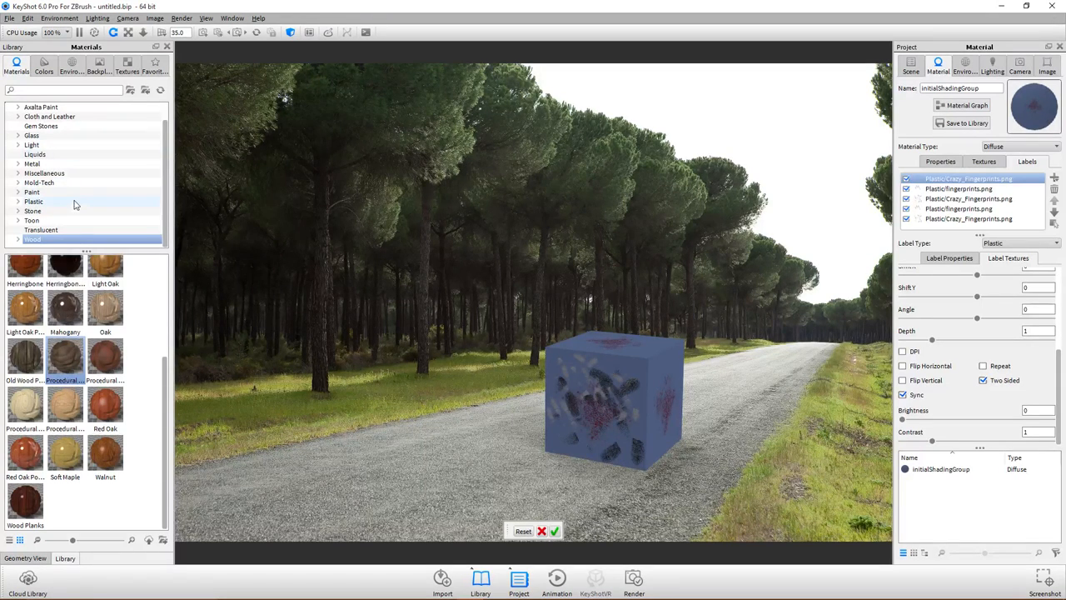
click(33, 164)
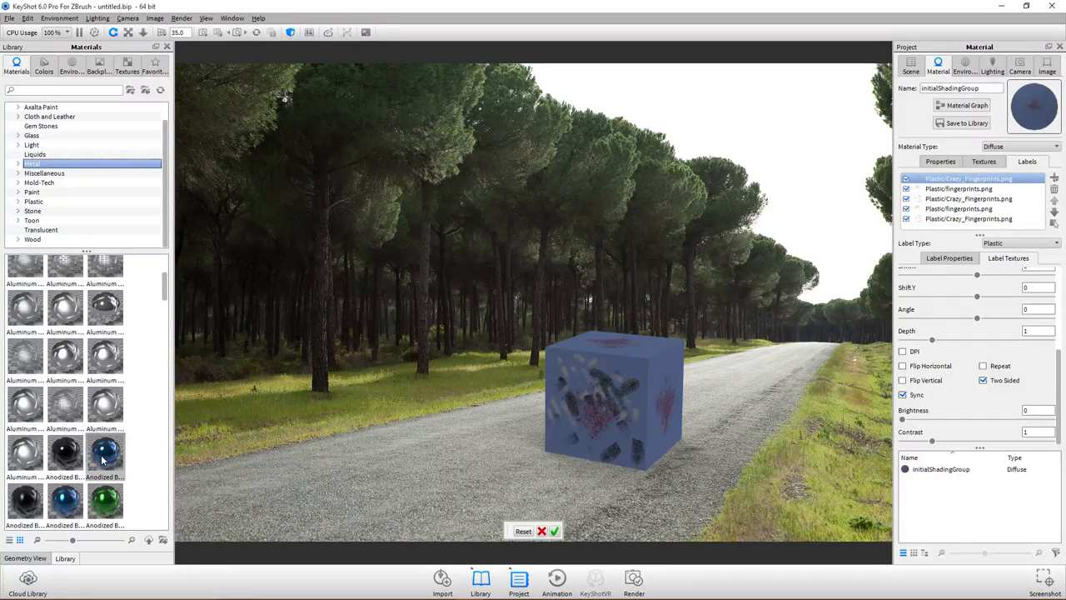
mouse_move(103, 451)
mouse_down()
mouse_move(116, 453)
mouse_move(105, 462)
mouse_move(218, 448)
mouse_move(99, 453)
mouse_up()
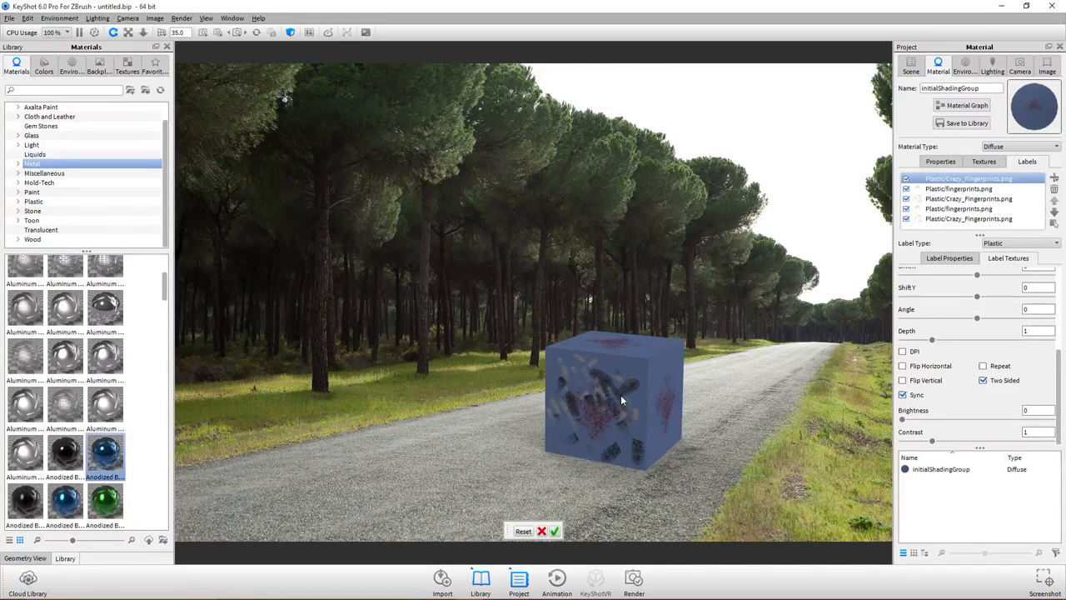
drag(106, 465, 631, 388)
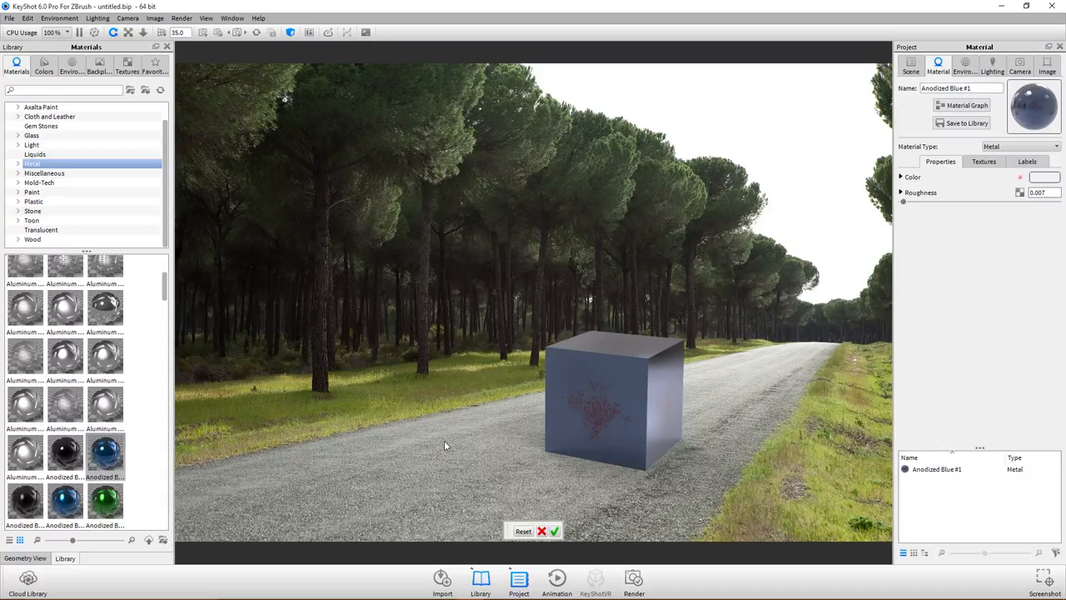
- Try the Anodized Brushed Green, Aluminum Polished and Aluminum Hammered metals on the cube in turn
mouse_move(105, 500)
mouse_down()
mouse_move(575, 423)
mouse_move(609, 390)
mouse_up()
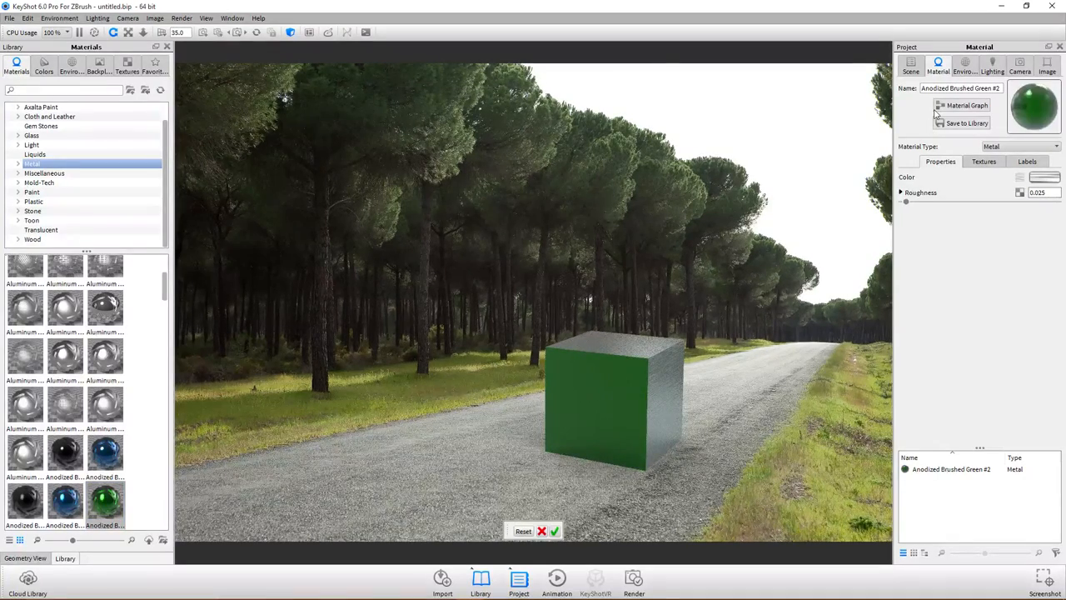
drag(109, 313, 600, 383)
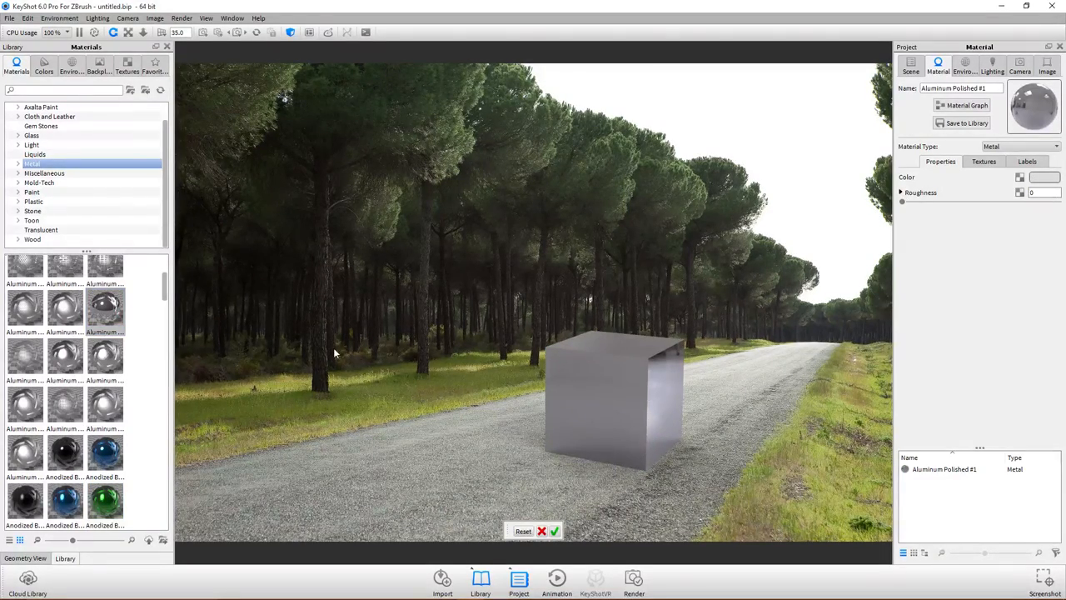
scroll(89, 353, up, 3)
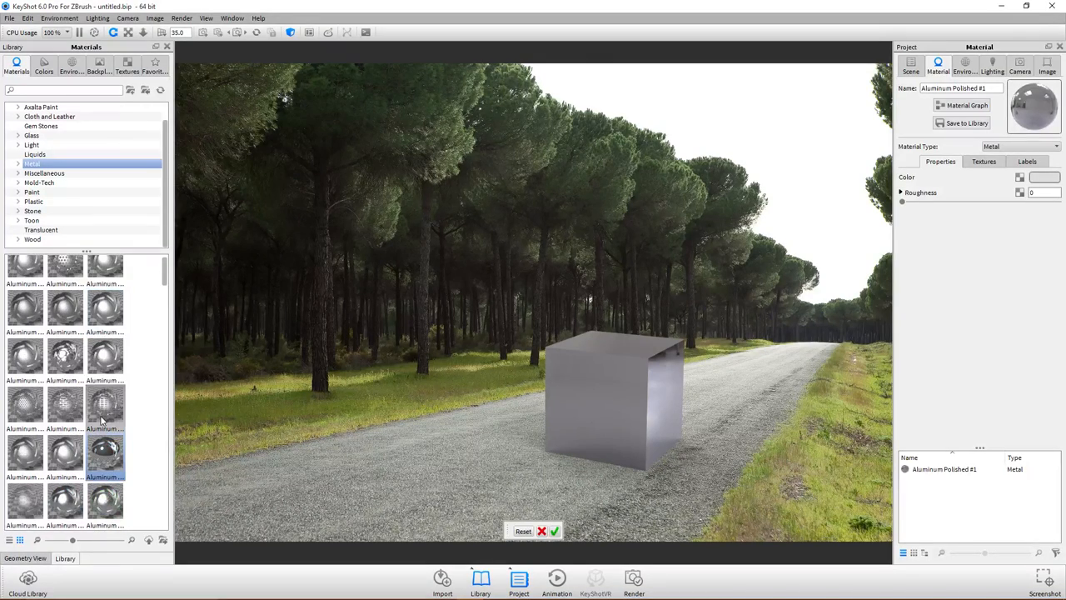
drag(65, 358, 615, 384)
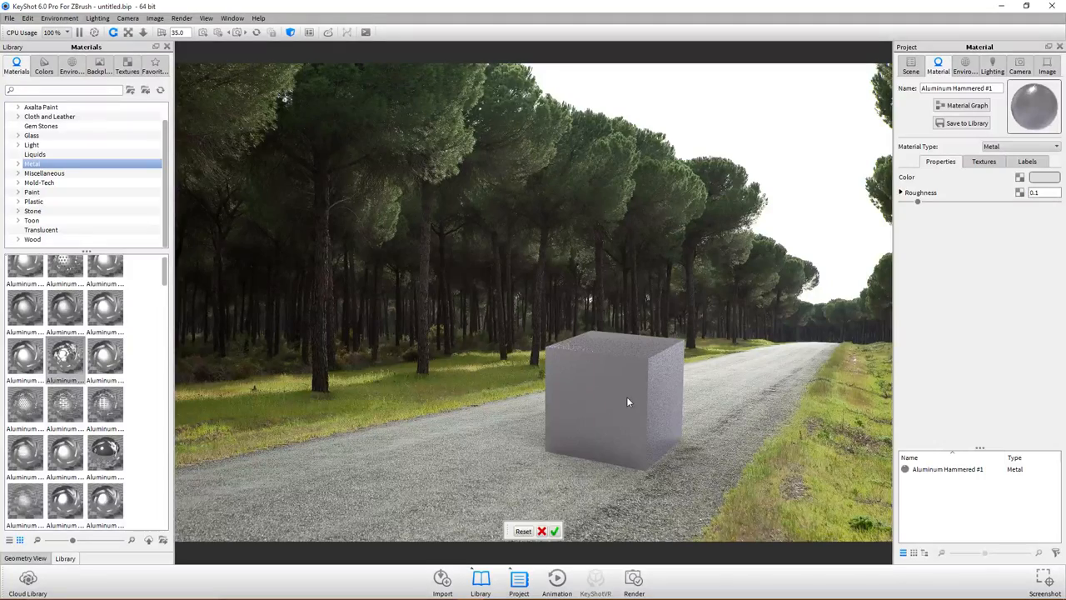
- Apply the Aluminum Horizontal Mesh 2 material to the cube and set its texture mapping scale to about 1.36
drag(105, 406, 642, 396)
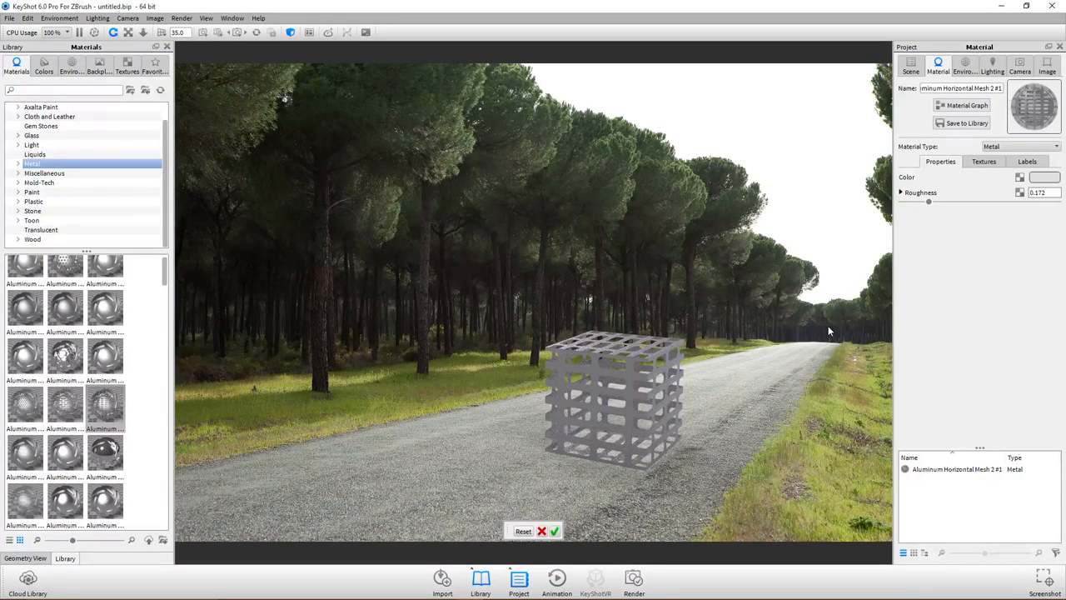
click(983, 161)
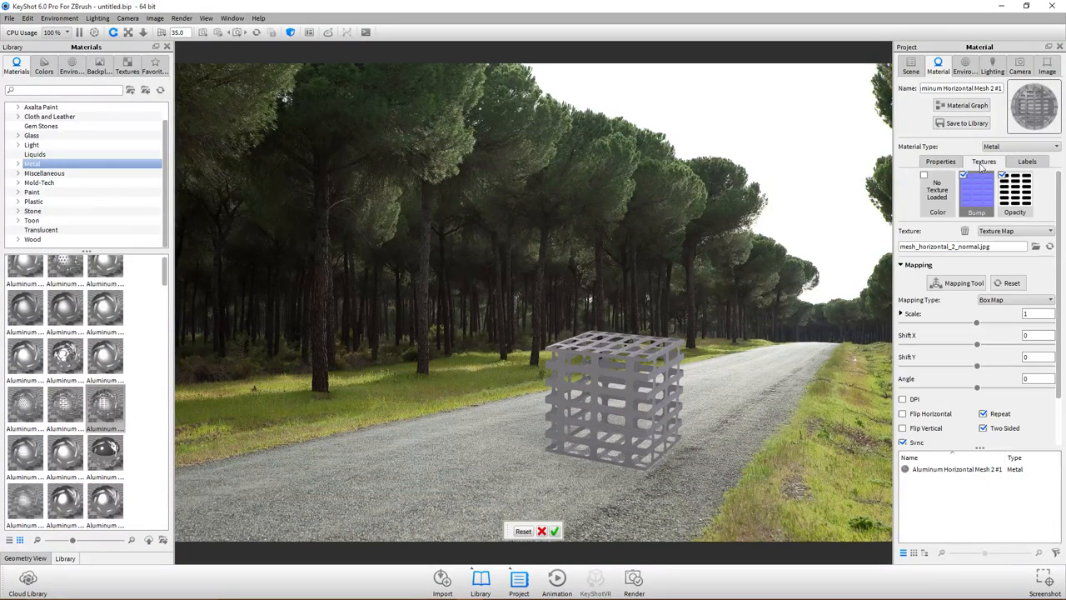
drag(976, 323, 1039, 326)
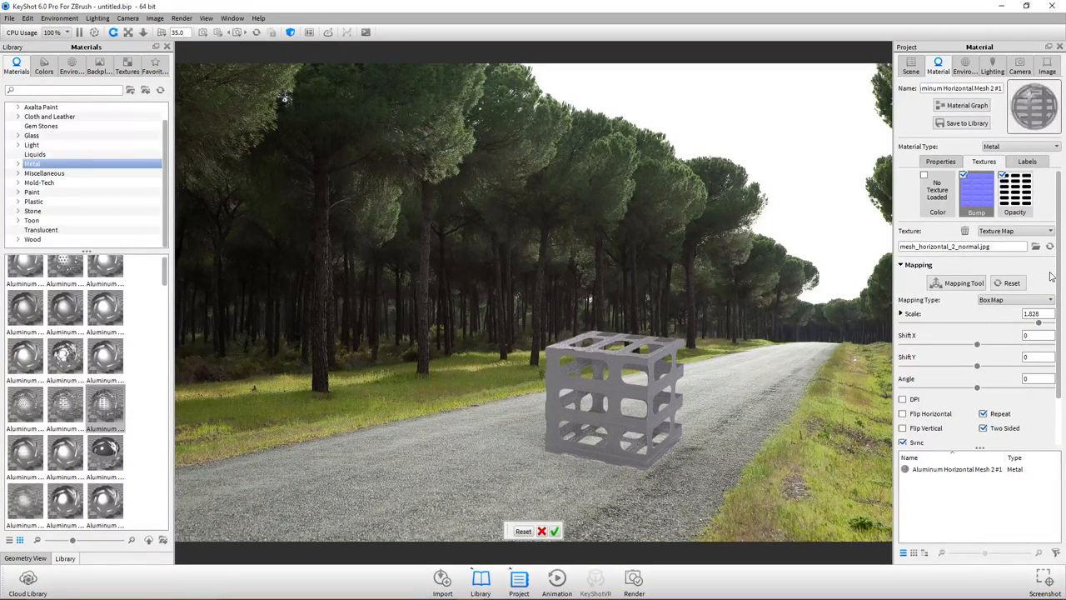
drag(1038, 323, 1003, 325)
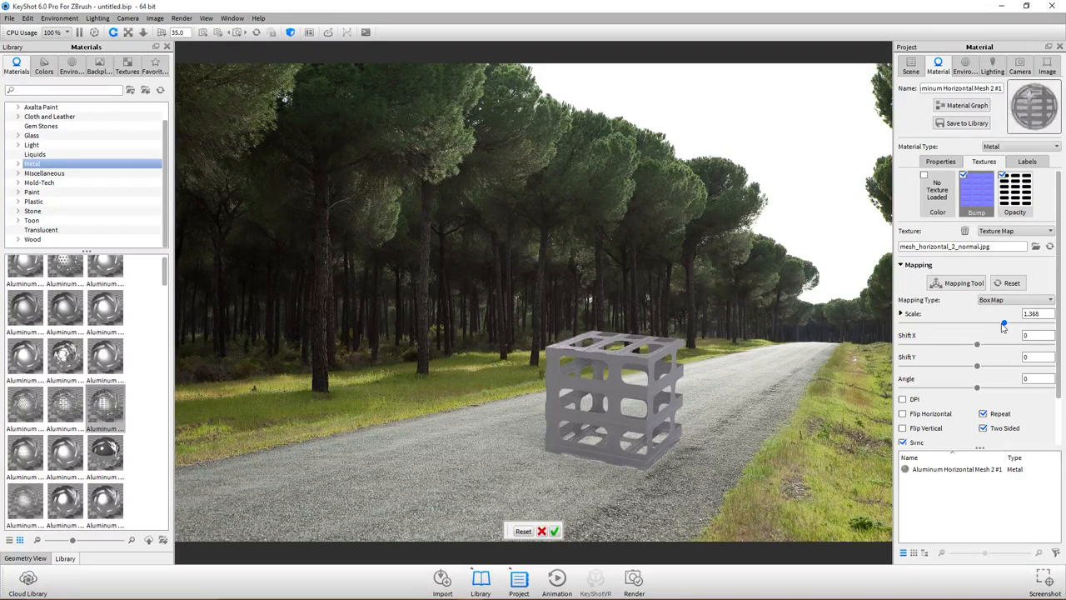
- Adjust the camera against the backplate, trying the mesh cube at several distances and framing it large in the foreground of the road
right_click(730, 364)
click(663, 360)
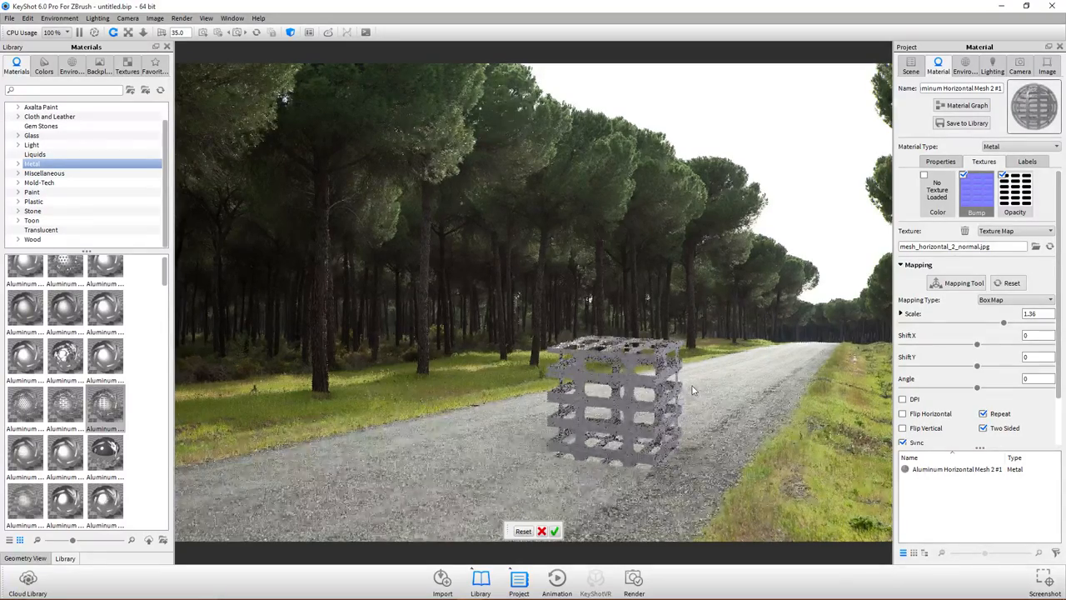
mouse_move(695, 413)
mouse_down()
mouse_move(715, 398)
mouse_move(726, 404)
mouse_move(712, 404)
mouse_up()
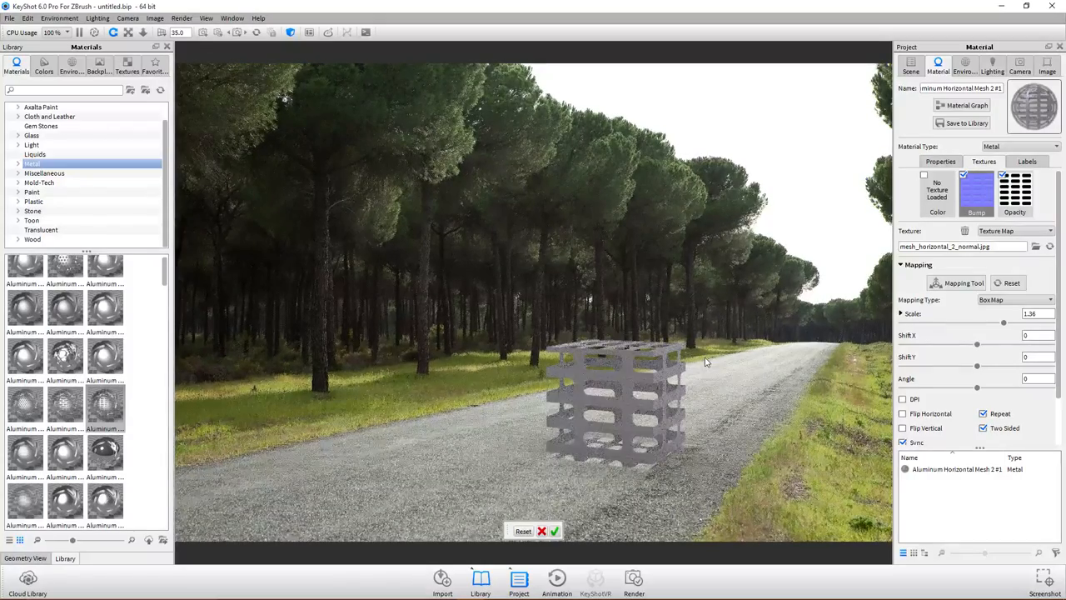
scroll(705, 363, down, 5)
middle_drag(669, 386, 957, 385)
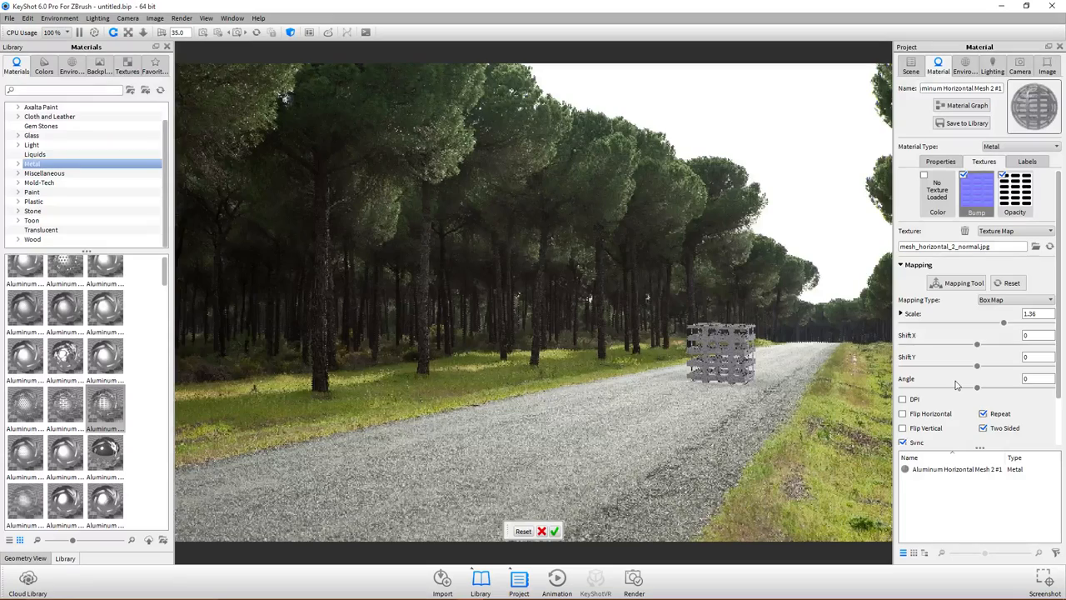
scroll(777, 379, down, 5)
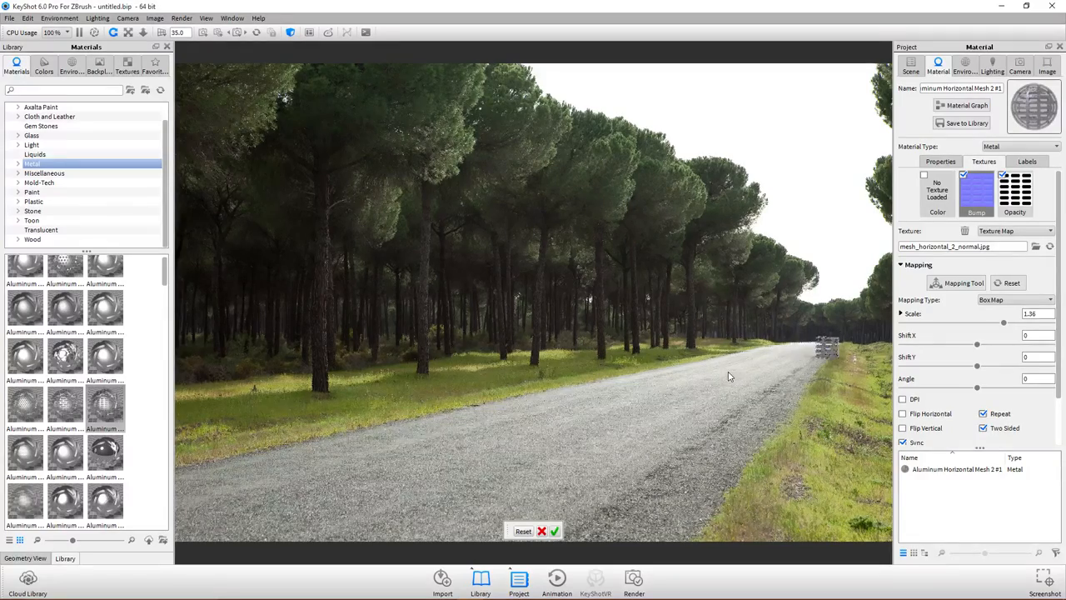
drag(729, 376, 389, 409)
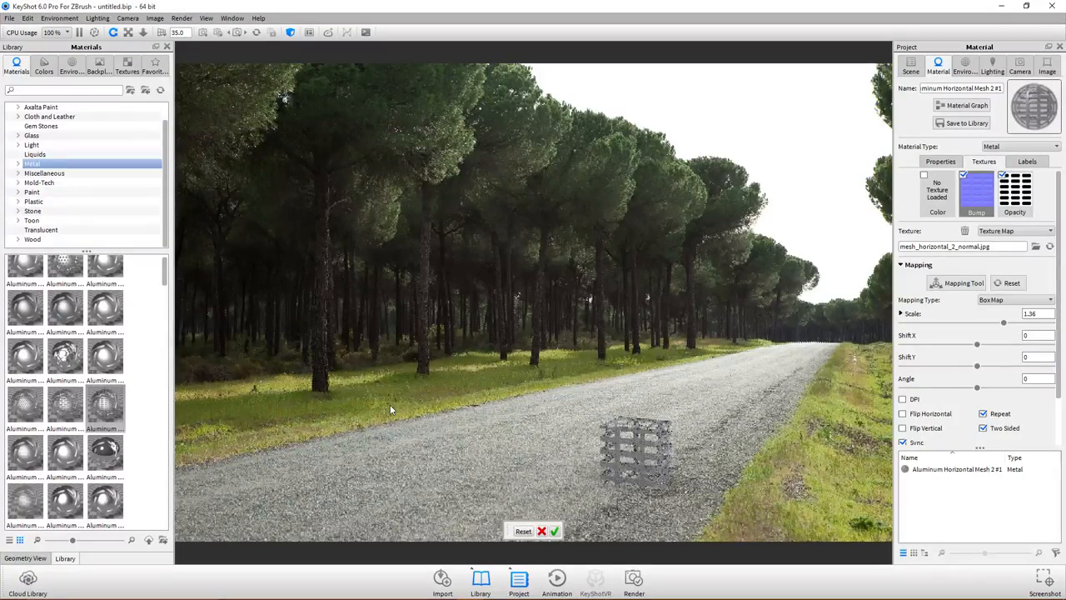
drag(389, 404, 324, 383)
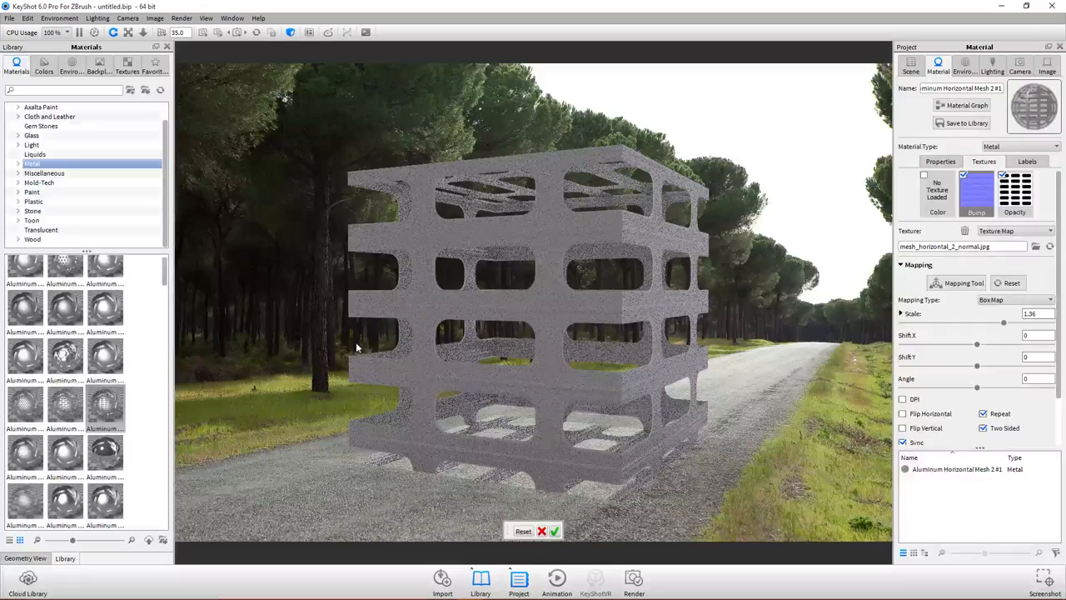